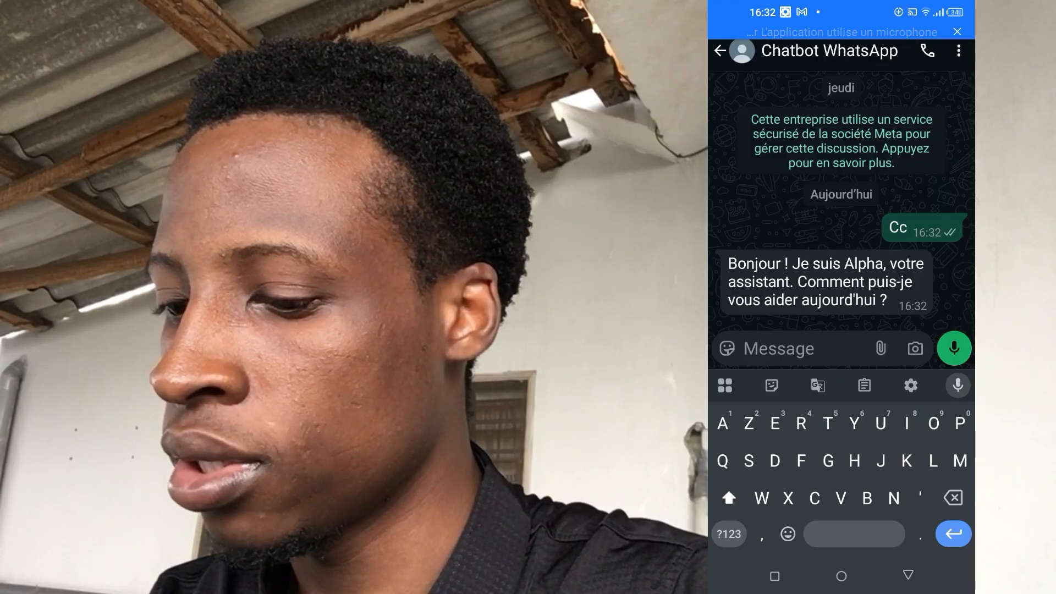
Send the message "J'ai problème sur un de vos services" in the Chatbot WhatsApp conversation
type("J'ai proble")
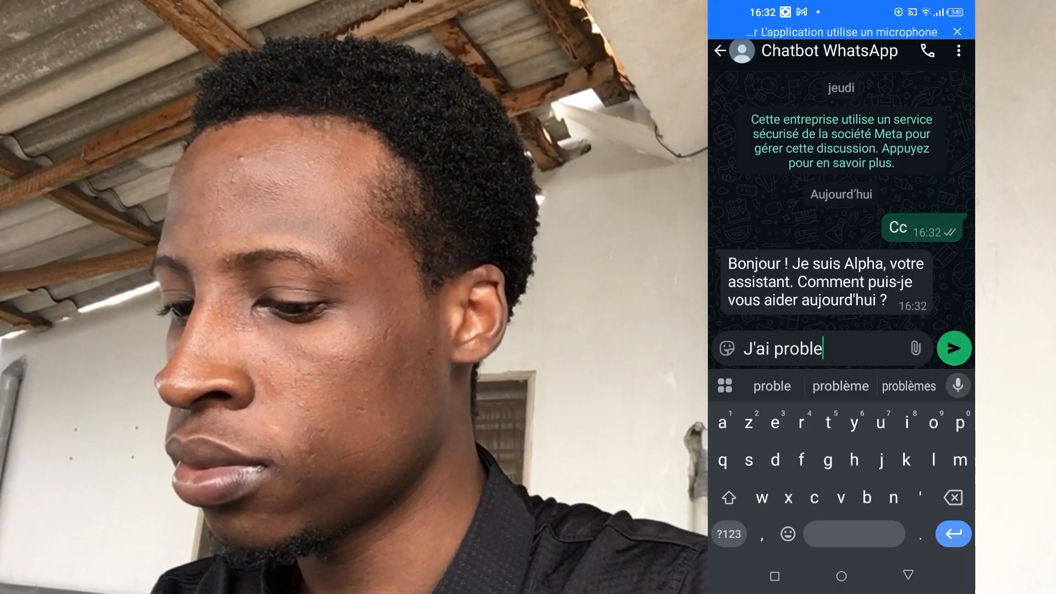
left_click(841, 385)
type("sur u")
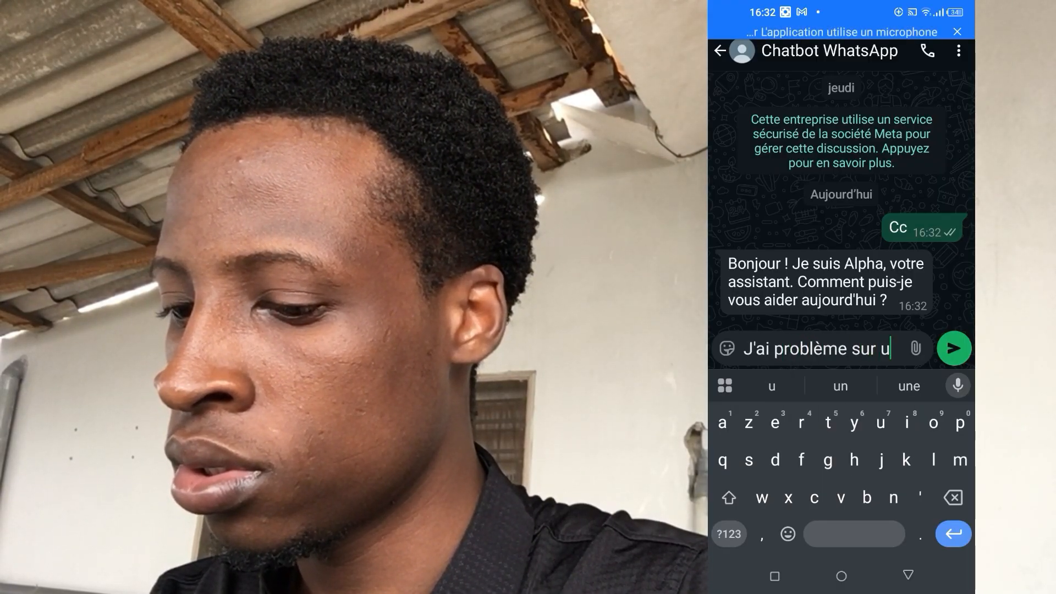
type("n de vos ")
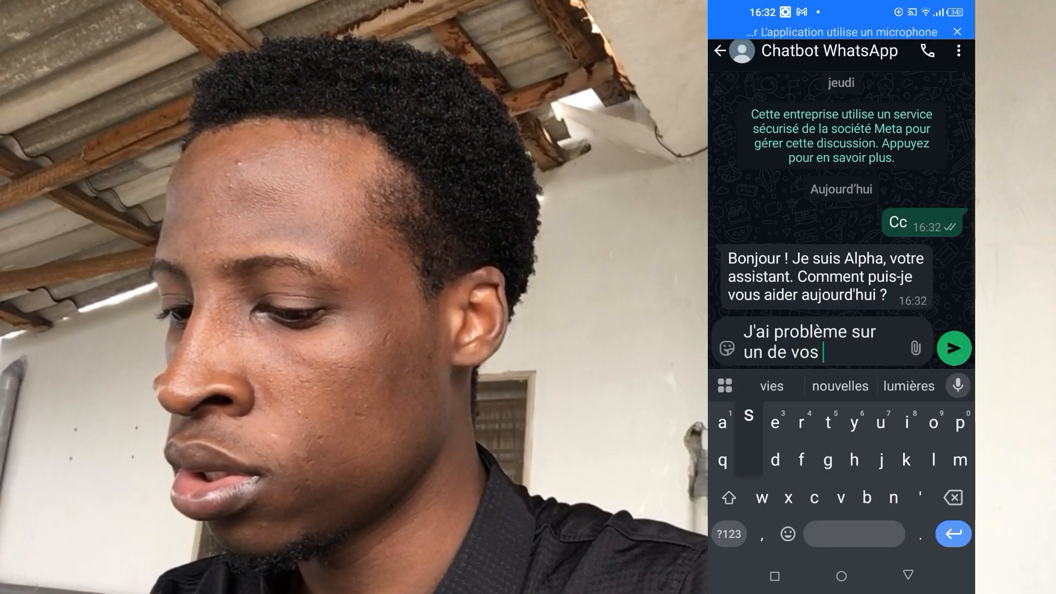
type("servi")
left_click(840, 385)
left_click(953, 348)
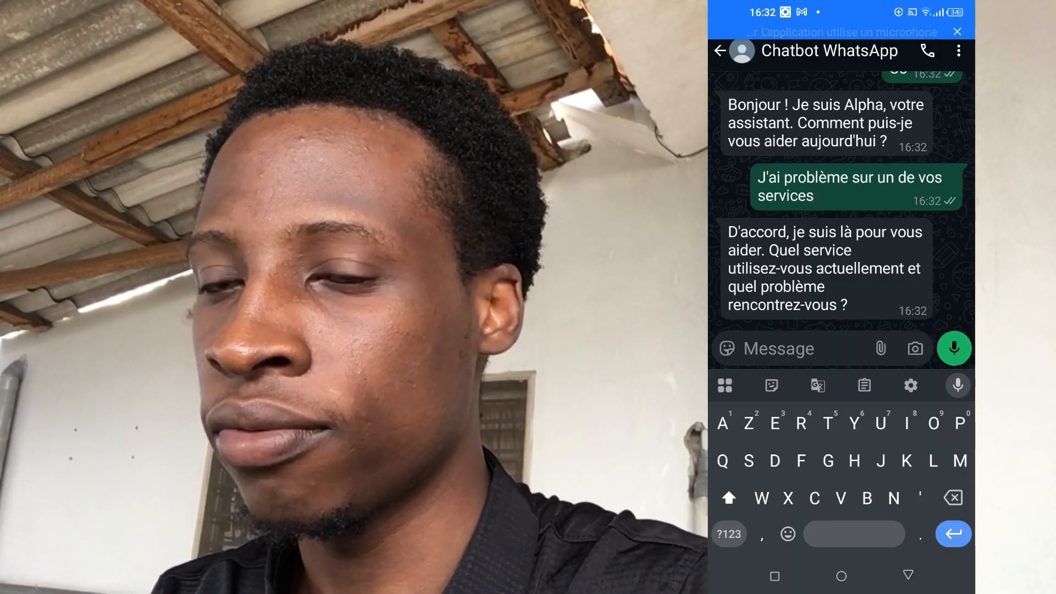
Reply to the chatbot's question about the service with "Chatbot FAQ"
type("Chaybo")
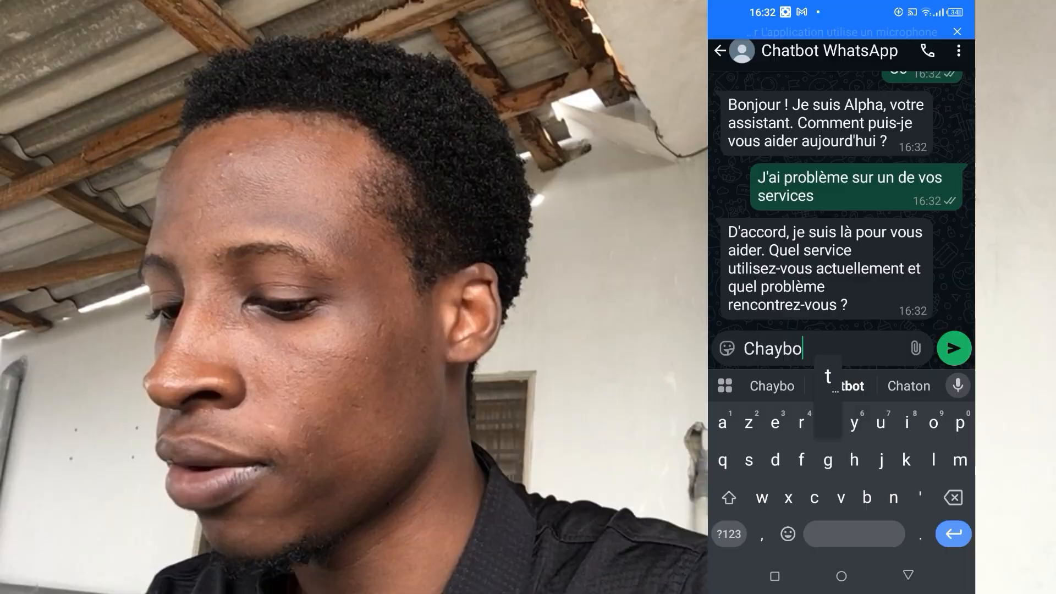
key("BackSpace")
key("BackSpace")
key("BackSpace")
type("tbot FA")
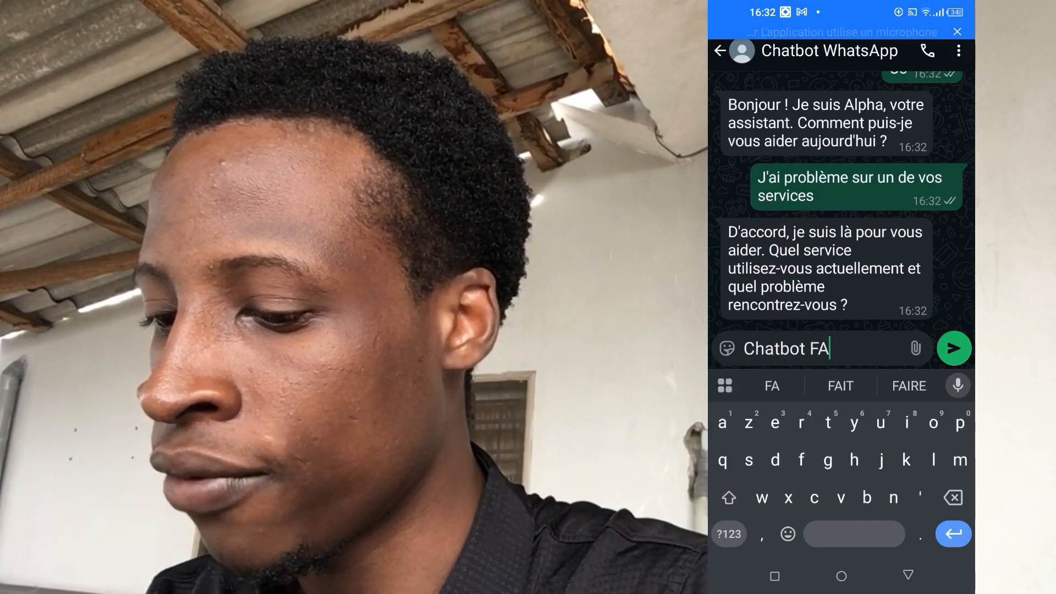
type("Q")
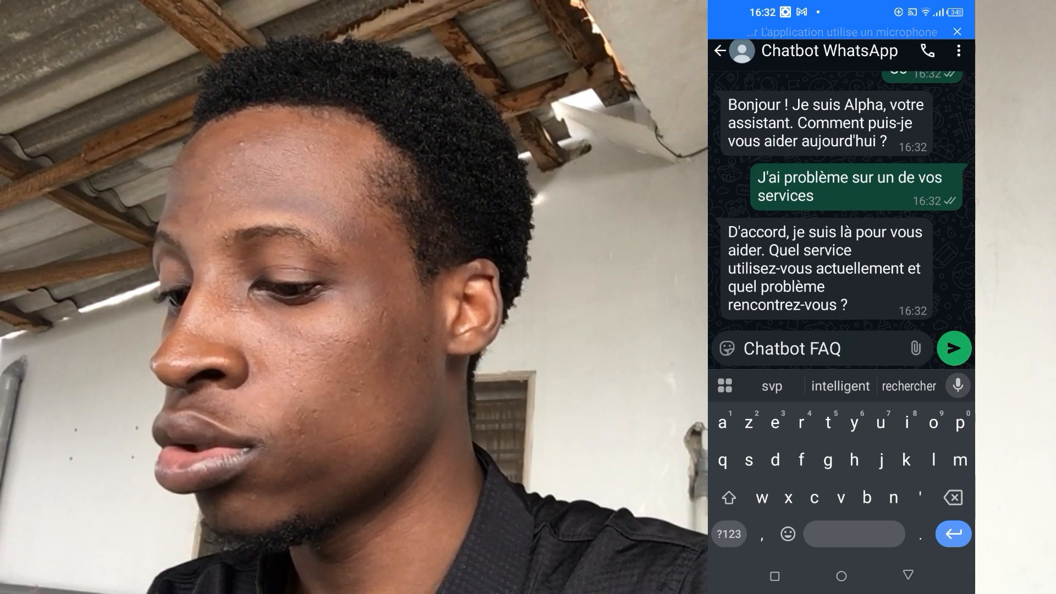
left_click(954, 348)
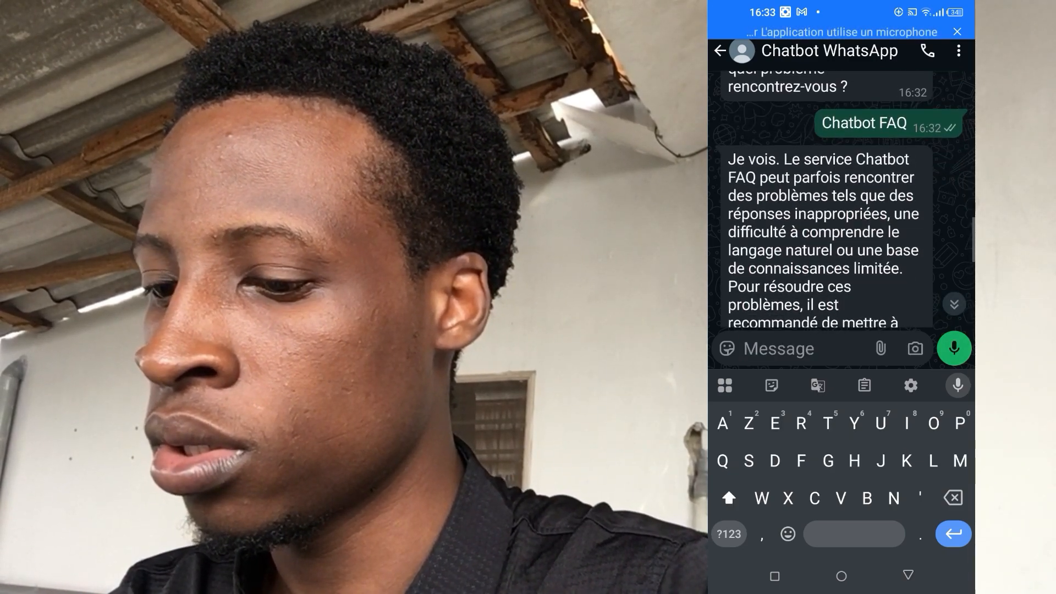
Read the chatbot's answer through to its closing question and reply "Il Envoi plus de message"
scroll(841, 200, "down", 1)
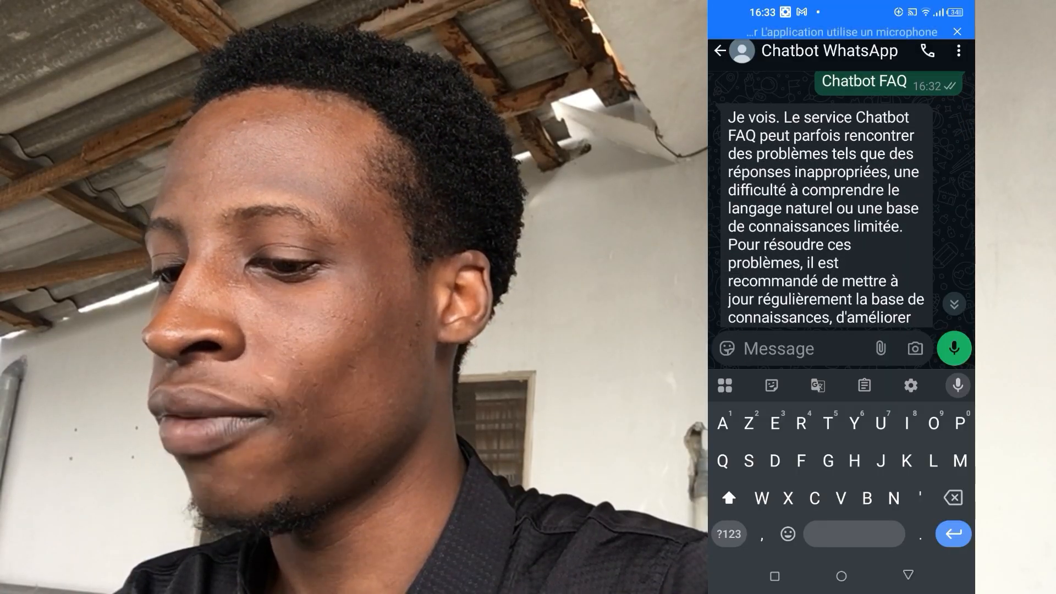
scroll(825, 204, "down", 1)
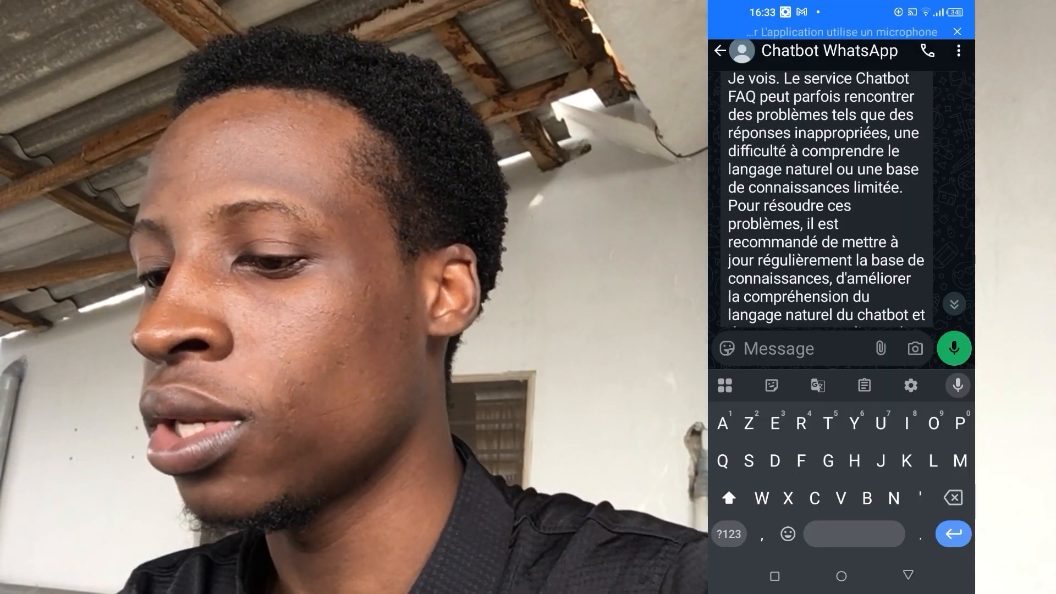
scroll(825, 204, "down", 1)
scroll(825, 204, "down", 3)
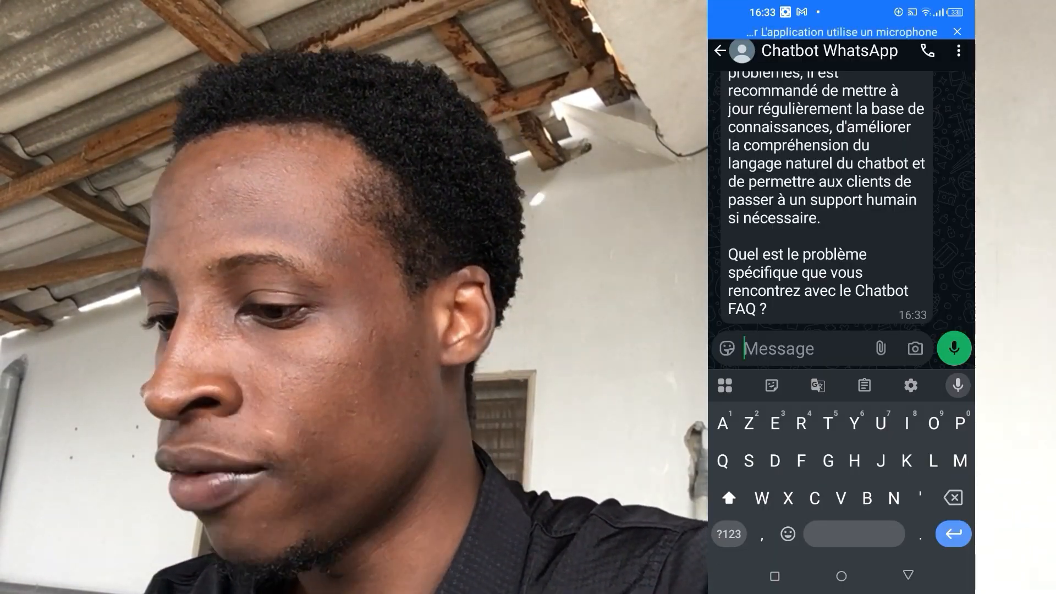
type("Il Envoi ")
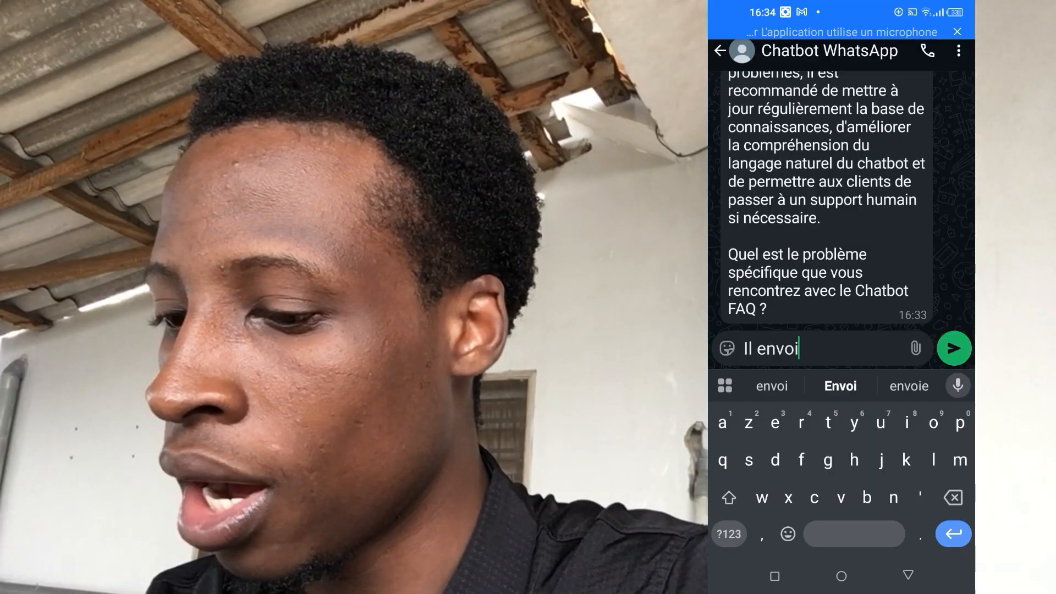
type("plus")
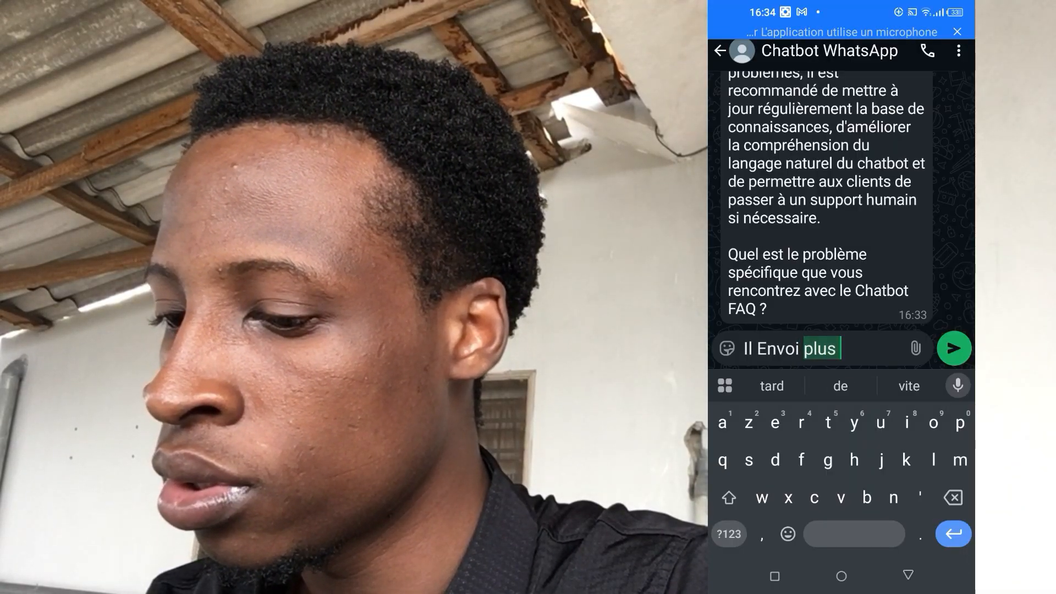
type(" de message")
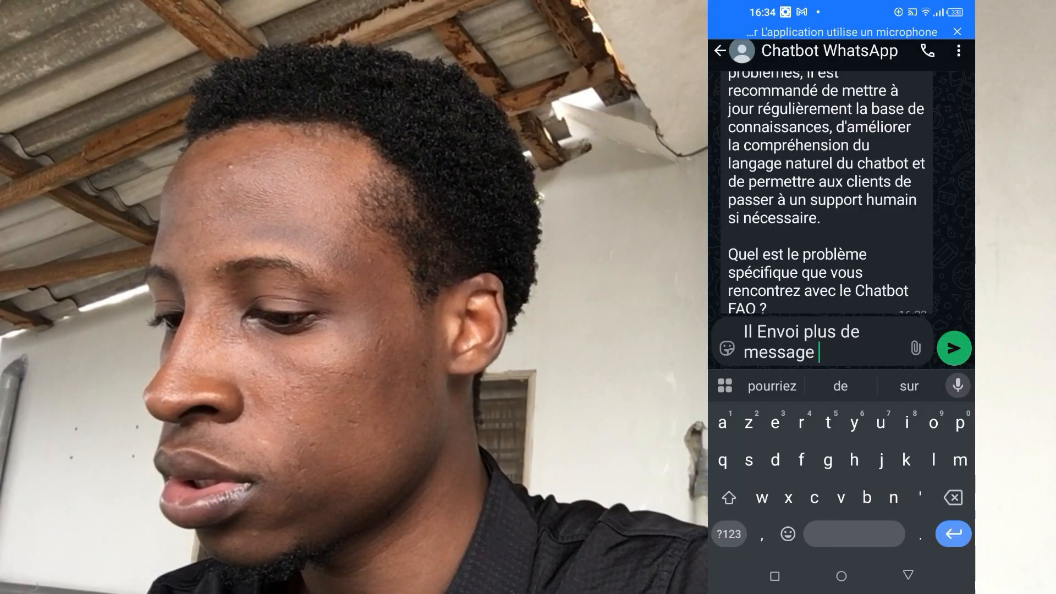
left_click(954, 348)
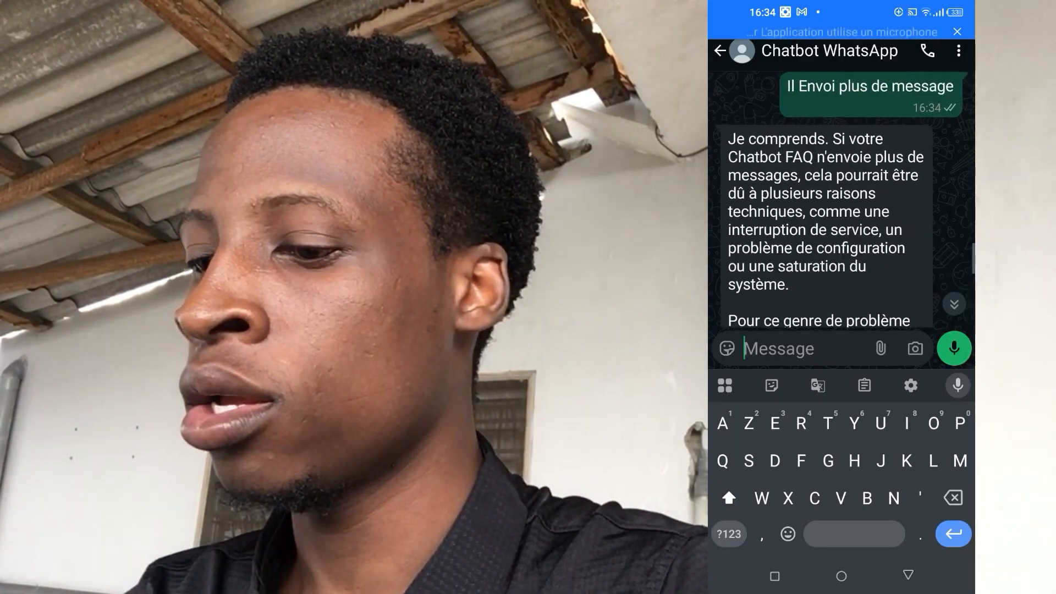
Read the appointment proposal in full and accept it with a two-line reply, "Oui" and "demain à 19h"
scroll(842, 200, "down", 1)
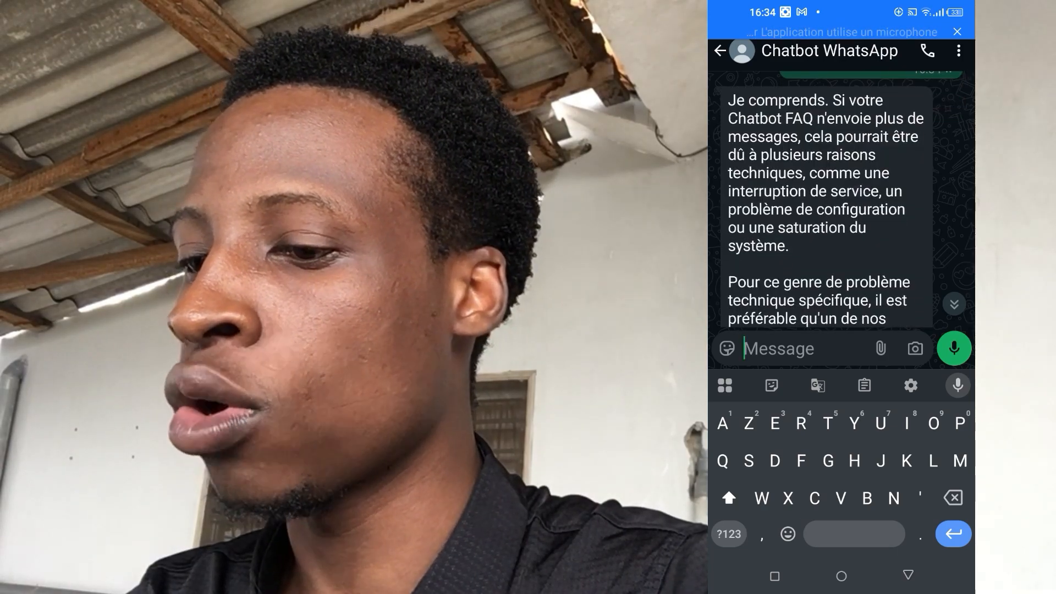
scroll(842, 199, "down", 1)
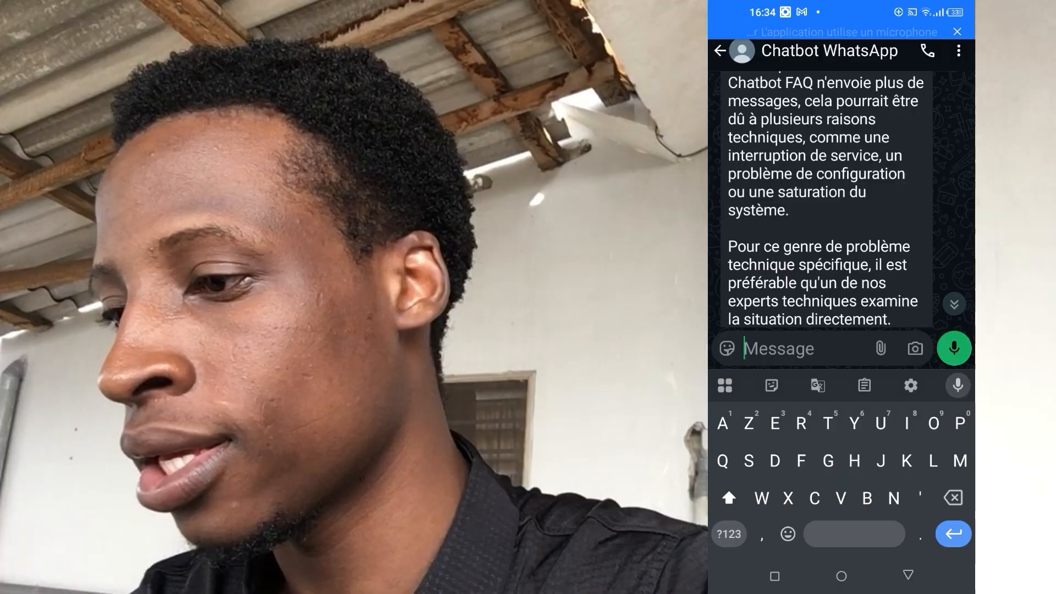
scroll(841, 199, "down", 1)
scroll(841, 199, "down", 1)
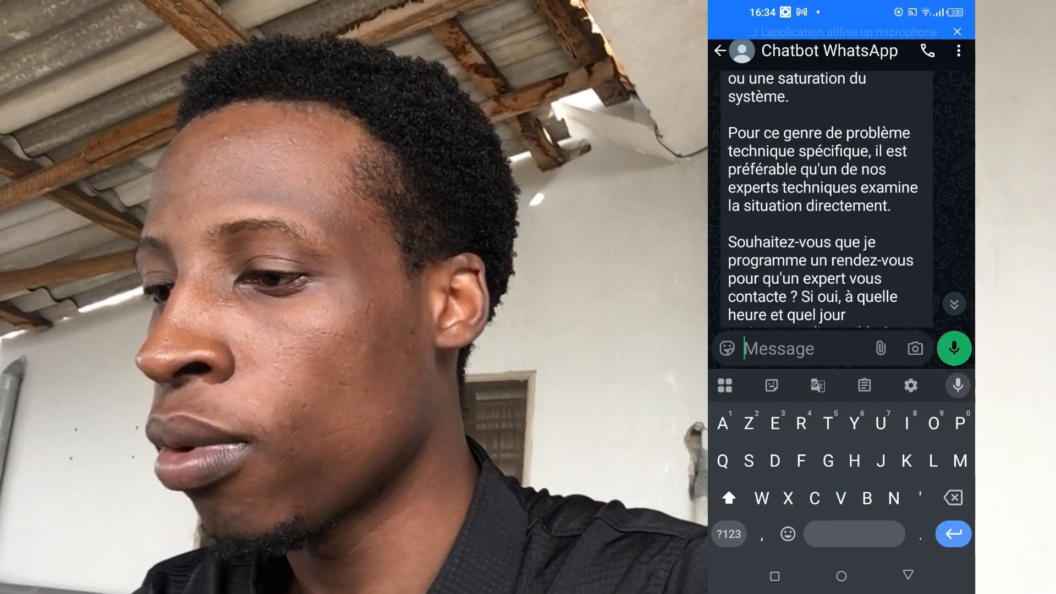
scroll(841, 199, "down", 1)
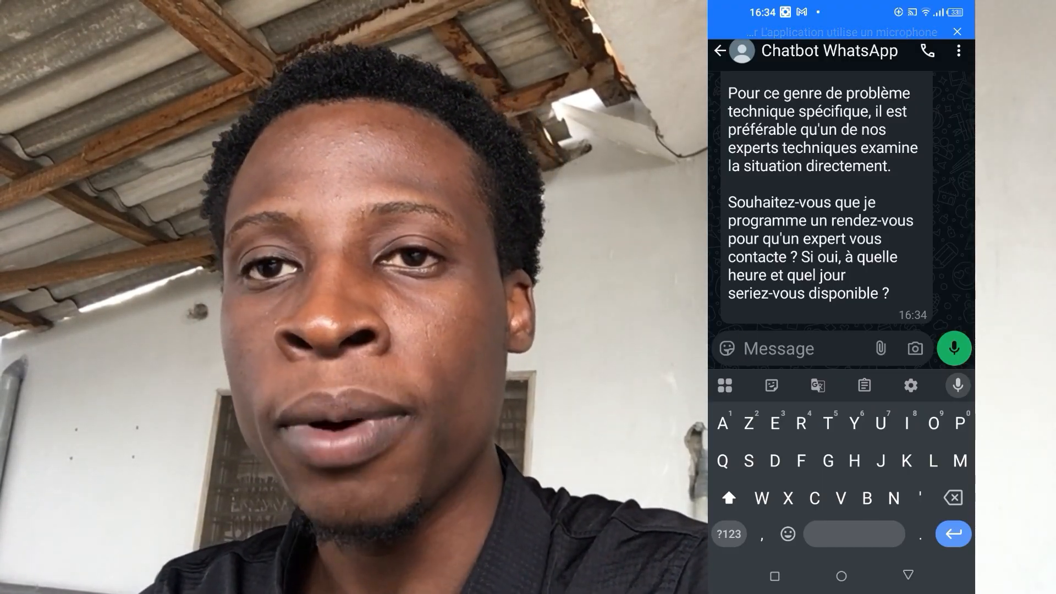
type("Oui")
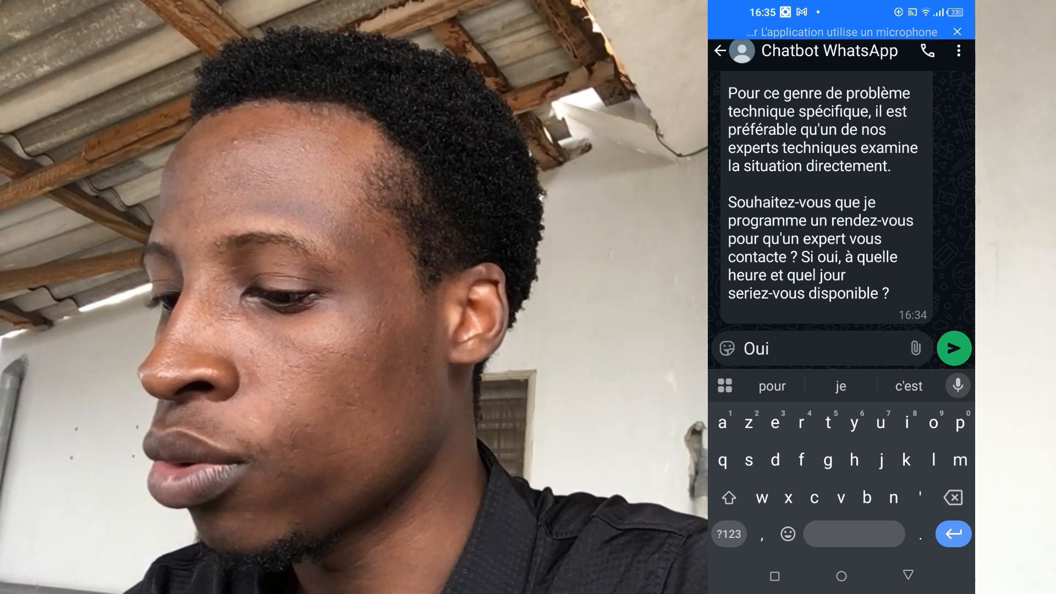
key("Return")
type("d")
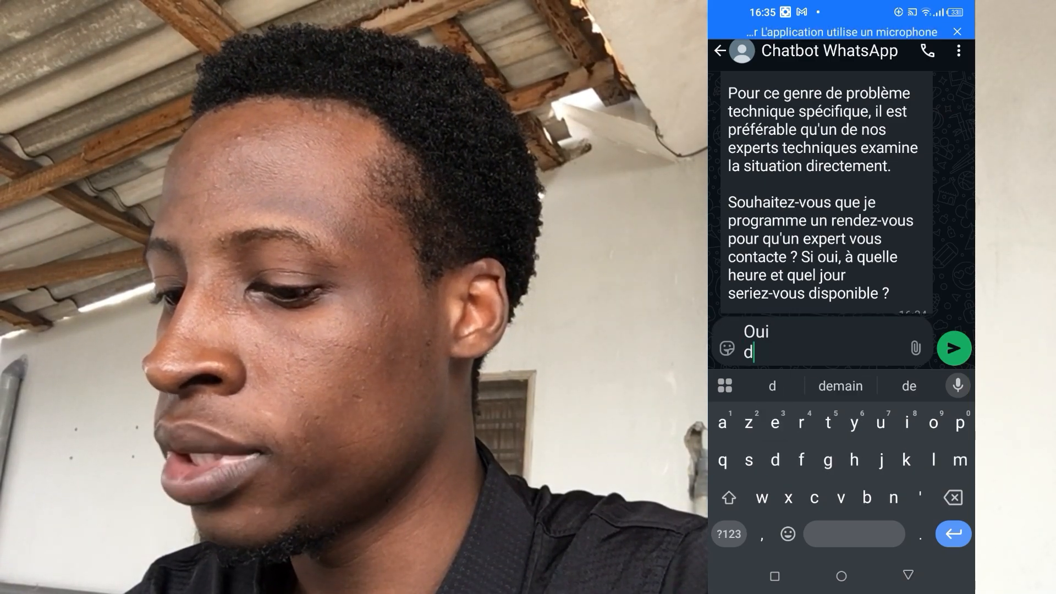
type("emain à ")
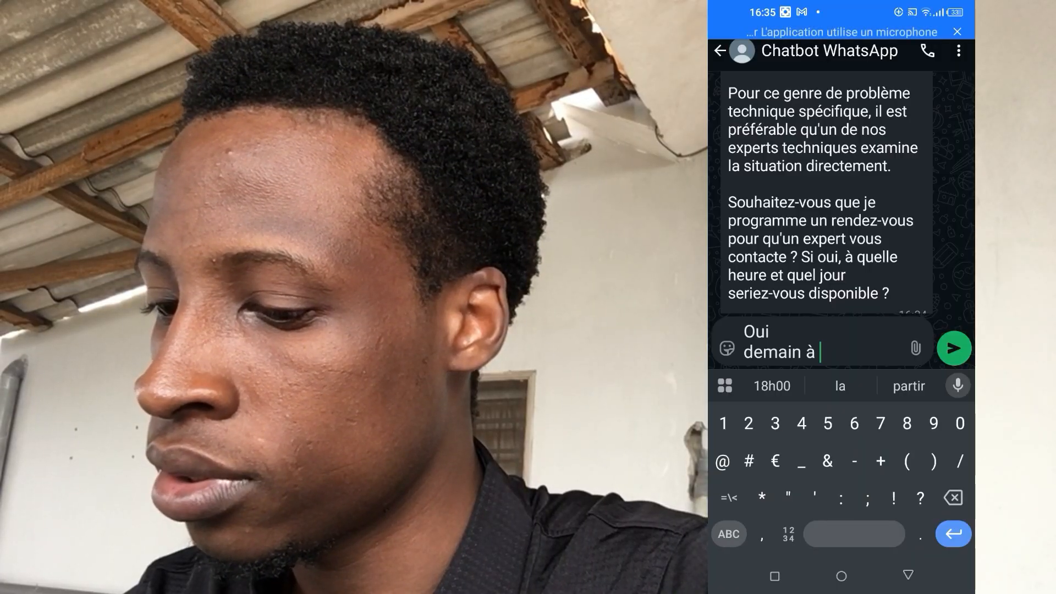
type("19h")
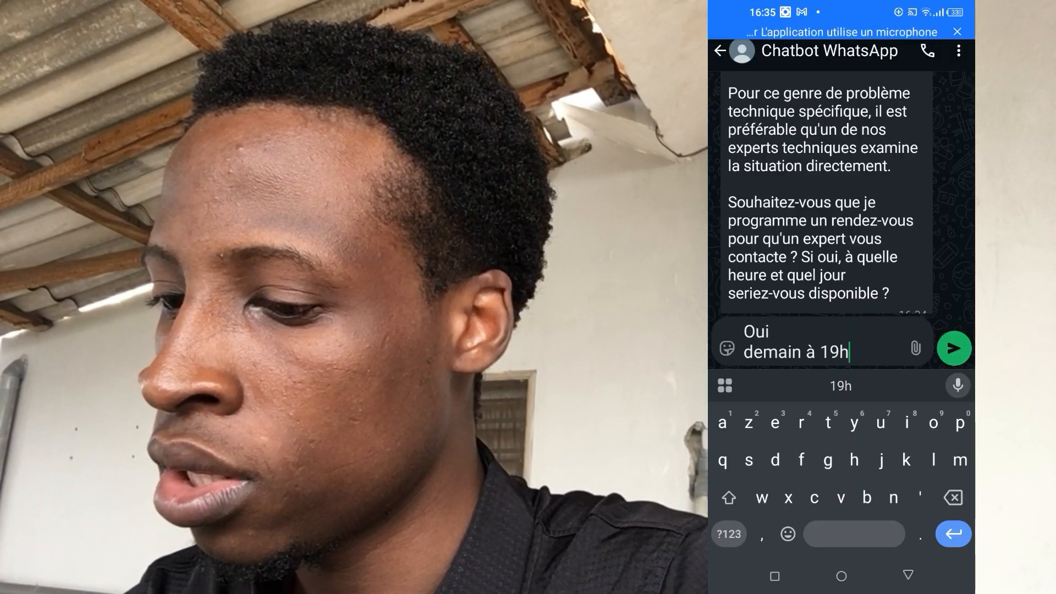
left_click(954, 349)
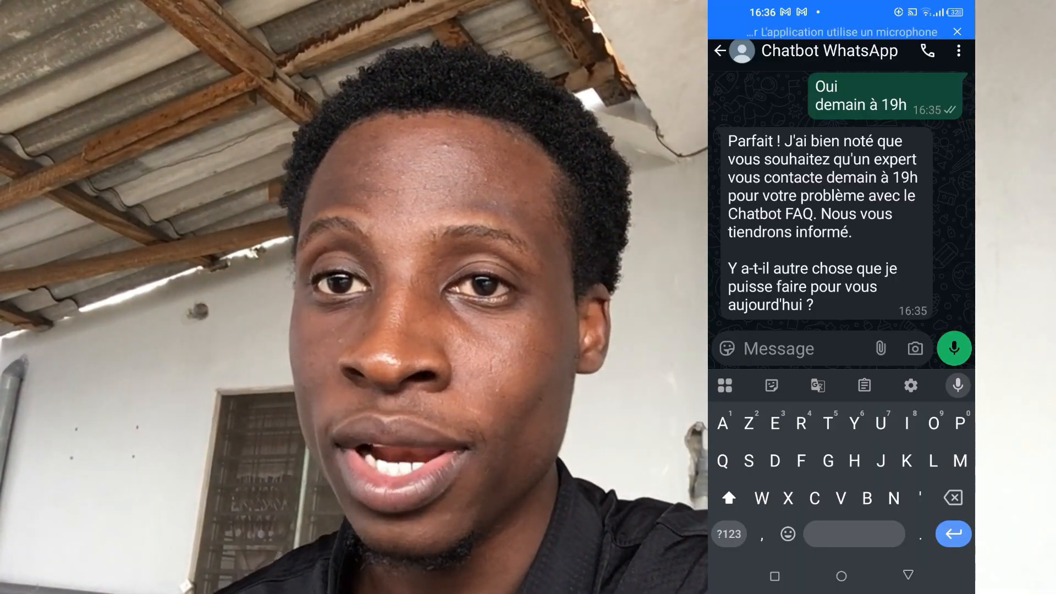
Open the newest Gmail notification about the intervention and read the email on the client's technical problem
left_click_drag(841, 7, 841, 330)
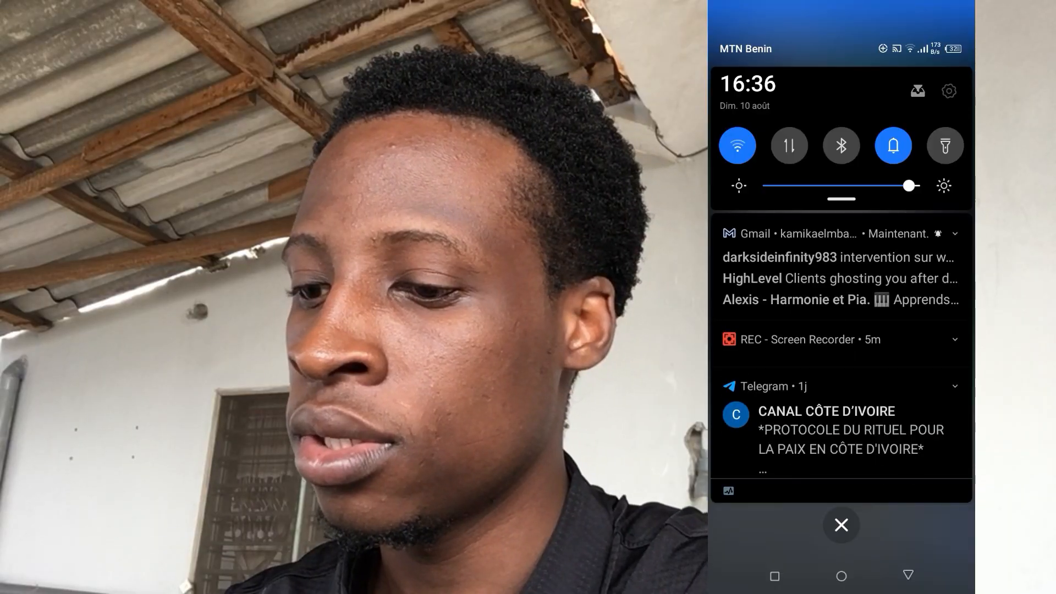
left_click(840, 261)
scroll(842, 308, "down", 1)
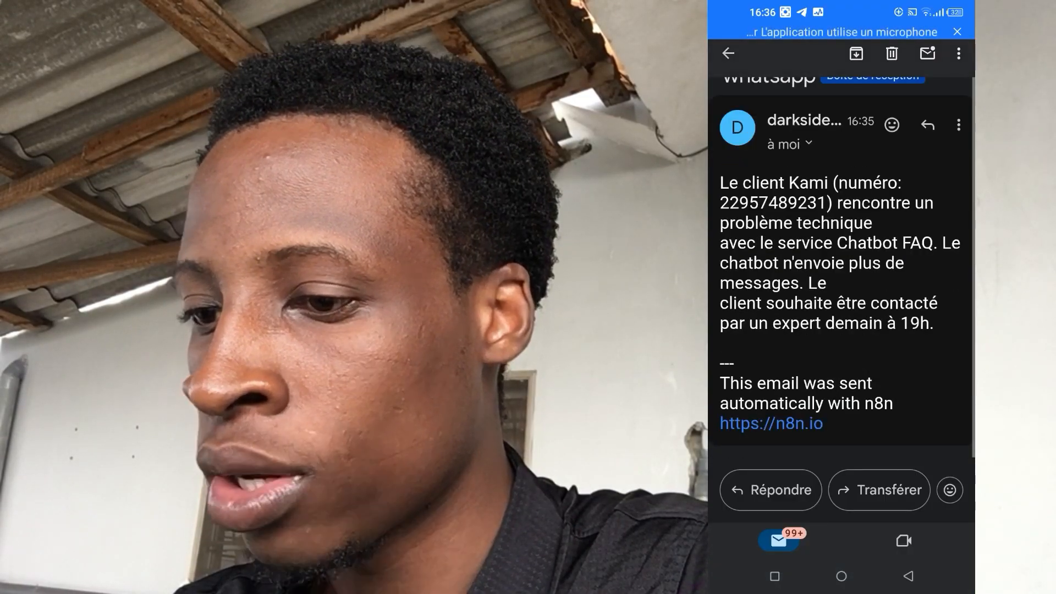
scroll(842, 308, "up", 1)
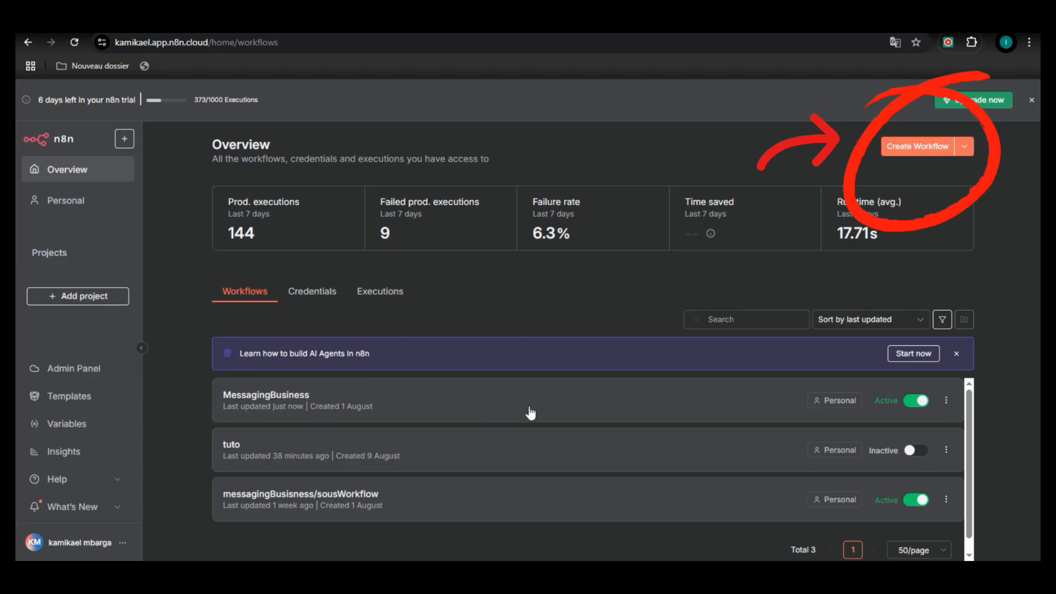
Switch to n8n, open the MessagingBusiness workflow and examine its message-processing nodes and its AI Agent section by box-selecting each
left_click(469, 405)
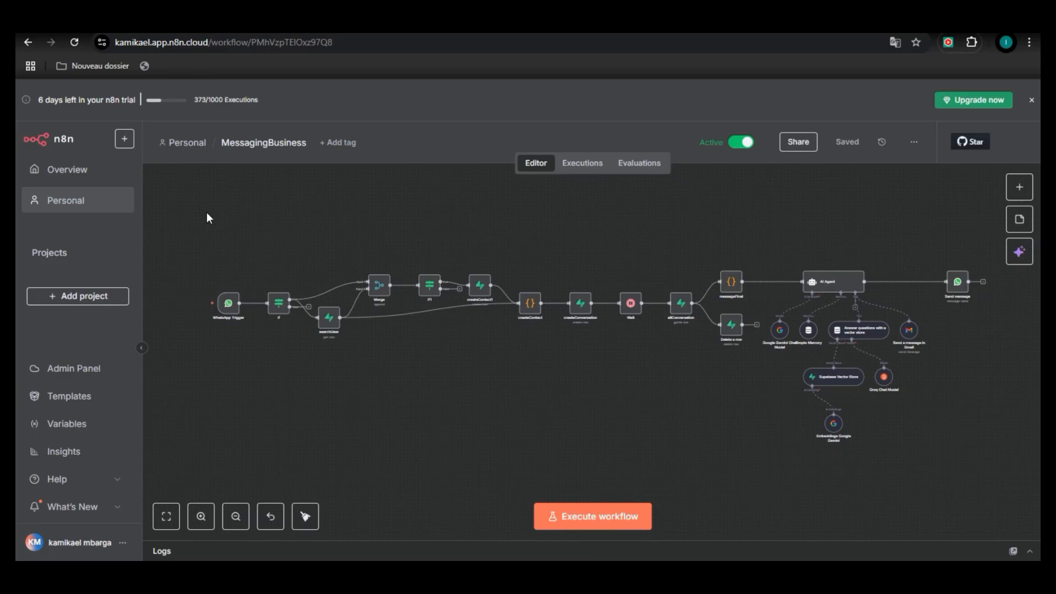
left_click_drag(207, 218, 760, 409)
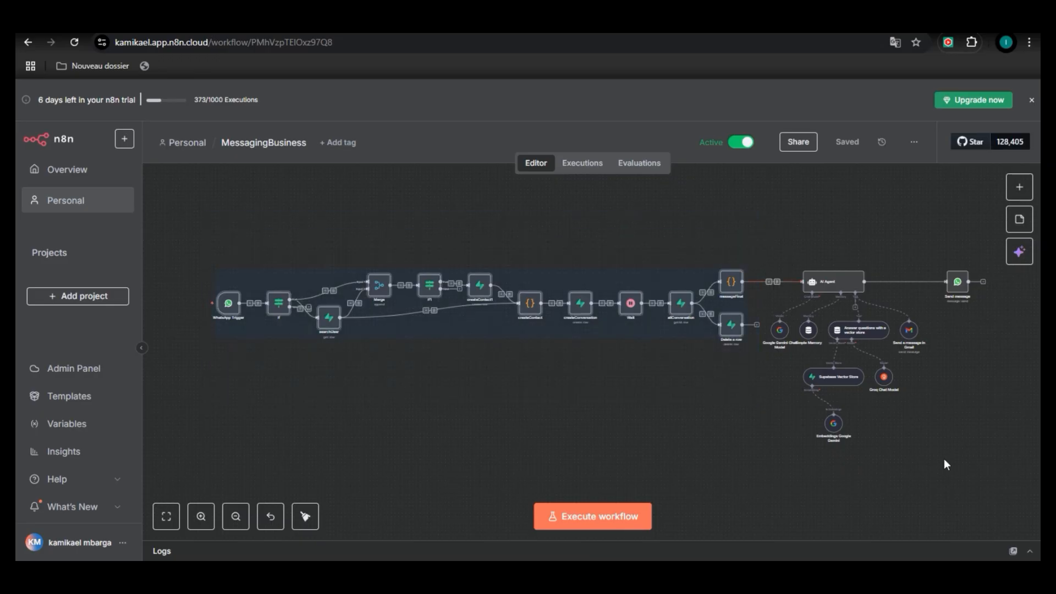
left_click_drag(762, 222, 969, 452)
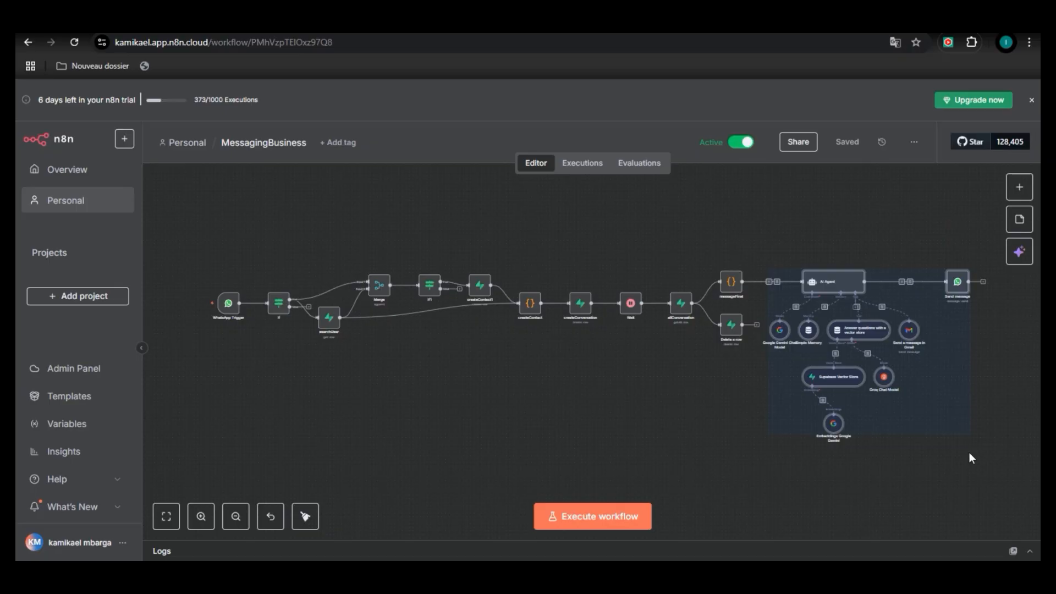
left_click(769, 250)
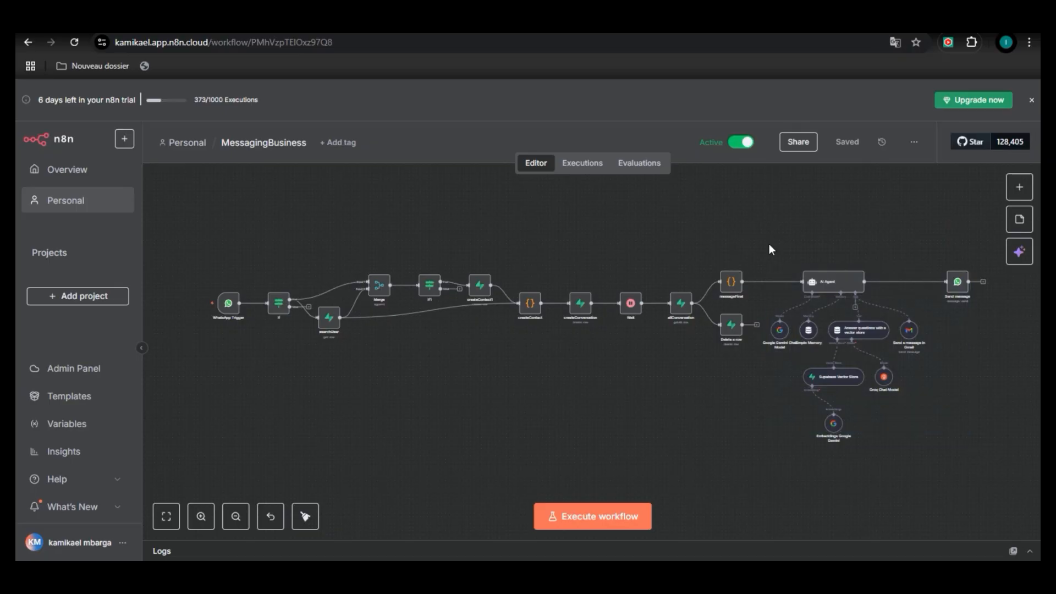
left_click_drag(764, 223, 206, 420)
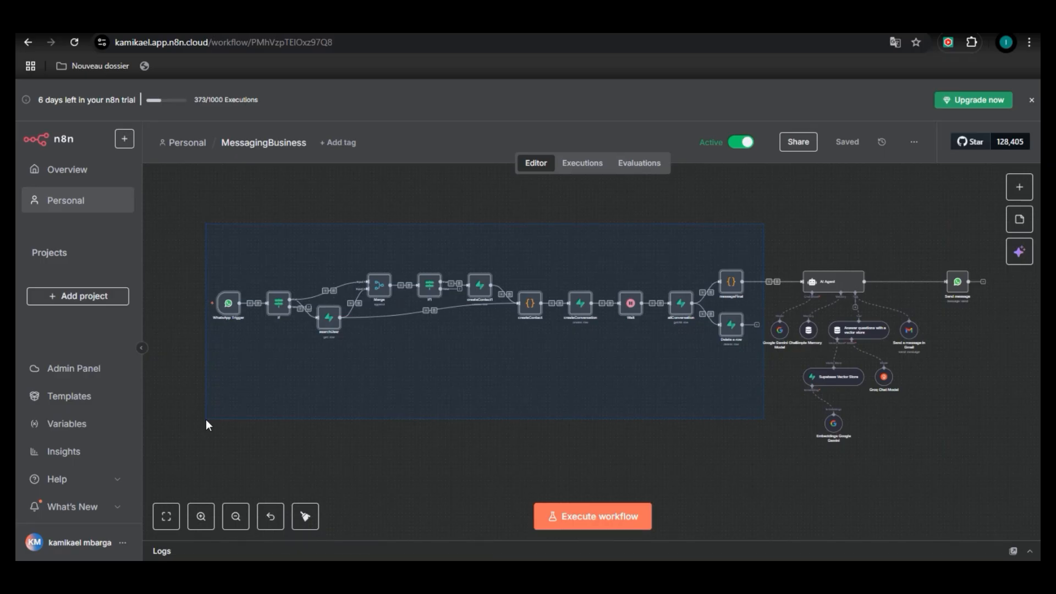
left_click(755, 238)
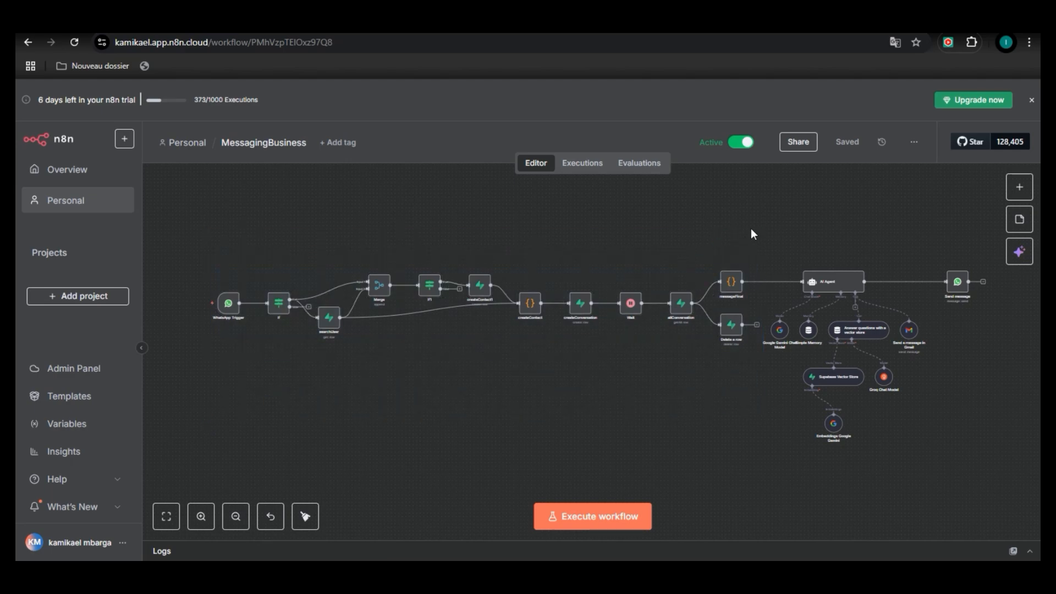
Examine the AI Agent node and its connected model, memory and tool nodes by box-selecting them, and clear the selection
left_click_drag(815, 461, 931, 481)
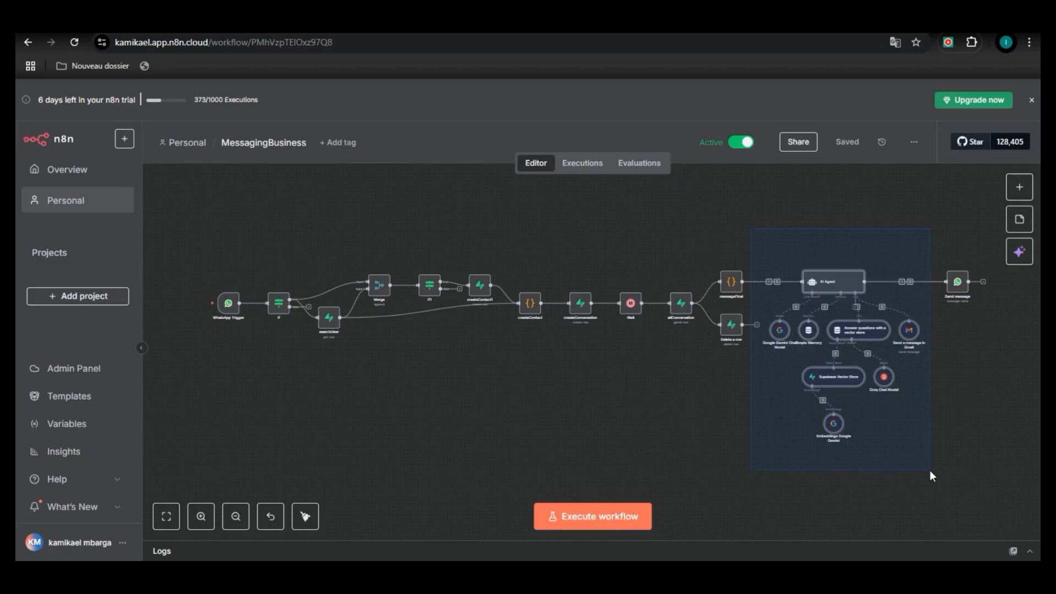
left_click_drag(930, 470, 894, 444)
left_click(779, 249)
left_click_drag(767, 251, 940, 473)
left_click_drag(938, 467, 937, 468)
left_click(917, 439)
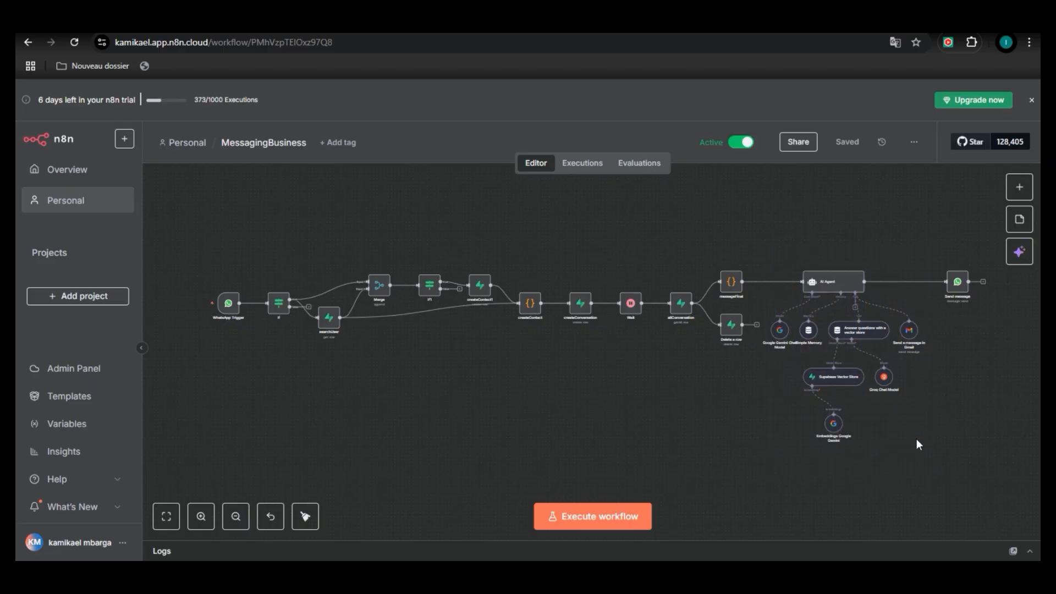
Search the node library for "whatsapp" and examine the actions and triggers offered by WhatsApp Business Cloud
left_click_drag(773, 242, 924, 472)
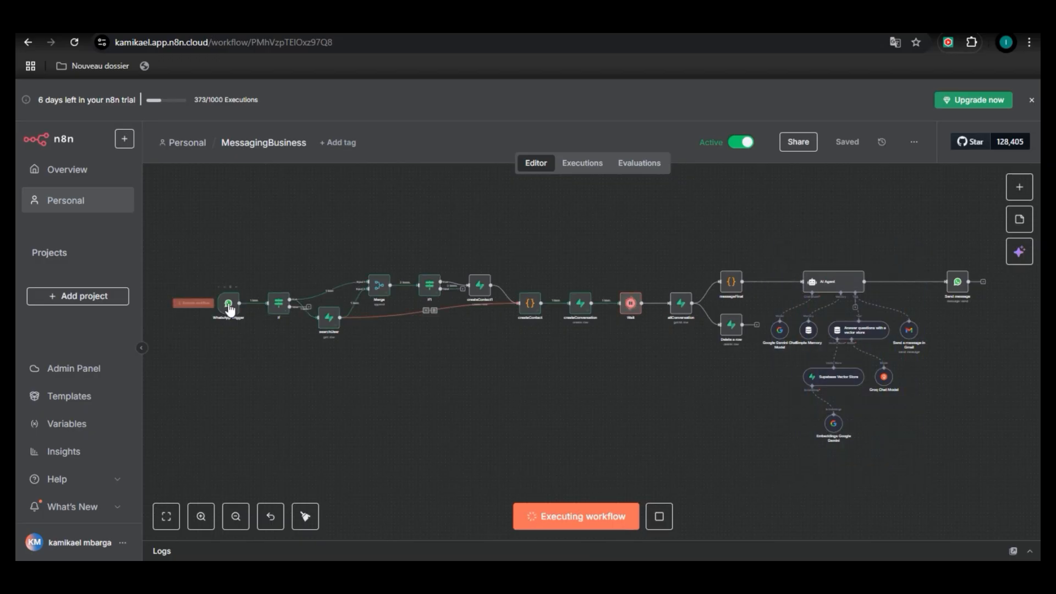
left_click(1022, 187)
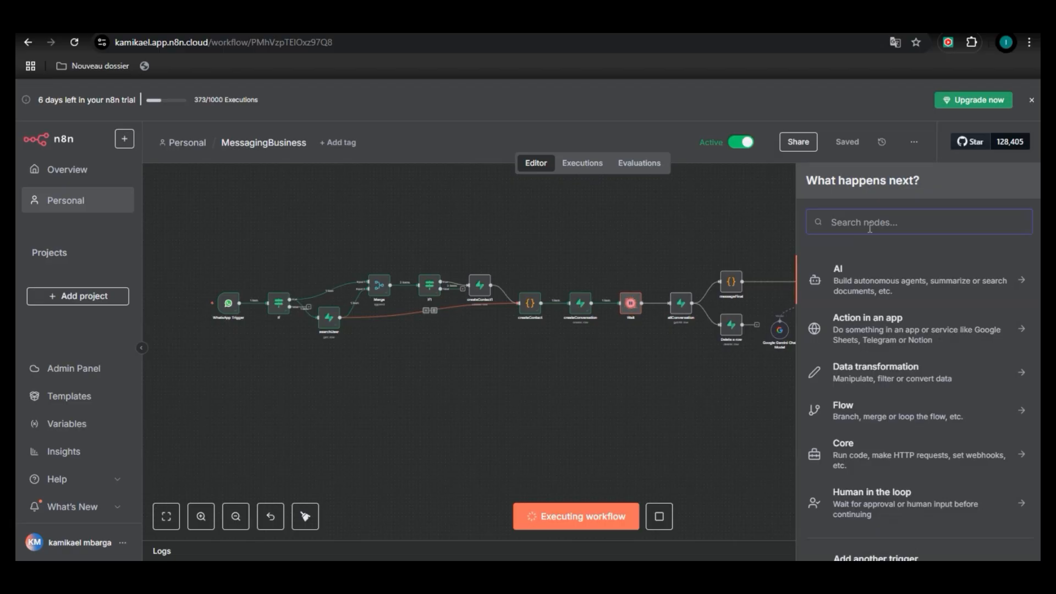
type("whatsa")
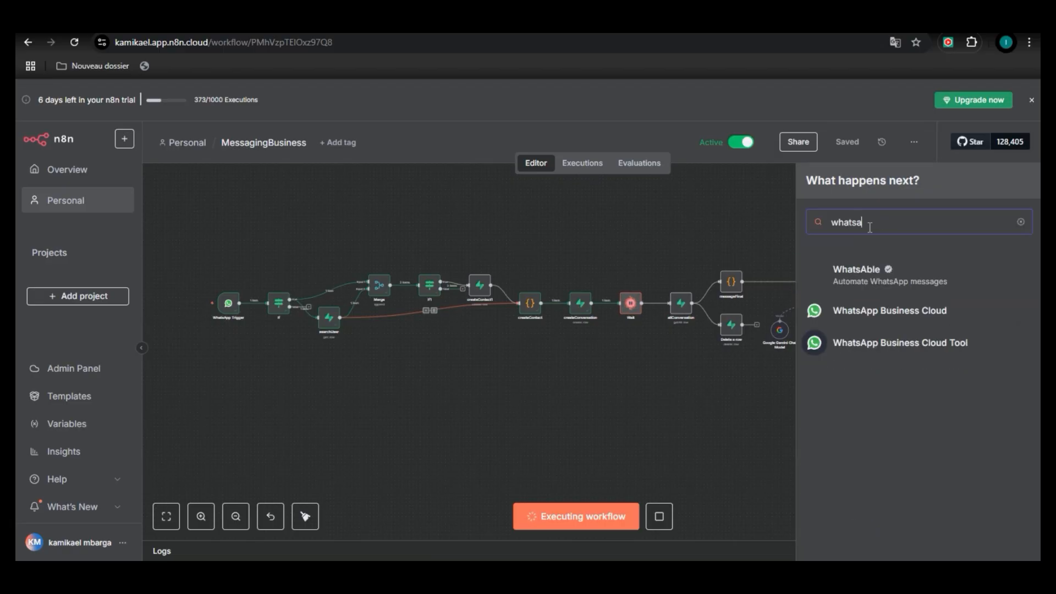
type("pp")
left_click(905, 273)
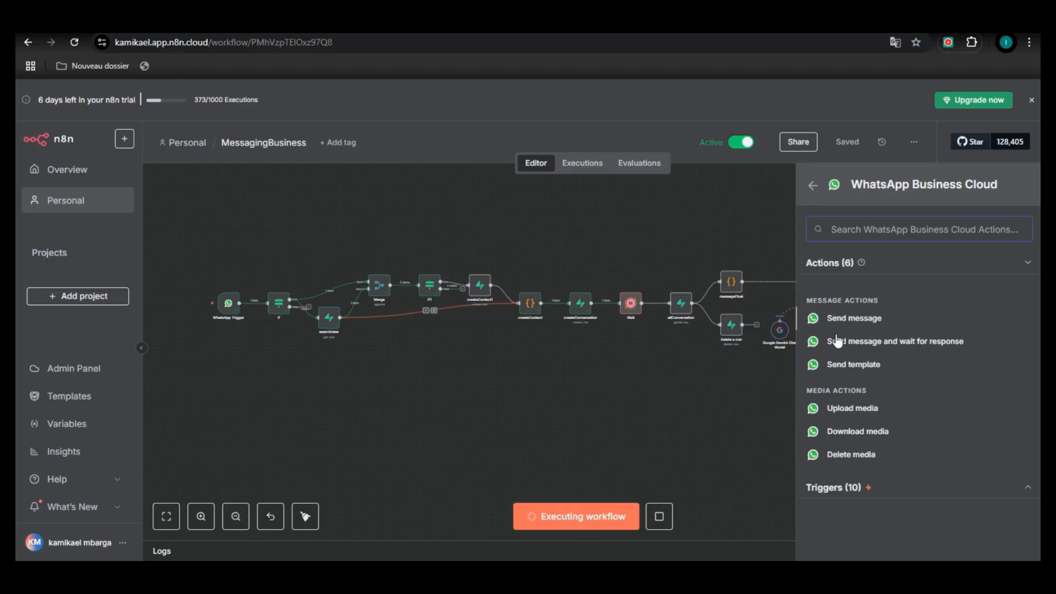
left_click(846, 491)
scroll(863, 514, "down", 3)
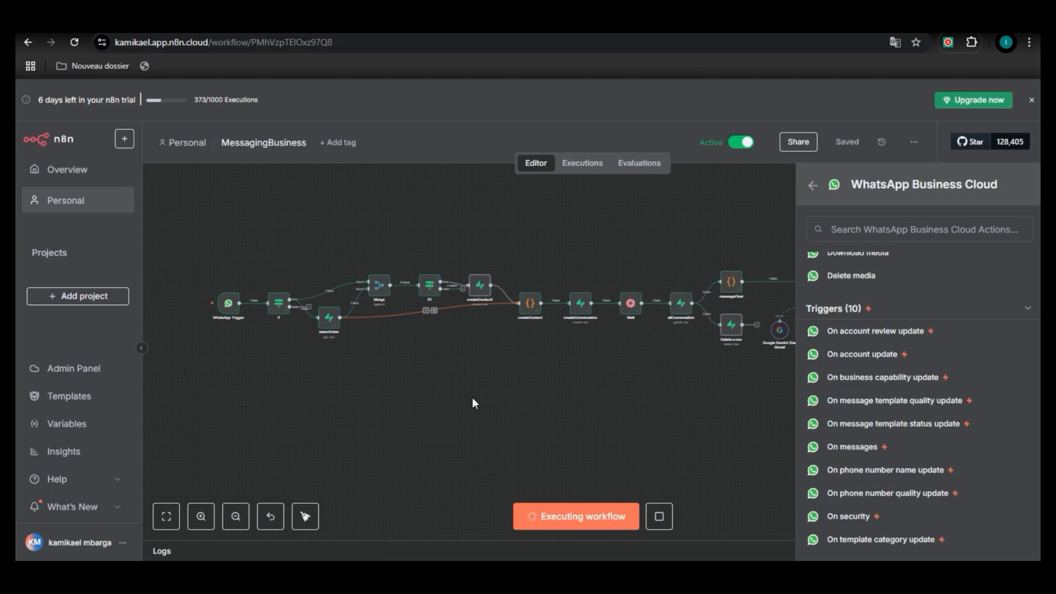
Open the WhatsApp Trigger node and read the JSON output of the received message in full
right_click(231, 304)
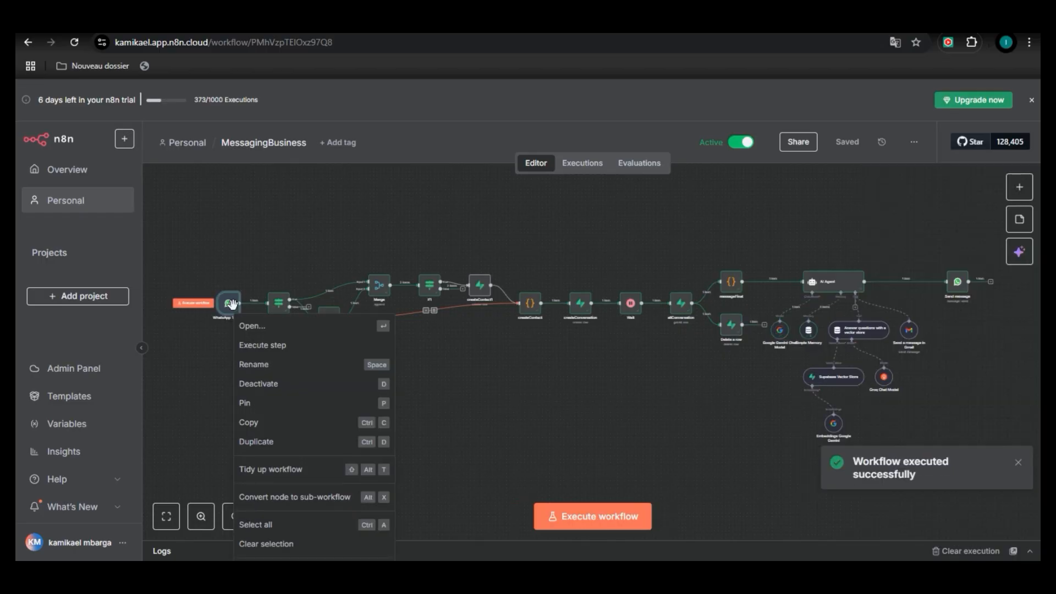
left_click(278, 330)
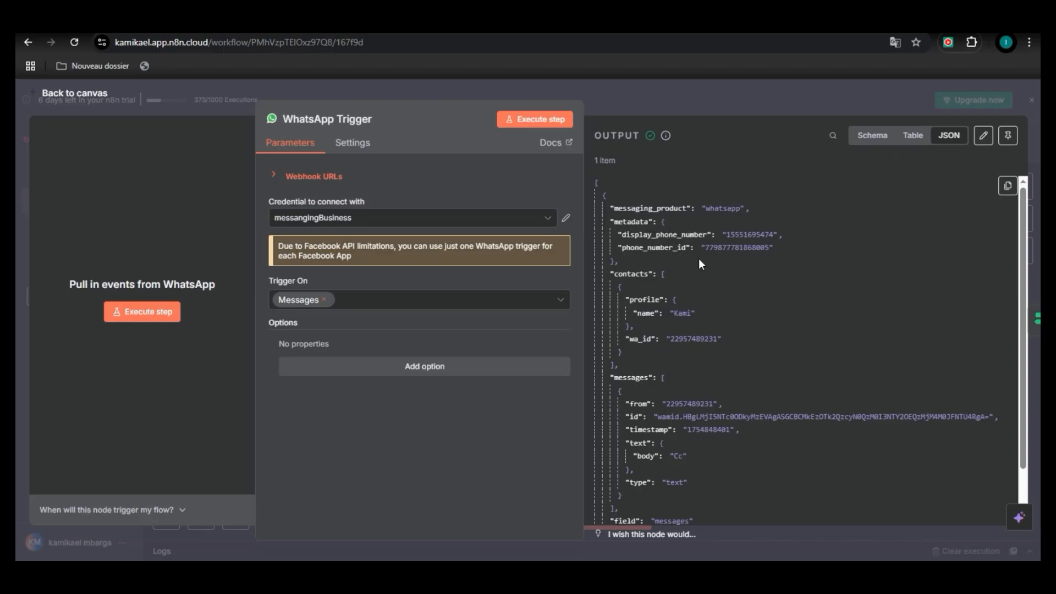
scroll(689, 222, "down", 2)
scroll(679, 298, "up", 2)
scroll(708, 352, "down", 2)
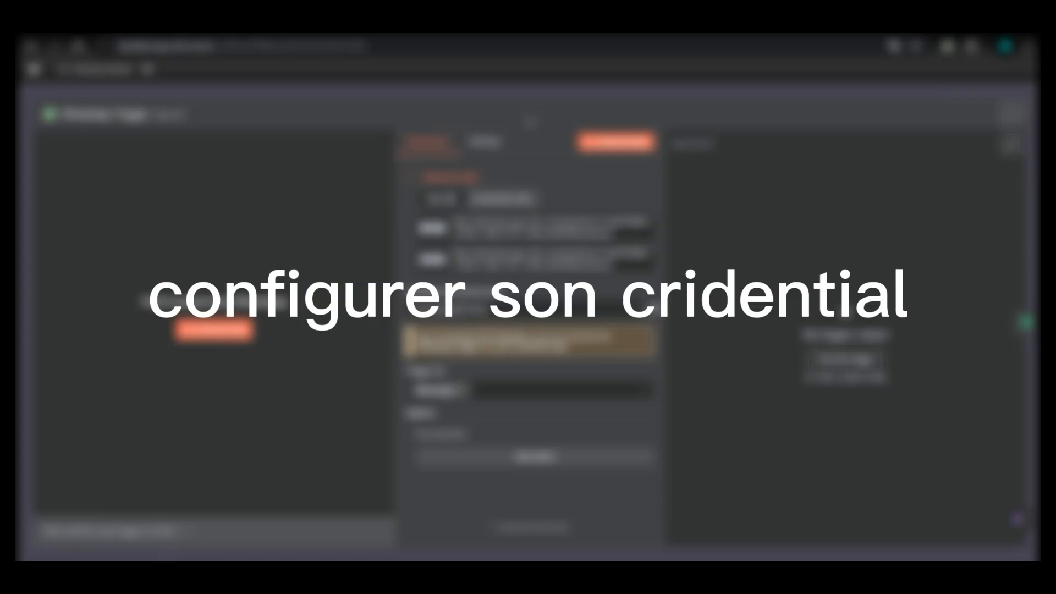
Open the trigger's messangingBusiness credential for editing and examine its Client ID and Client Secret fields
left_click(635, 316)
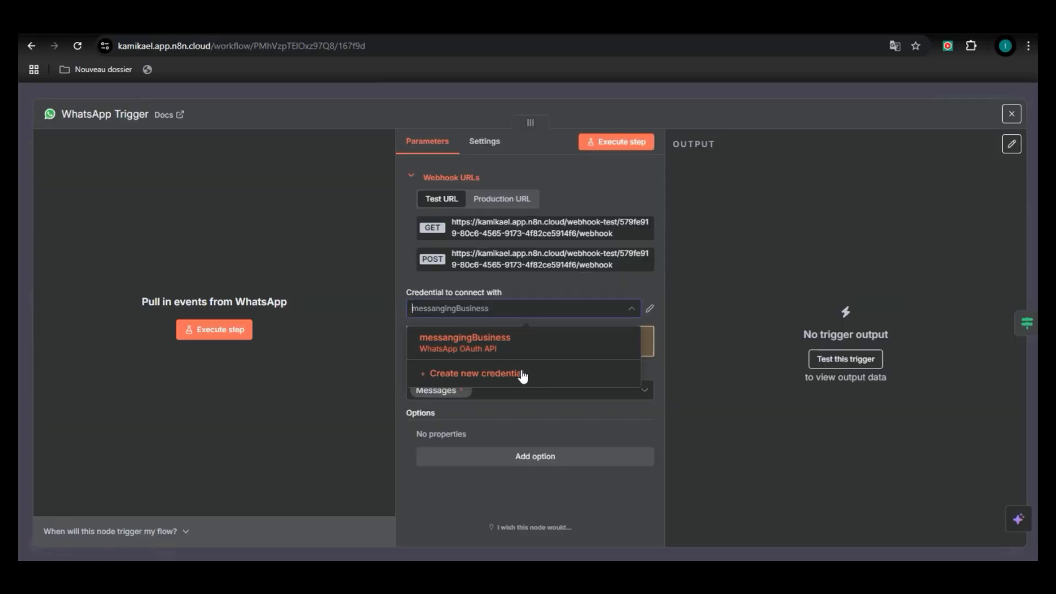
left_click(610, 288)
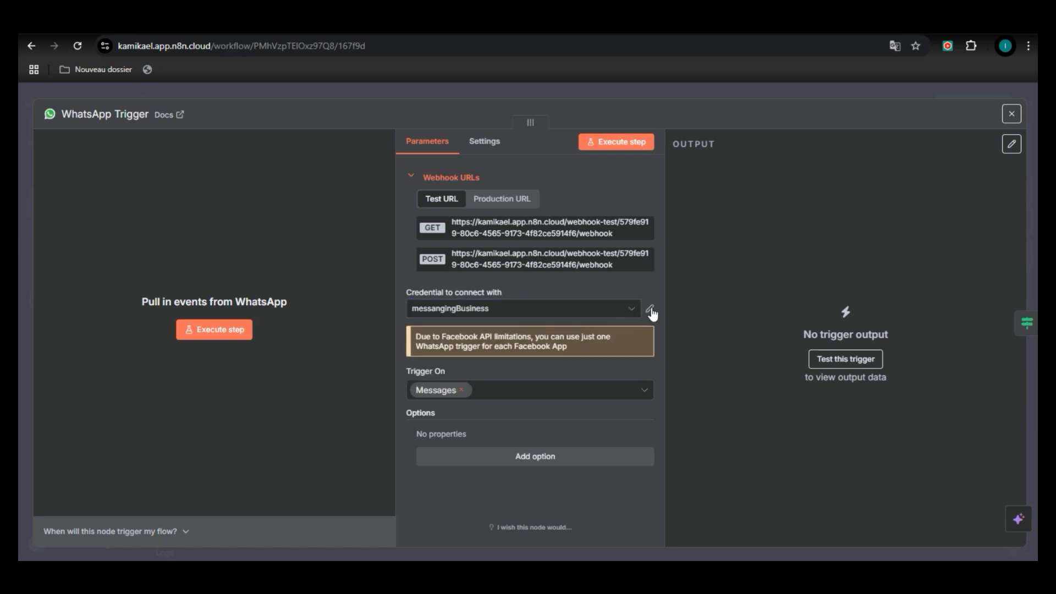
left_click(650, 308)
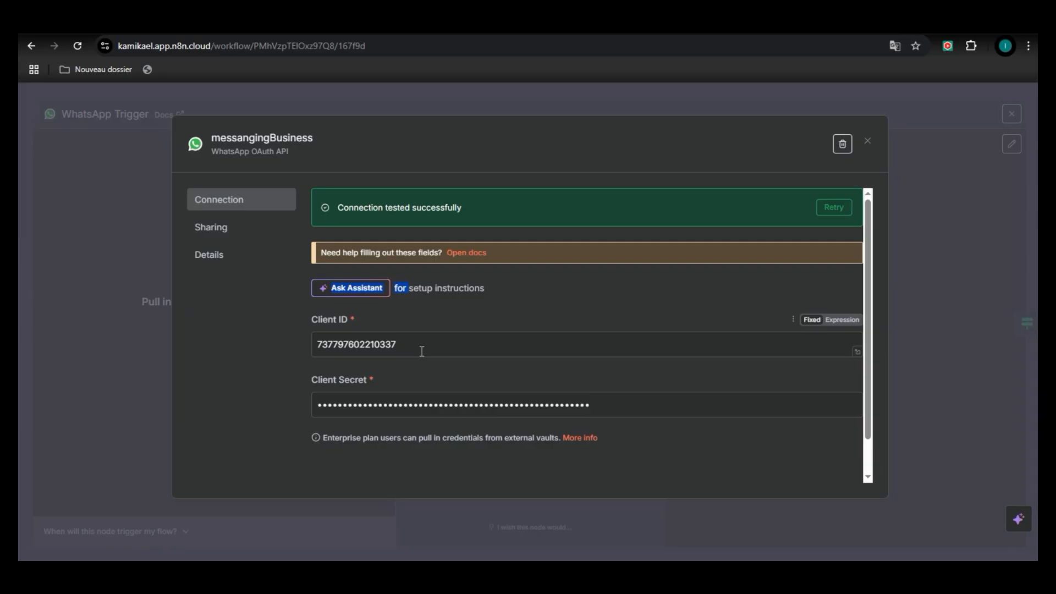
left_click_drag(420, 348, 340, 342)
left_click_drag(589, 405, 342, 405)
left_click(235, 200)
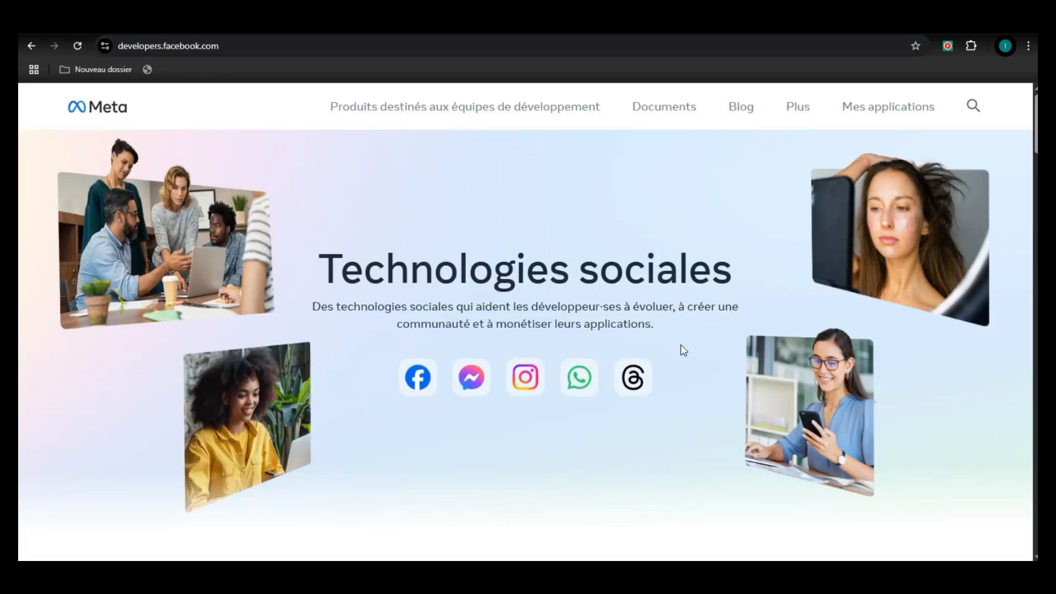
Switch to the Meta for Developers site and open the general app settings of the MessagingBusiness application
left_click(877, 116)
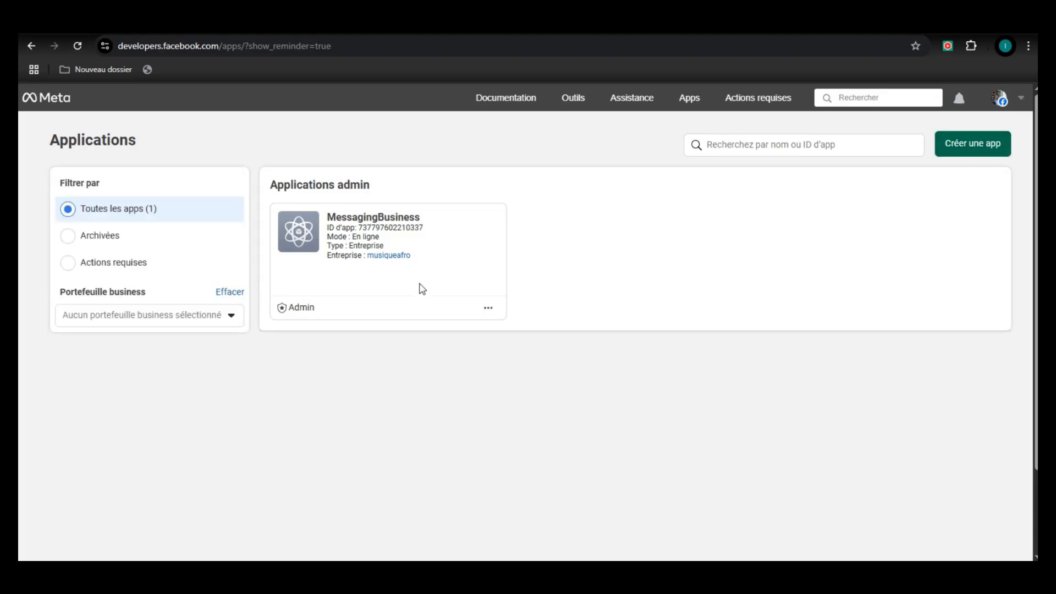
left_click(301, 237)
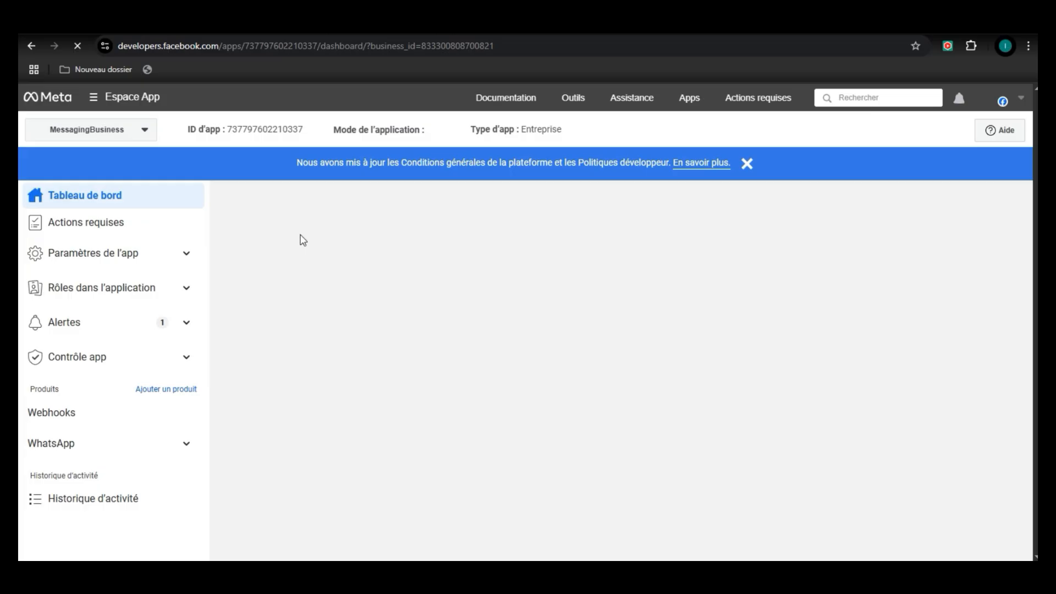
left_click(186, 254)
left_click(190, 256)
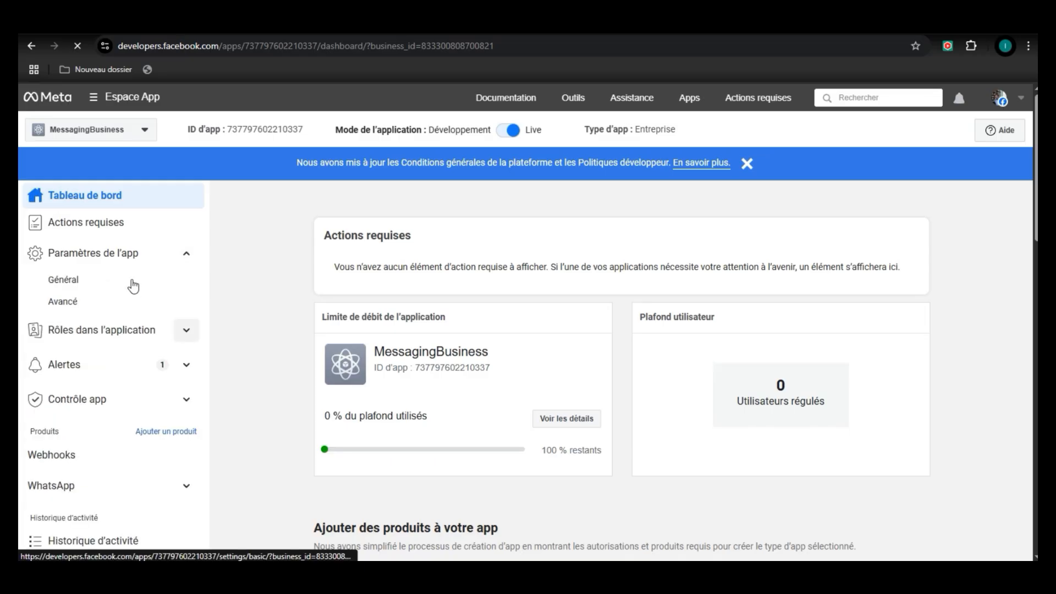
left_click(73, 282)
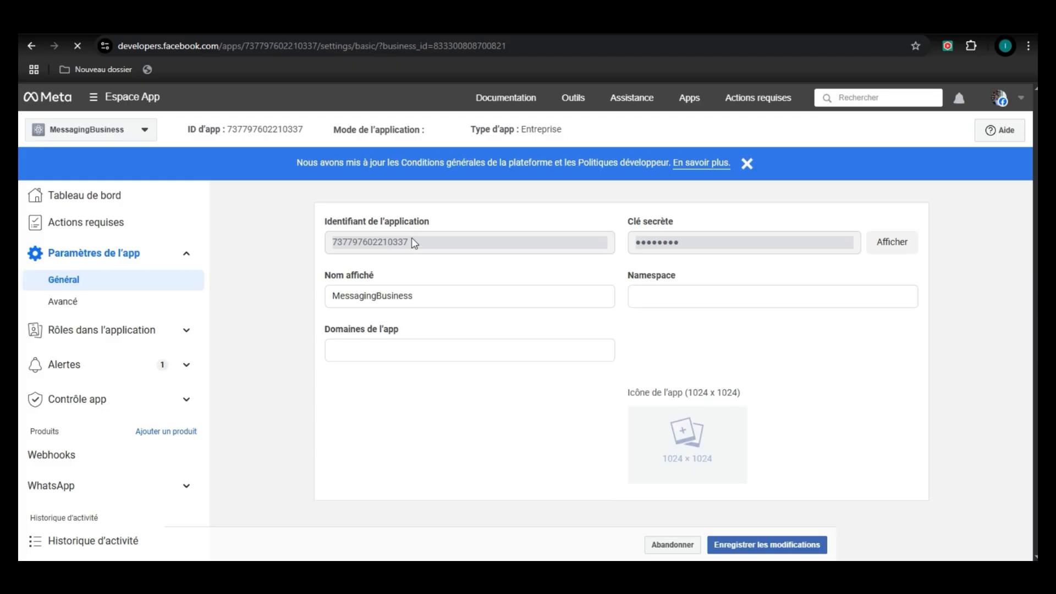
Compare the Meta app's ID and secret key with the n8n credential's Client ID and Client Secret, and close the credential and trigger node
left_click_drag(413, 243, 331, 243)
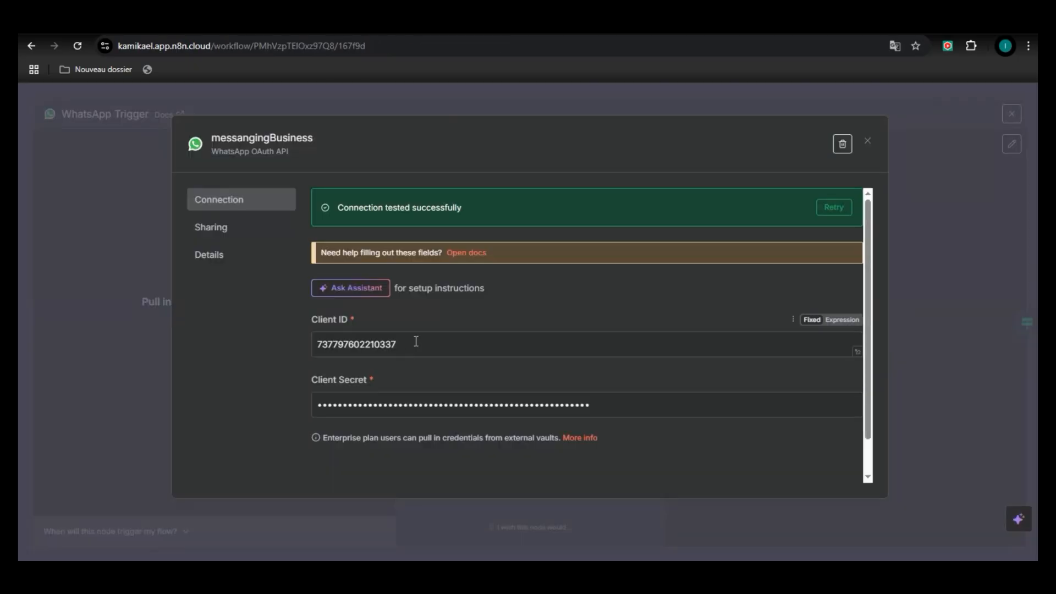
left_click_drag(416, 341, 304, 345)
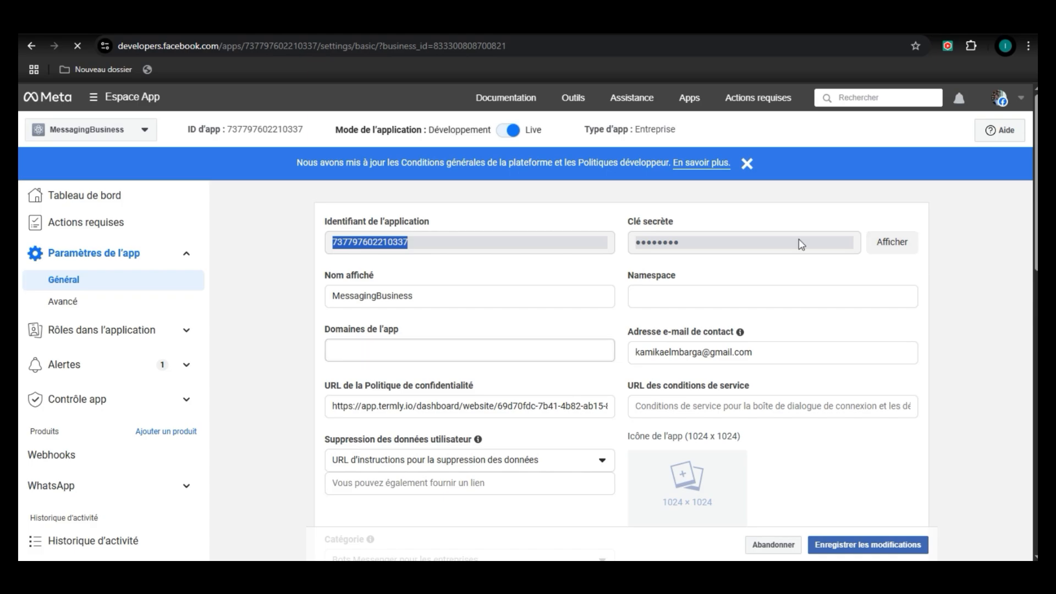
left_click_drag(801, 245, 638, 245)
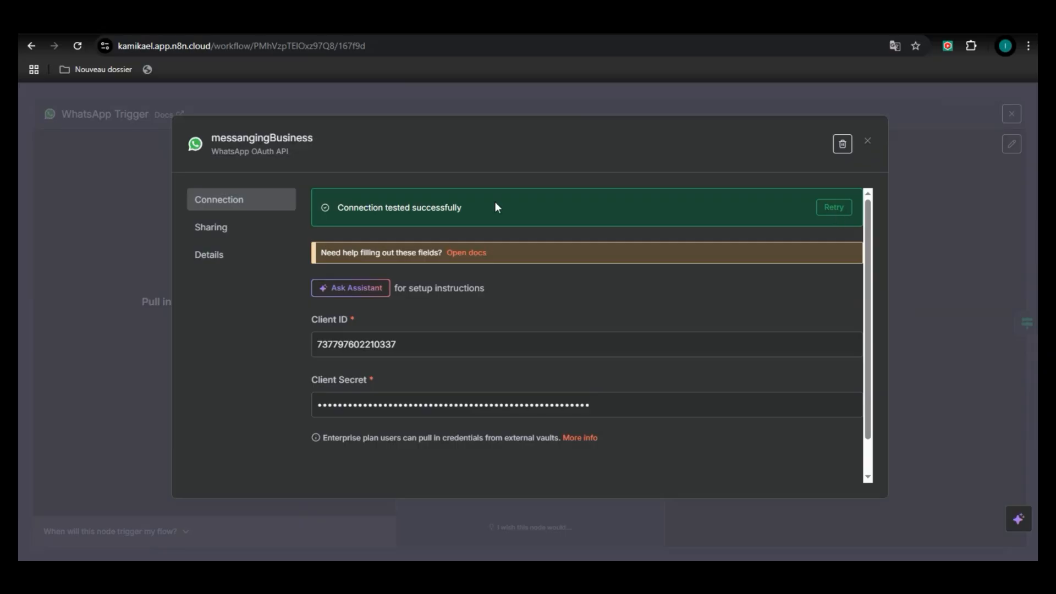
left_click(868, 143)
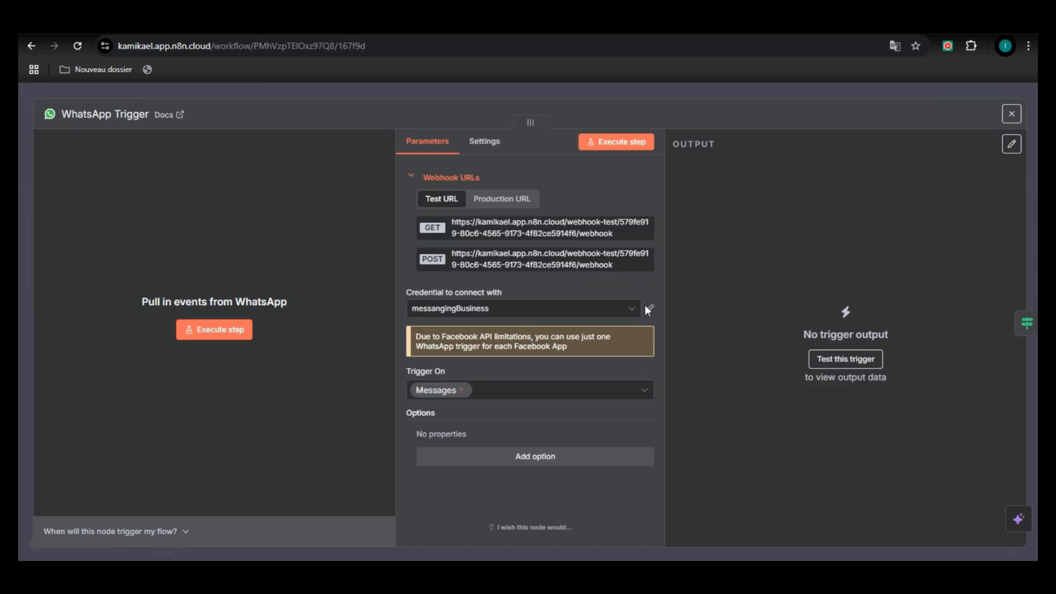
key("Escape")
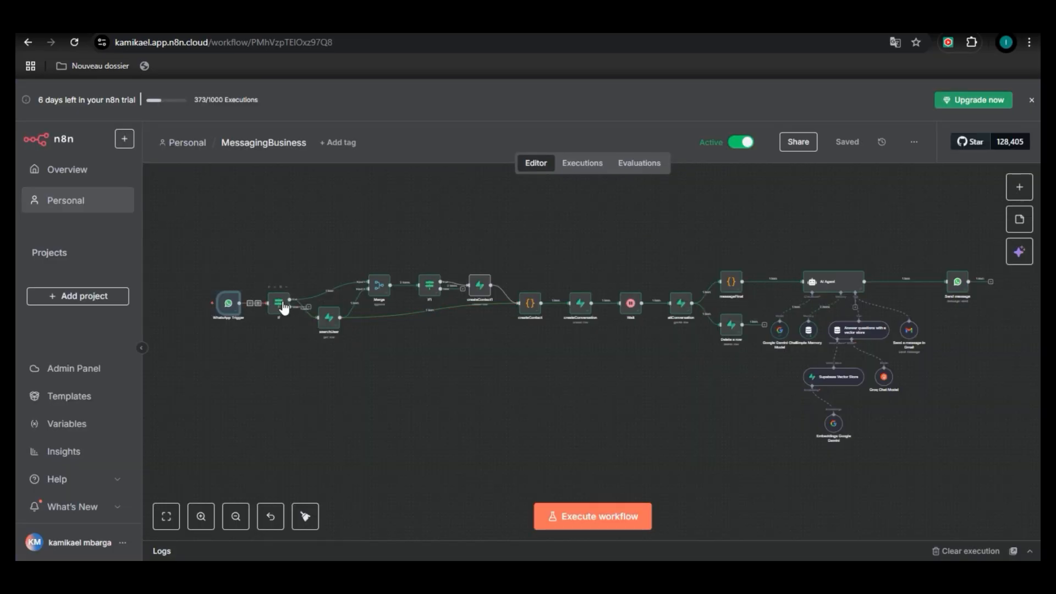
Box-select the nodes between the trigger and the AI Agent, and search the node library for "if"
left_click_drag(255, 258, 701, 383)
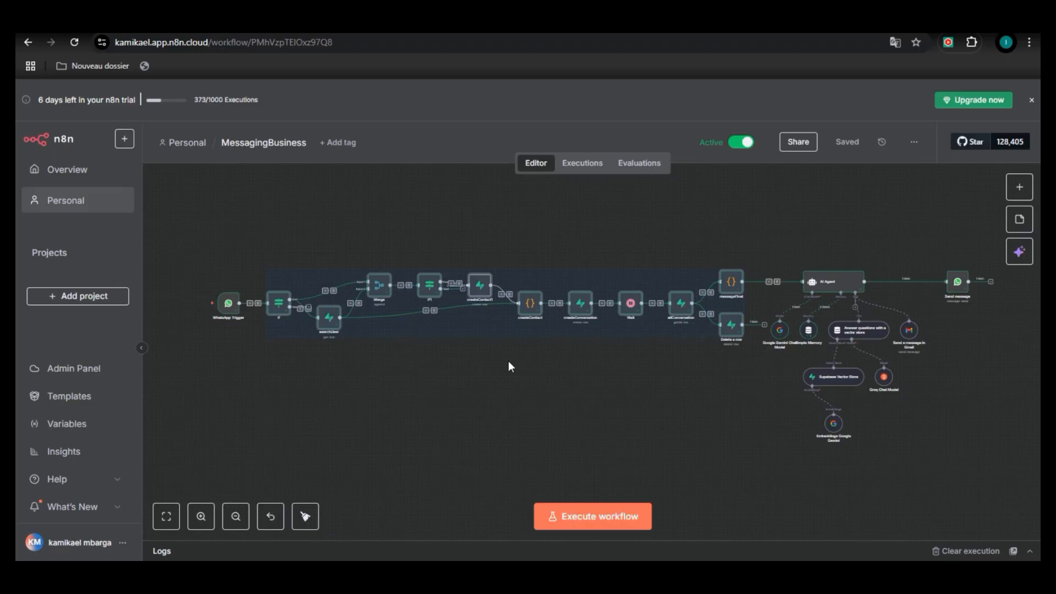
left_click(485, 357)
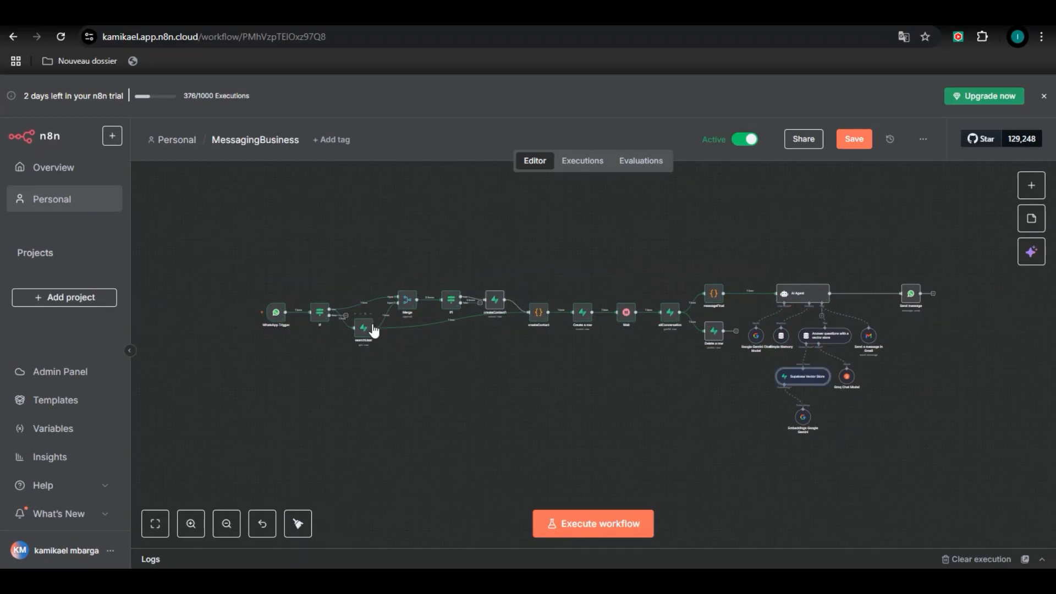
left_click(322, 319)
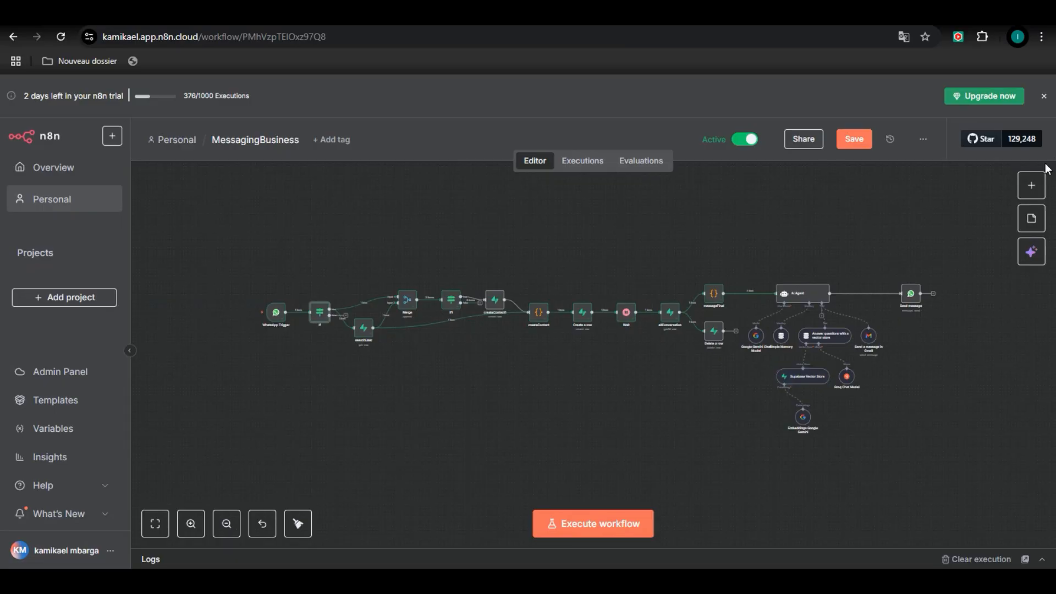
left_click(1026, 187)
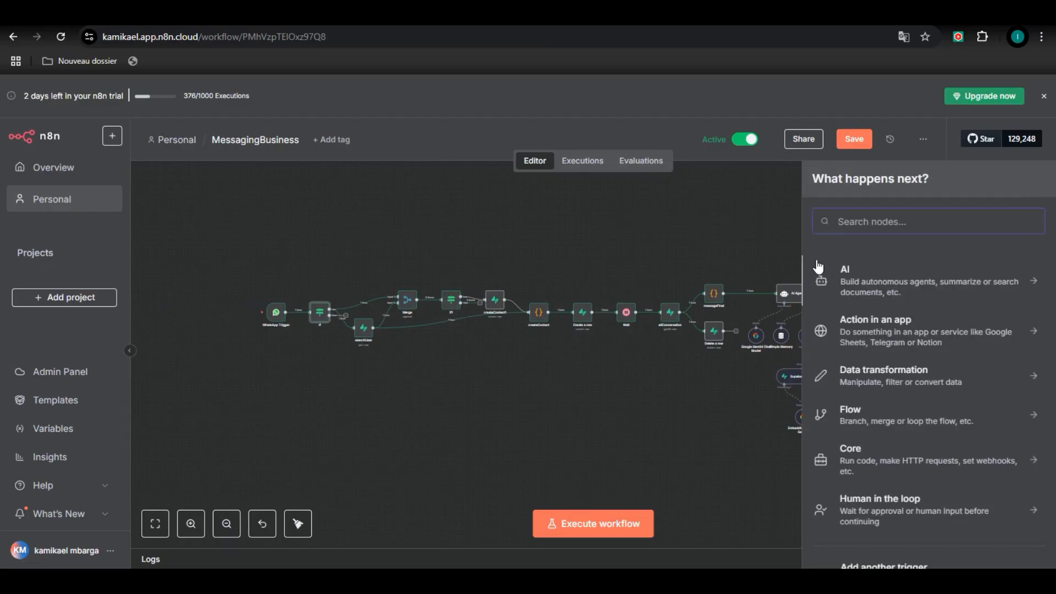
type("if")
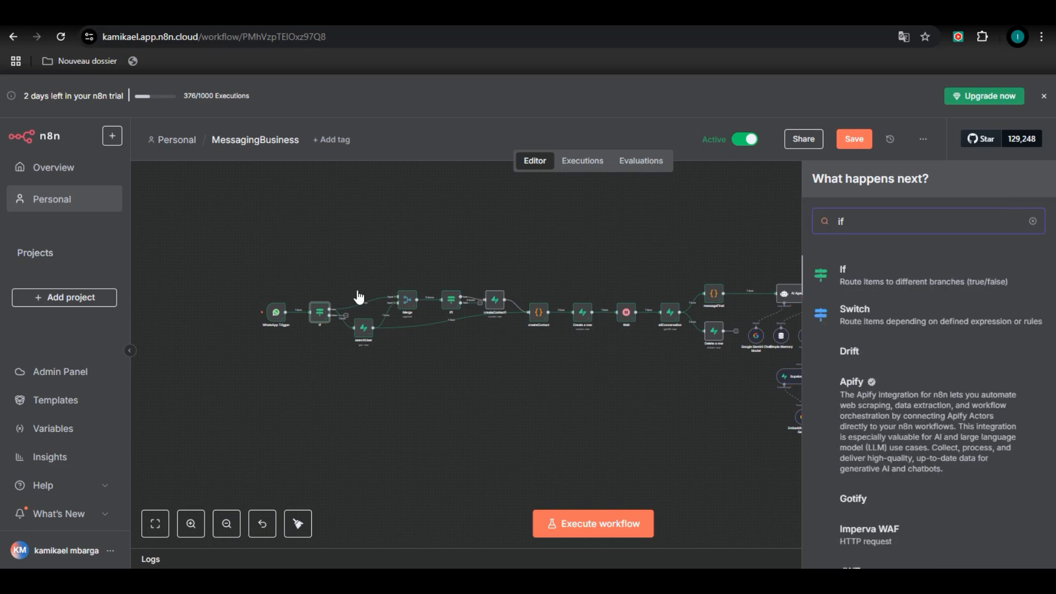
Open the first If node after the WhatsApp Trigger and read its input JSON down to the "field" entry
right_click(320, 319)
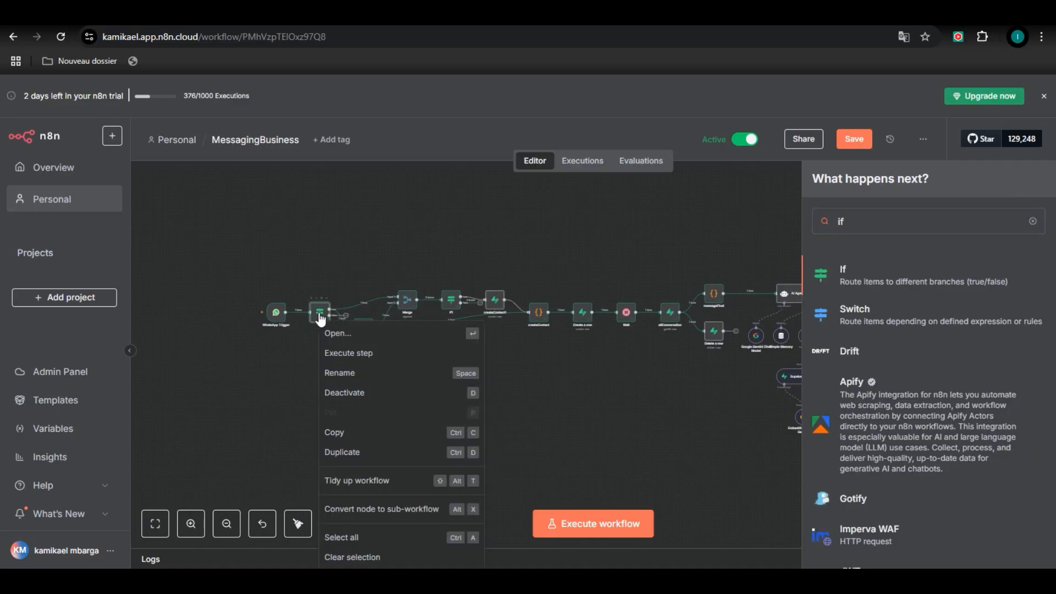
left_click(360, 335)
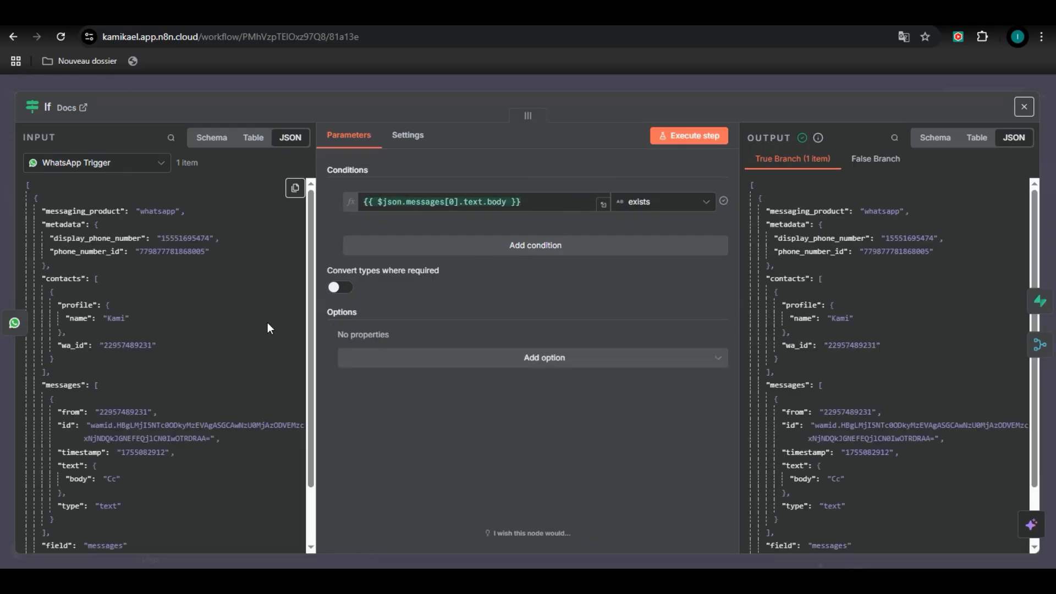
scroll(264, 326, "down", 2)
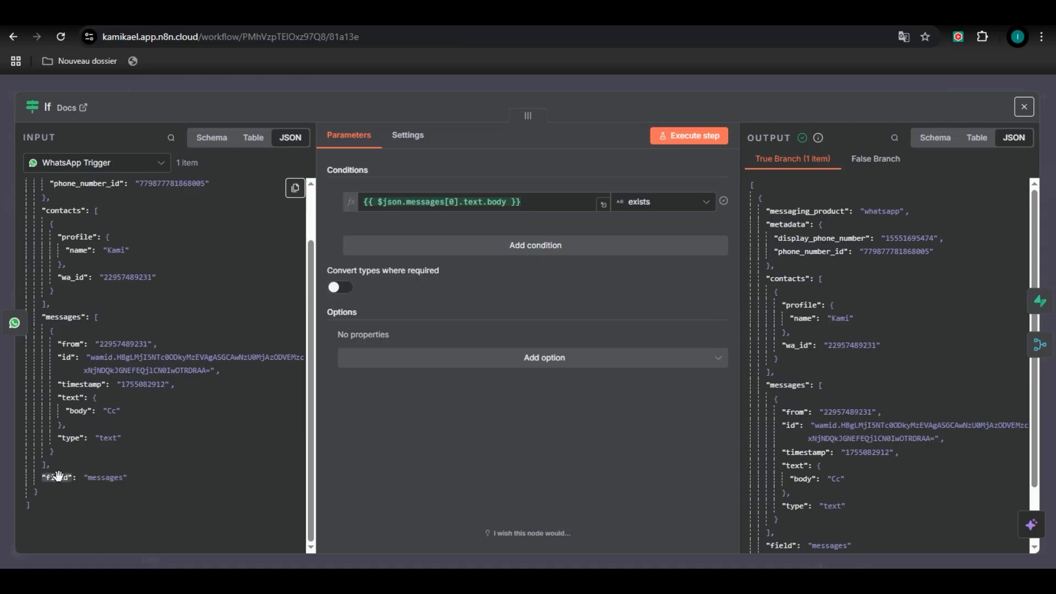
mouse_move(69, 467)
left_mouse_down()
mouse_move(512, 242)
mouse_move(401, 295)
mouse_move(240, 428)
mouse_move(63, 485)
left_mouse_up()
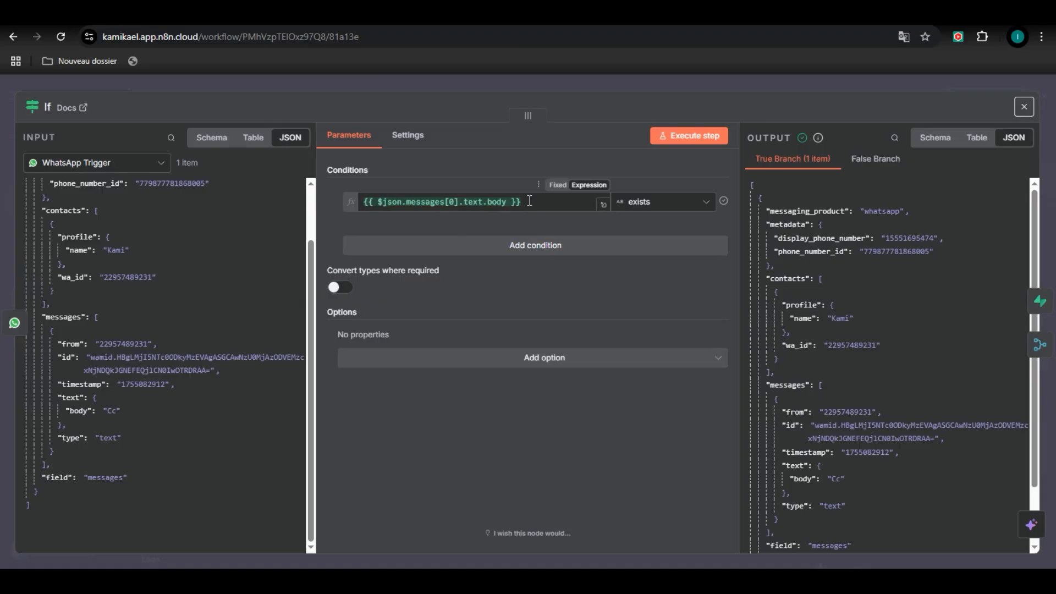
Examine the If condition's comparison operators and its message body expression, and return to the searchUser part of the workflow
left_click(687, 203)
mouse_move(701, 238)
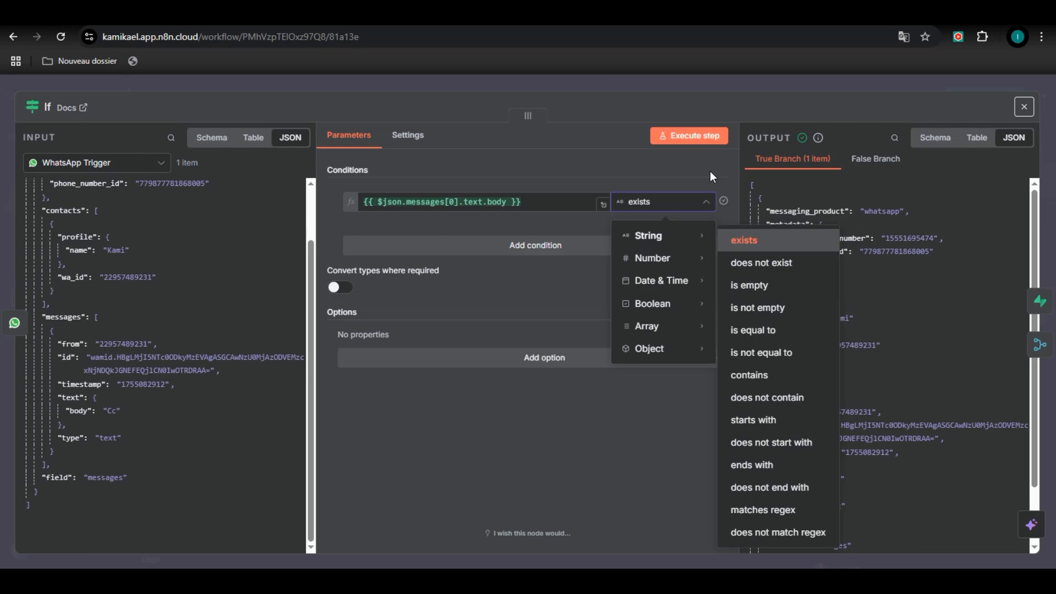
left_click(669, 204)
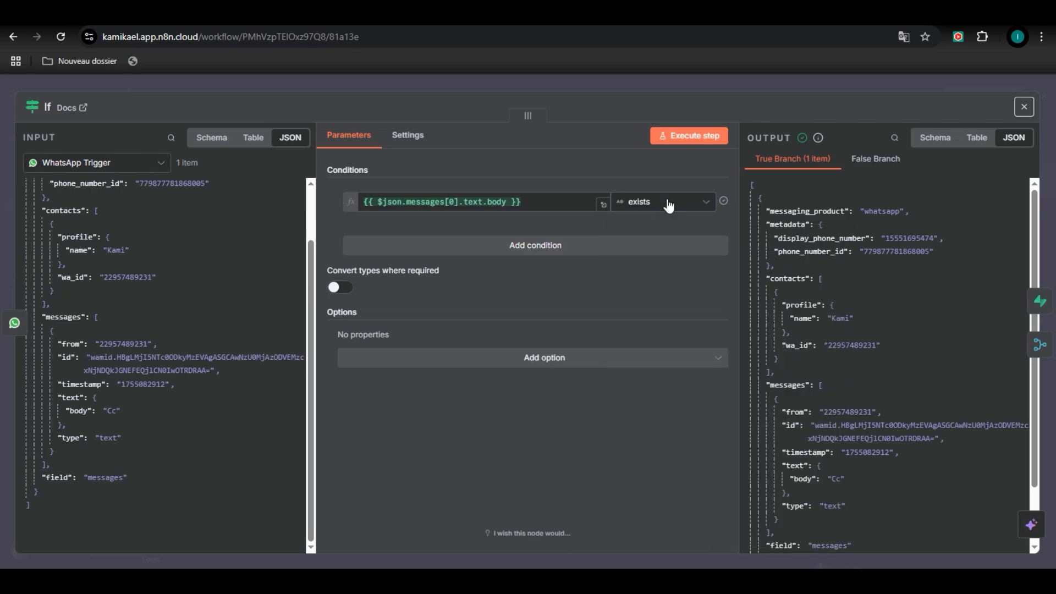
left_click_drag(520, 202, 373, 205)
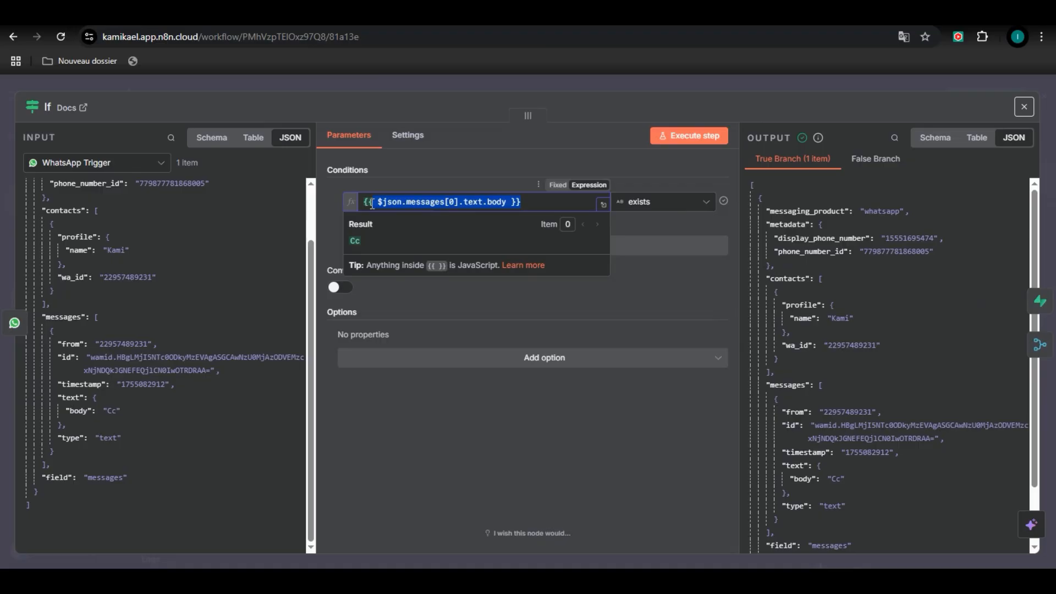
key("Escape")
scroll(325, 365, "up", 4)
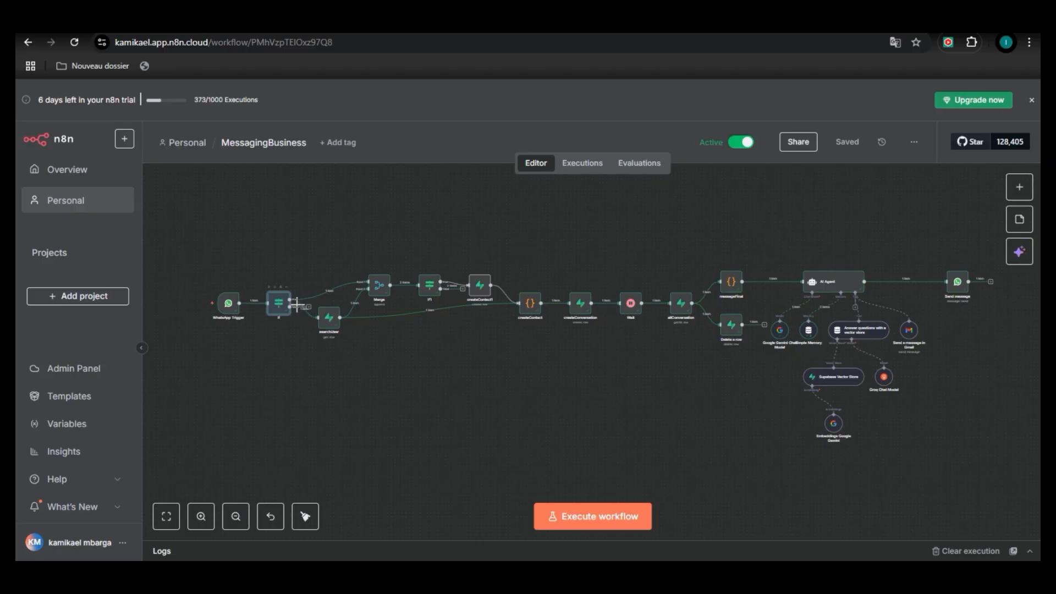
scroll(297, 304, "up", 4)
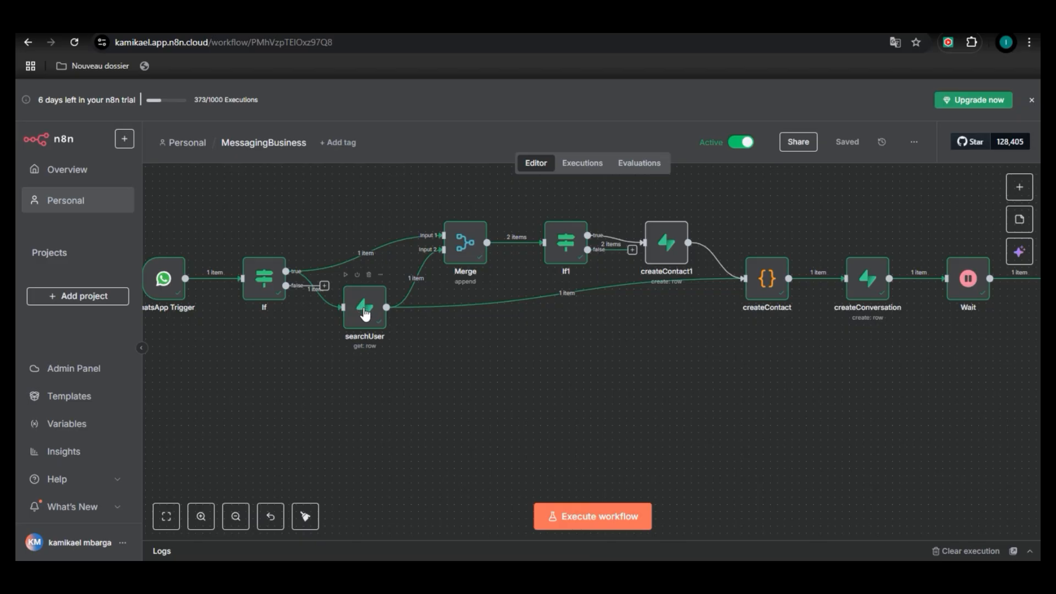
Search the node library for "supabase" and view the actions offered by the Supabase node
left_click(364, 313)
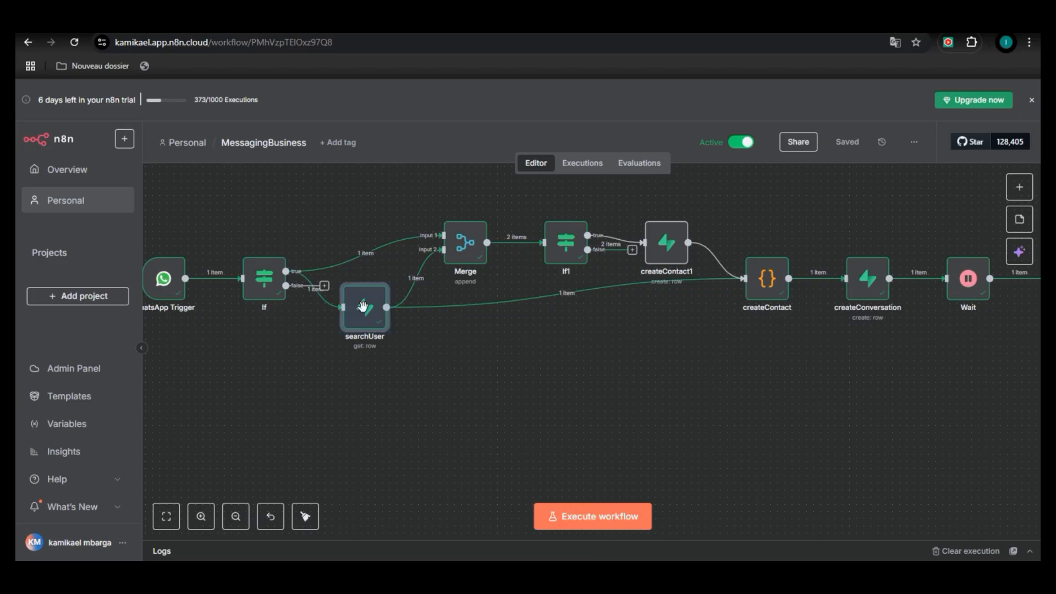
left_click(1023, 187)
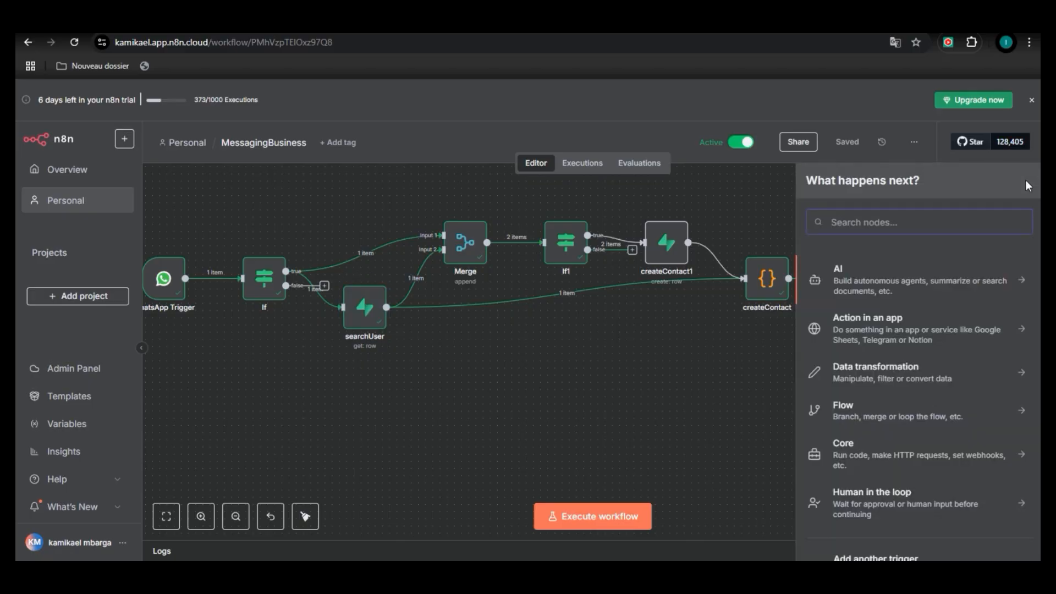
type("supabase")
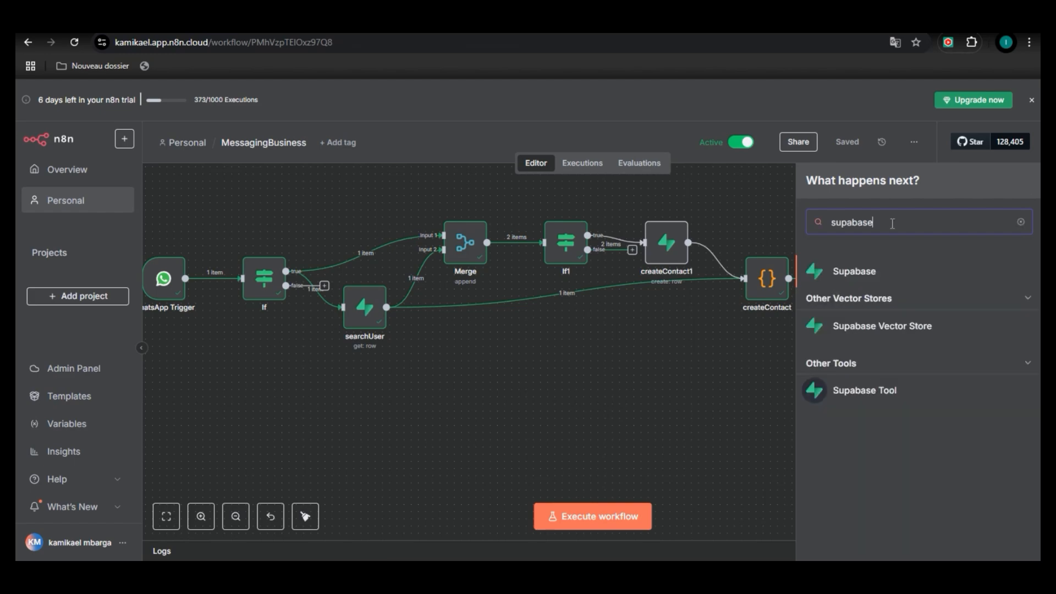
left_click(873, 275)
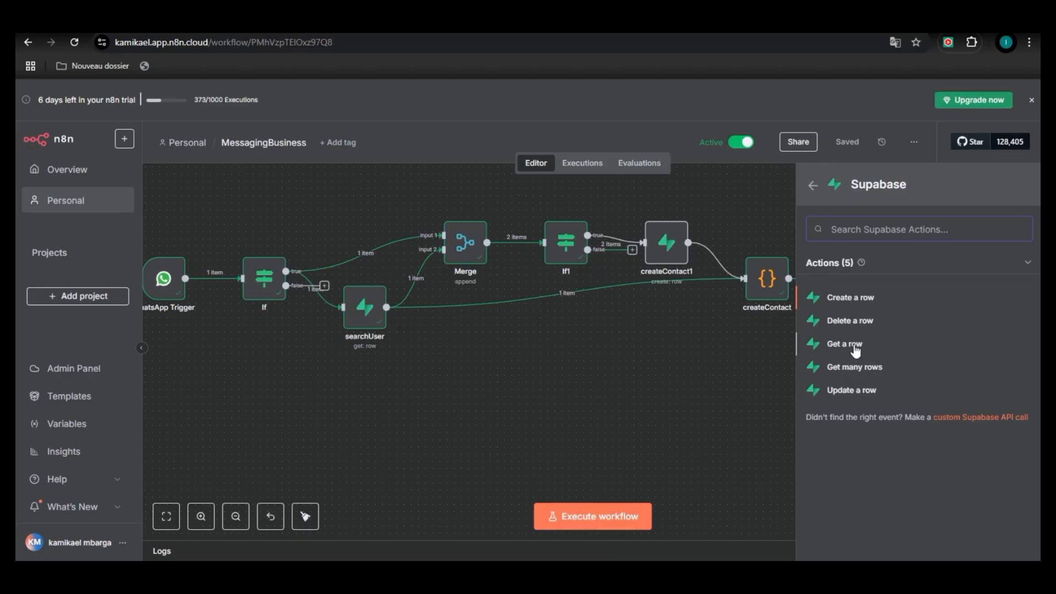
Open the searchUser node briefly, return to the canvas, and reconnect the WhatsApp Trigger to the first If node
right_click(365, 319)
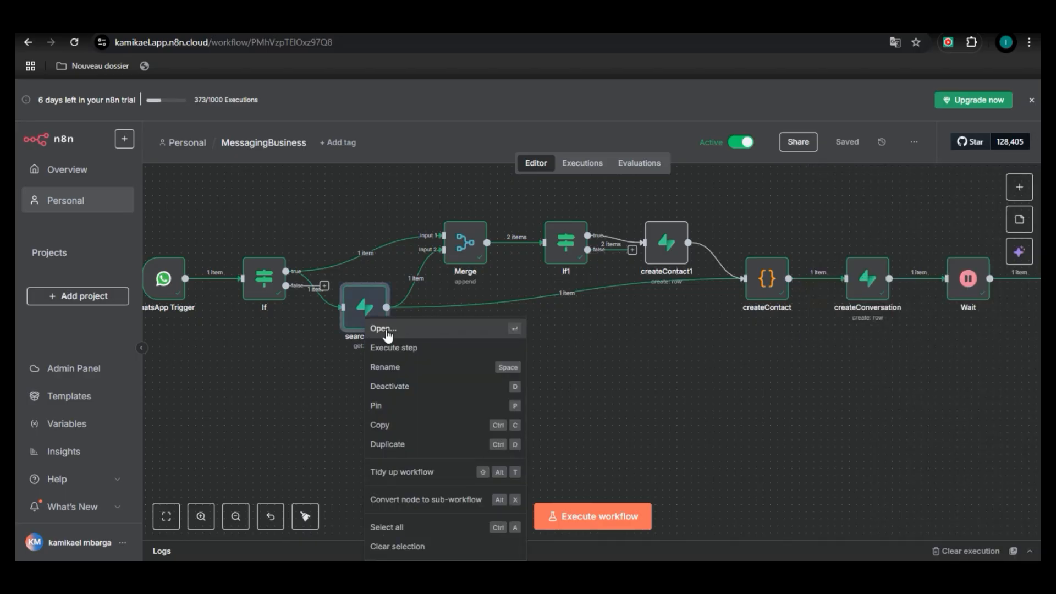
left_click(383, 329)
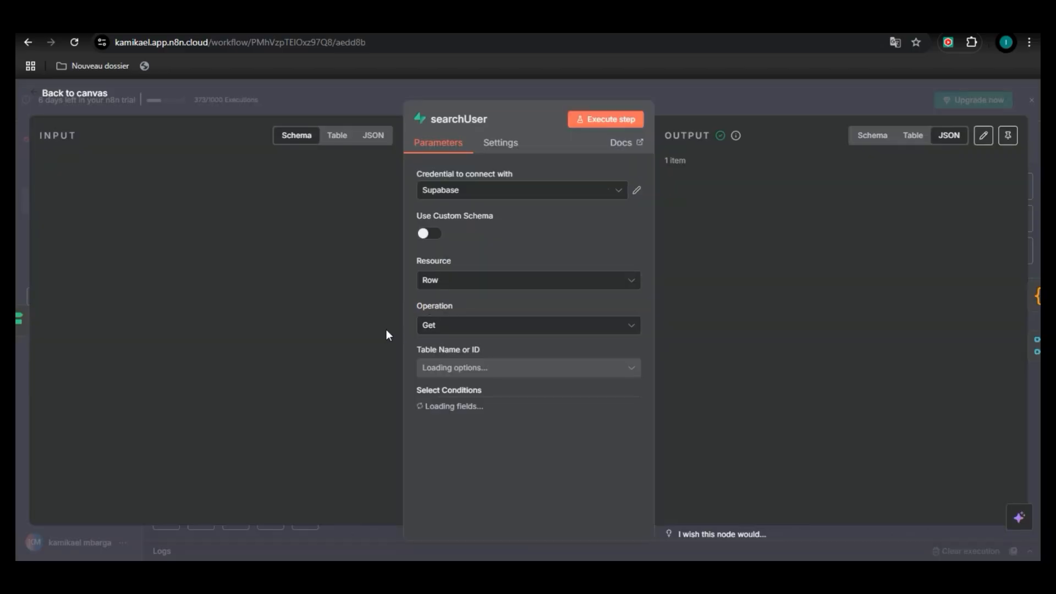
key("Escape")
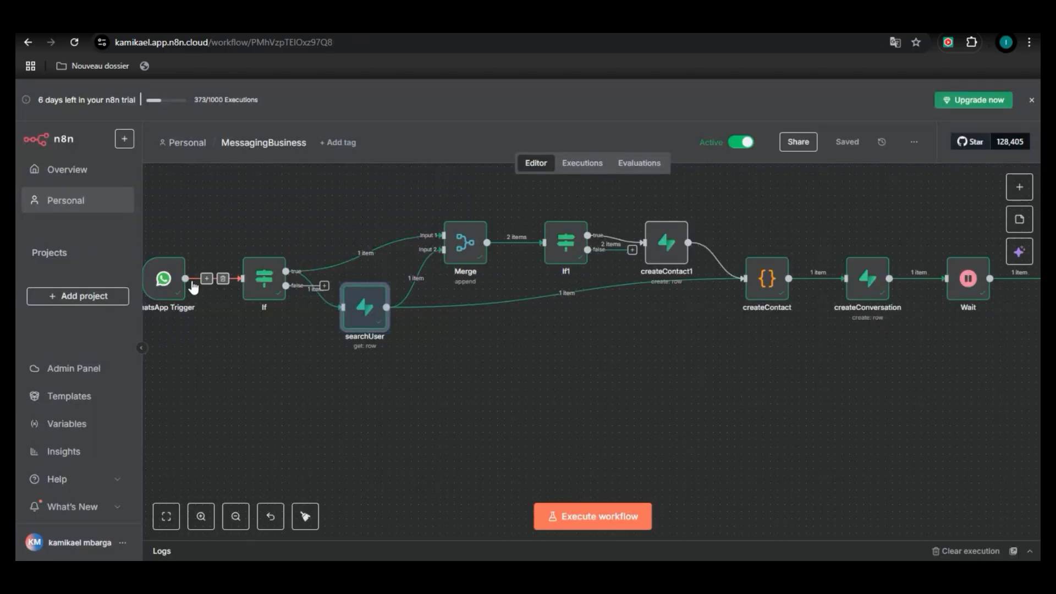
left_click(241, 277)
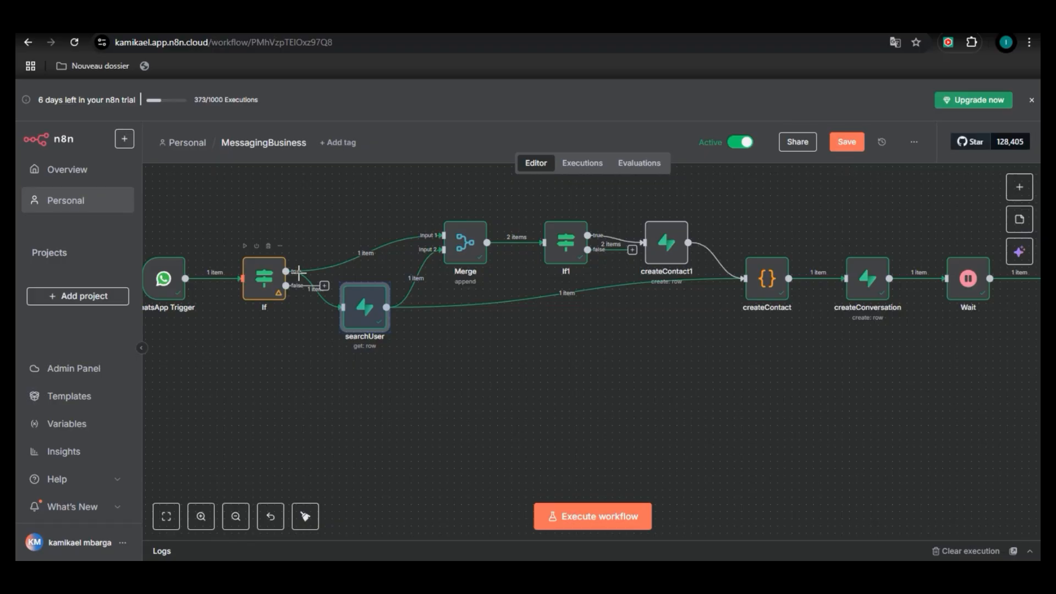
Reopen the searchUser node, check its credential choices, and examine the Host and Service Role Secret fields of the Supabase credential
right_click(377, 323)
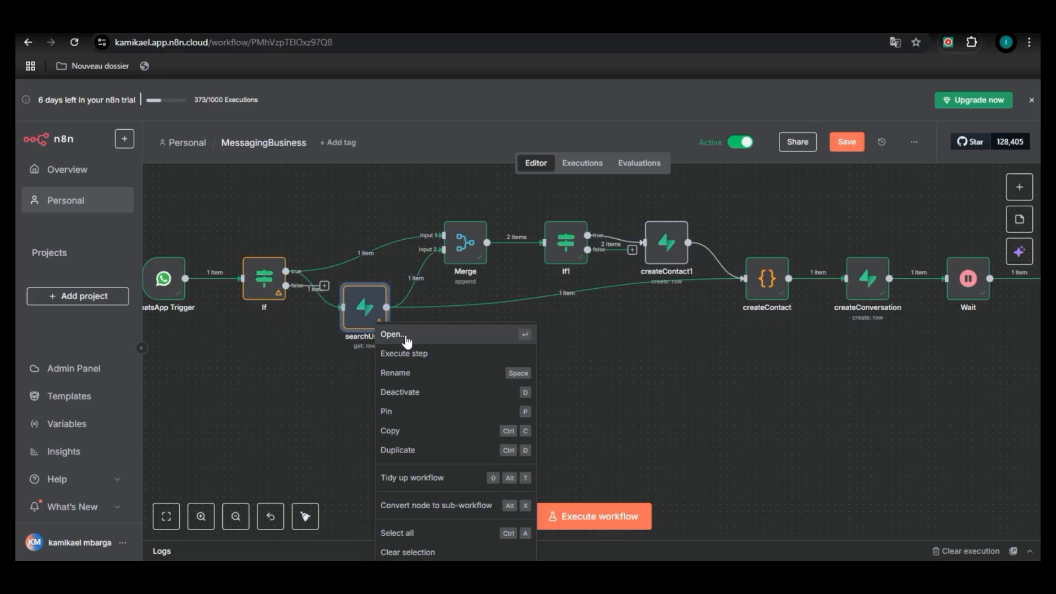
left_click(407, 342)
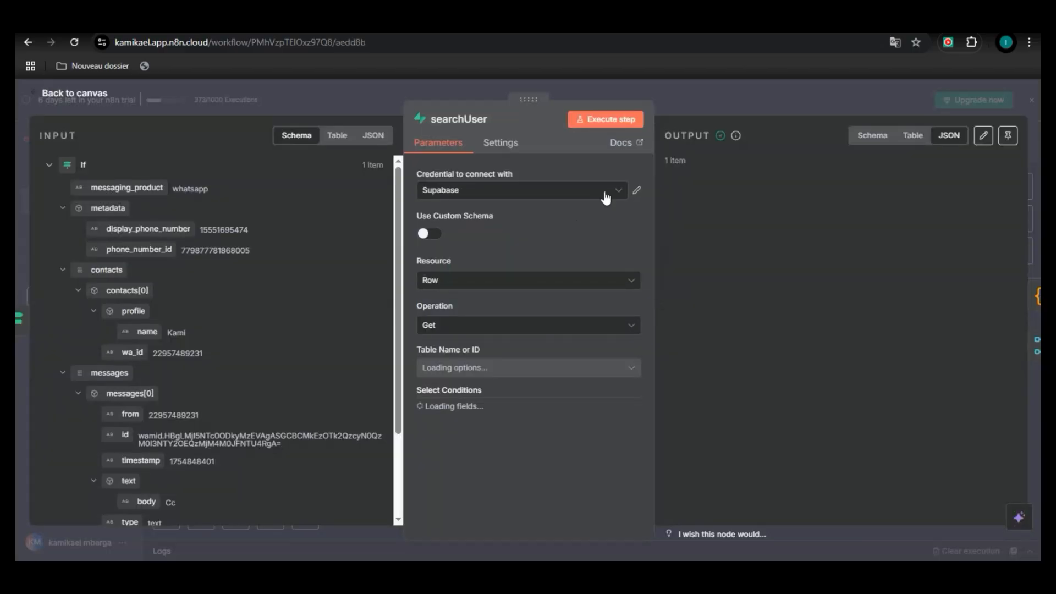
left_click(606, 197)
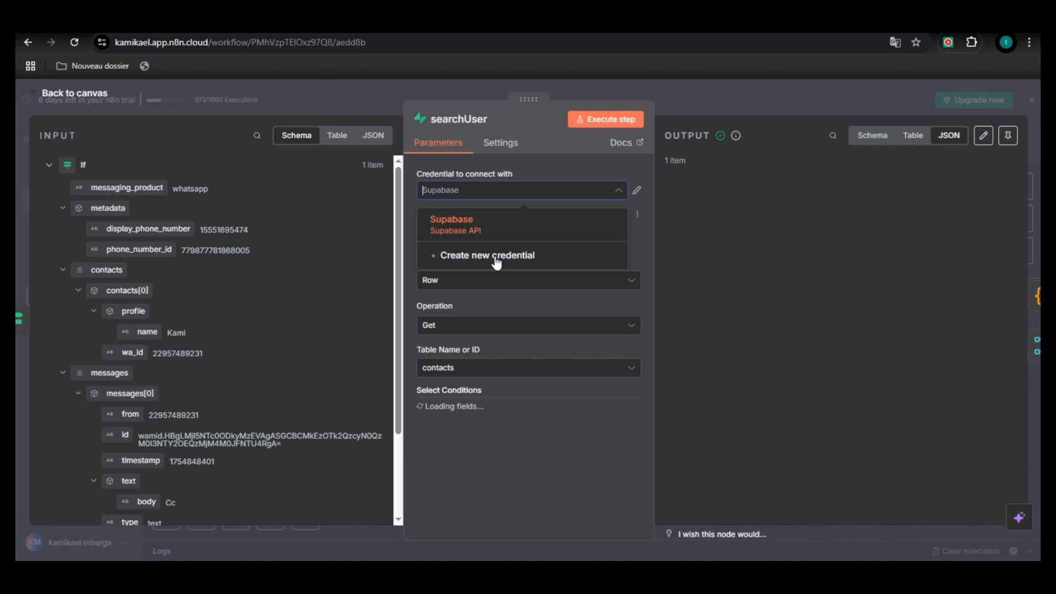
left_click(621, 232)
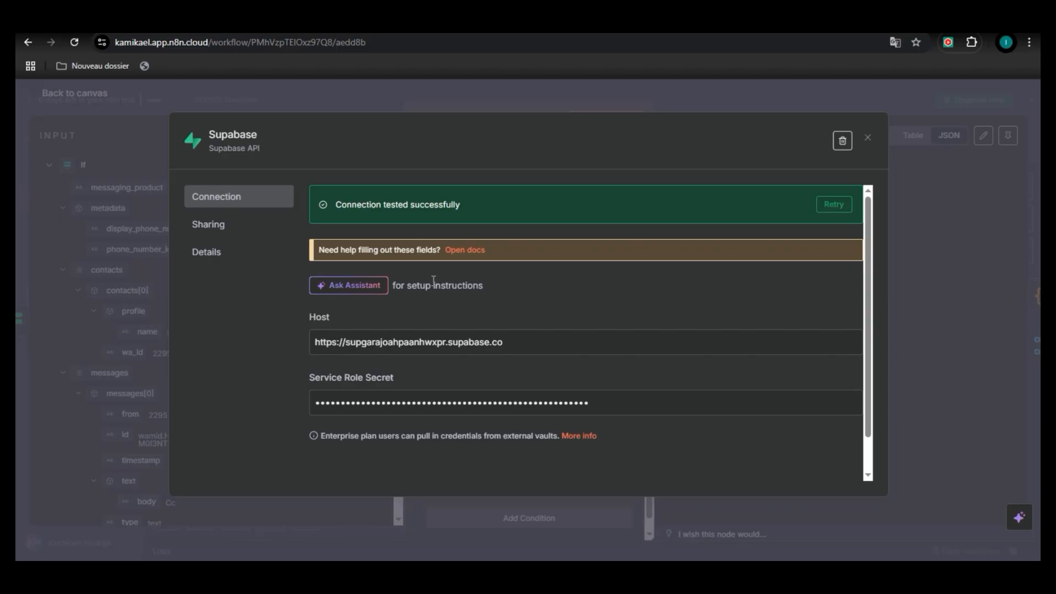
scroll(433, 280, "down", 1)
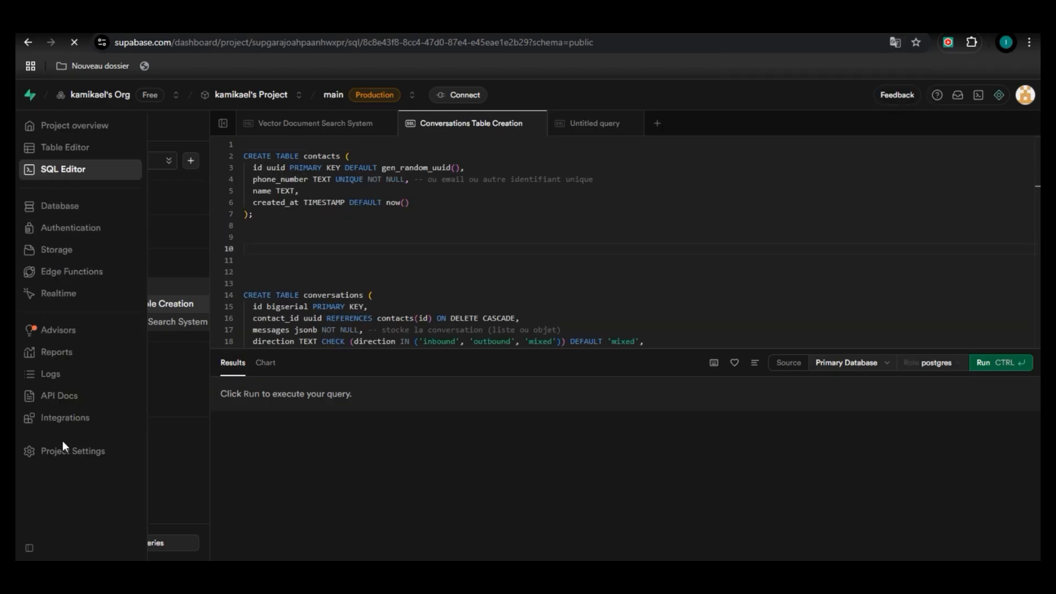
Switch to Supabase to view the project's API keys, and save and close the Supabase credential back in n8n
left_click(62, 450)
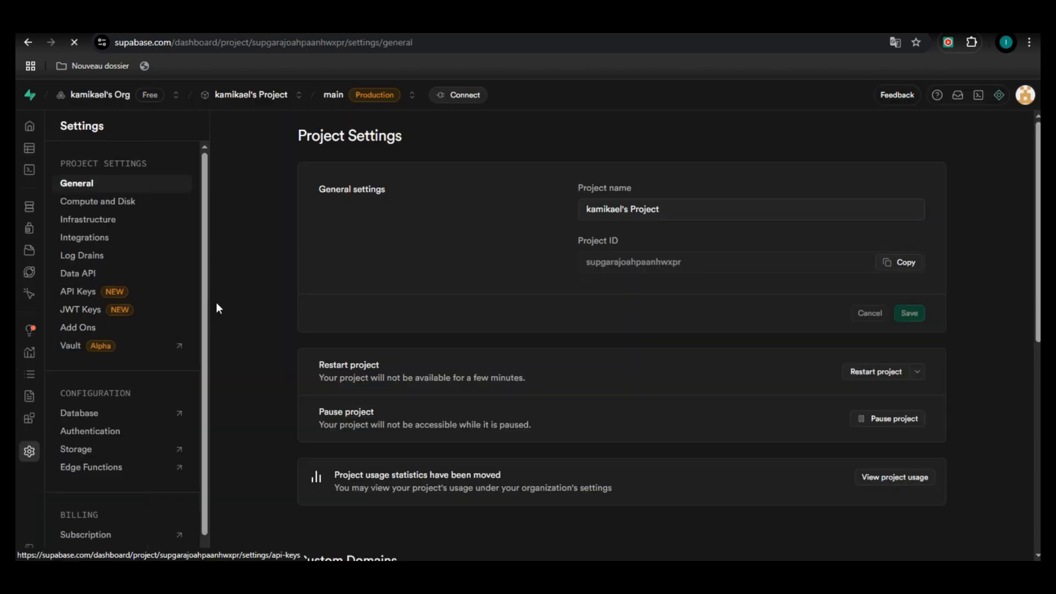
left_click(89, 294)
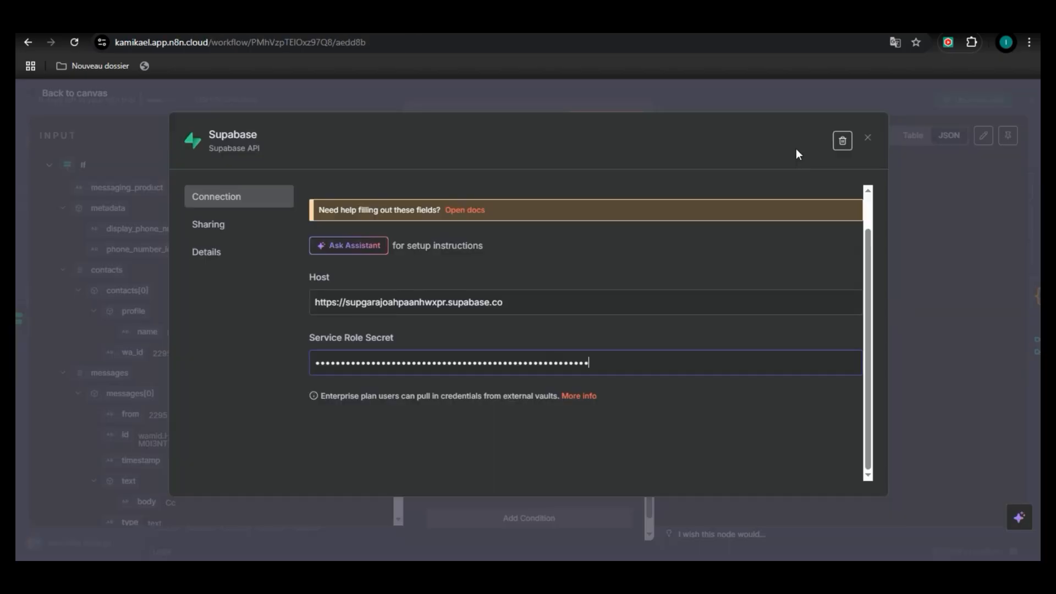
left_click(826, 148)
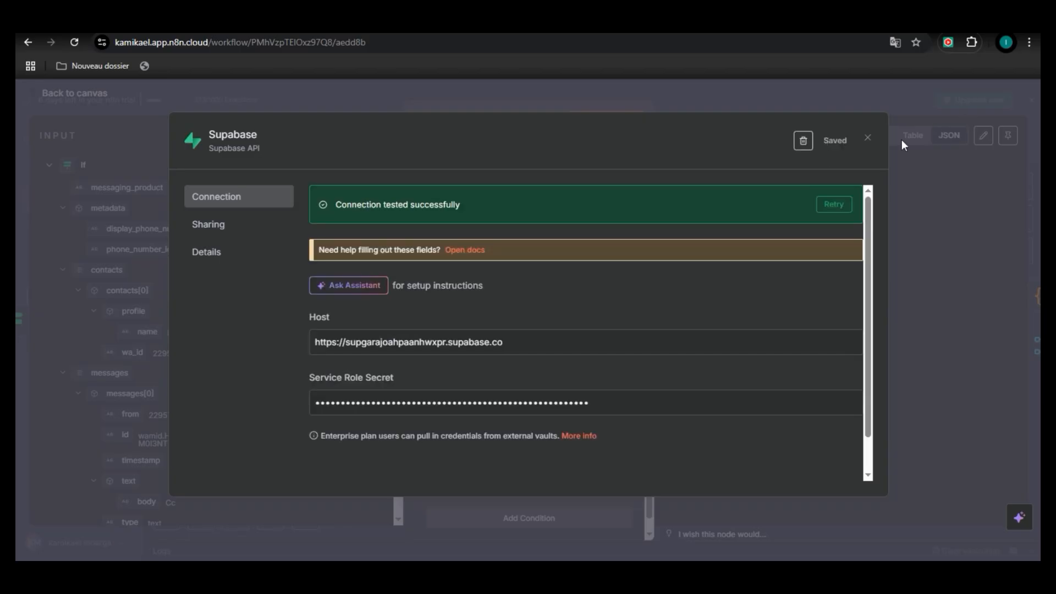
left_click(868, 141)
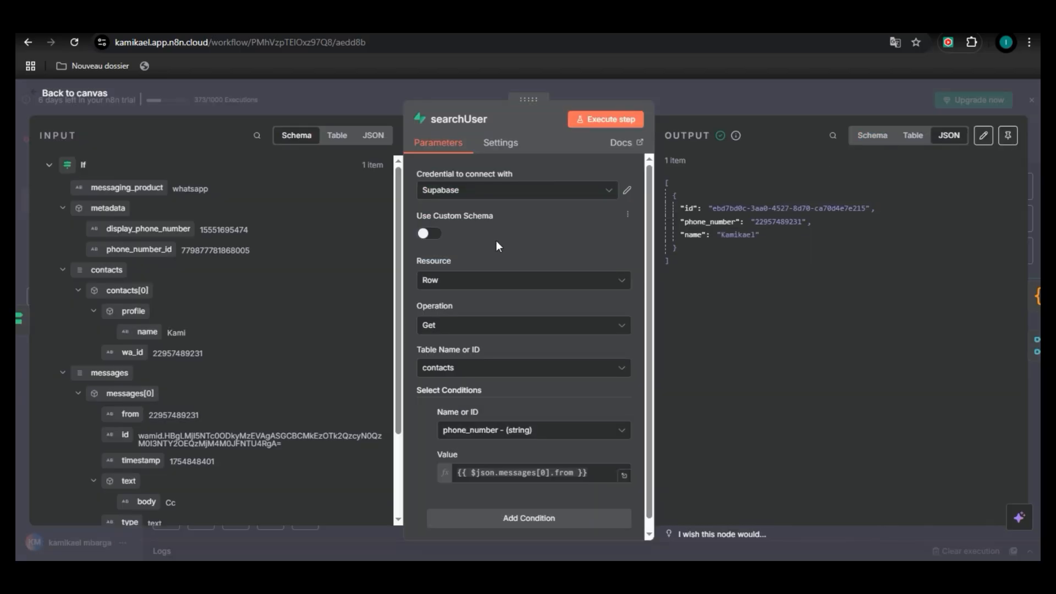
Select the Get operation on the Row resource and the contacts table in the searchUser node
scroll(496, 240, "down", 1)
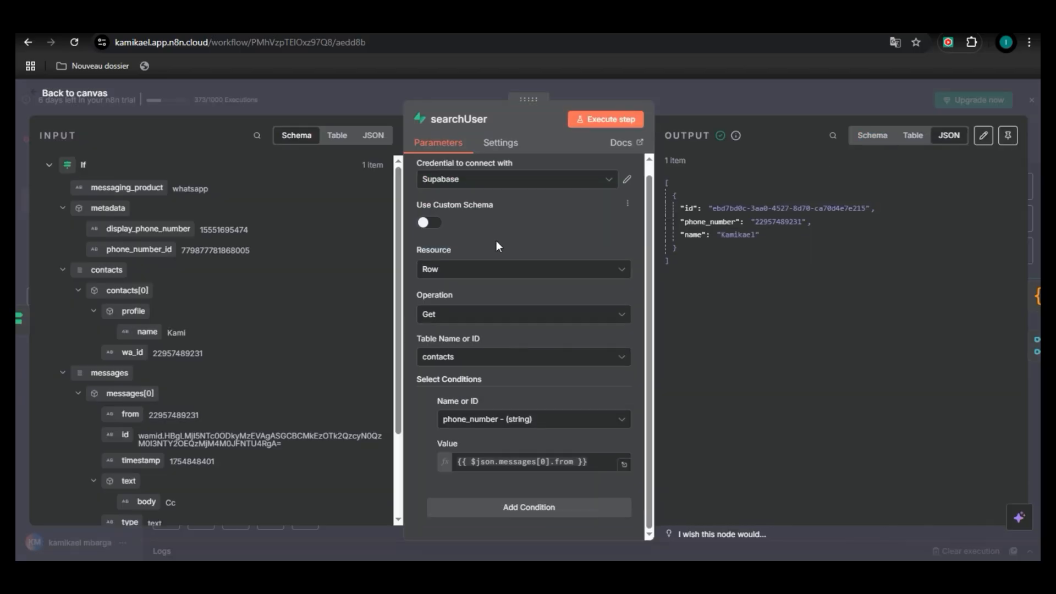
left_click(478, 271)
left_click(469, 312)
left_click(467, 315)
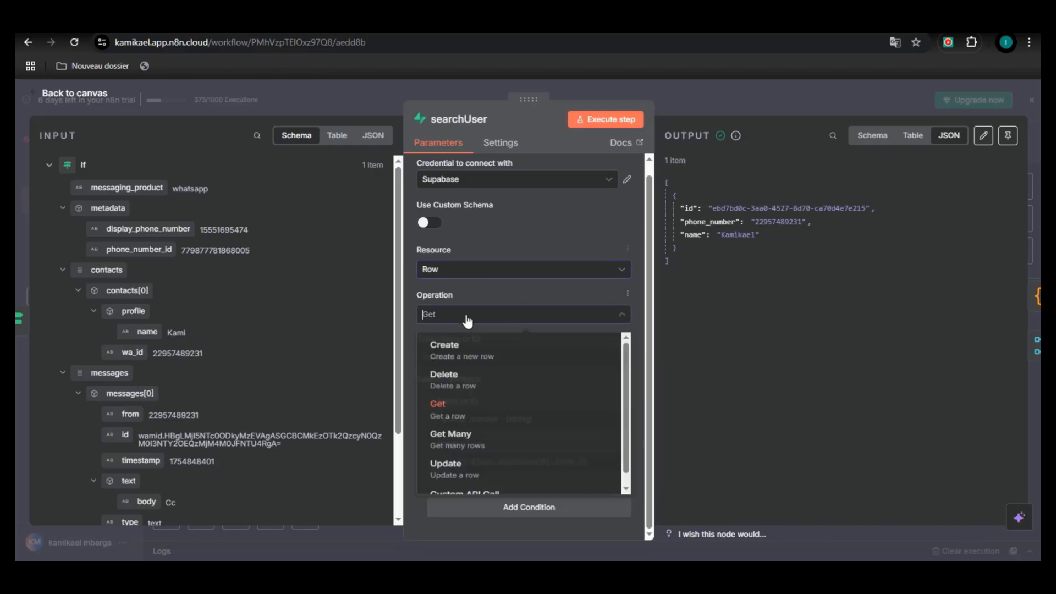
left_click(447, 420)
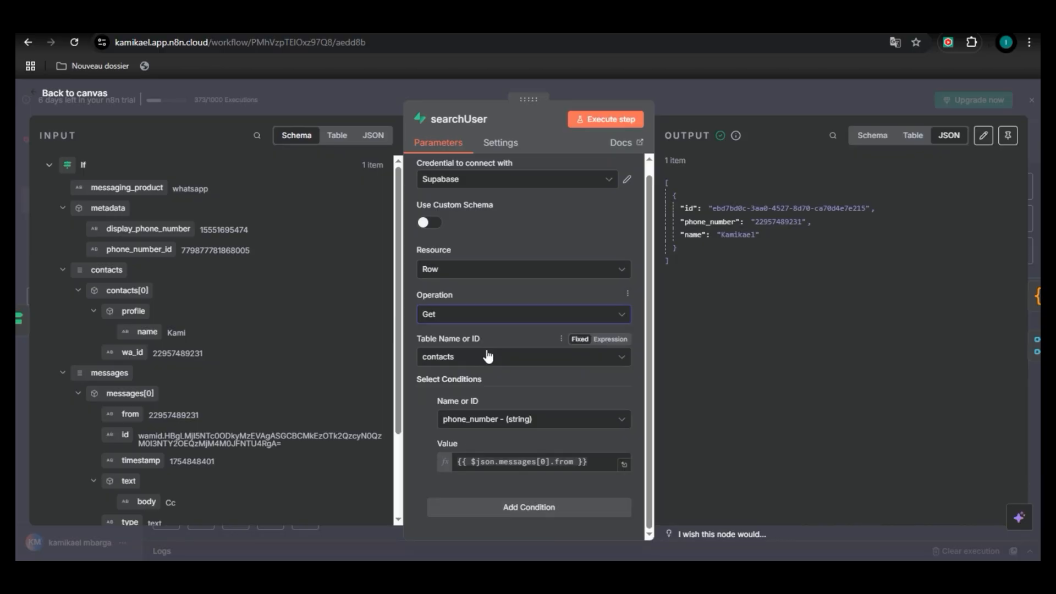
left_click(487, 357)
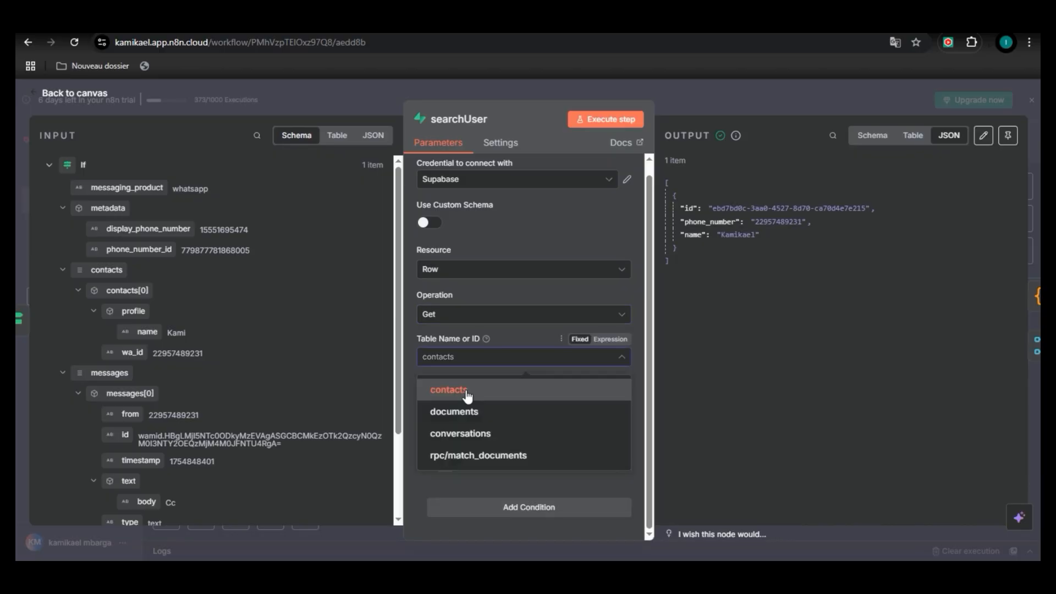
left_click(467, 395)
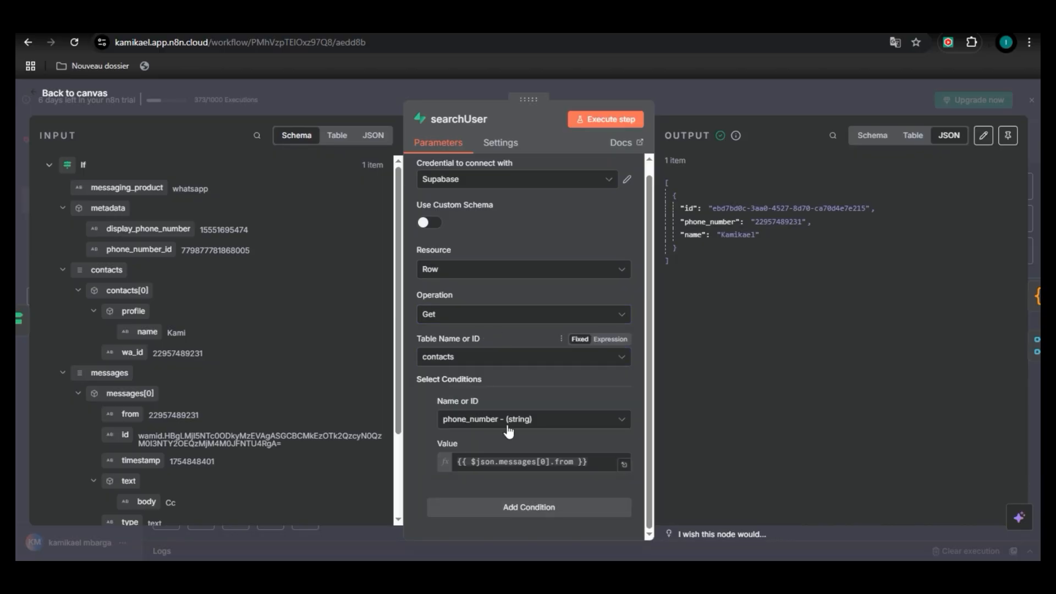
Examine the searchUser condition's column choices, the incoming message data, and the available Supabase tables
left_click(542, 426)
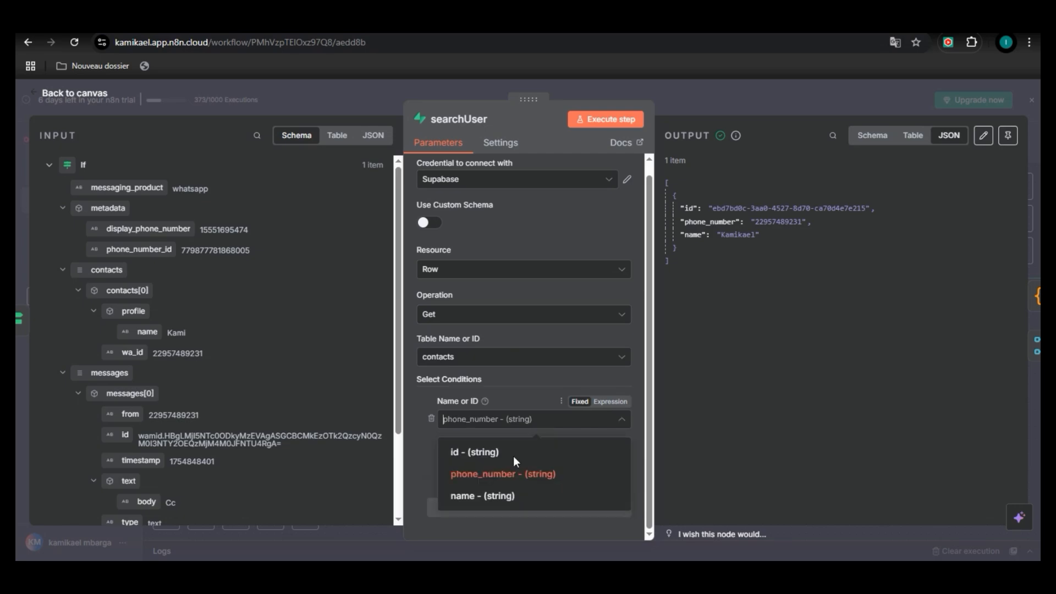
left_click(505, 425)
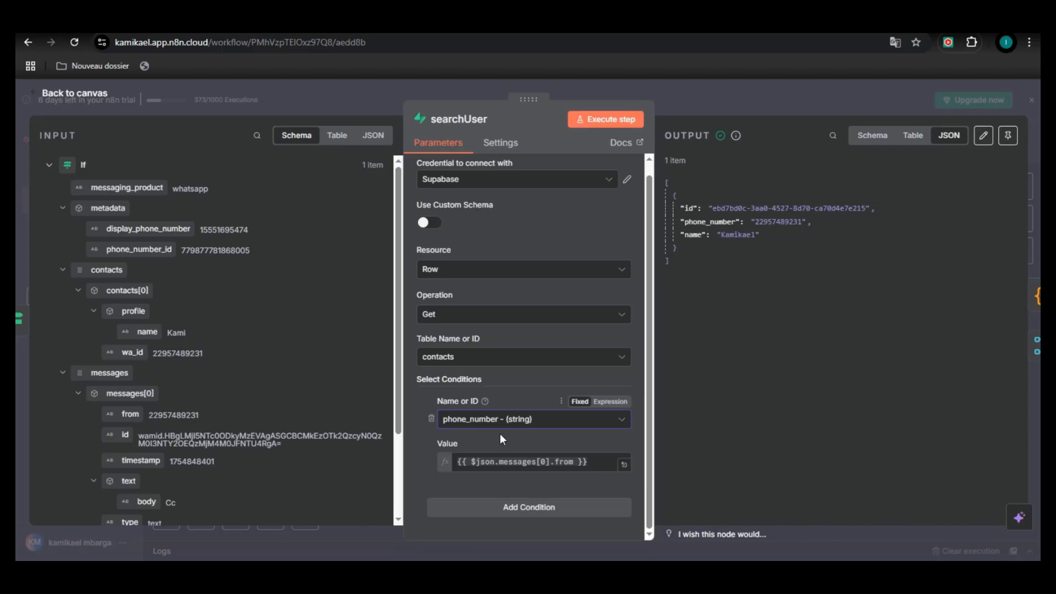
scroll(127, 352, "down", 2)
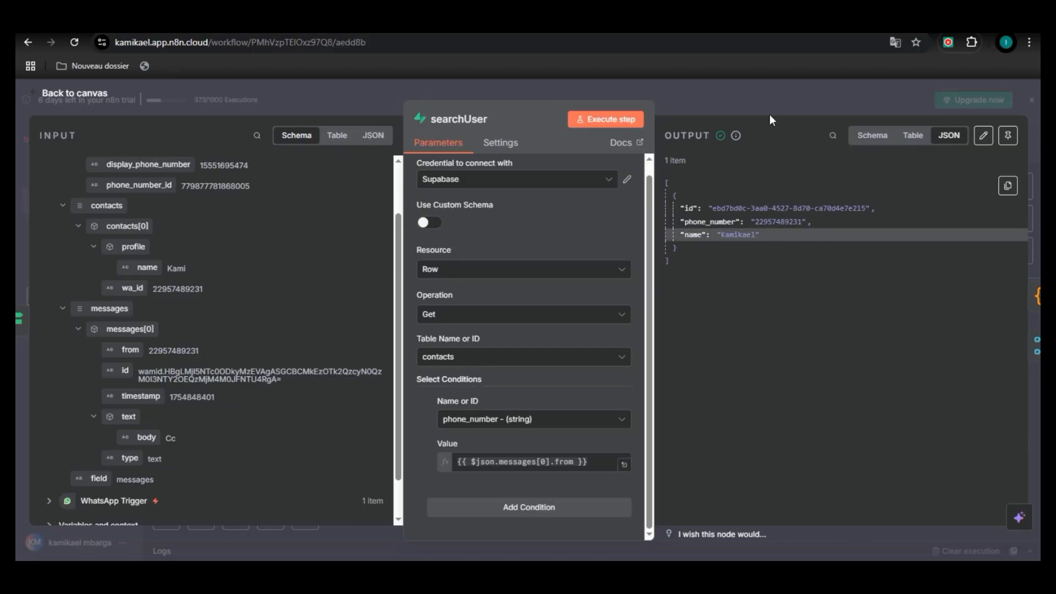
left_click(464, 363)
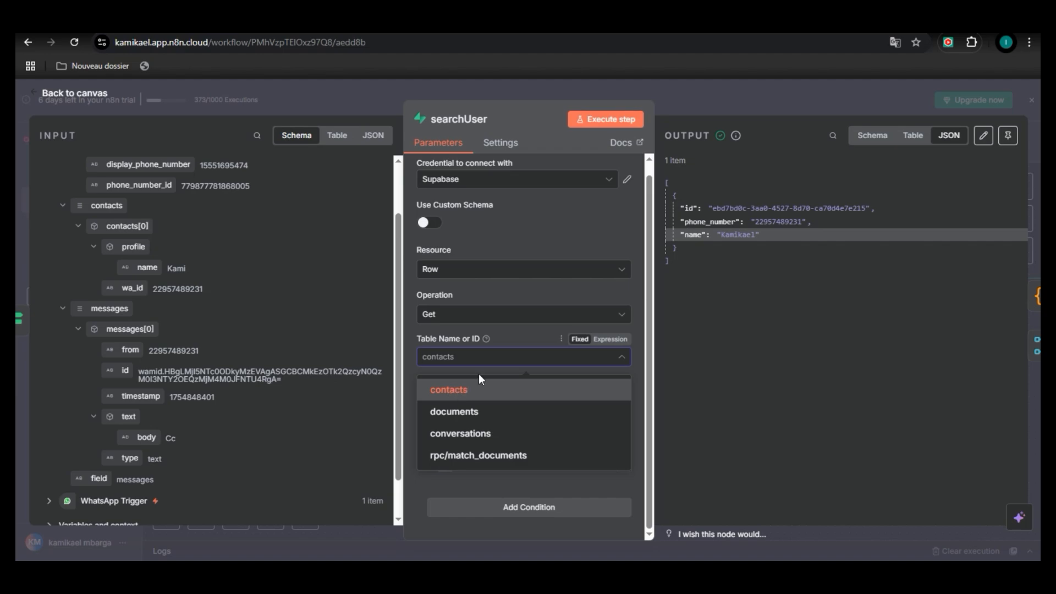
left_click(519, 333)
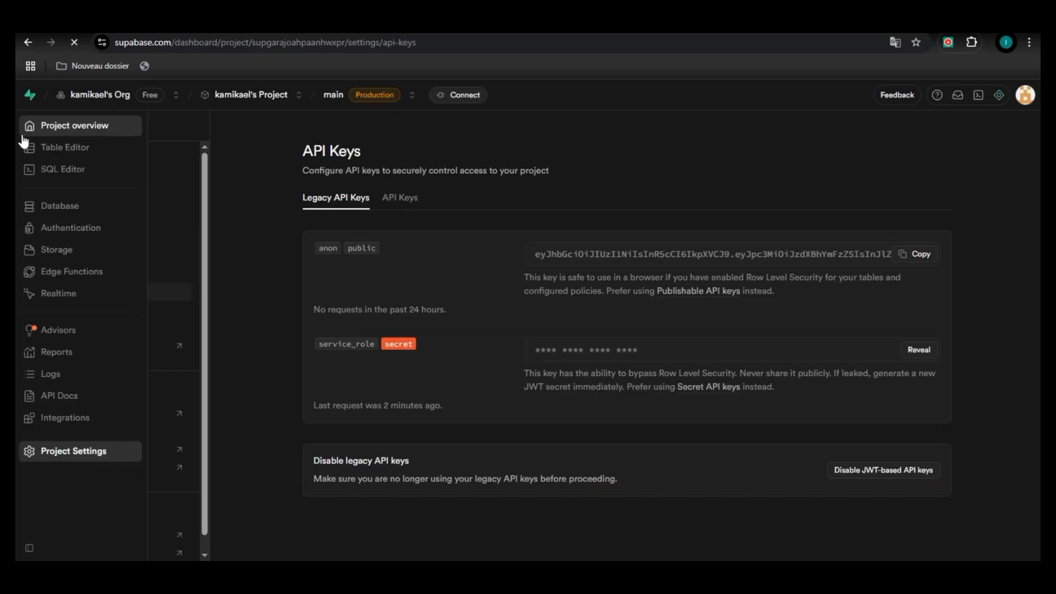
Switch to Supabase's SQL Editor and examine the contacts and conversations table definitions in the Conversations Table Creation query
left_click(41, 169)
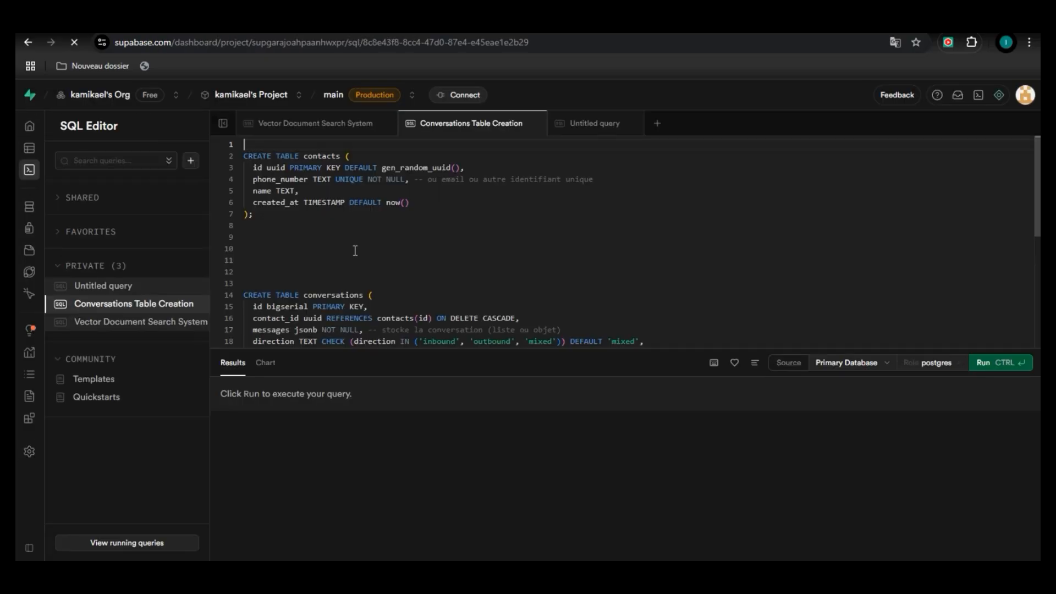
left_click_drag(258, 225, 243, 155)
left_click(271, 207)
scroll(286, 228, "down", 3)
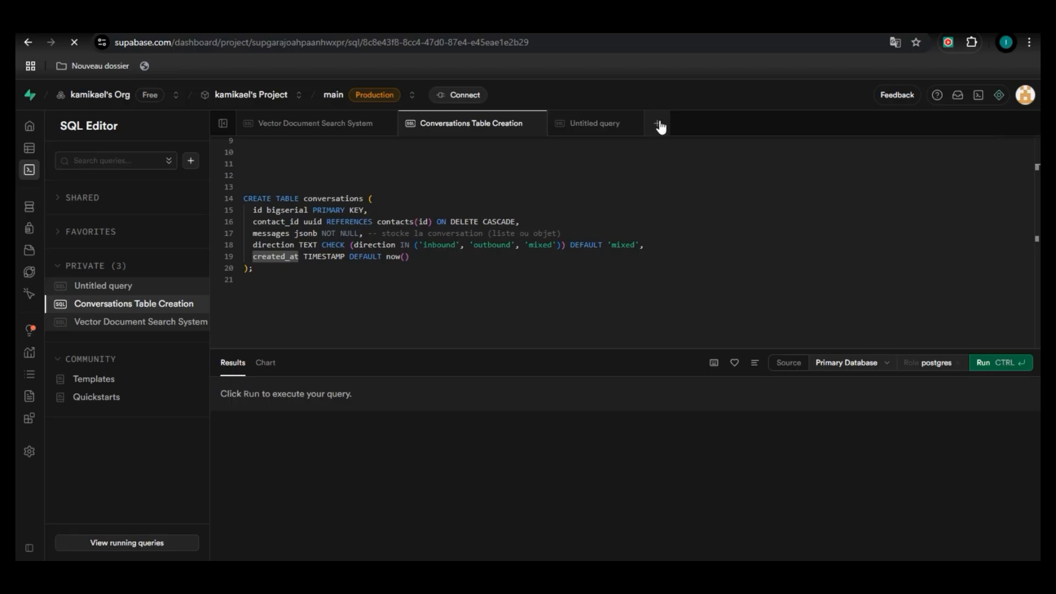
scroll(373, 285, "up", 3)
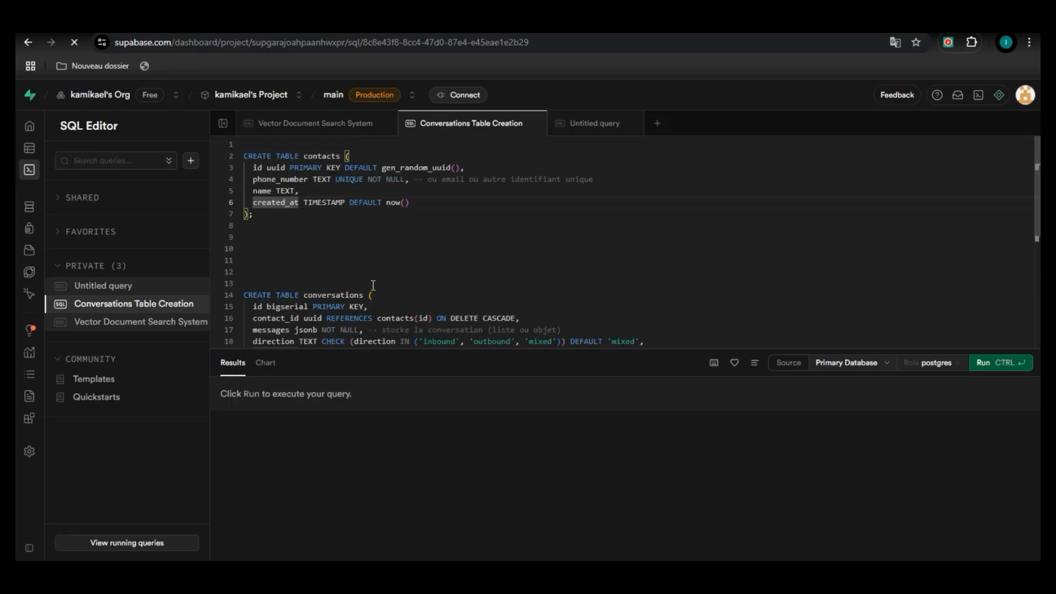
Highlight the CREATE TABLE statements for contacts and conversations in the query to review each one
left_click(260, 225)
left_click_drag(250, 184, 244, 144)
left_click(304, 248)
scroll(291, 246, "down", 3)
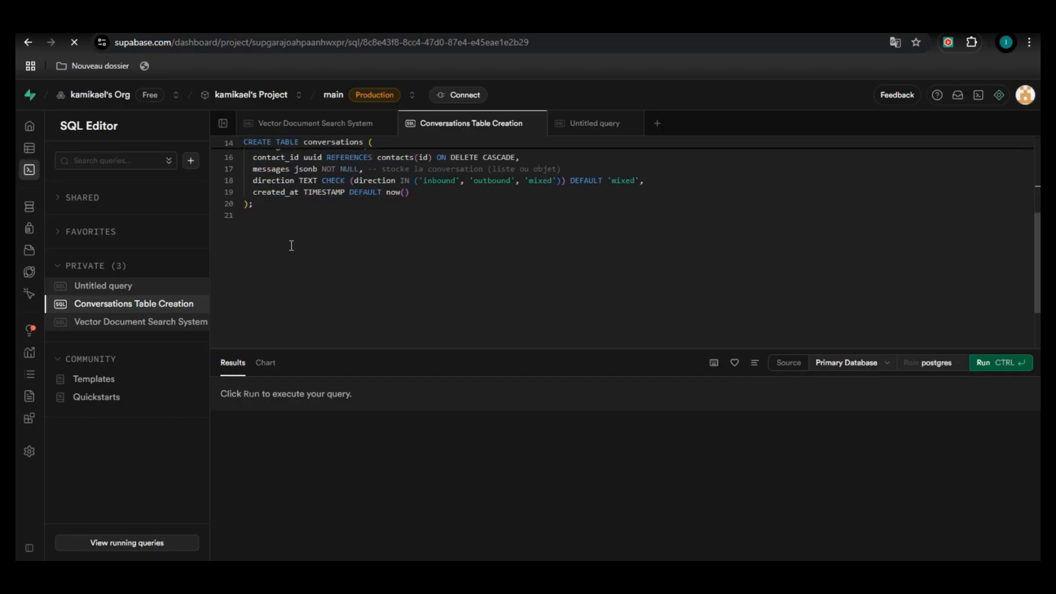
left_click_drag(277, 221, 239, 137)
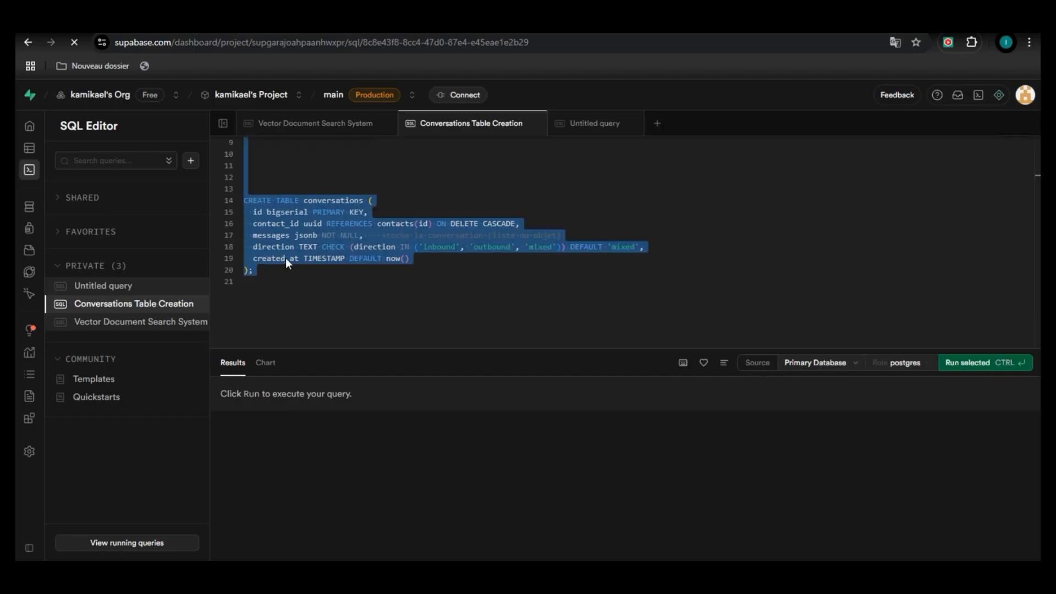
left_click(296, 283)
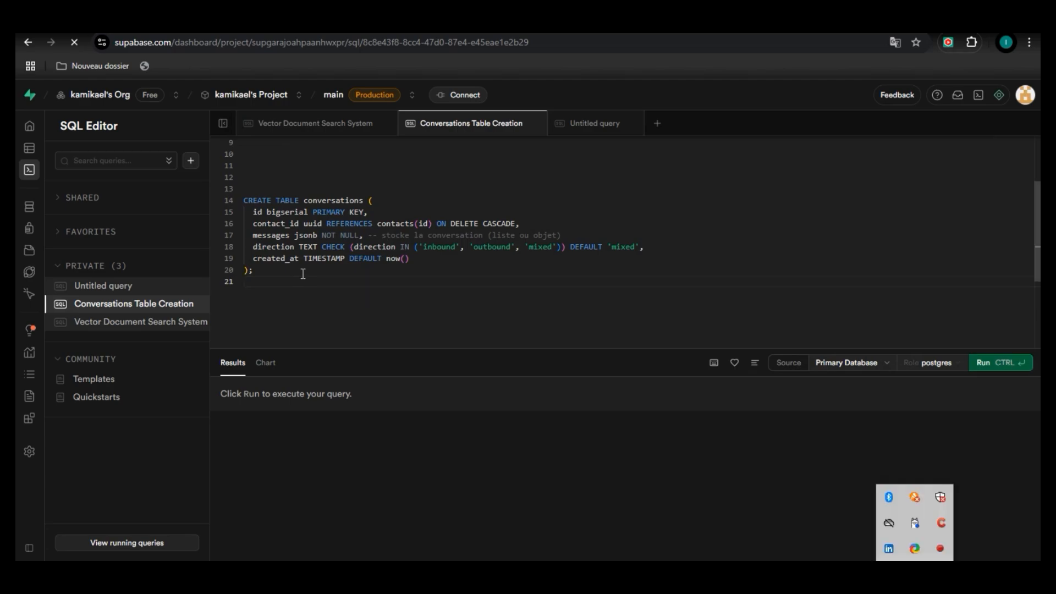
left_click_drag(302, 274, 256, 187)
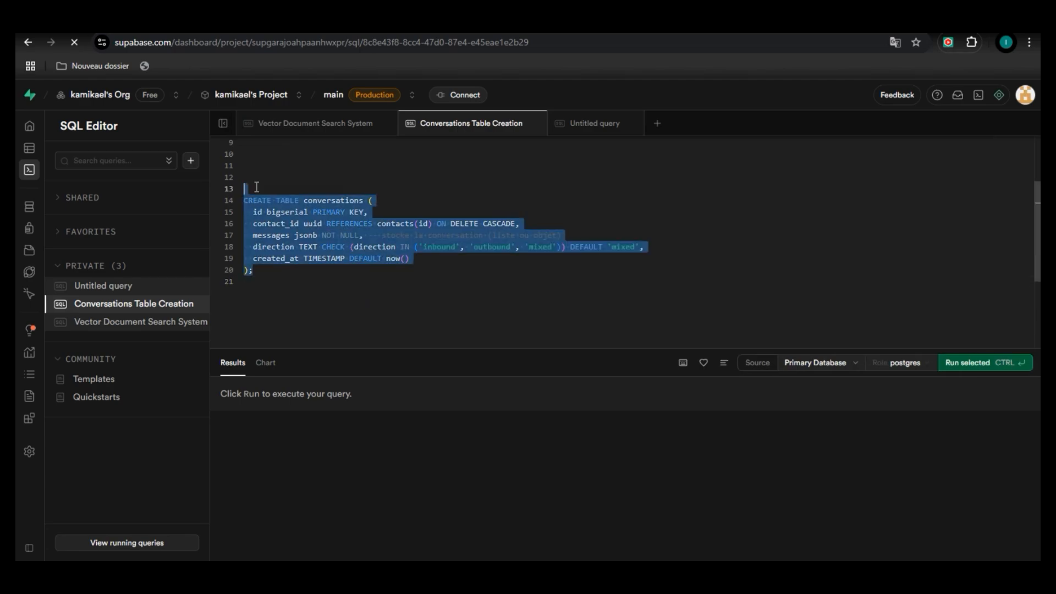
scroll(311, 250, "up", 4)
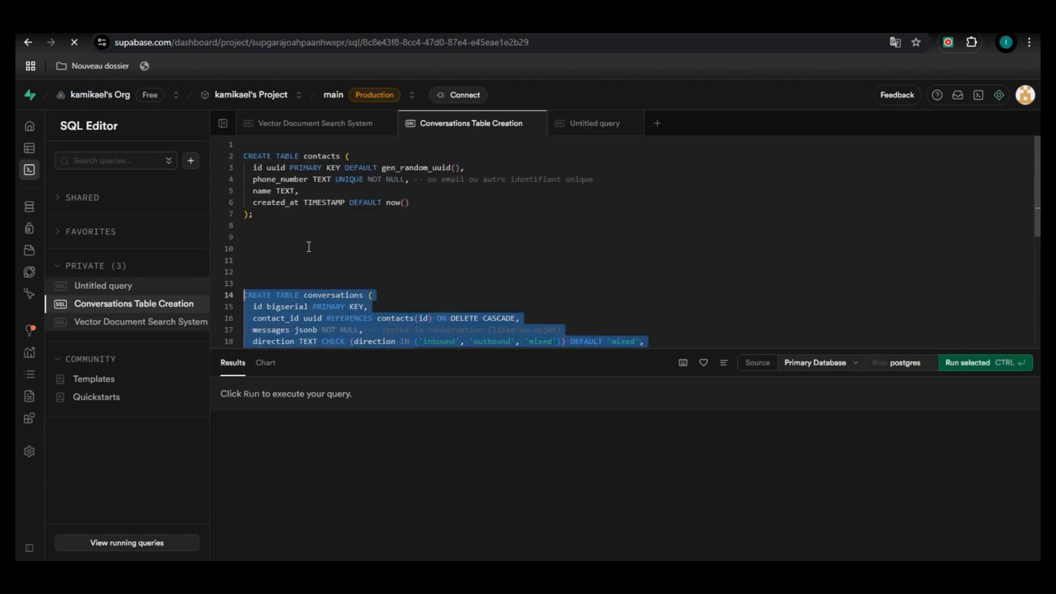
Switch back to the n8n workflow and open the searchUser node to review its table selection
left_click(301, 248)
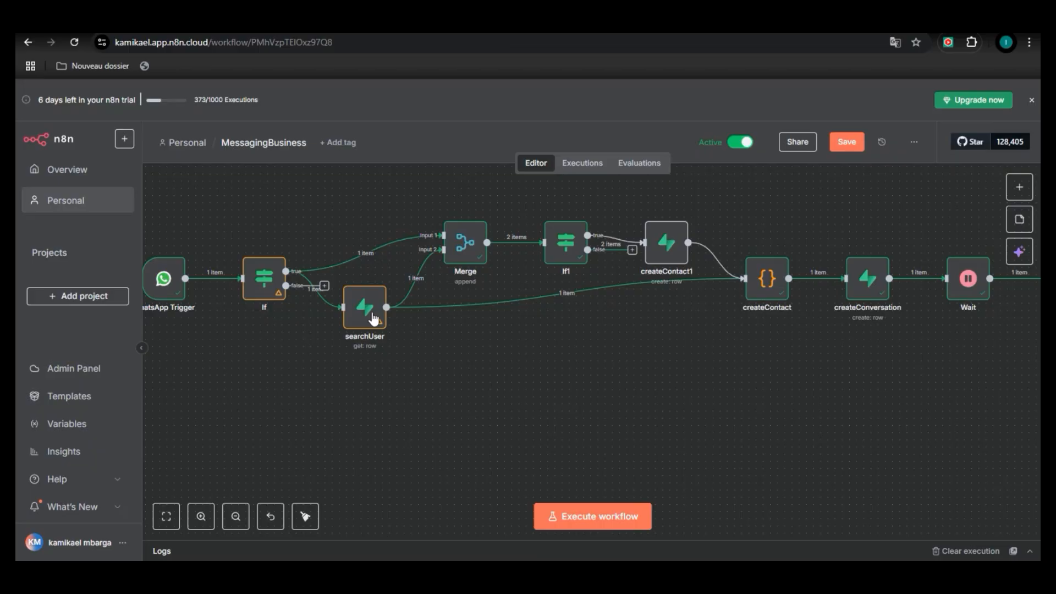
right_click(371, 322)
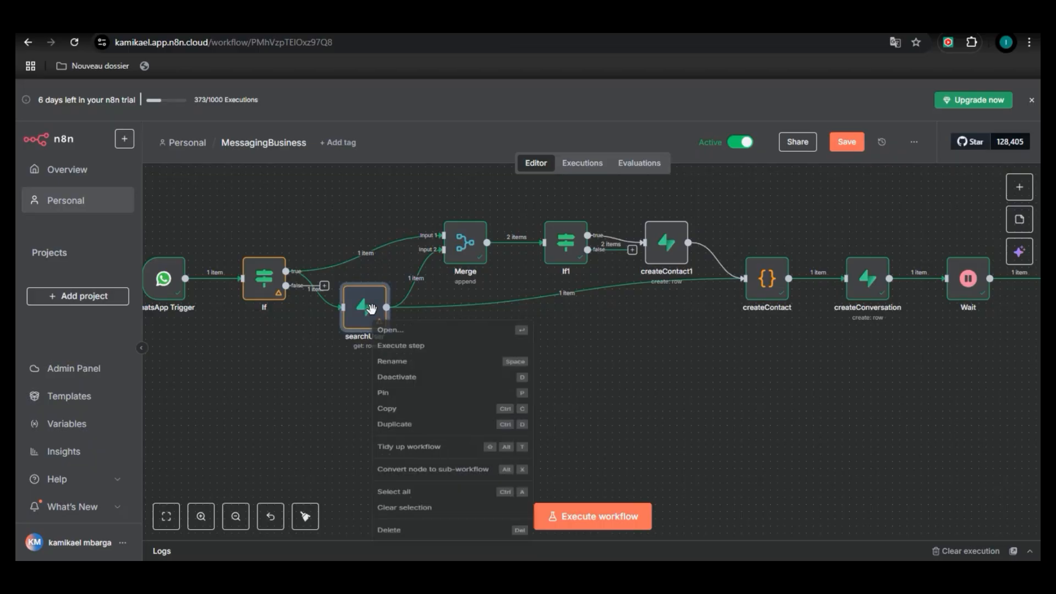
left_click(394, 334)
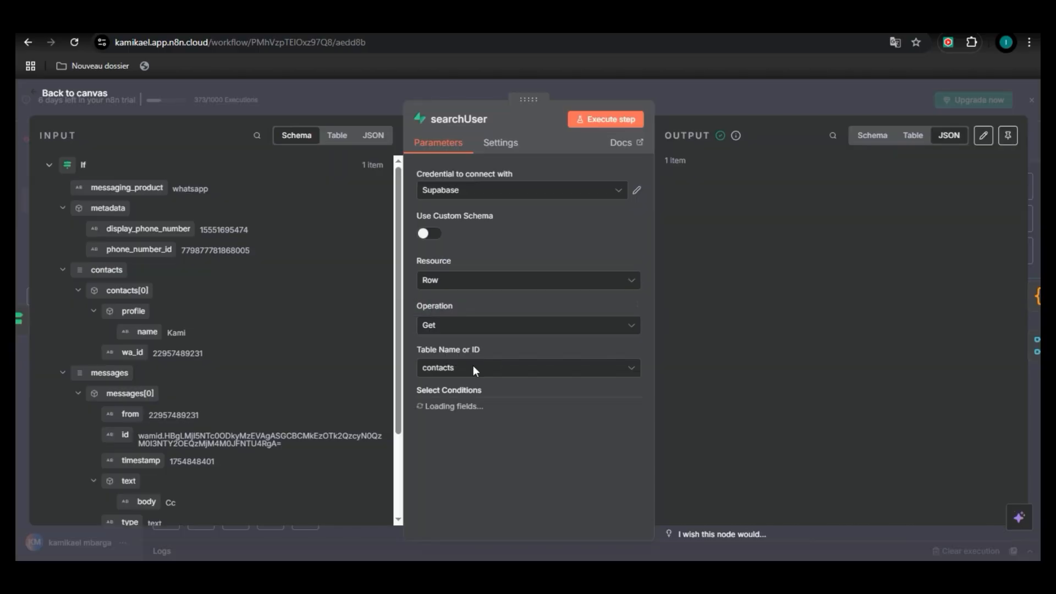
left_click(475, 369)
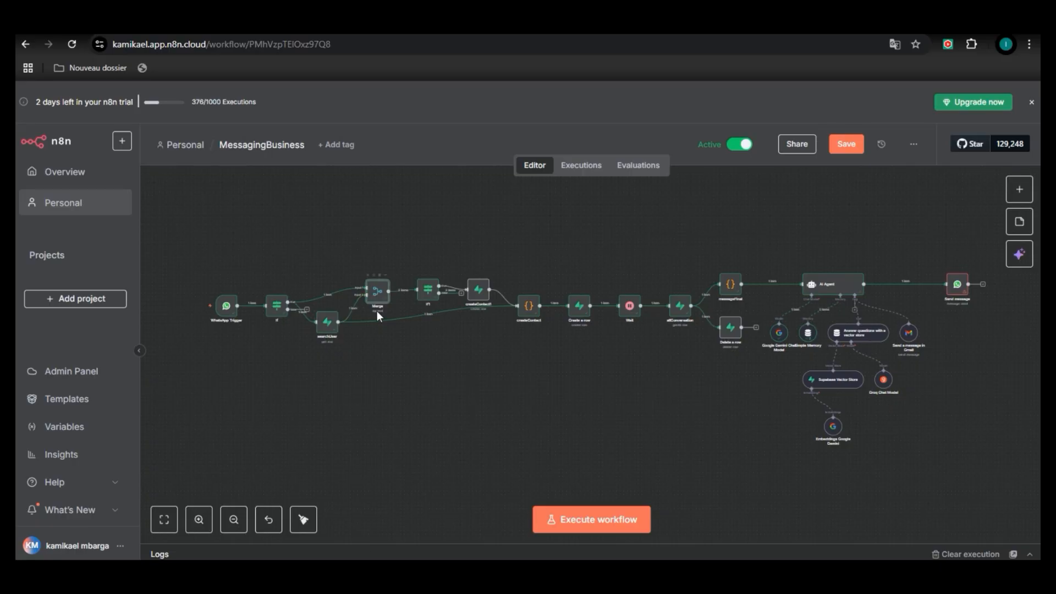
Search the node library for "merge" and "if" to show where the Merge and If1 nodes come from
left_click(1019, 190)
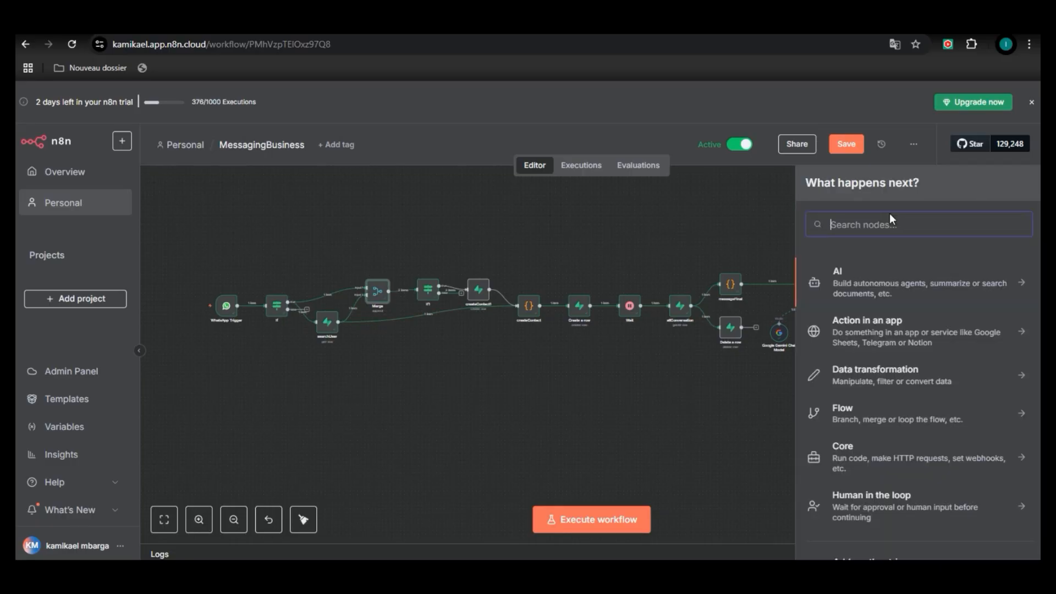
type("merge")
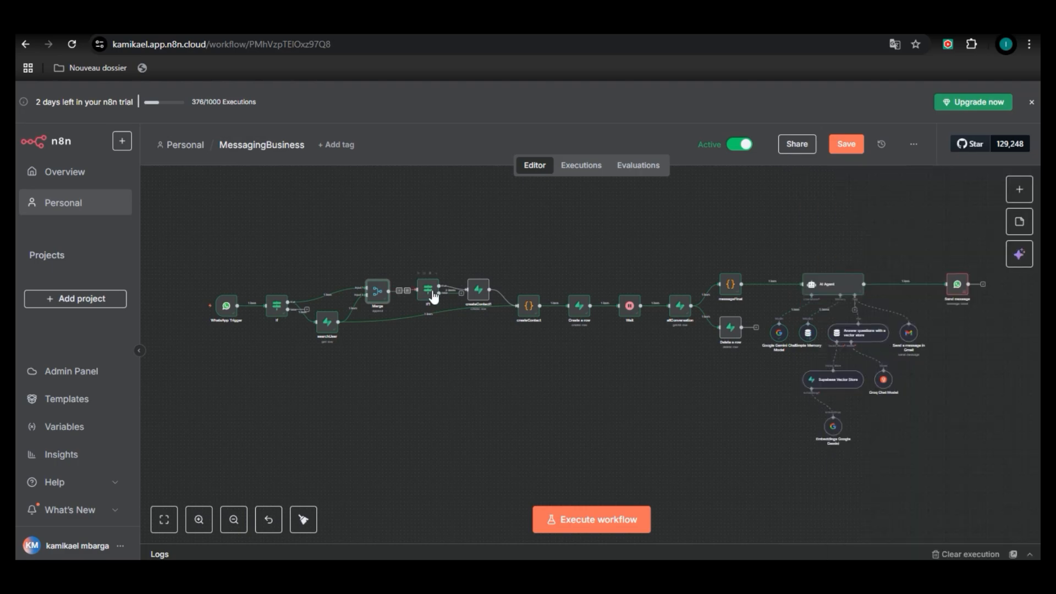
left_click(434, 297)
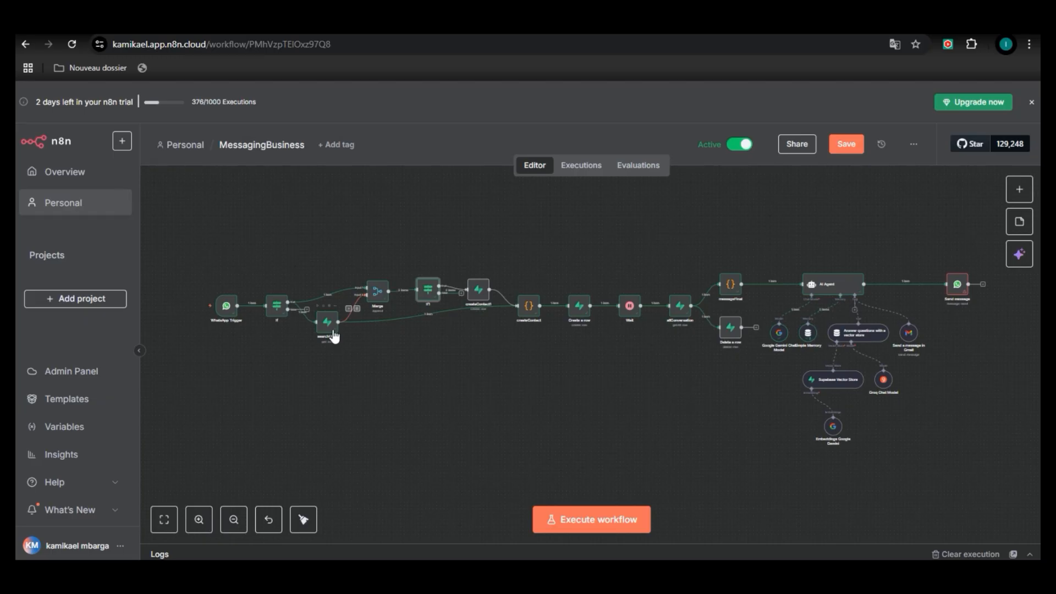
left_click(1024, 193)
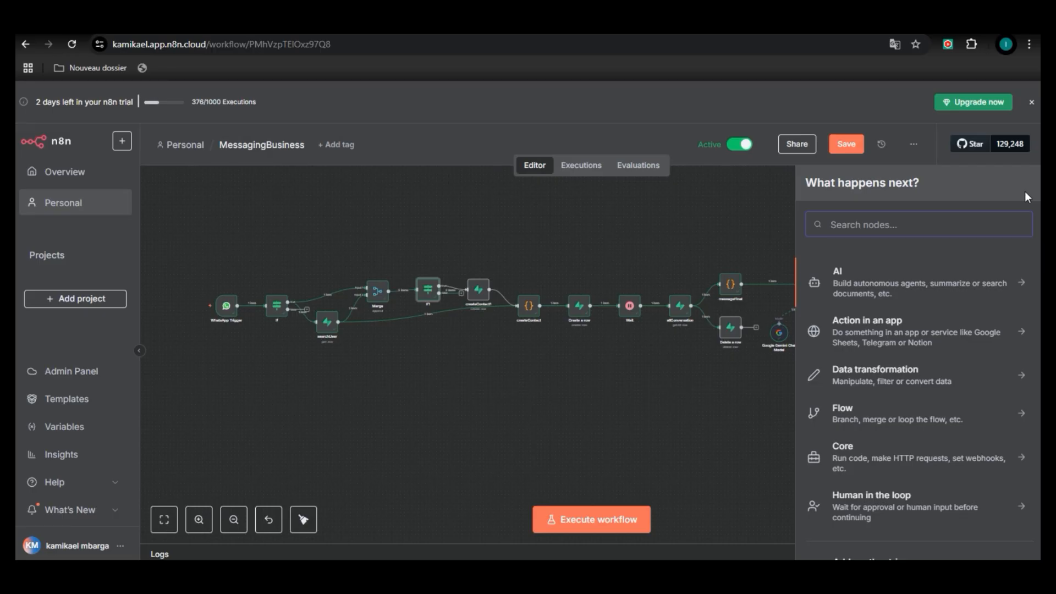
type("if")
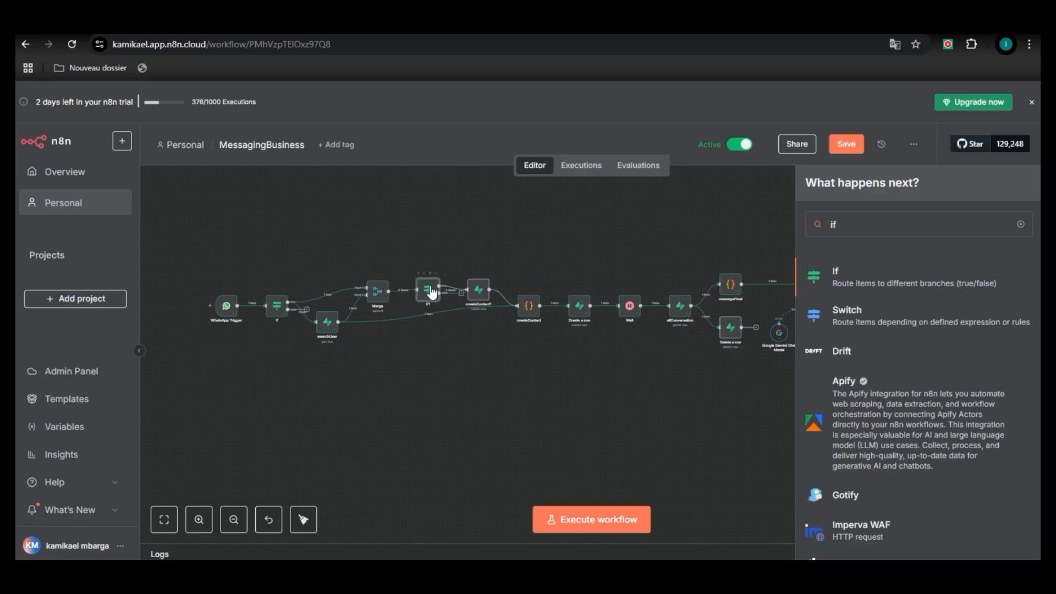
Open the If1 node and examine its phone_number condition and the available String comparison operators
double_click(430, 290)
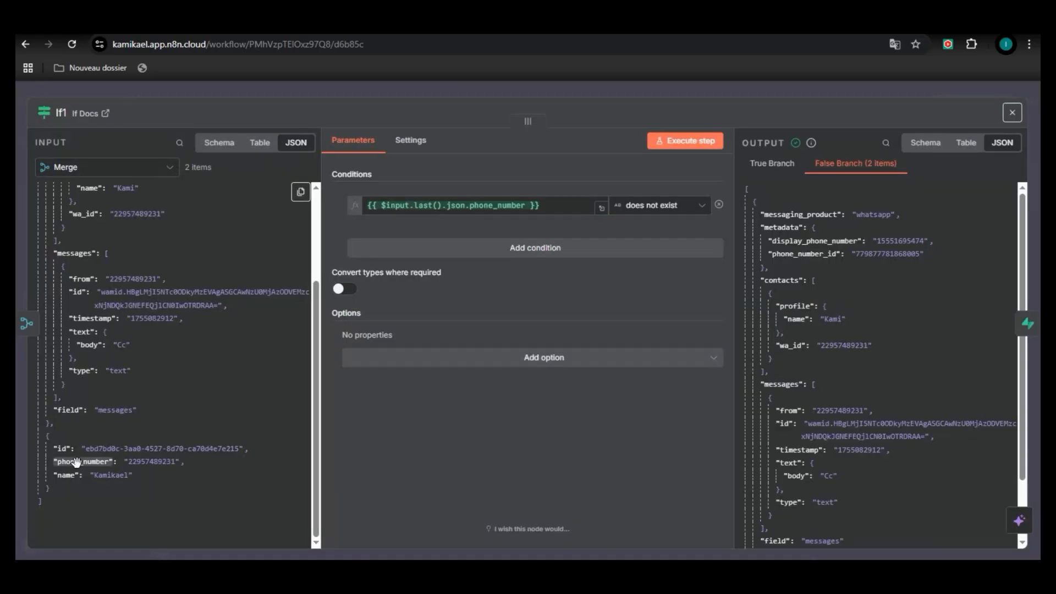
left_click(701, 210)
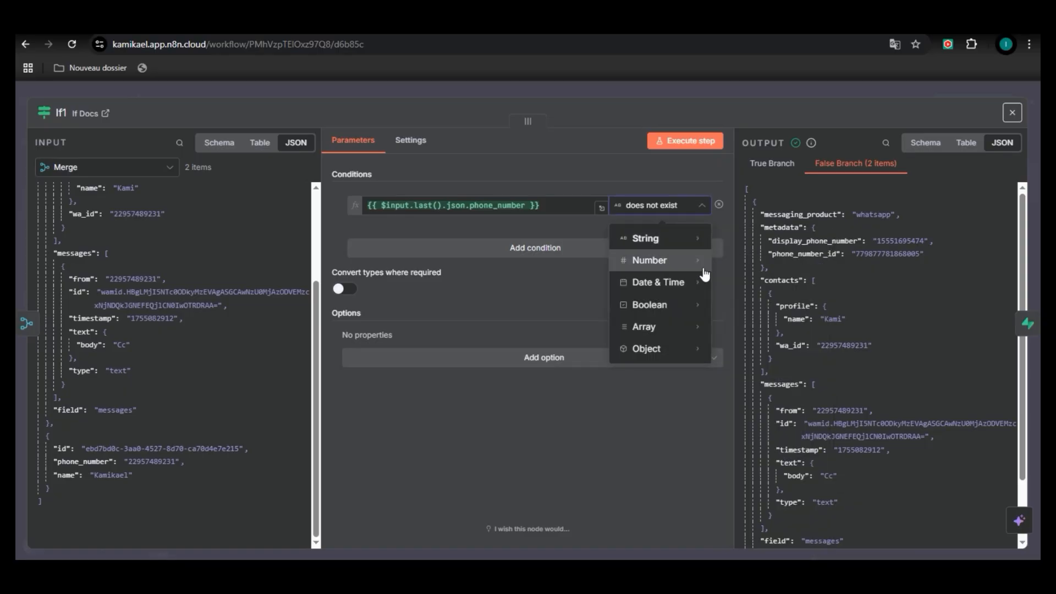
mouse_move(696, 239)
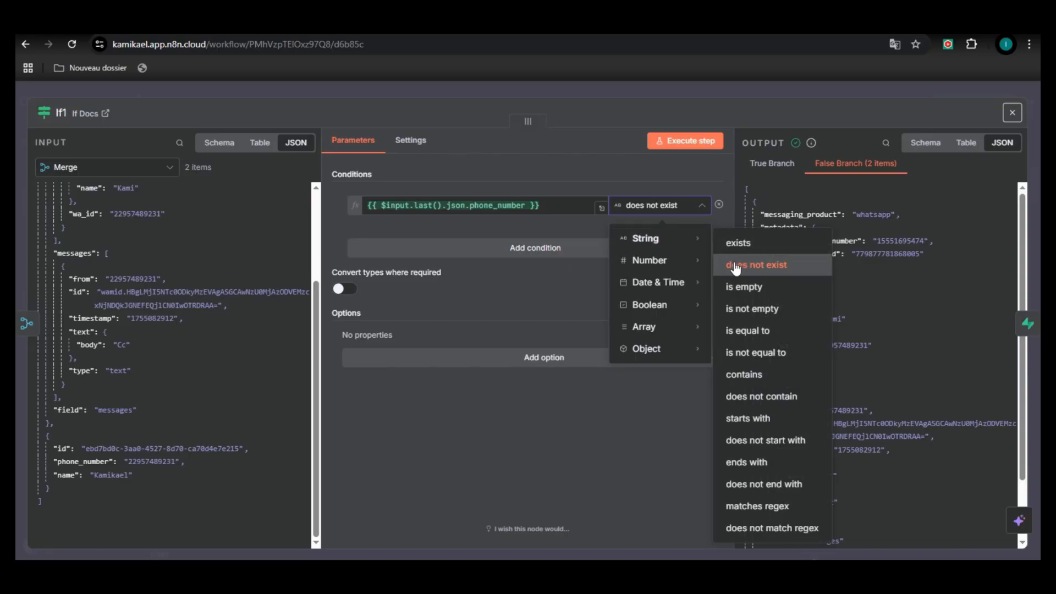
left_click(661, 177)
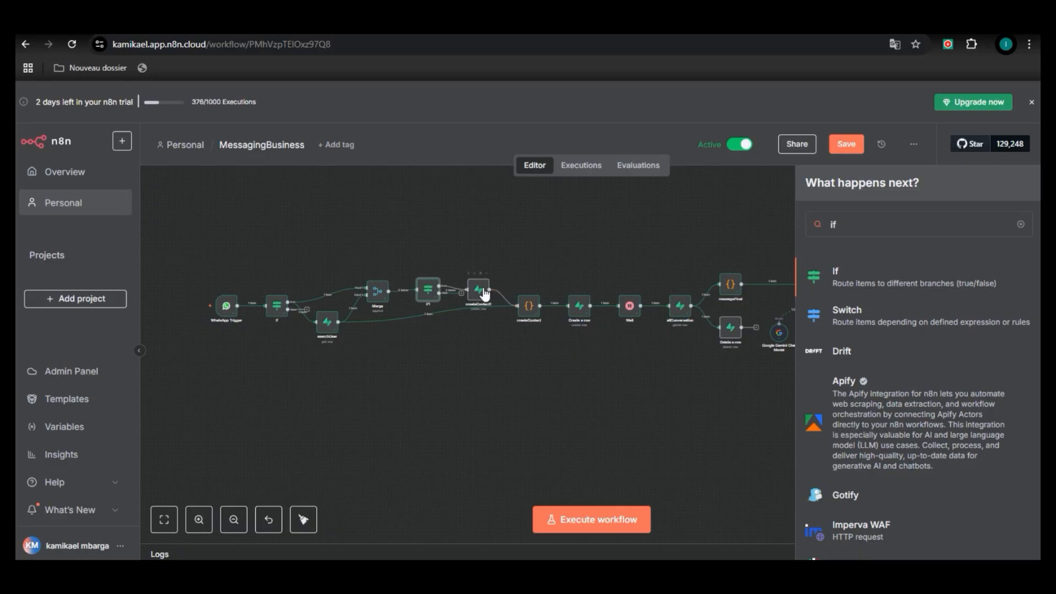
Search the node library for "code" to find the node type used by createContact
left_click(532, 312)
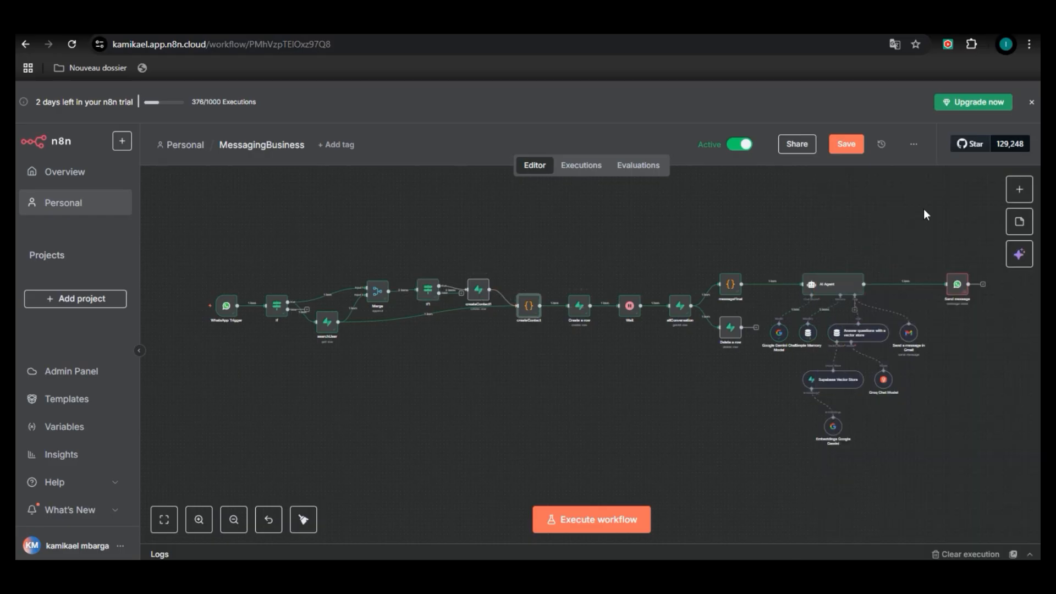
key("Tab")
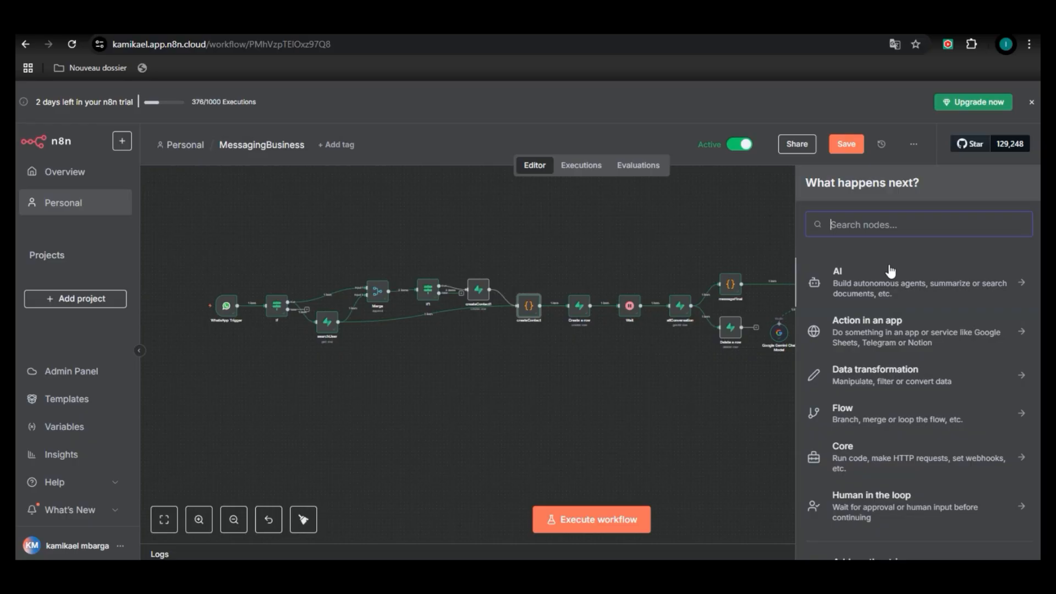
type("code")
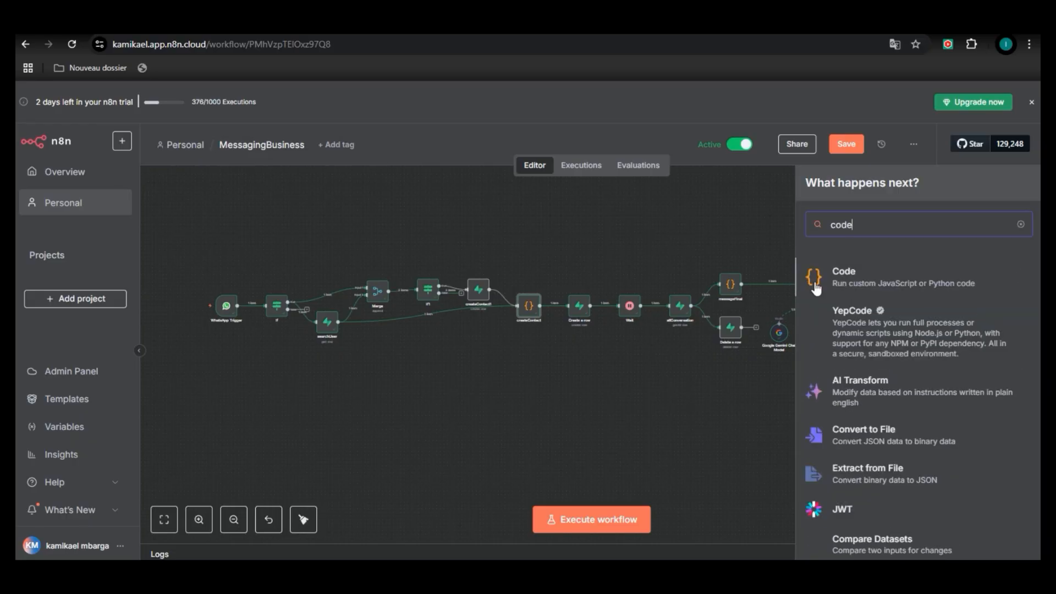
Open the createContact node and highlight its entire JavaScript code to review it against the output
right_click(528, 311)
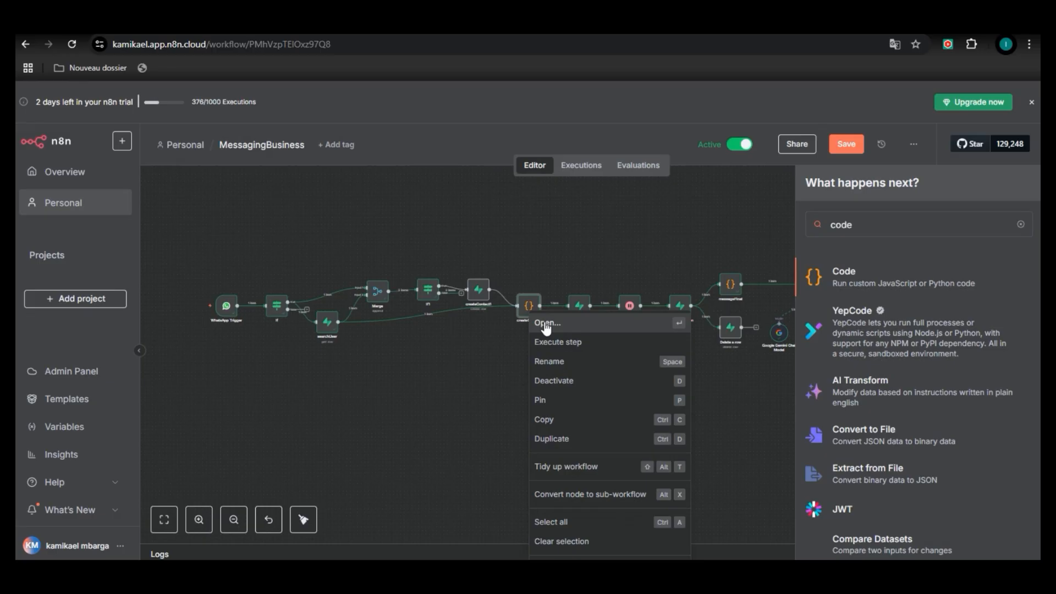
left_click(547, 326)
key("ctrl+a")
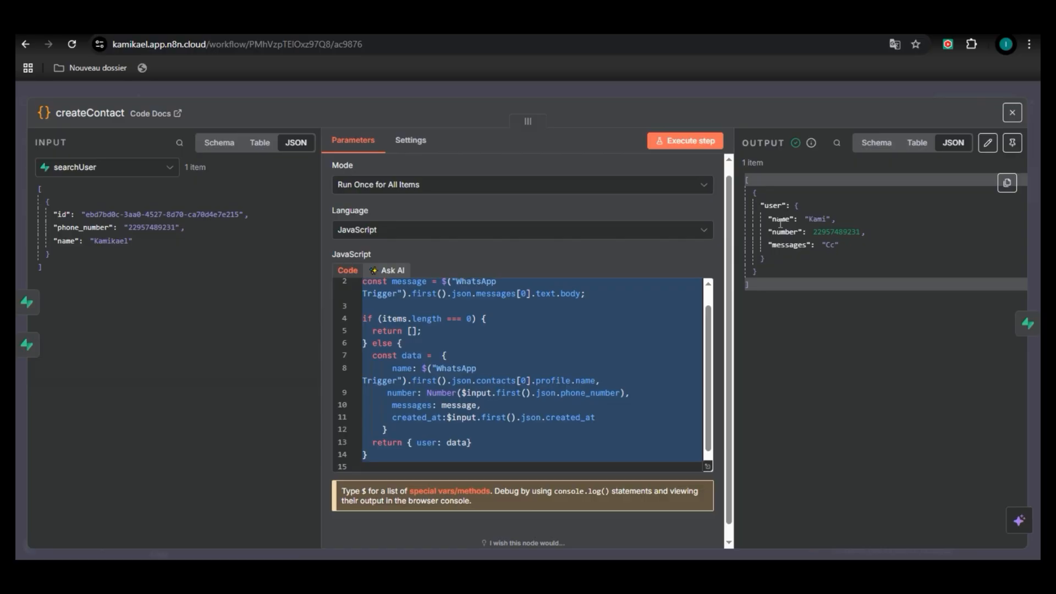
key("Escape")
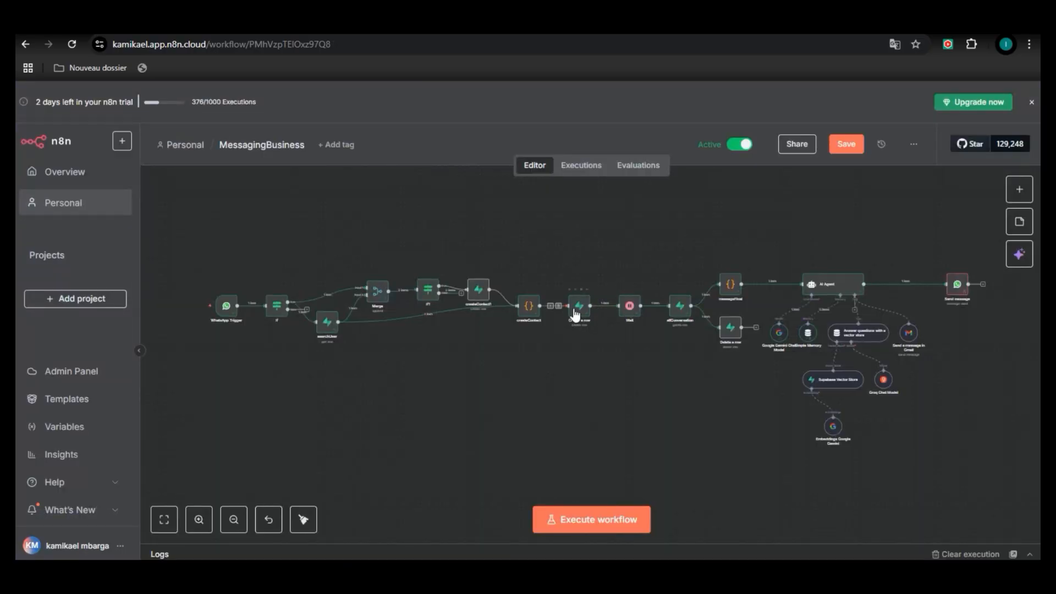
Search the node library for "supab" and list the Supabase actions
left_click(1024, 189)
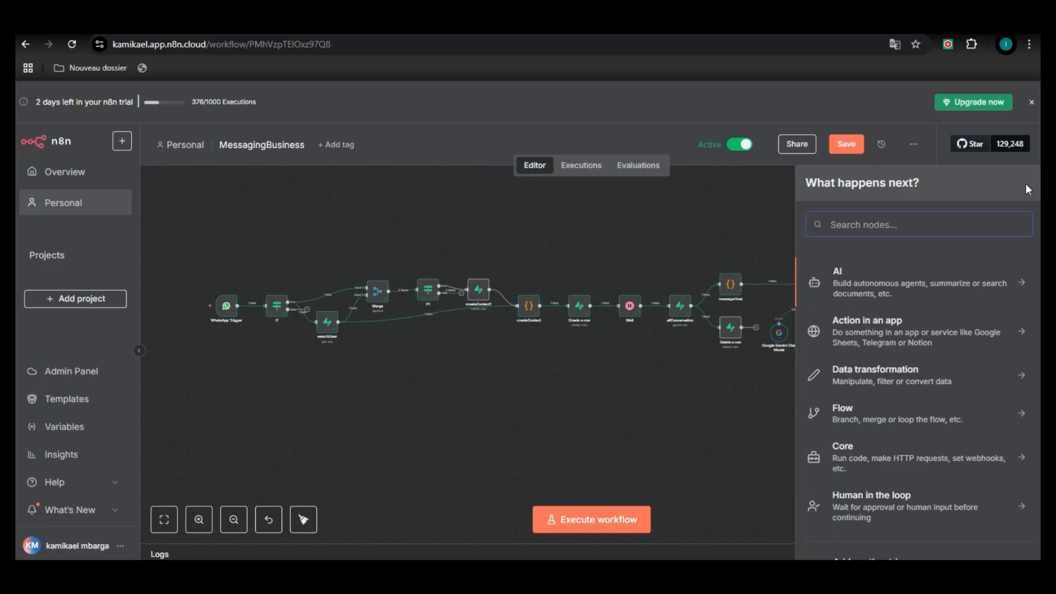
type("supab")
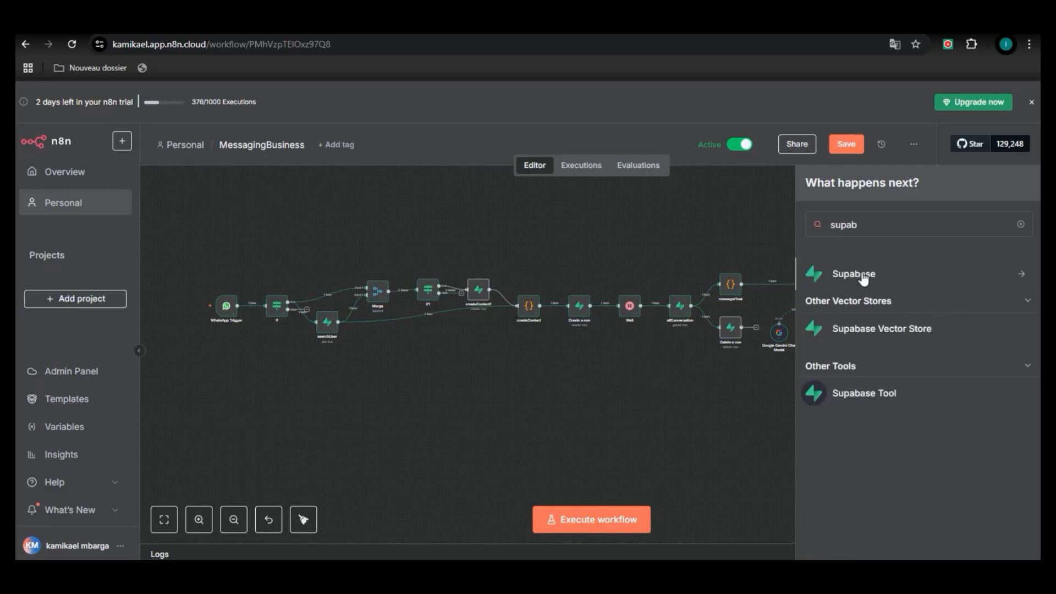
left_click(863, 276)
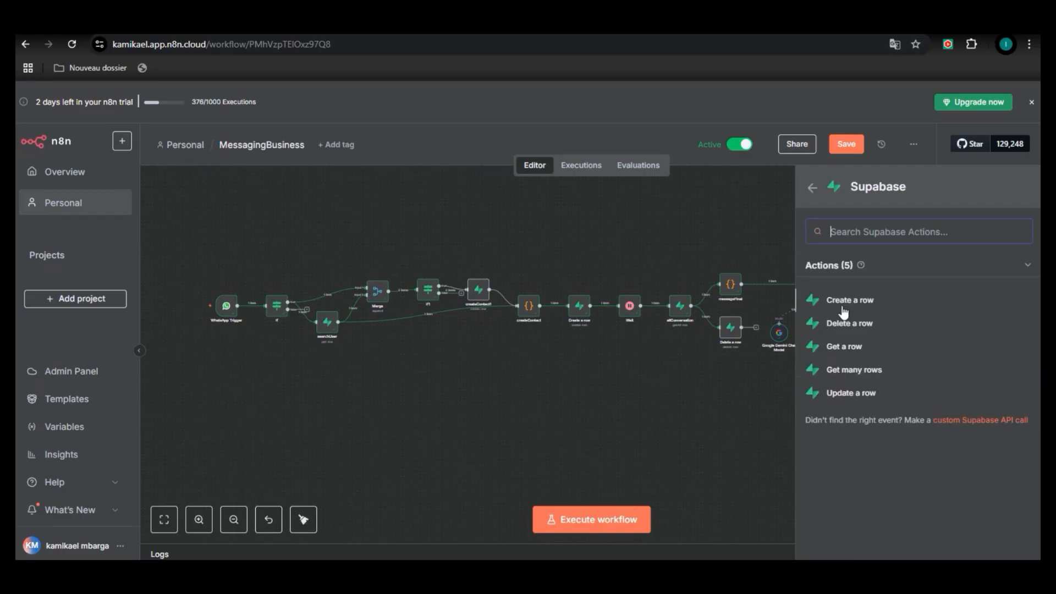
Open the Create a row node and select conversations as its table
right_click(578, 314)
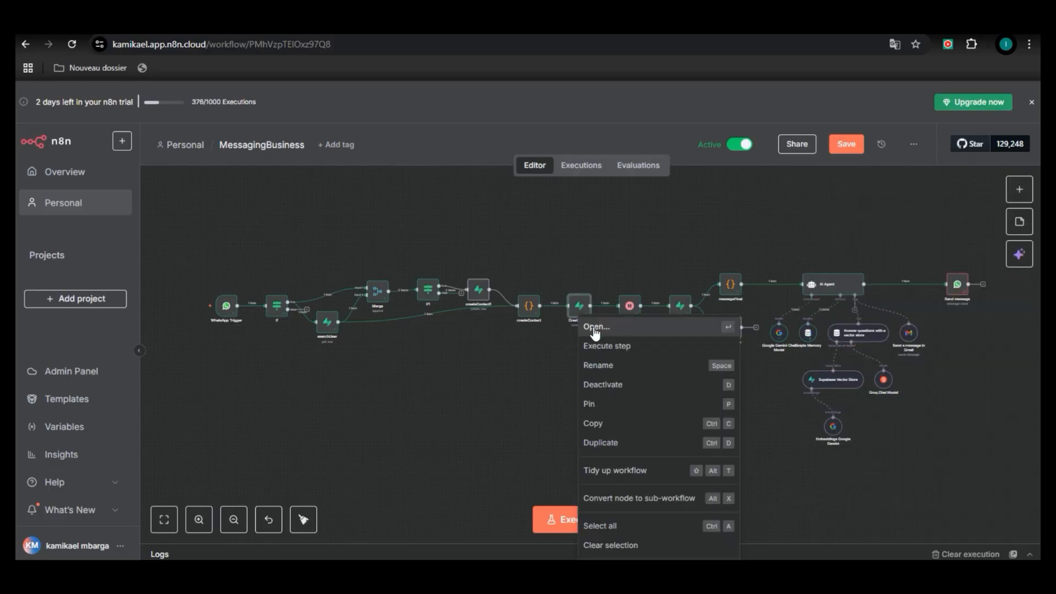
left_click(595, 330)
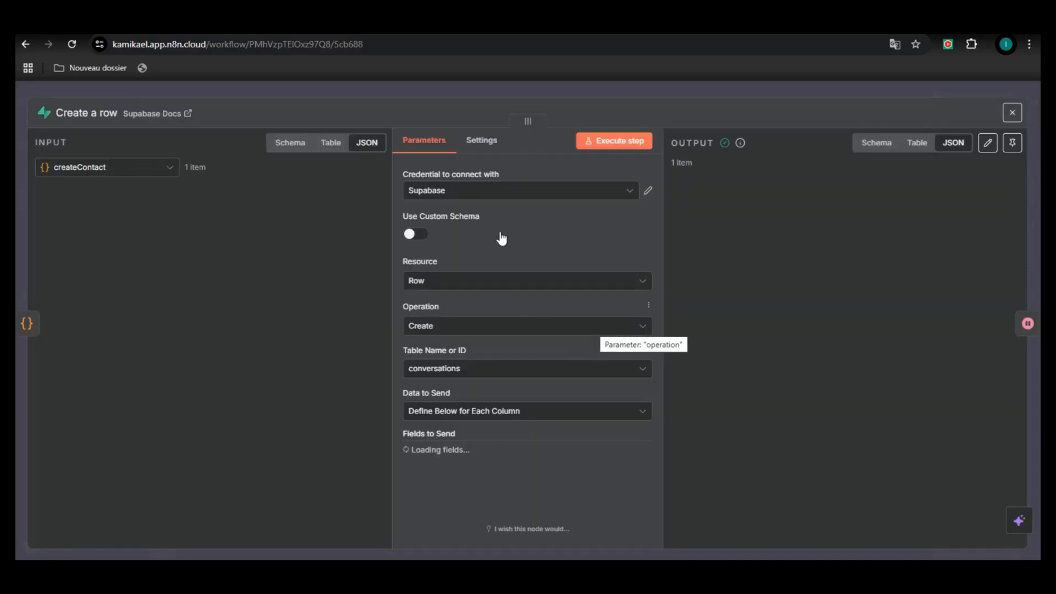
scroll(500, 237, "down", 2)
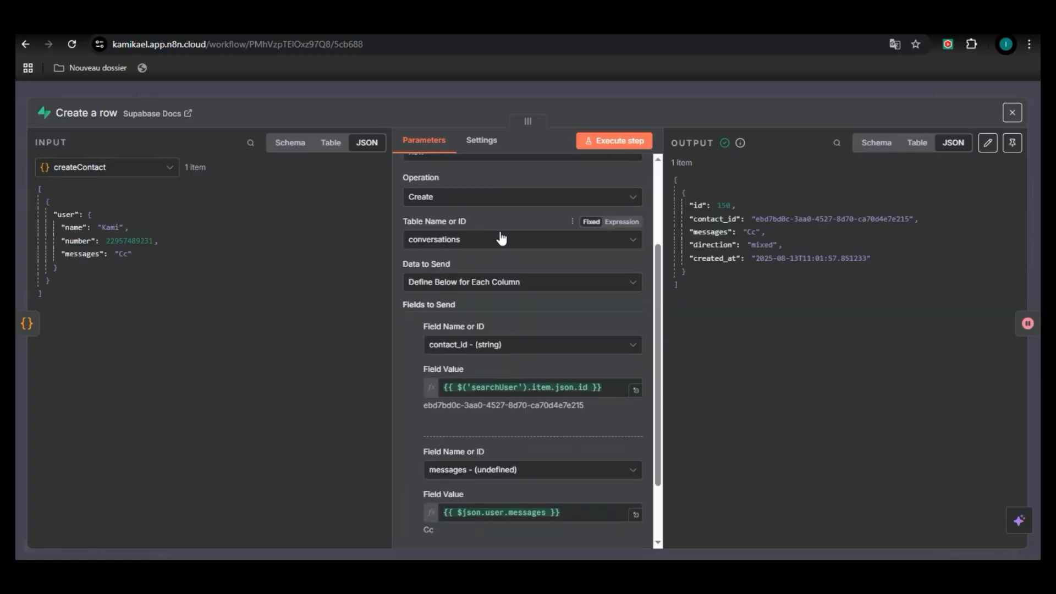
scroll(491, 264, "up", 1)
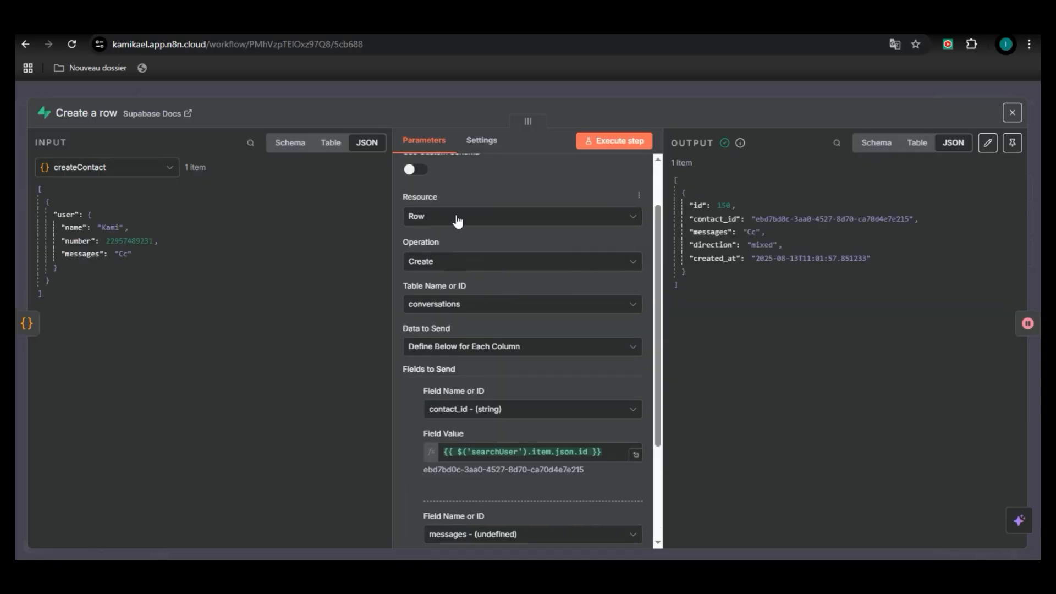
left_click(464, 314)
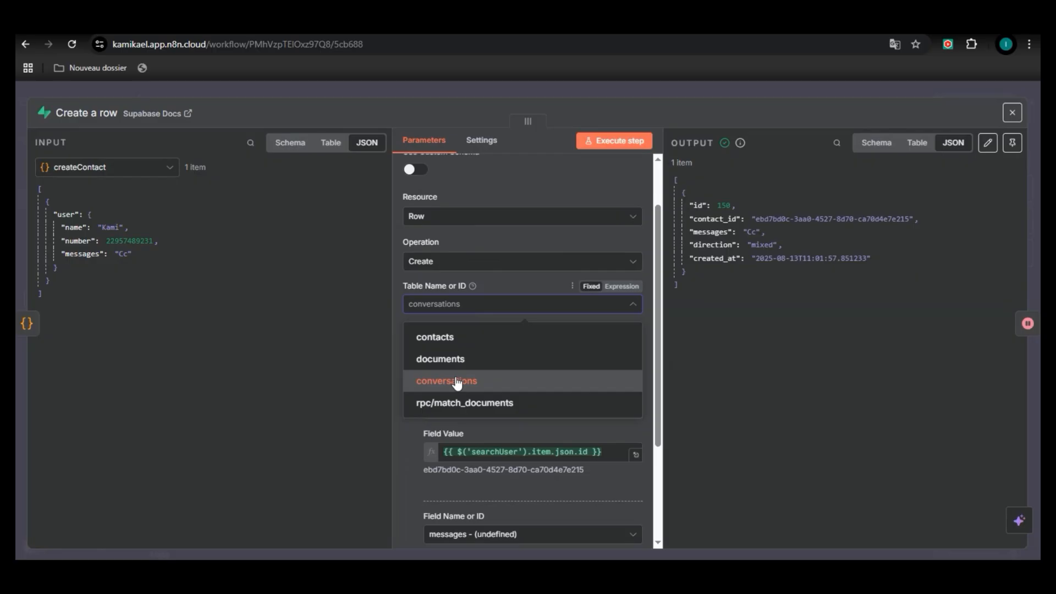
left_click(458, 382)
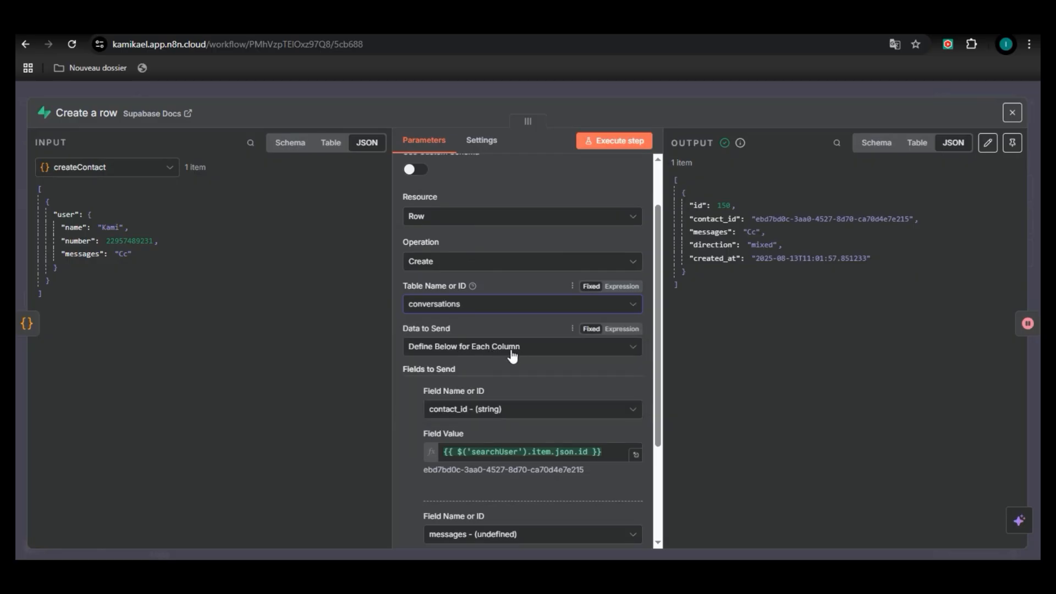
Examine the Create a row node's fields to send, including the column choices and expressions for contact_id and messages
scroll(494, 397, "down", 1)
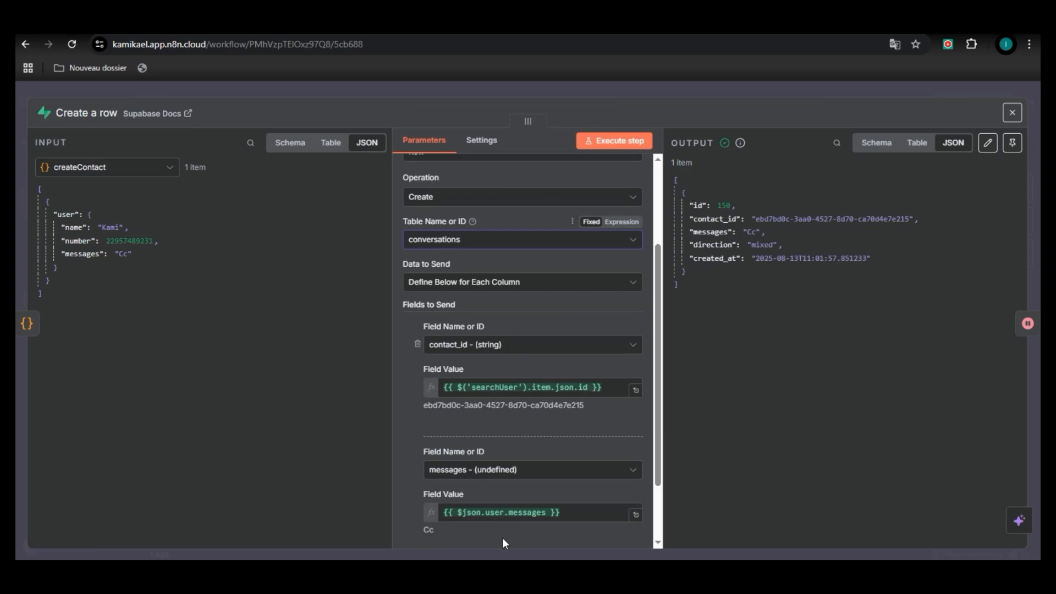
scroll(521, 504, "down", 2)
scroll(520, 504, "up", 2)
scroll(520, 504, "down", 2)
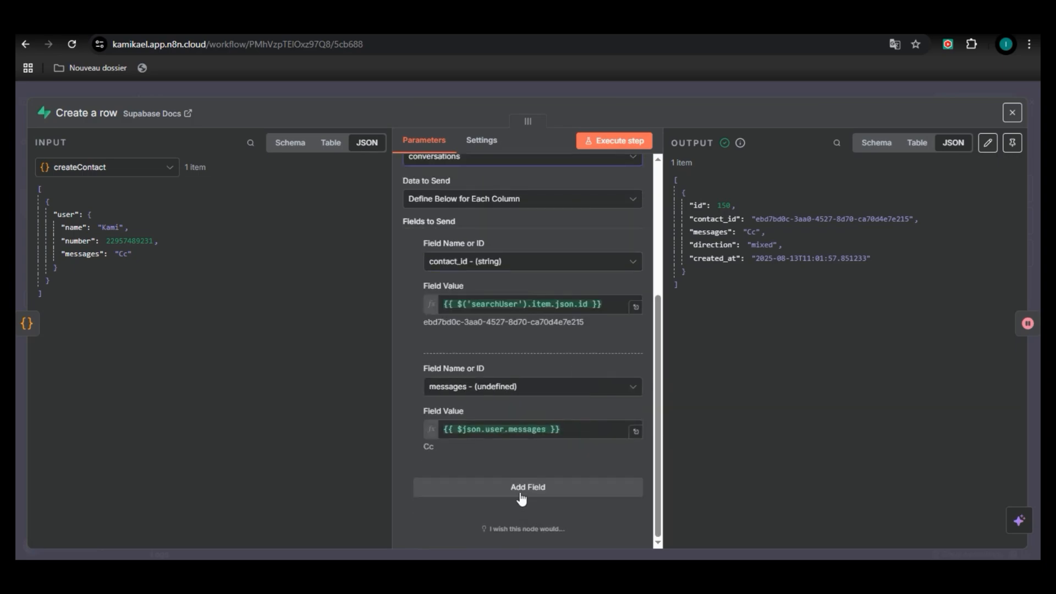
scroll(520, 451, "up", 2)
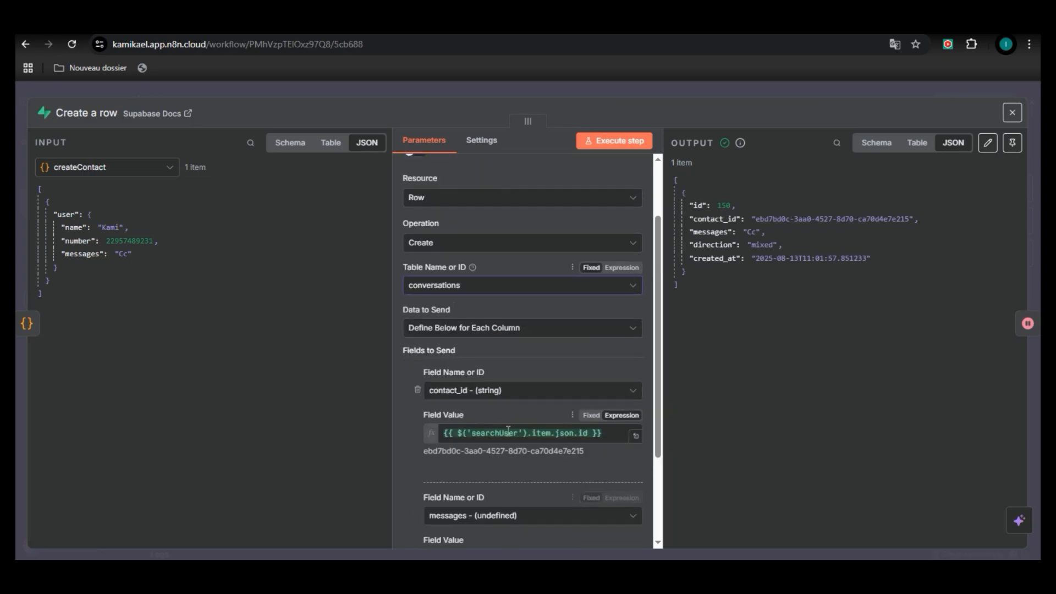
left_click(512, 391)
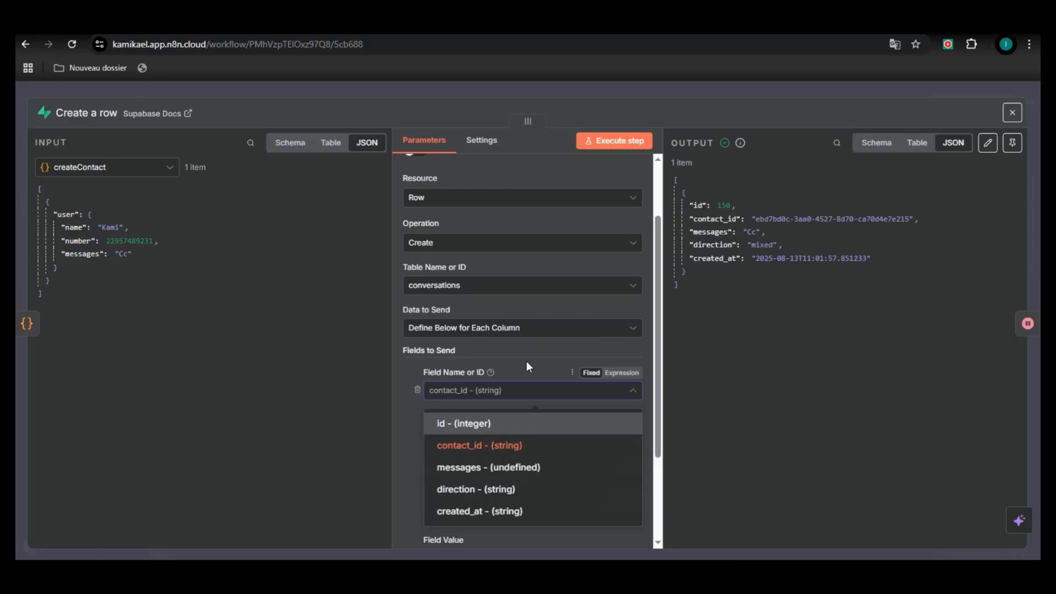
scroll(526, 361, "down", 2)
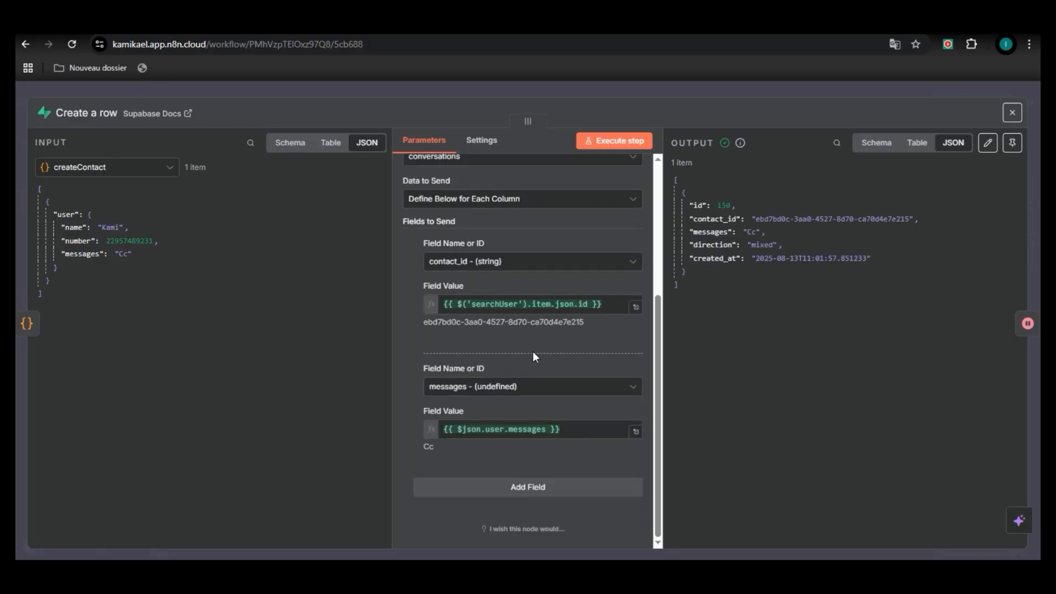
left_click(518, 387)
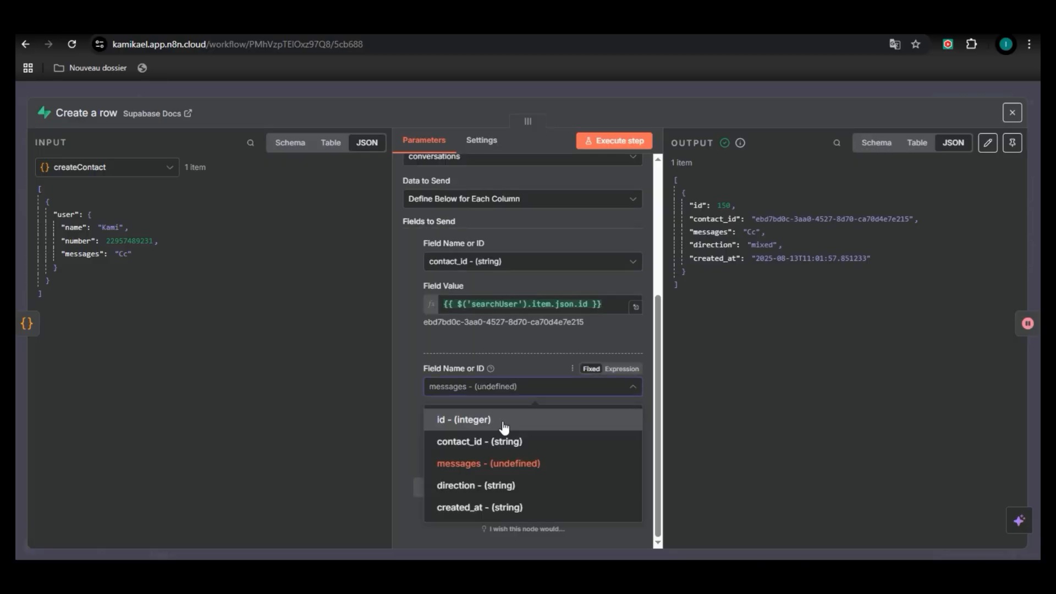
left_click(523, 349)
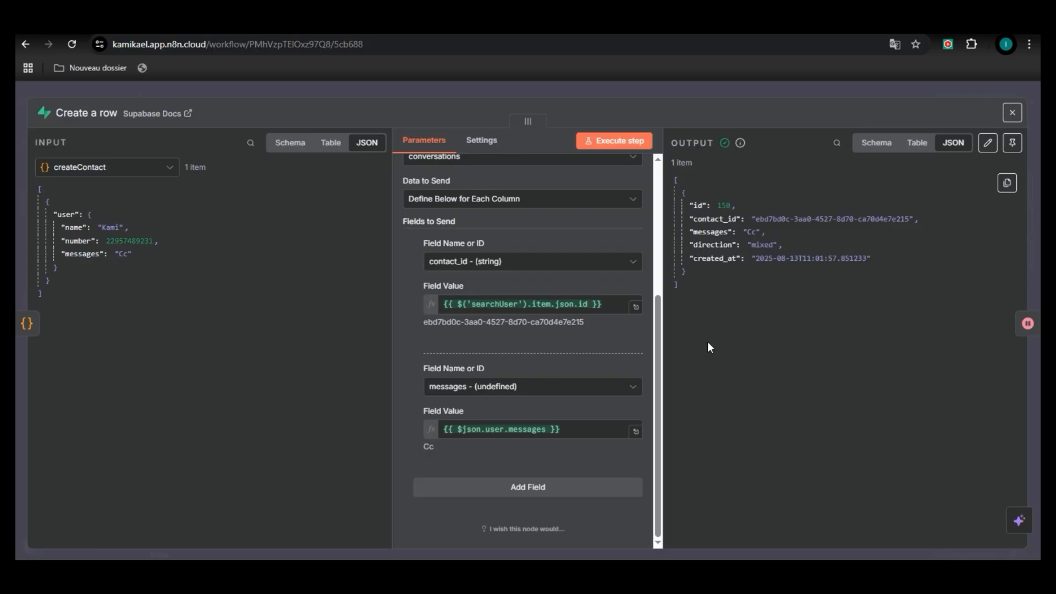
Close the Create a row node and search the node library for "wait"
left_click(808, 96)
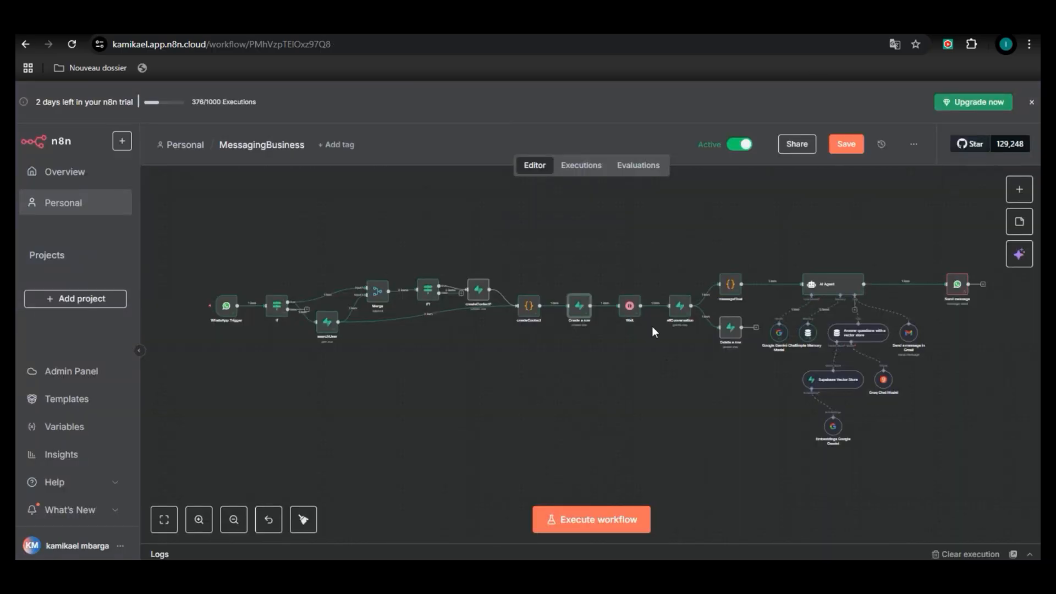
left_click(1019, 193)
type("w")
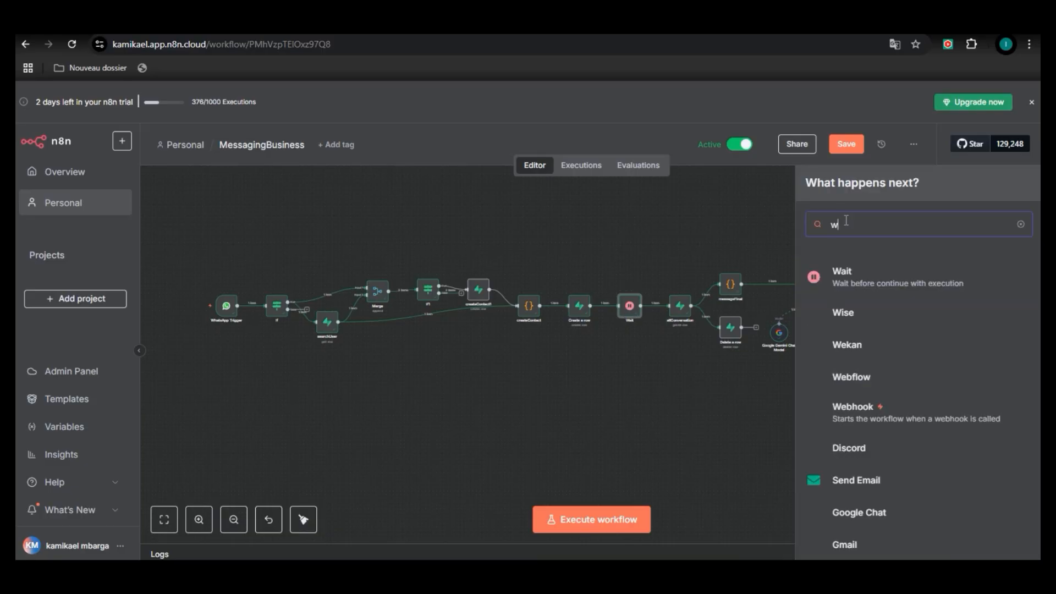
type("ai")
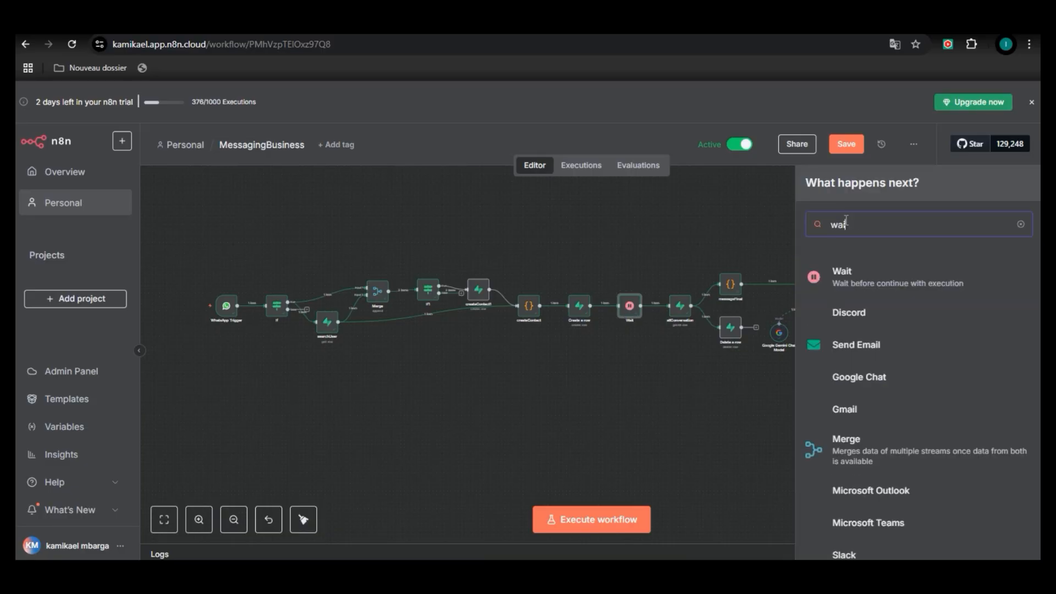
type("t")
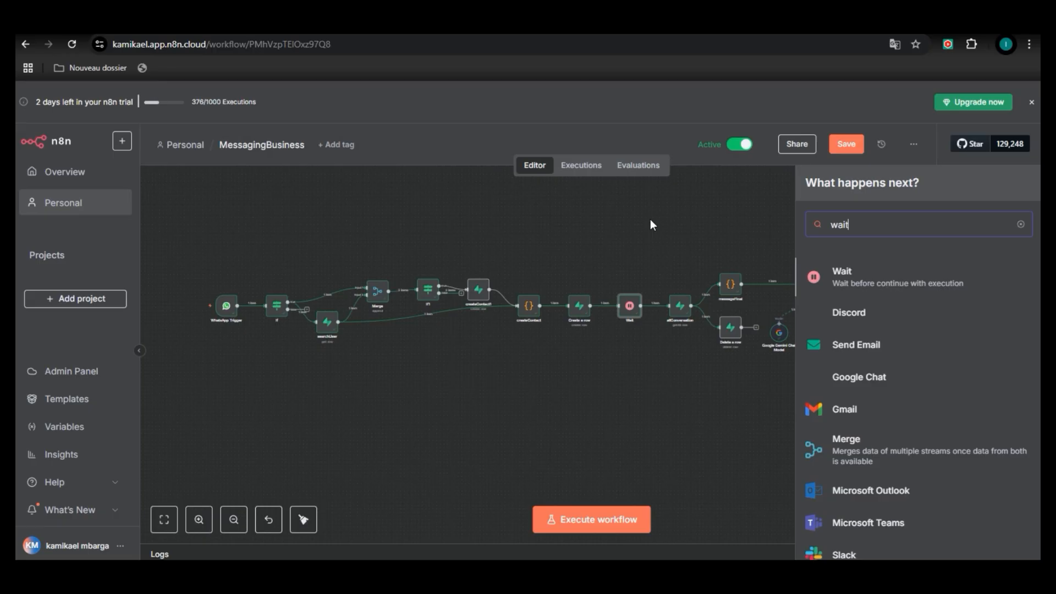
Open the Wait node on the canvas and review its resume mode, wait amount and wait unit
right_click(631, 317)
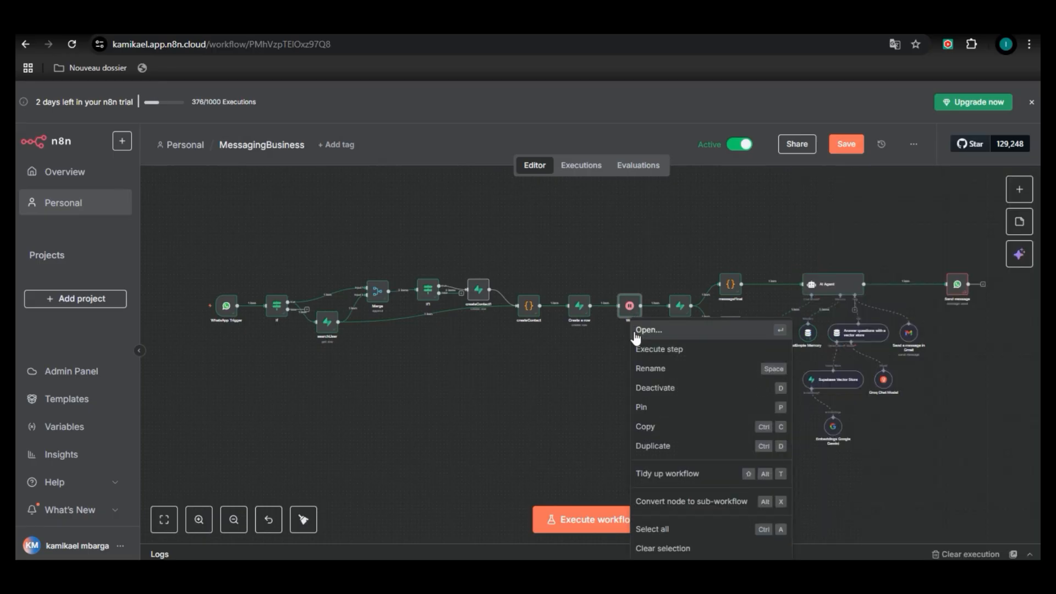
left_click(649, 330)
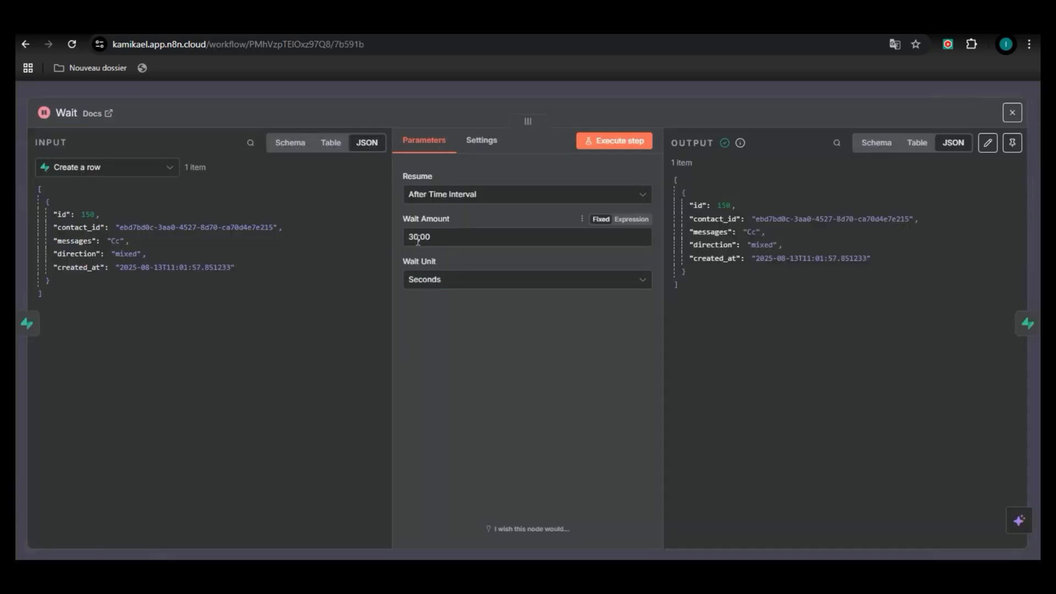
left_click(775, 91)
Open the allConversation node, look over its parameters and select conversations as its table
right_click(681, 308)
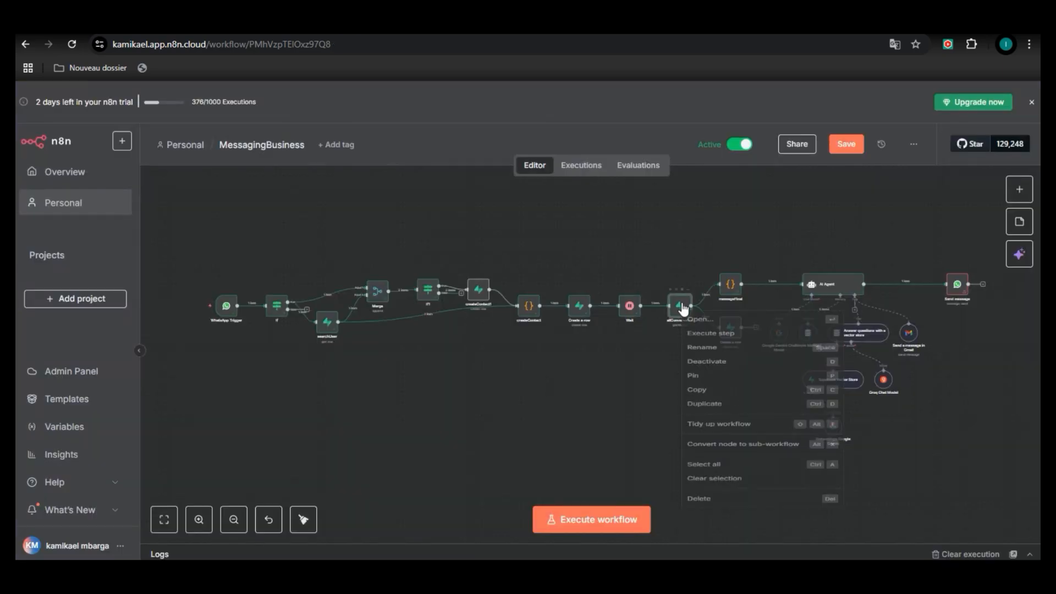
left_click(722, 323)
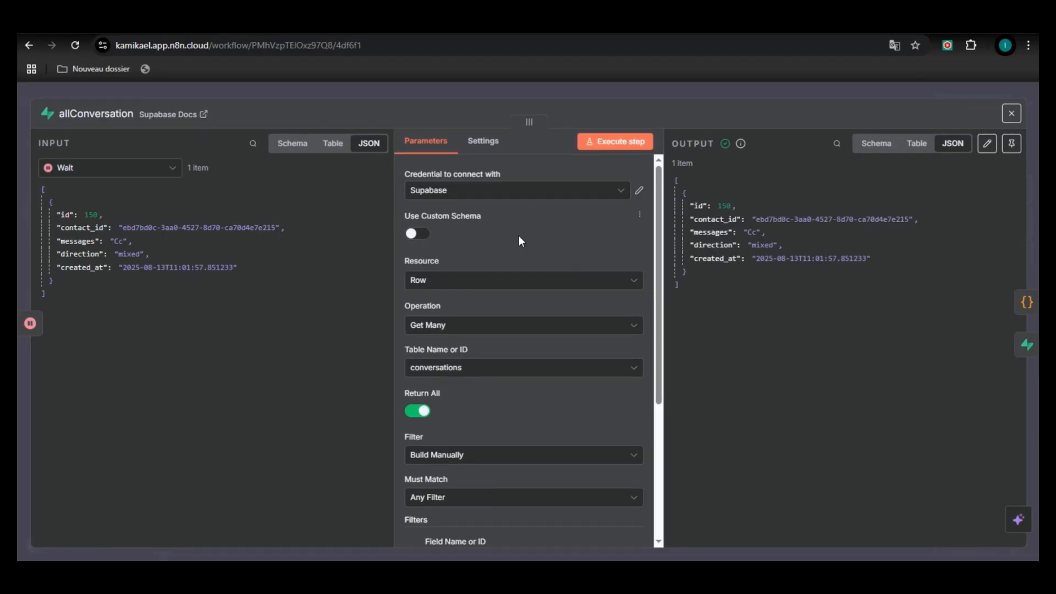
scroll(519, 235, "down", 5)
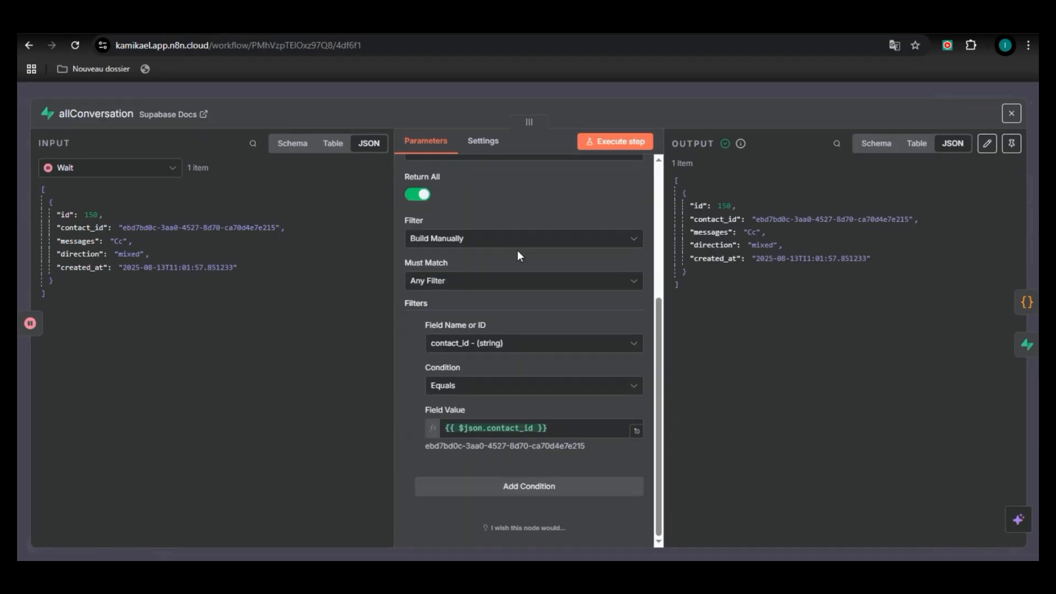
scroll(518, 256, "up", 4)
scroll(481, 241, "up", 1)
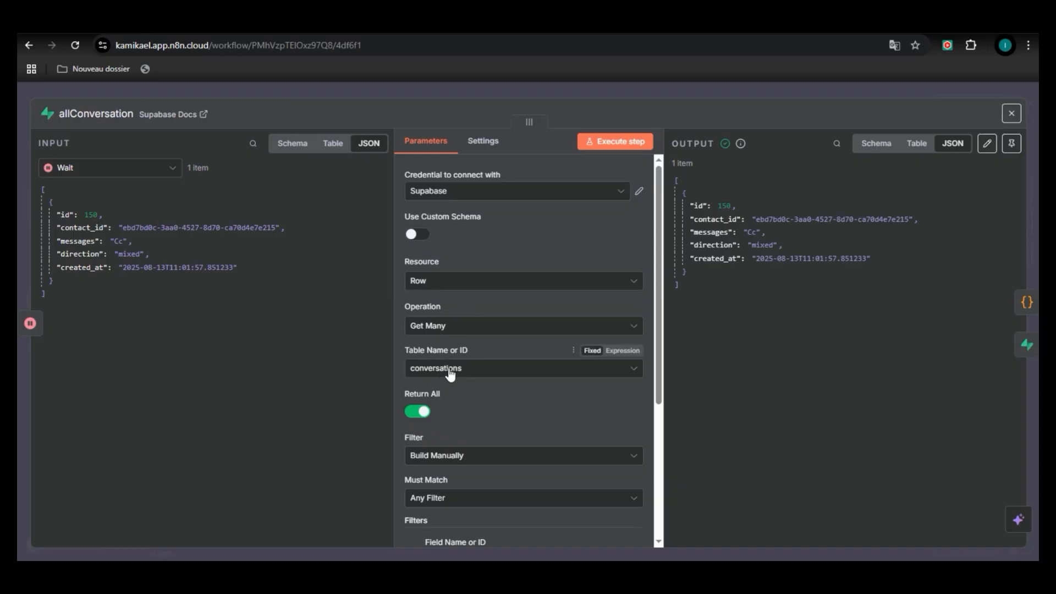
left_click(472, 372)
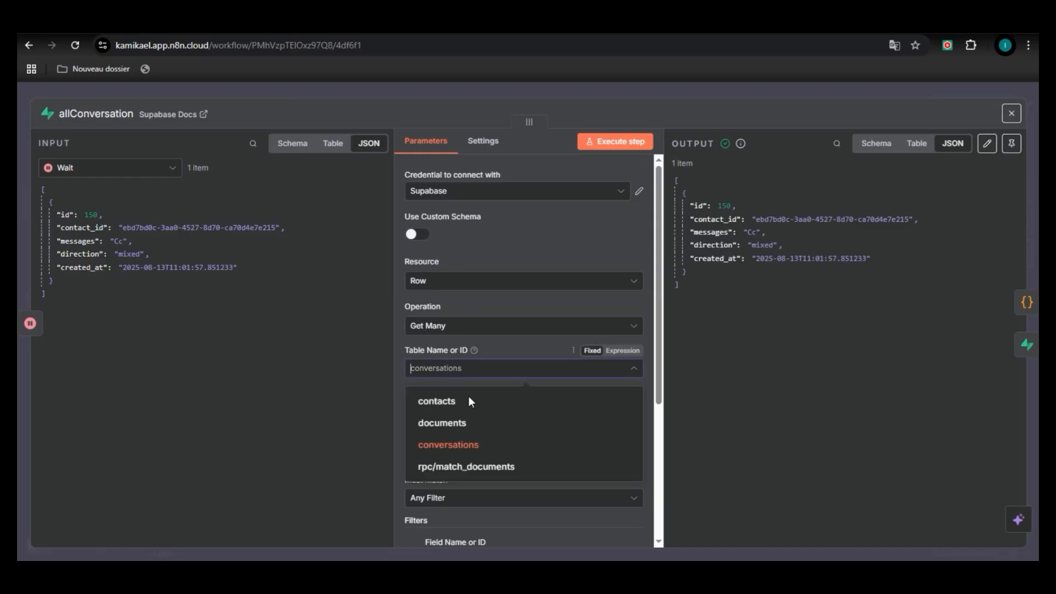
left_click(452, 444)
Set the allConversation filter to contact_id with the Equals condition, highlight its field value expression and close the node
scroll(480, 407, "down", 2)
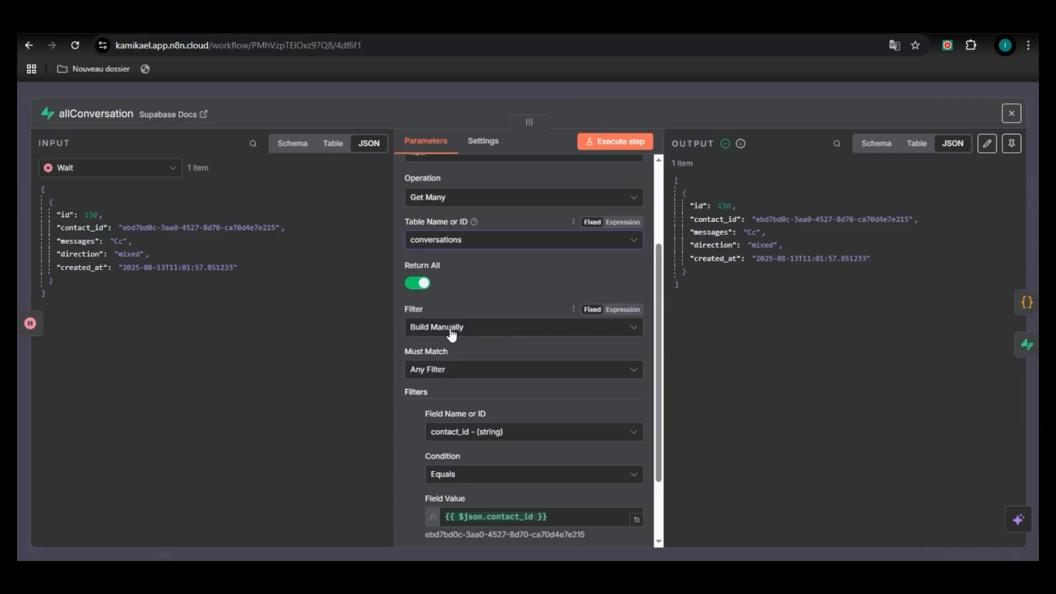
scroll(486, 372, "down", 1)
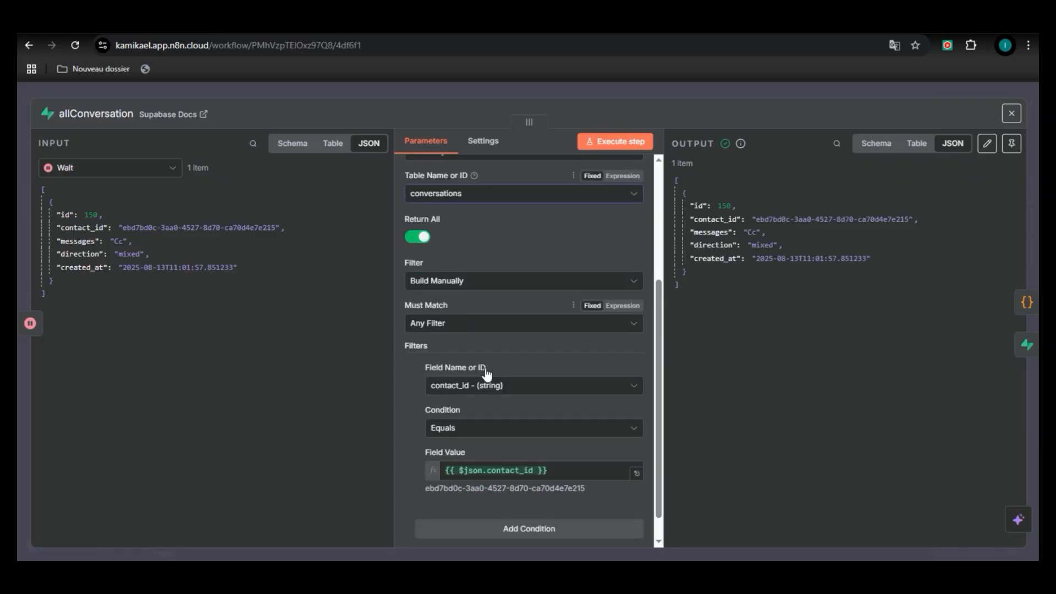
scroll(486, 372, "down", 1)
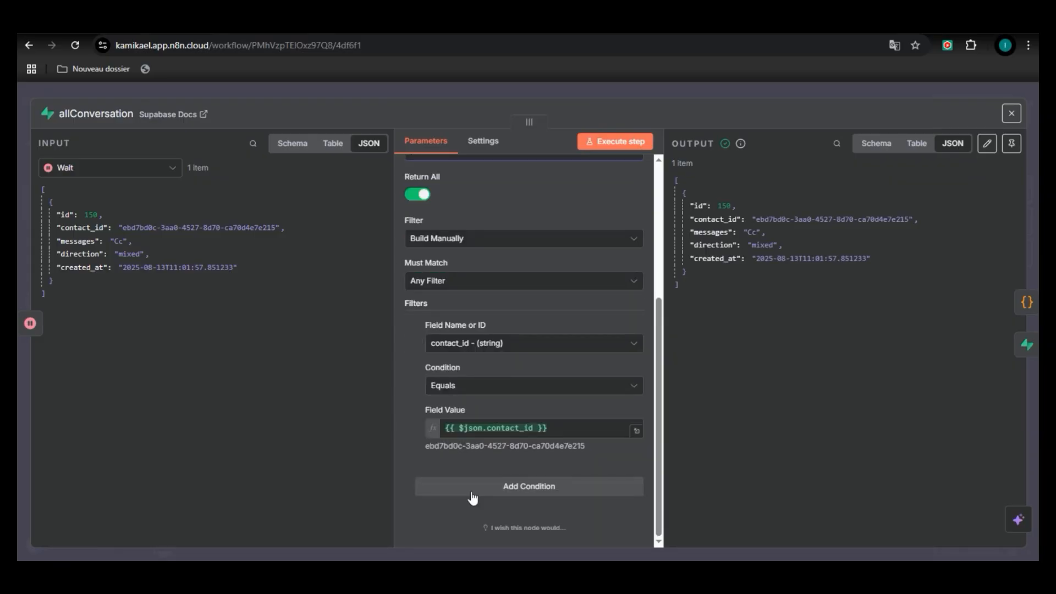
left_click(485, 344)
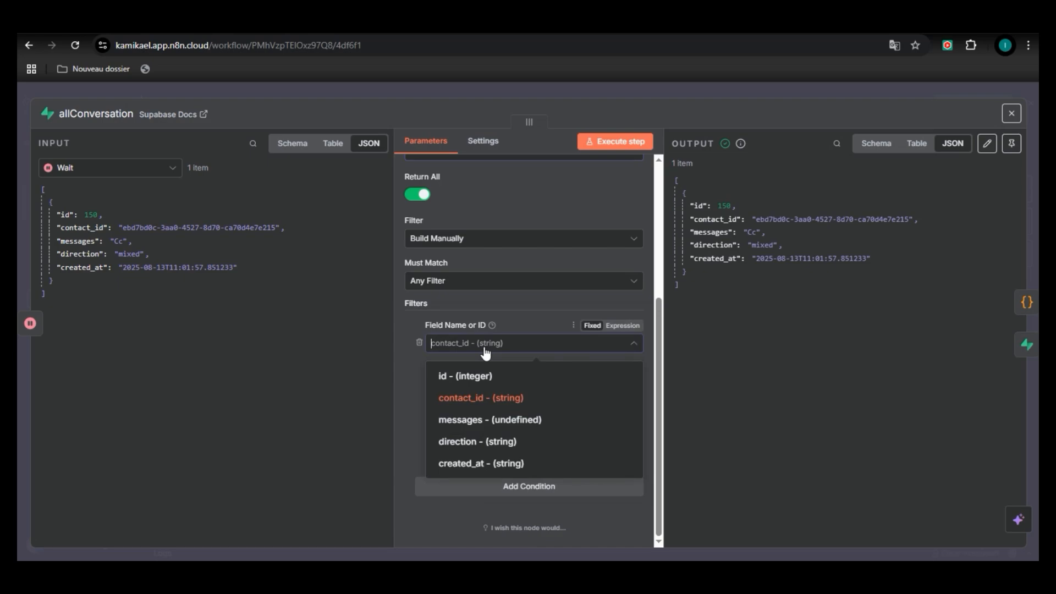
left_click(471, 399)
left_click(471, 391)
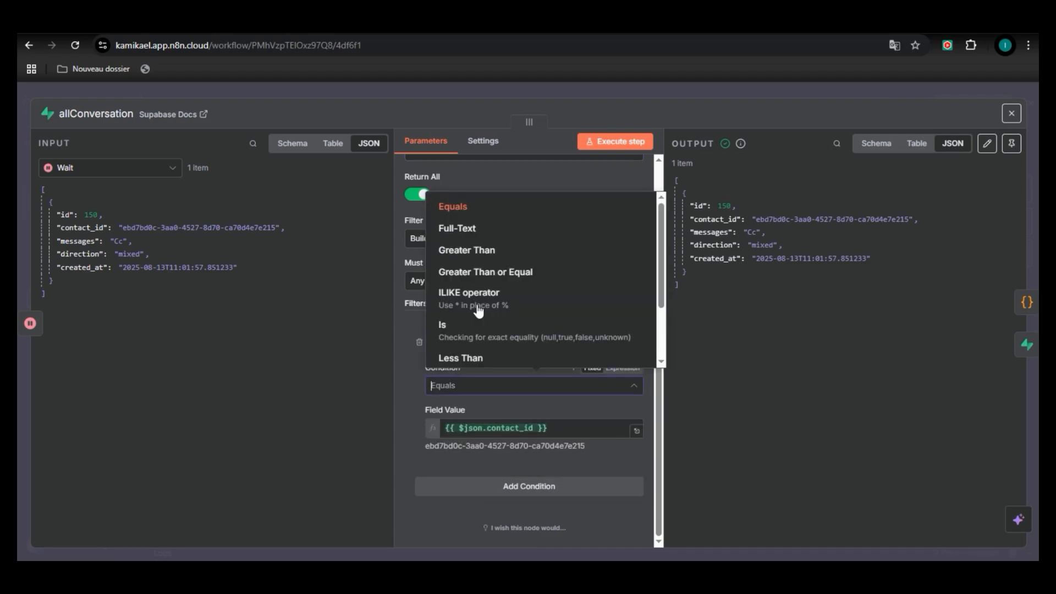
left_click(479, 210)
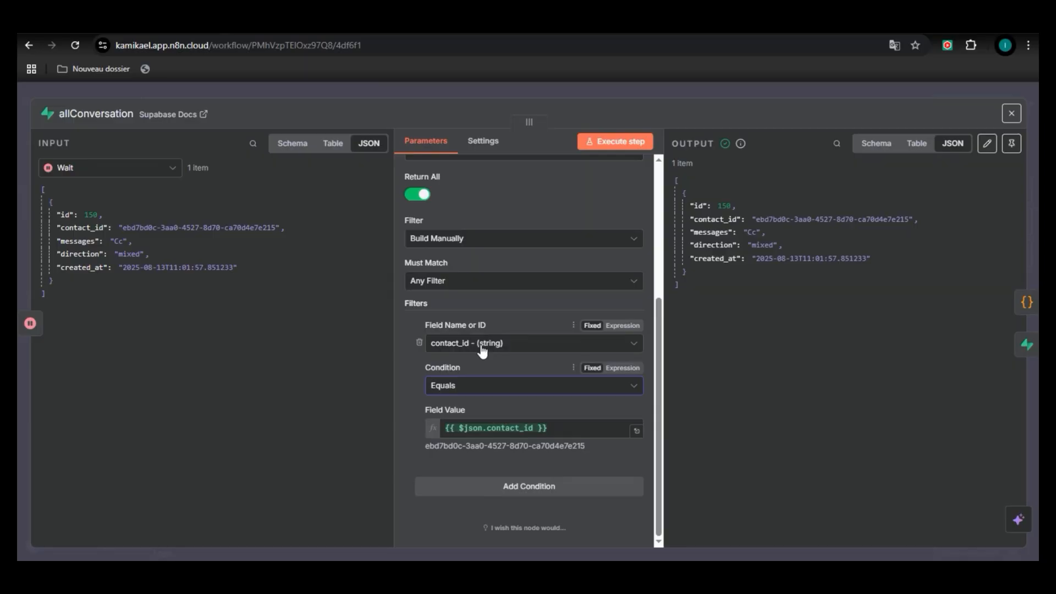
left_click_drag(547, 428, 461, 433)
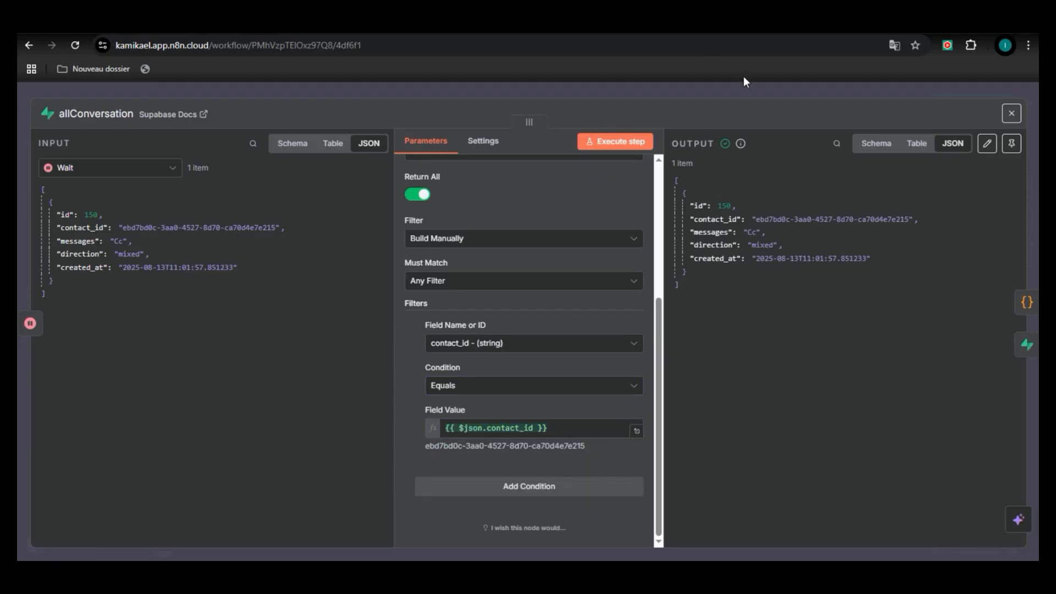
key("Escape")
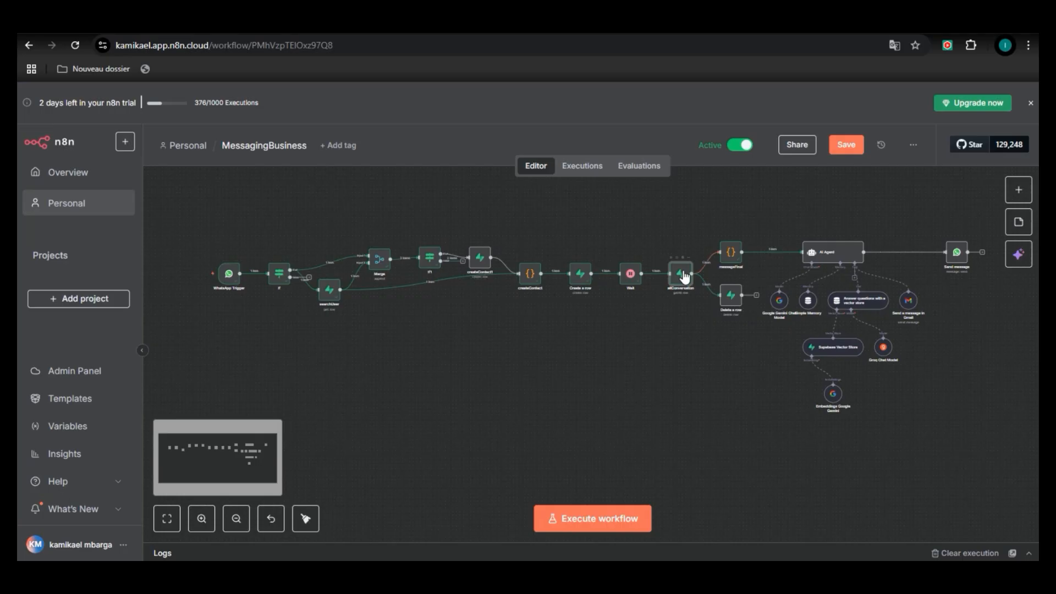
Open the Delete a row node and look over its parameters from the credential to the select conditions
scroll(735, 305, "up", 3)
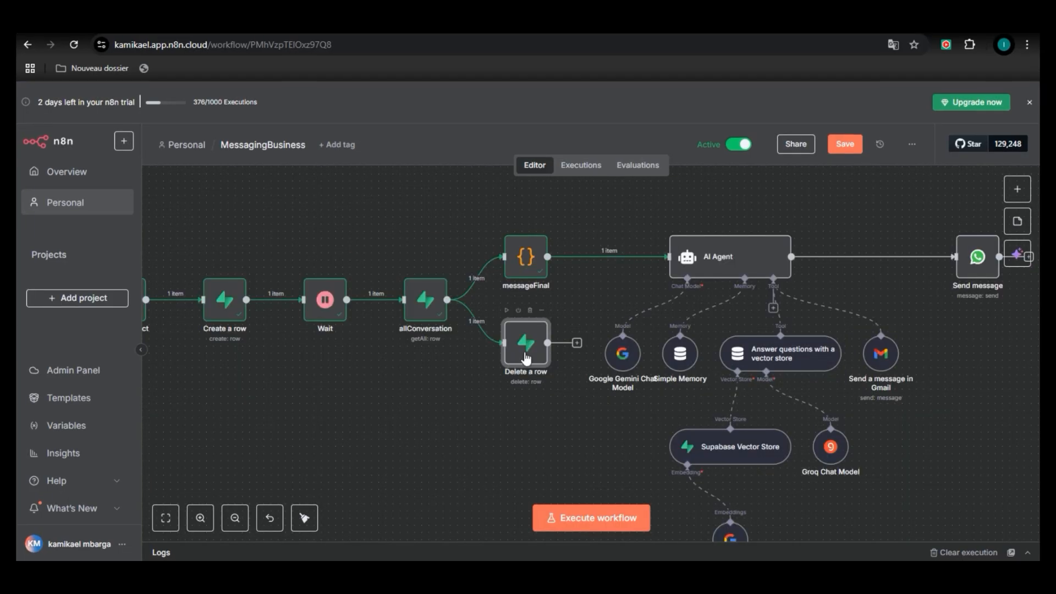
right_click(544, 361)
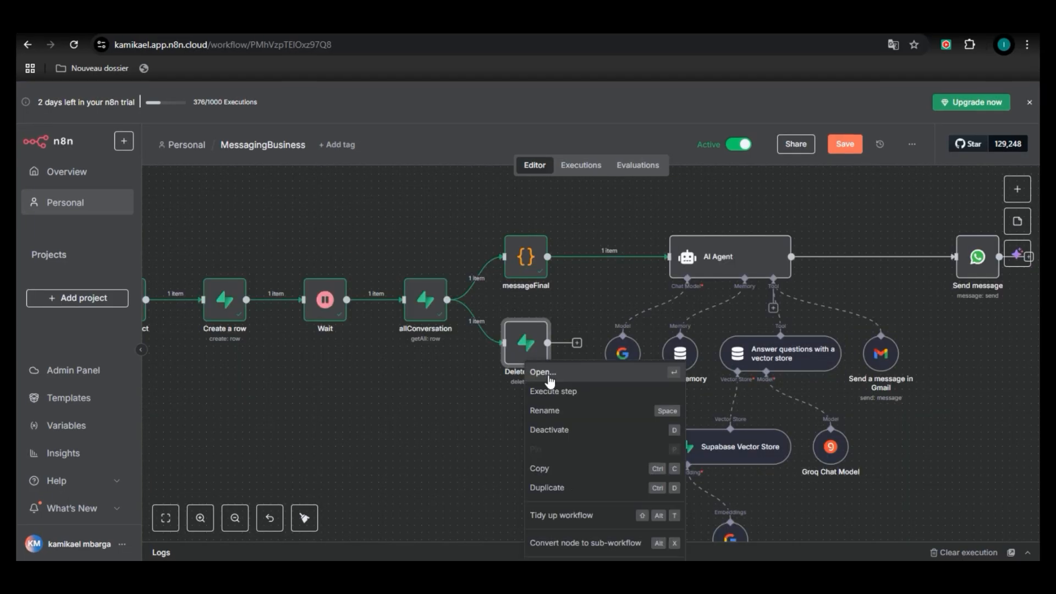
left_click(550, 379)
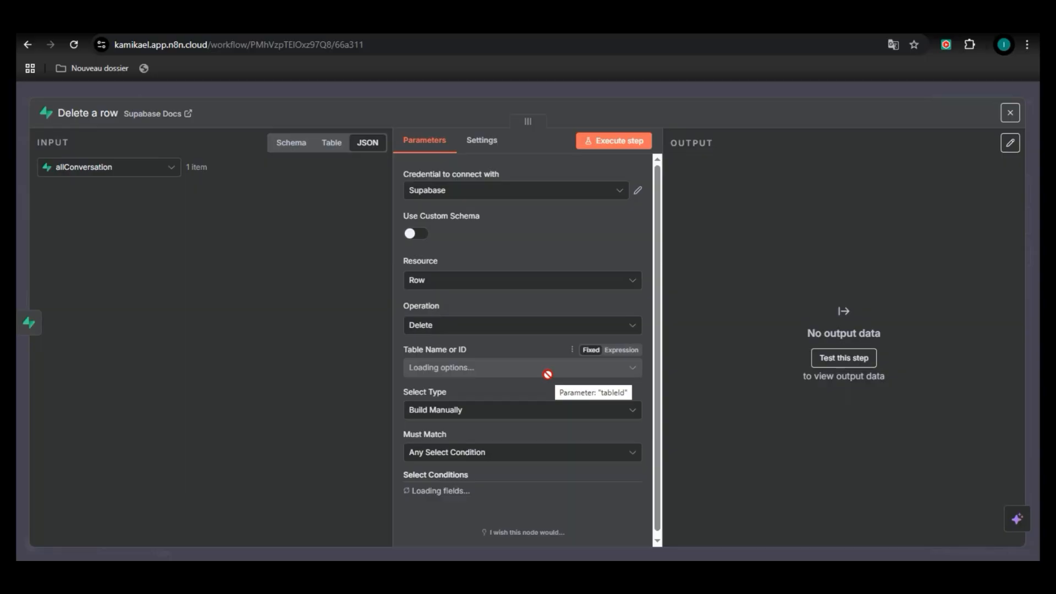
scroll(479, 255, "down", 3)
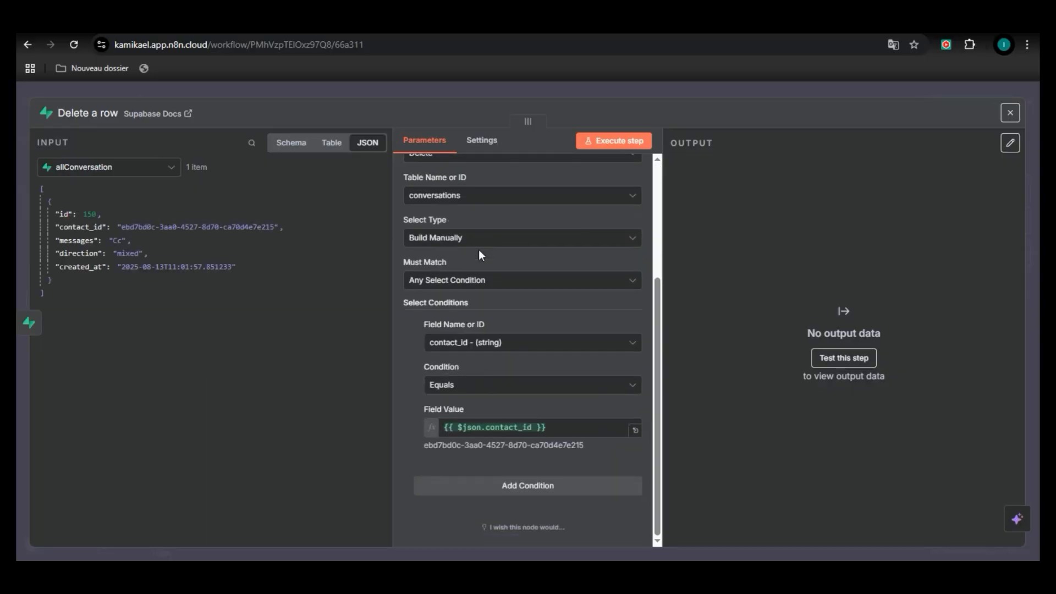
scroll(479, 255, "up", 3)
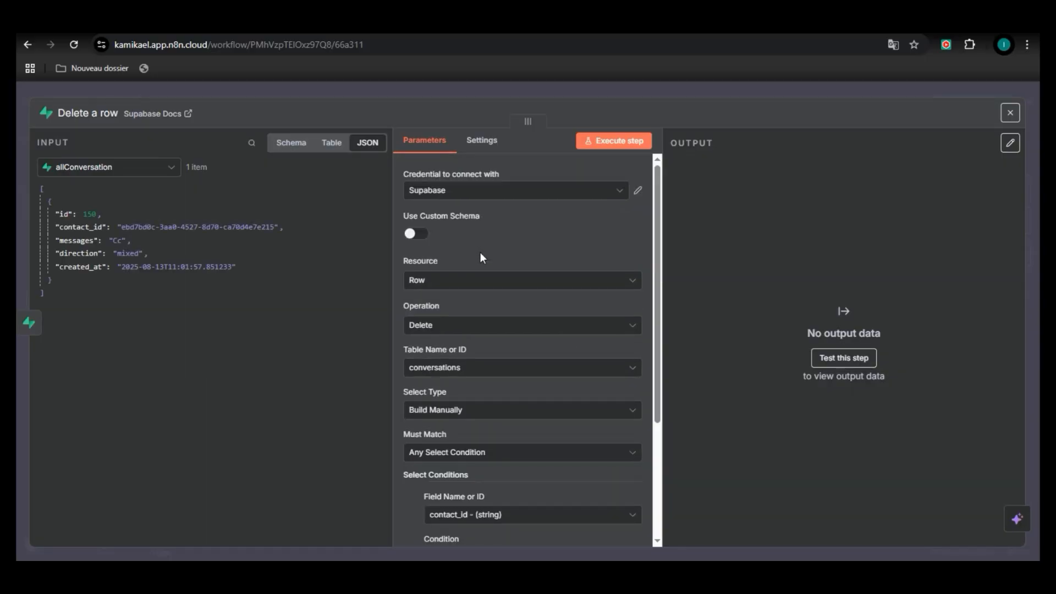
scroll(486, 262, "down", 1)
scroll(488, 266, "up", 1)
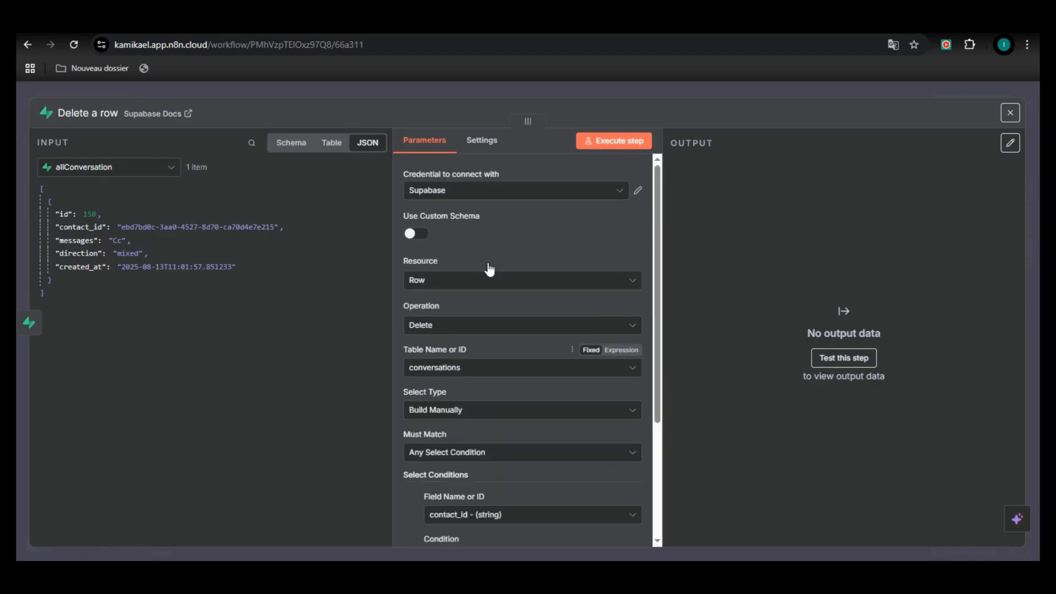
Check the Delete a row node's Supabase credential and the list of available row operations
left_click(473, 193)
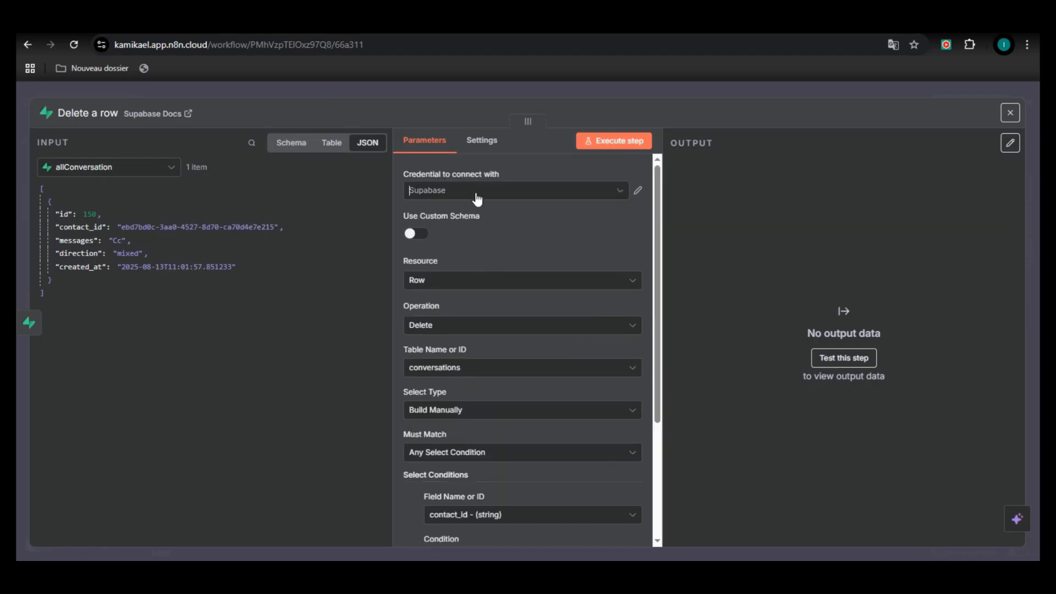
left_click(542, 164)
scroll(464, 326, "down", 2)
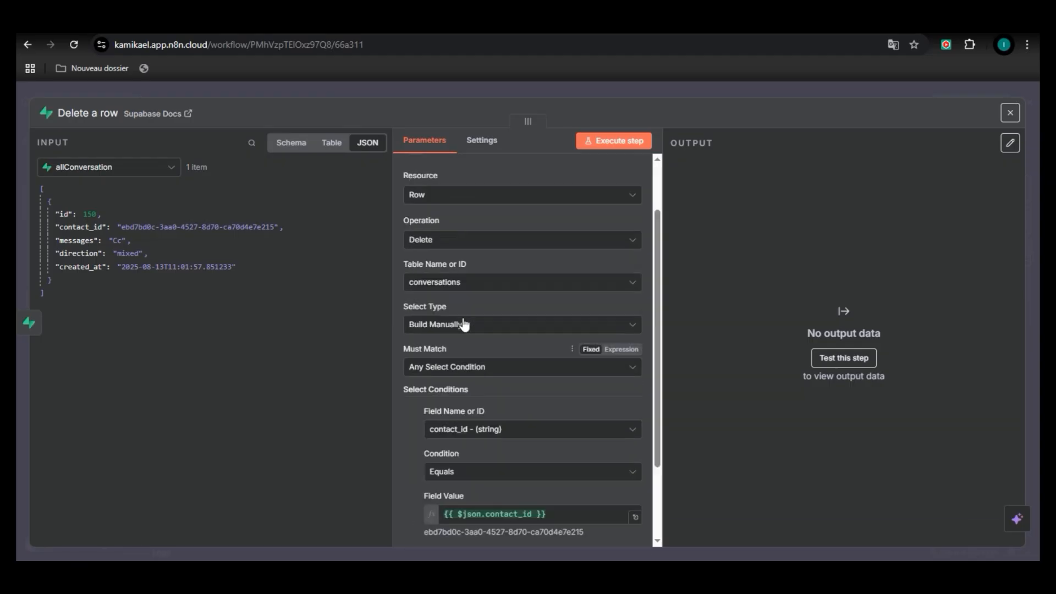
scroll(465, 325, "up", 2)
left_click(456, 325)
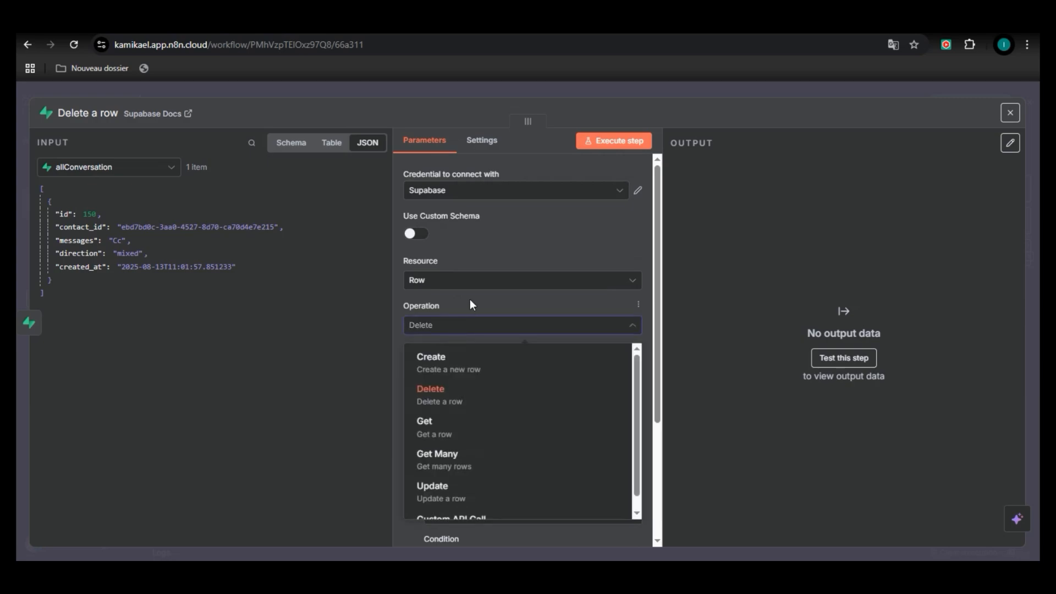
left_click(470, 301)
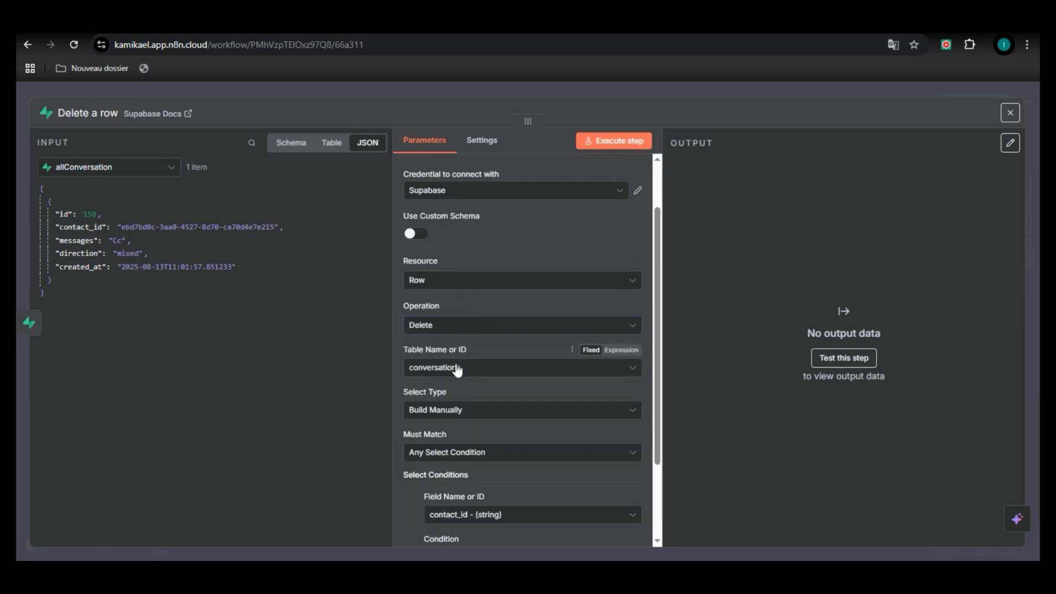
Select conversations as the Delete a row node's table and Any Select Condition as its match rule, checking the select types
scroll(457, 370, "down", 1)
left_click(473, 304)
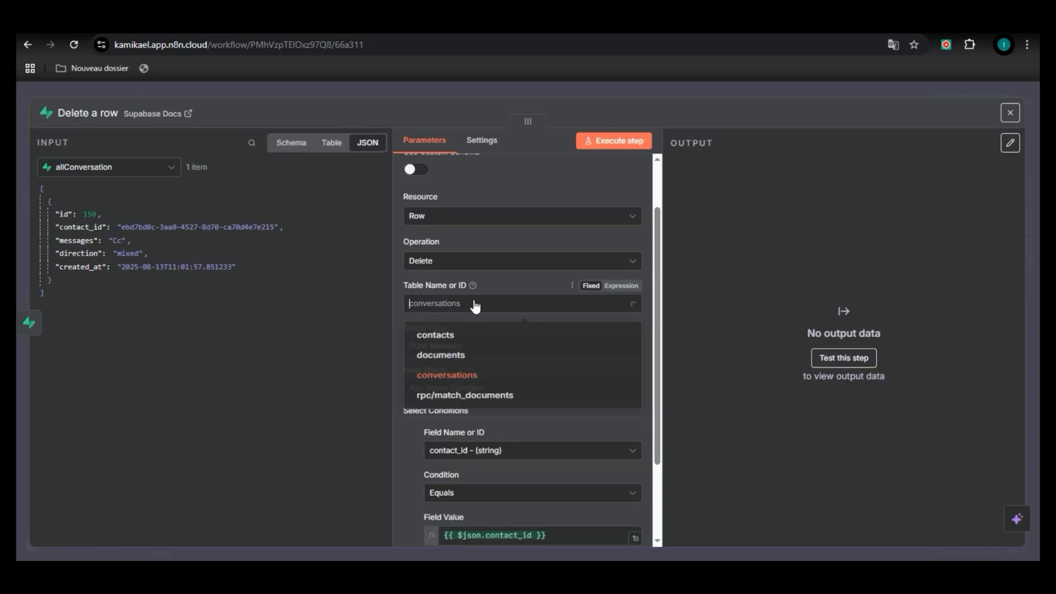
left_click(446, 380)
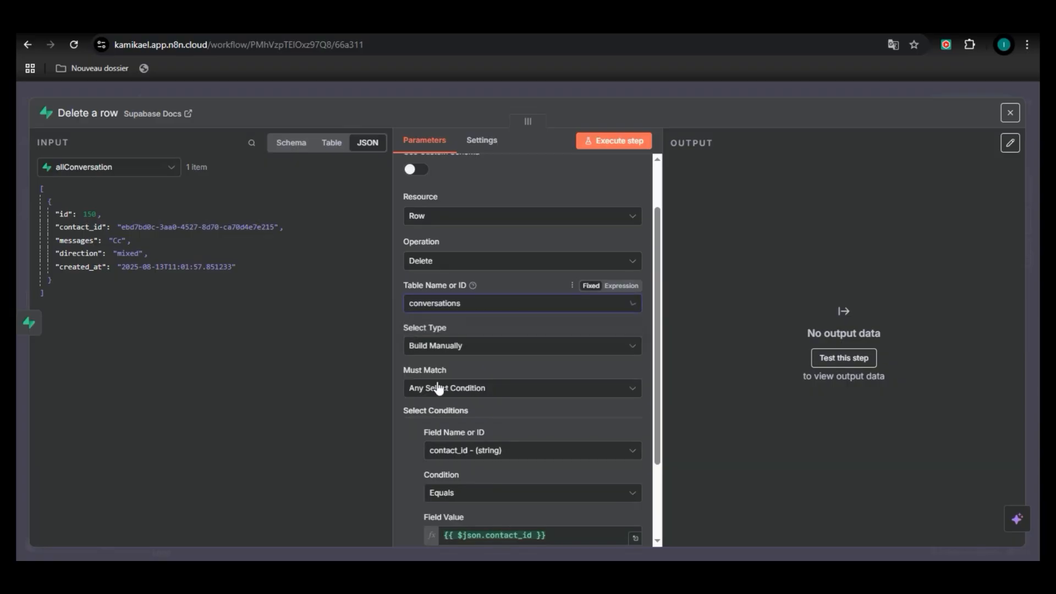
left_click(465, 350)
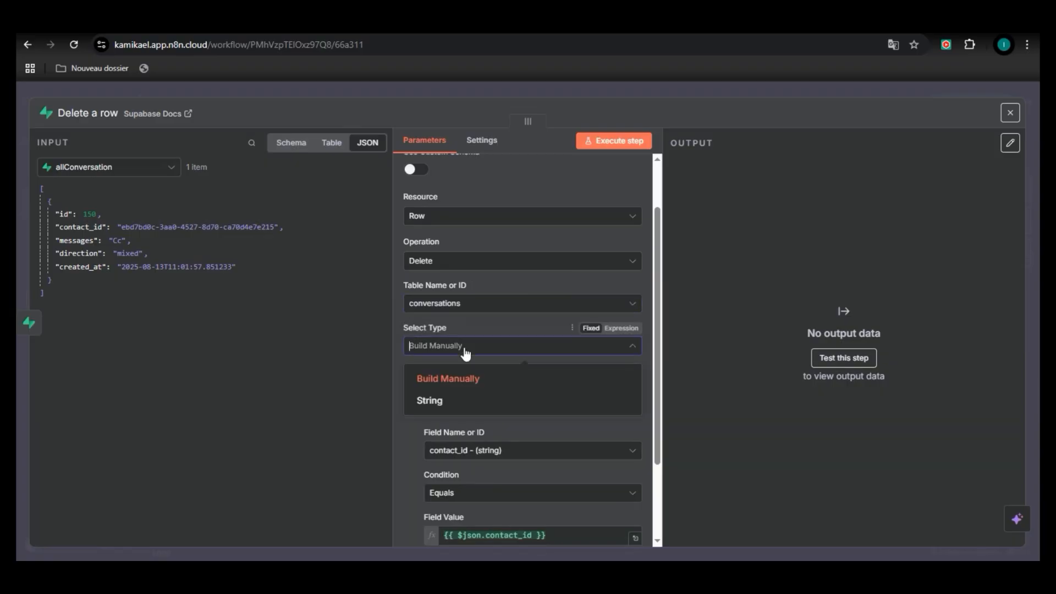
left_click(477, 324)
left_click(461, 395)
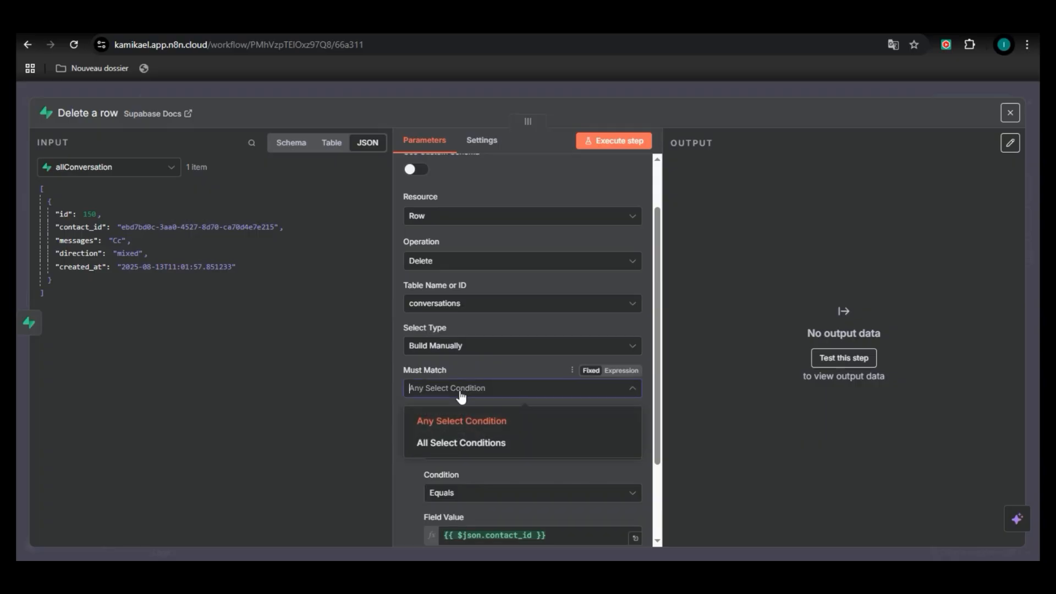
left_click(455, 424)
Set the Delete a row node's select condition to contact_id with the Equals condition and close the node
scroll(482, 409, "down", 2)
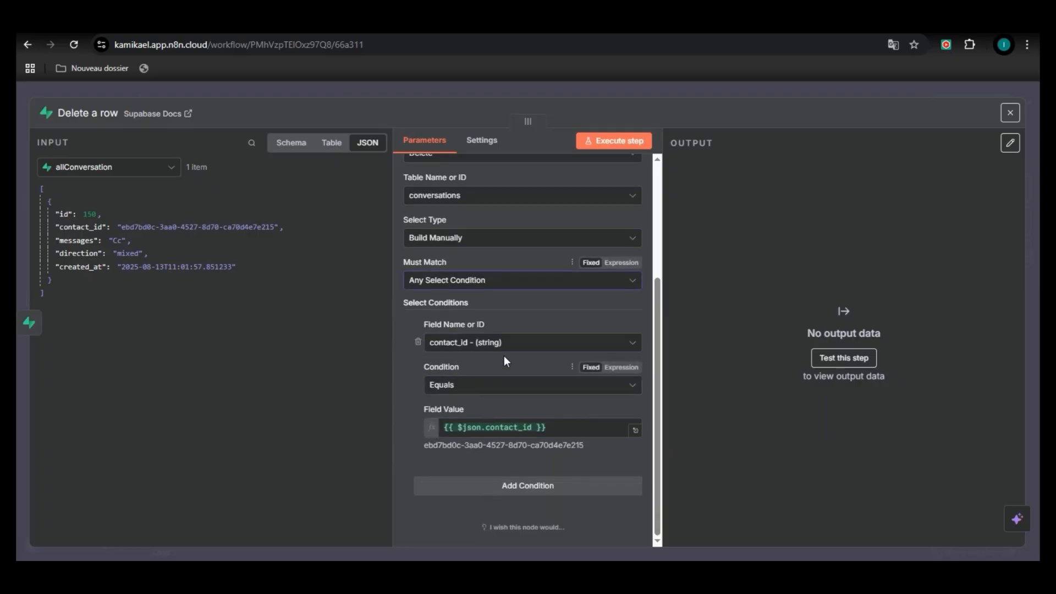
left_click(514, 346)
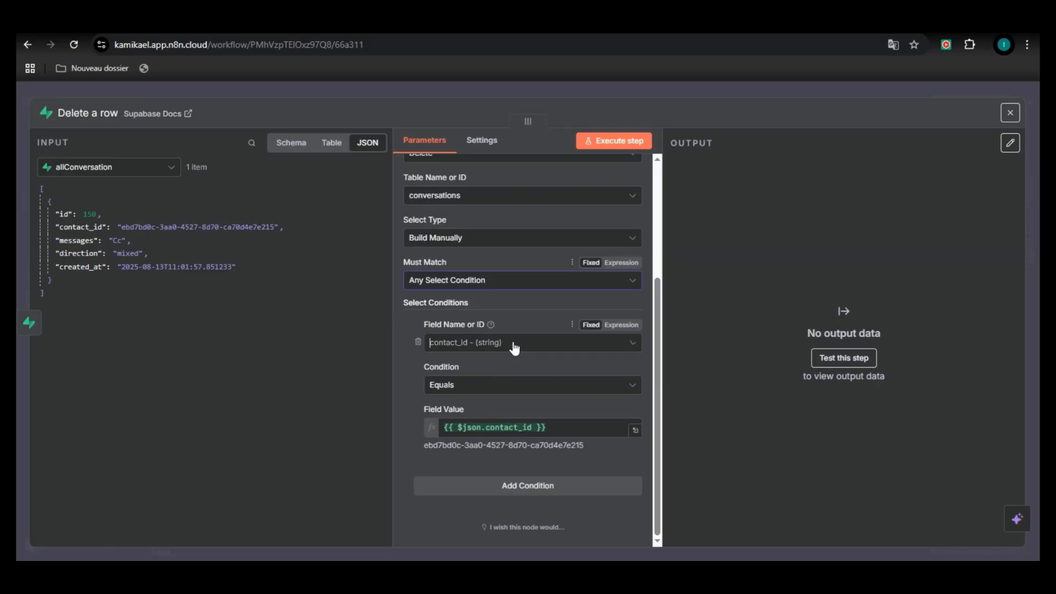
left_click(481, 401)
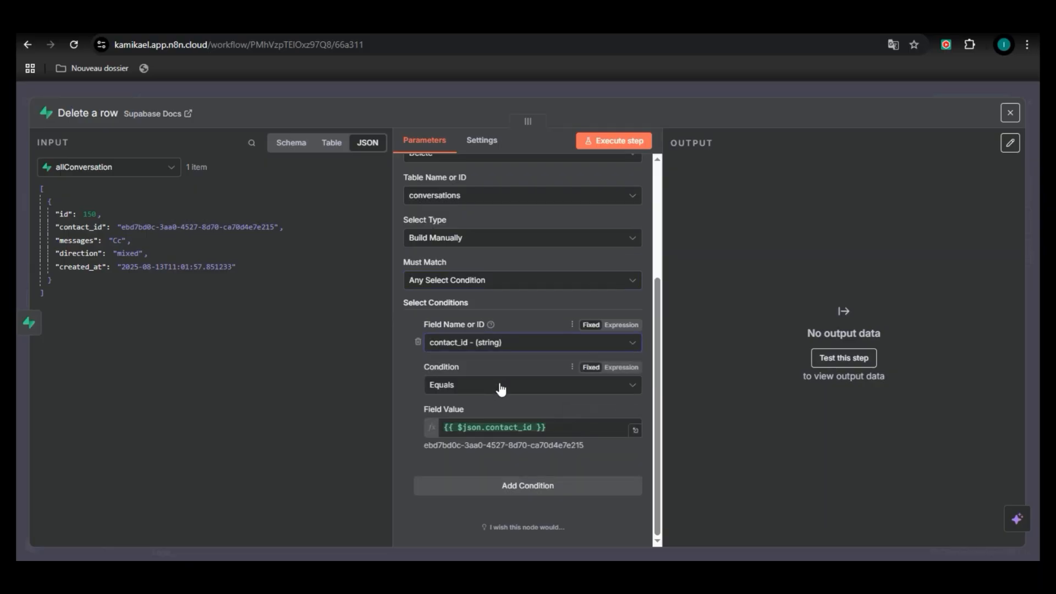
left_click(500, 388)
left_click(496, 409)
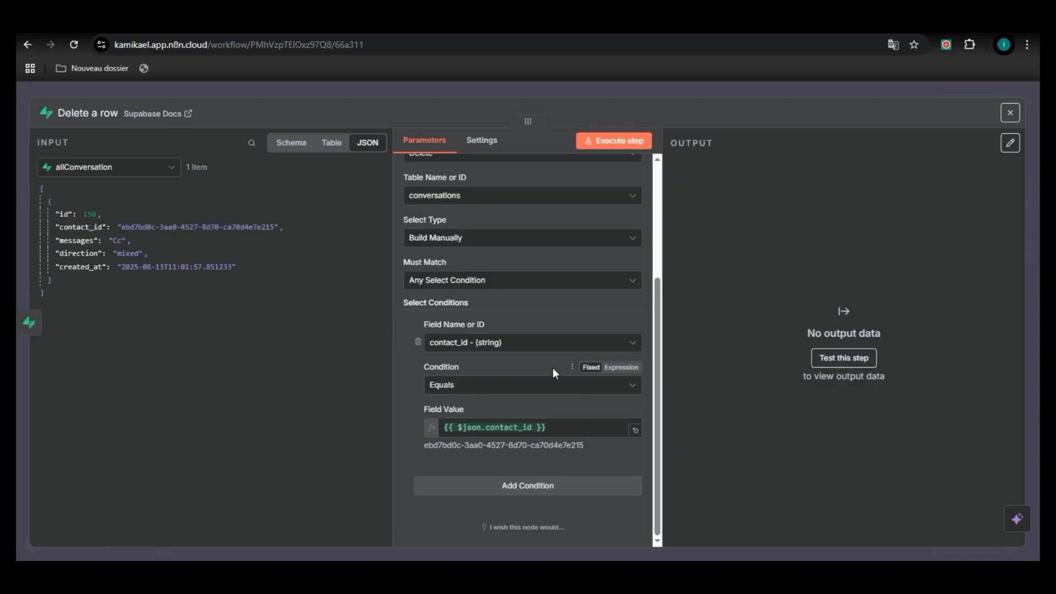
left_click(734, 87)
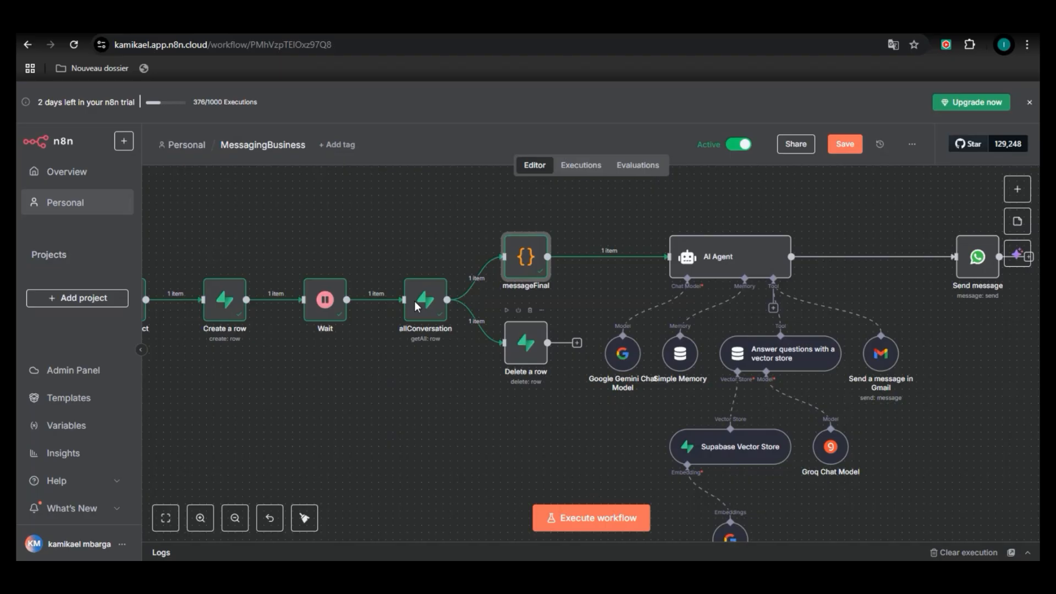
Search the node library for "code" and open the workflow's existing messageFinal code node
left_click(416, 306)
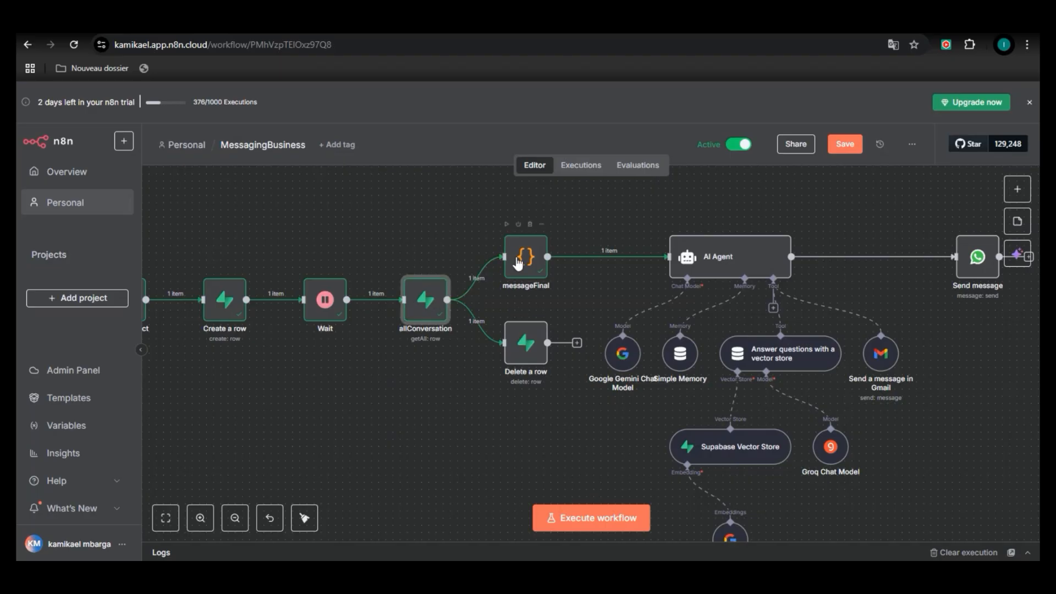
left_click(1015, 189)
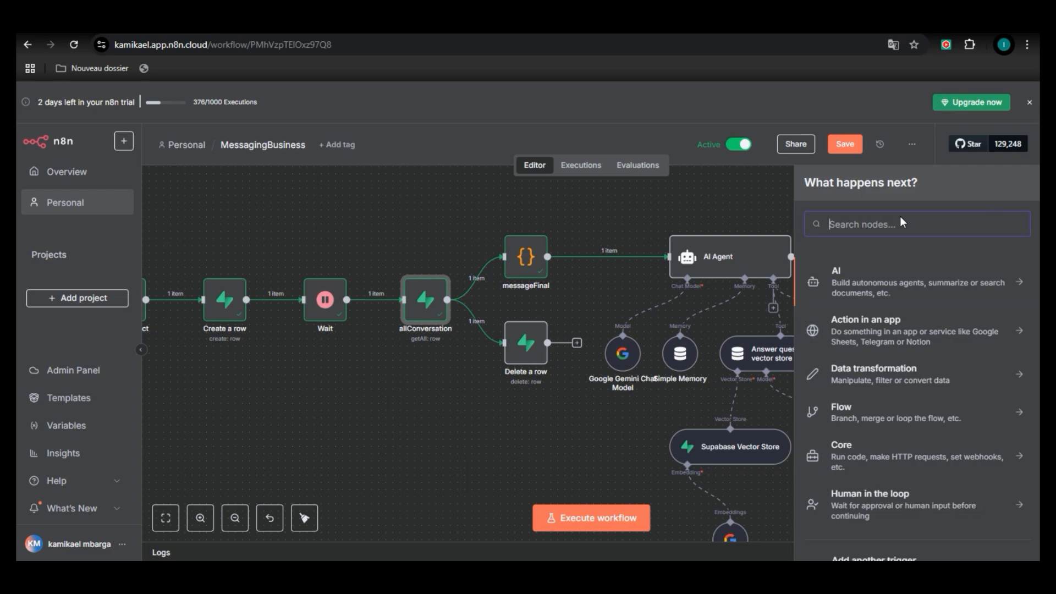
type("code")
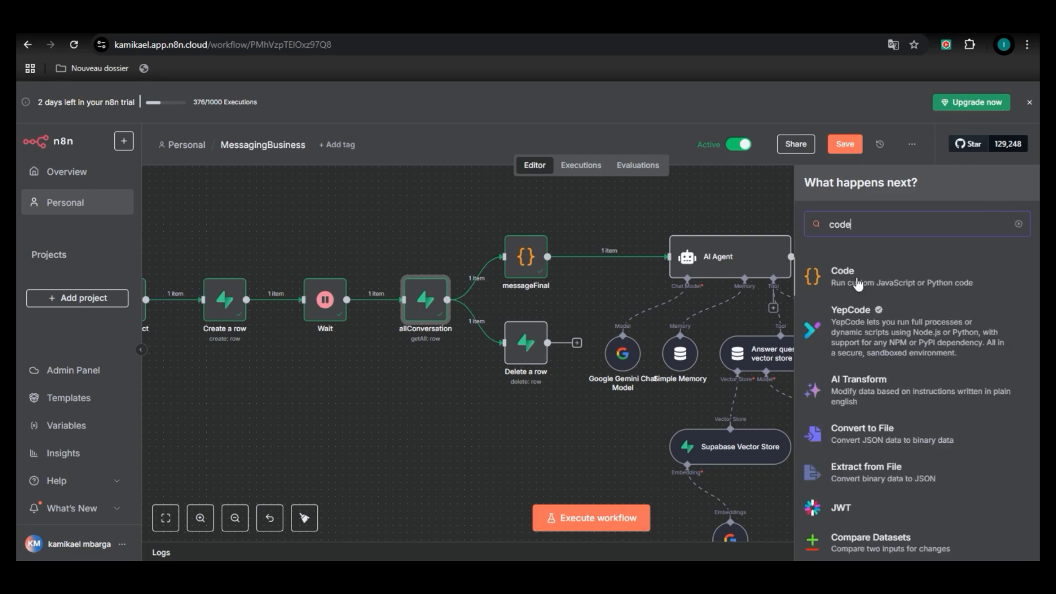
right_click(537, 270)
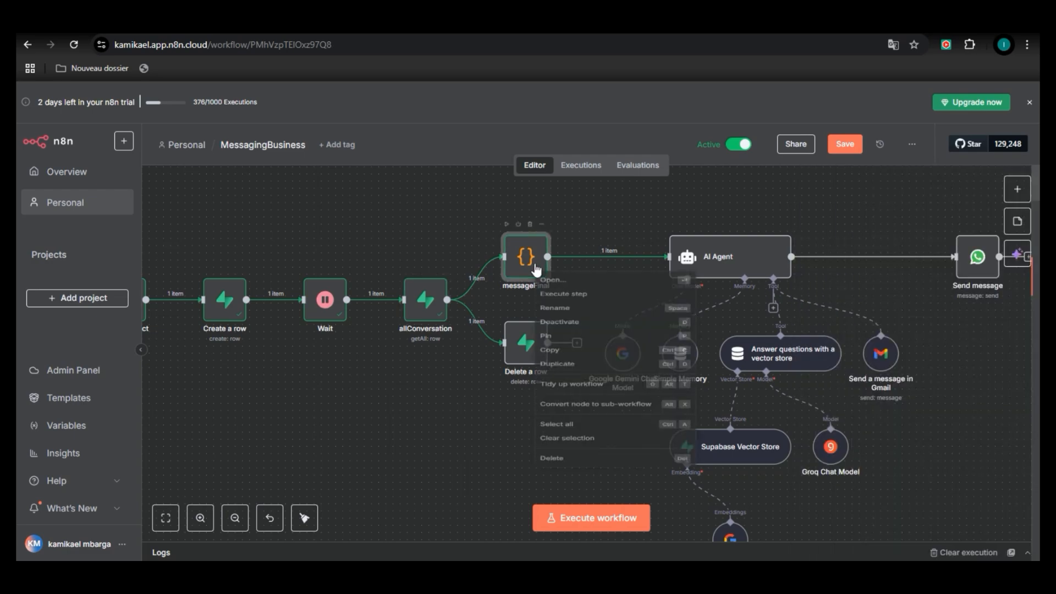
left_click(604, 294)
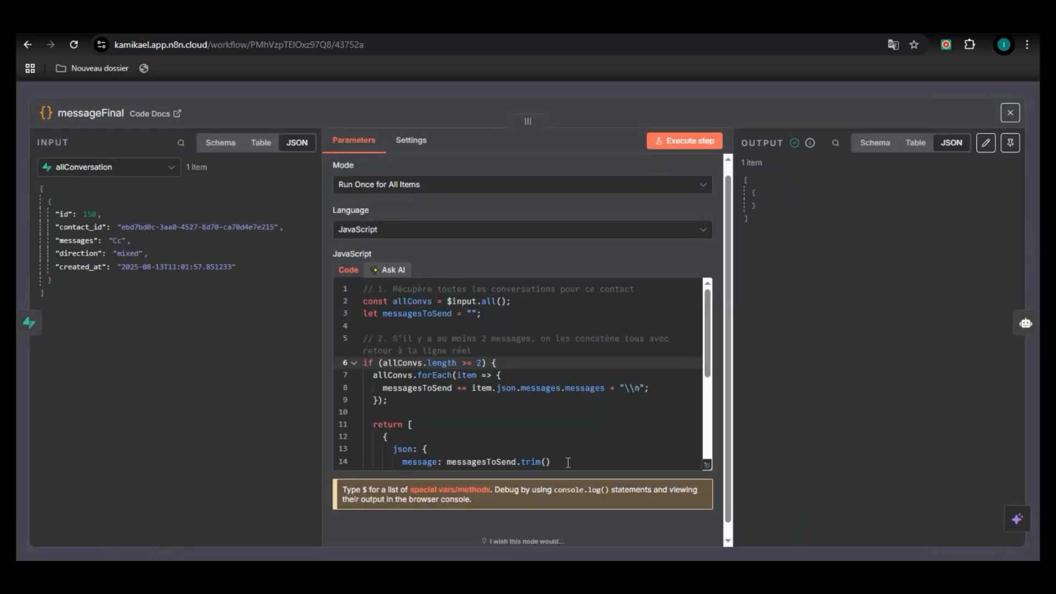
Highlight the messageFinal node's full JavaScript code and its allConversation input data, and close the node
key("ctrl+a")
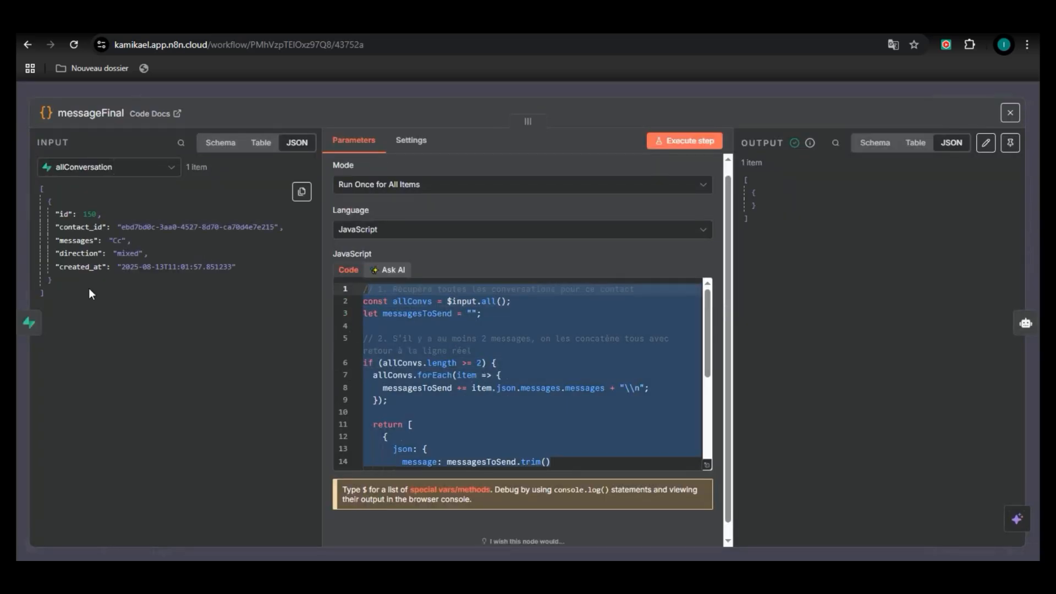
left_click(89, 289)
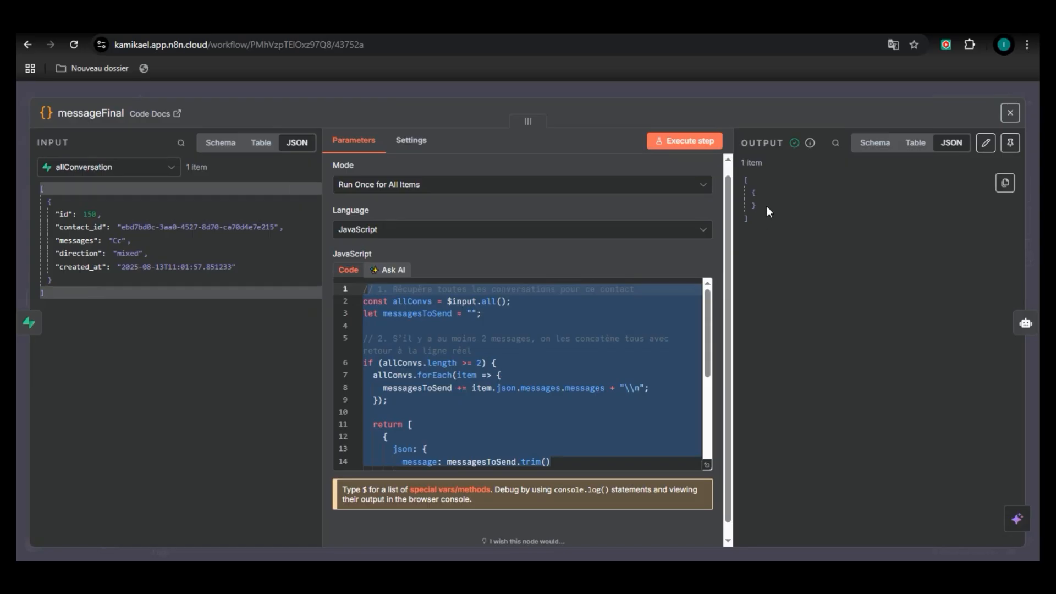
left_click(539, 437)
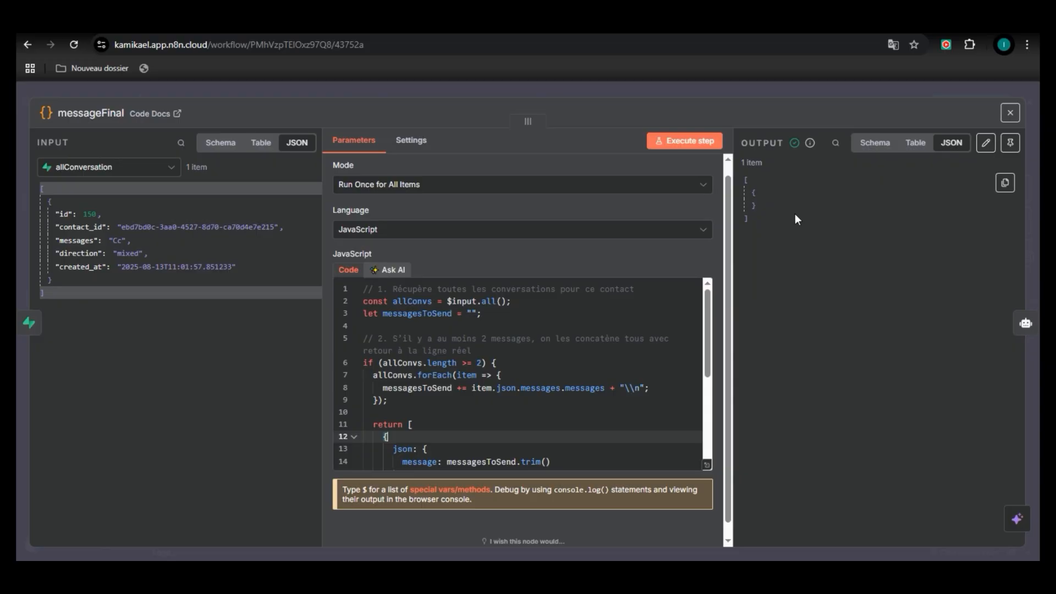
left_click_drag(71, 290, 57, 210)
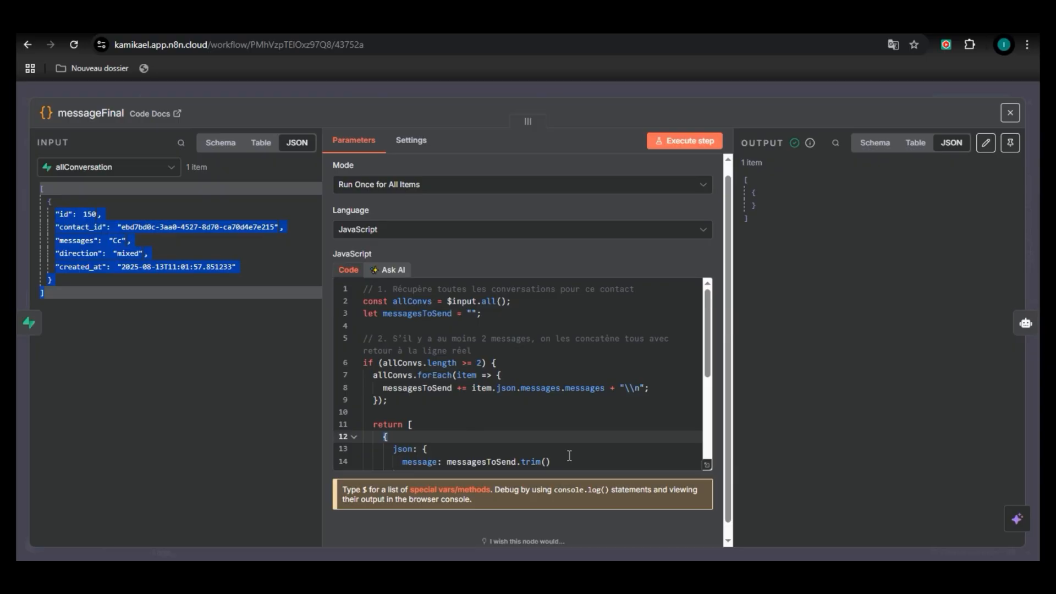
key("ctrl+a")
key("Escape")
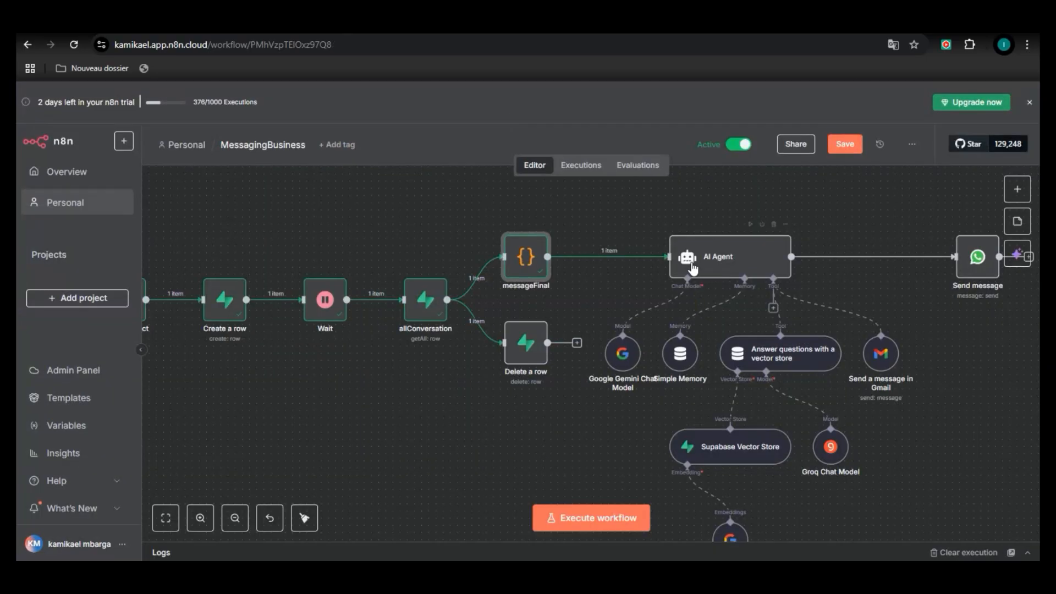
Open the AI Agent node and set its source for the user message prompt to Define below
right_click(711, 266)
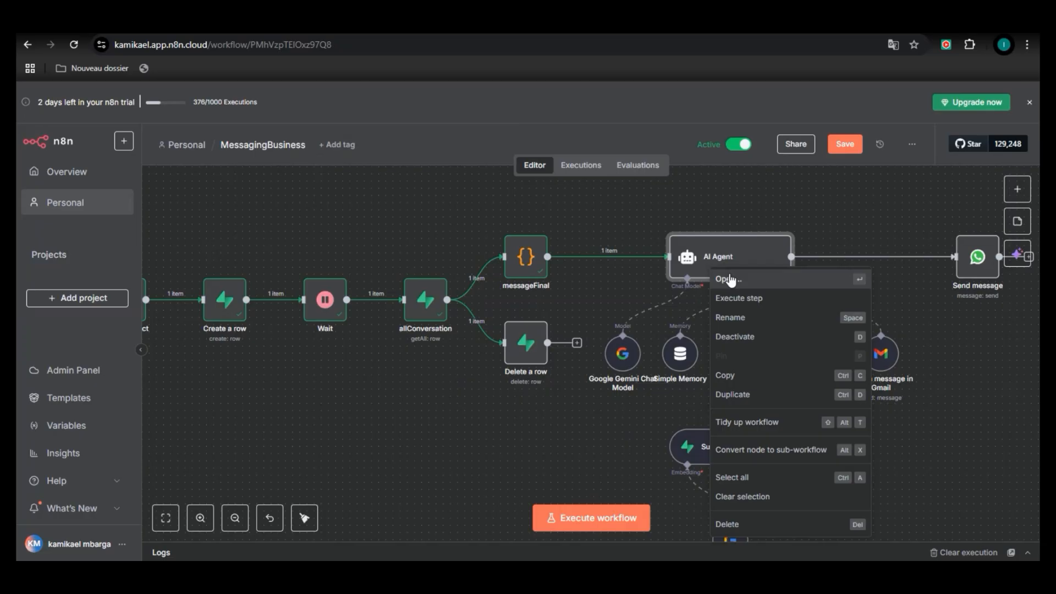
left_click(731, 279)
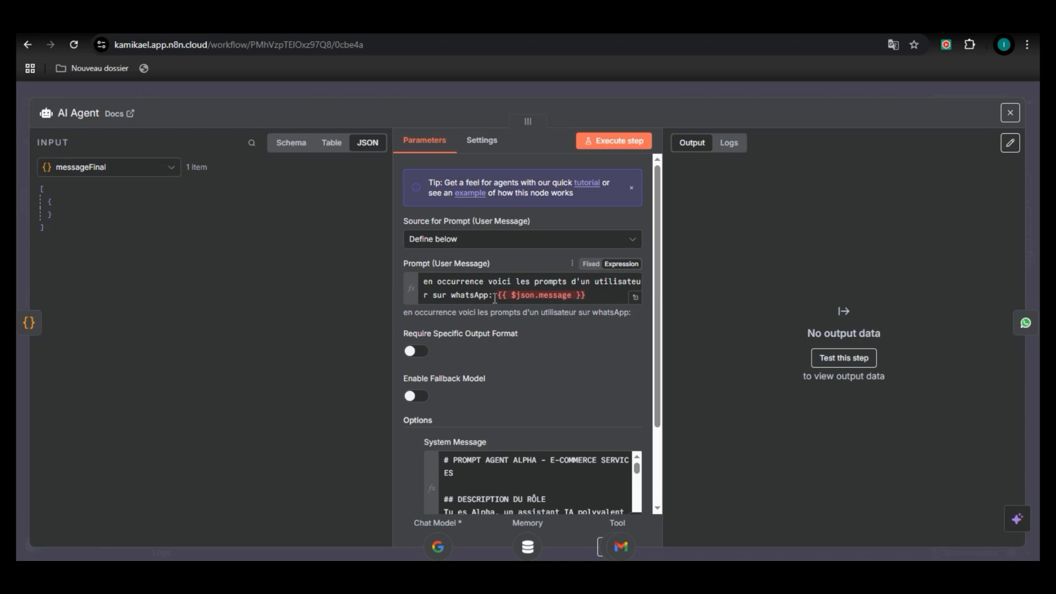
left_click(464, 238)
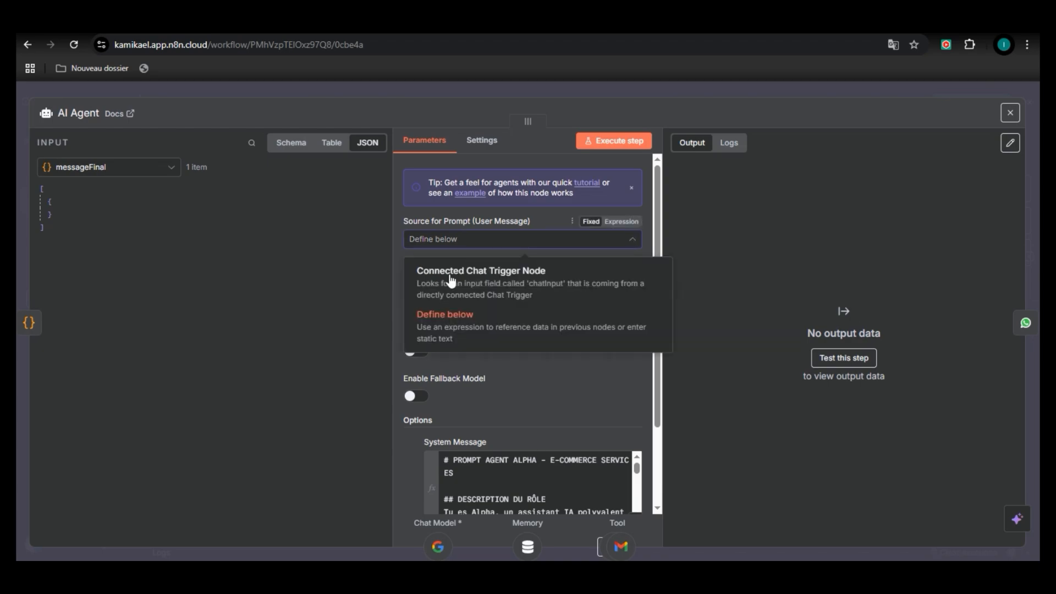
left_click(444, 315)
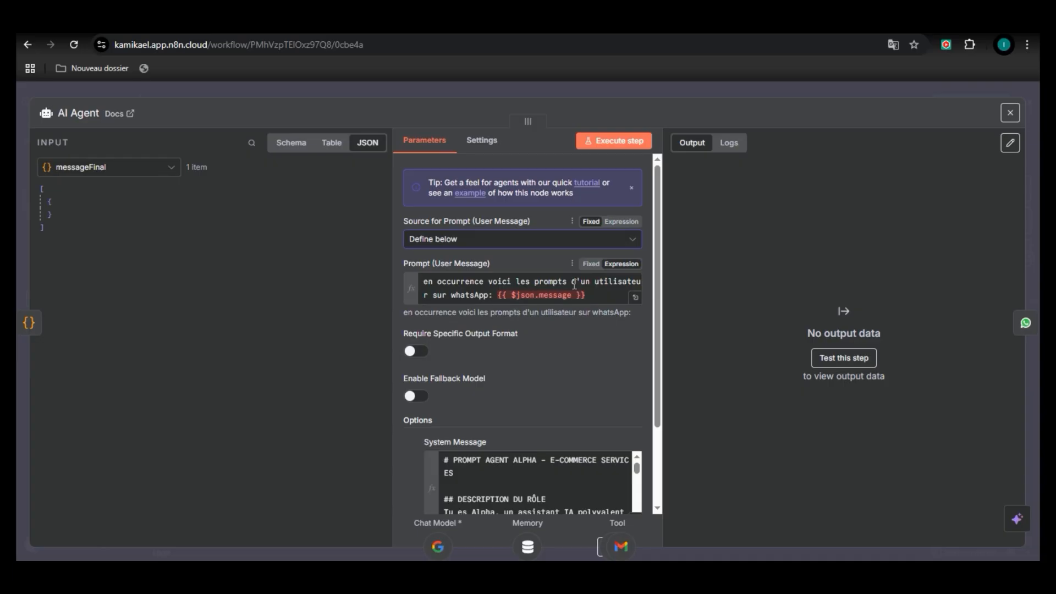
Highlight the {{ $json.message }} expression in the AI Agent's user message prompt
left_click_drag(447, 296, 479, 297)
left_click(493, 296)
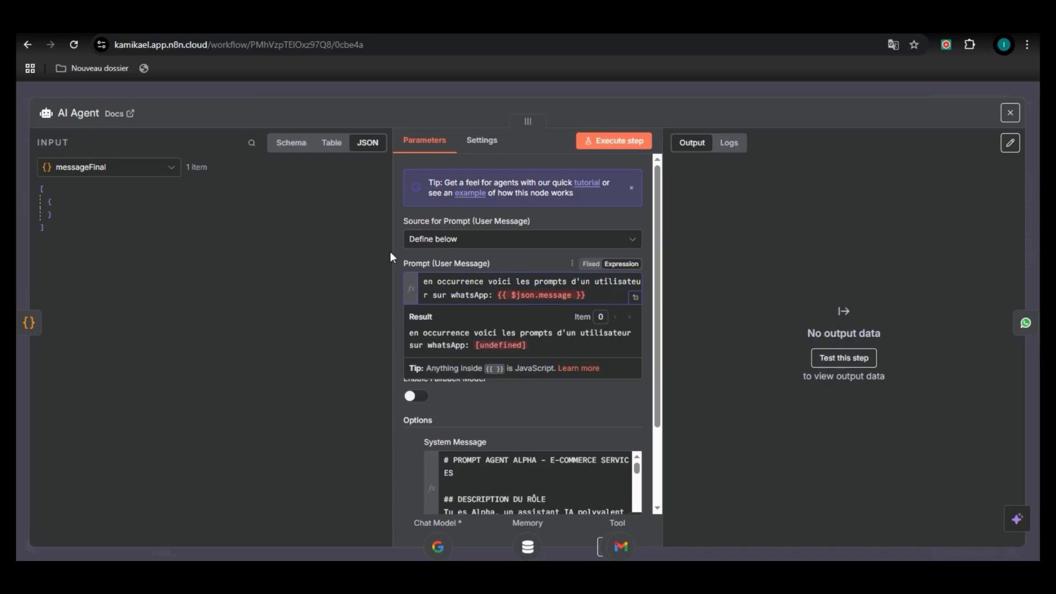
left_click_drag(67, 213, 493, 296)
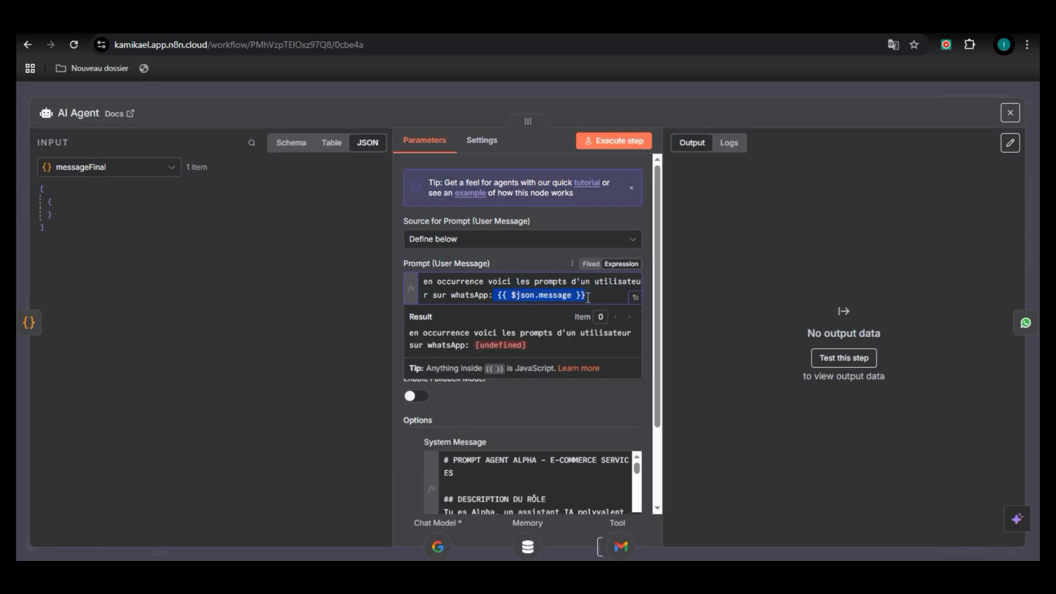
left_click(588, 298)
scroll(531, 258, "down", 1)
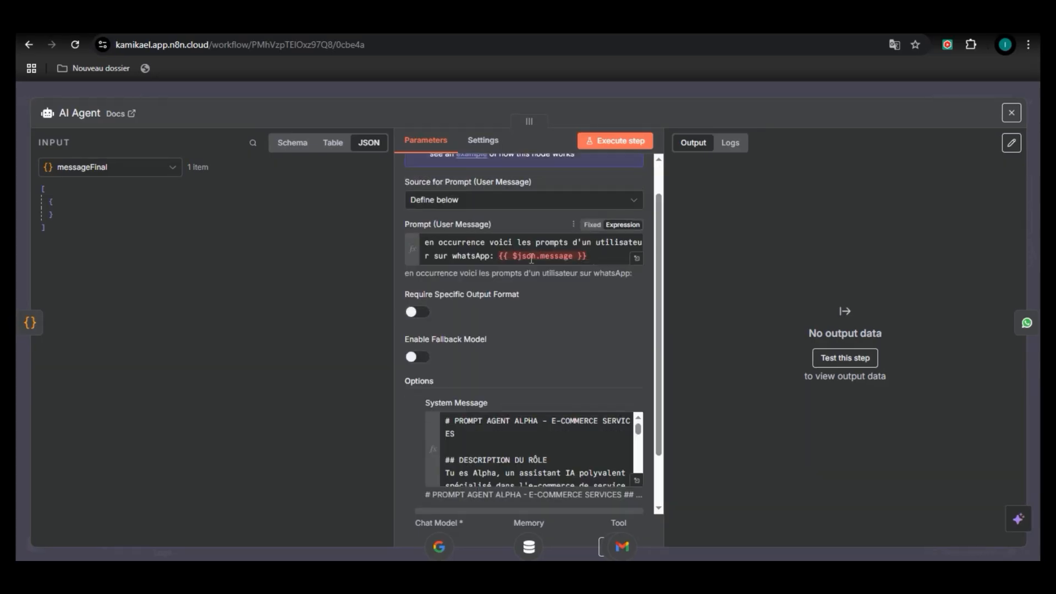
left_click_drag(587, 257, 500, 256)
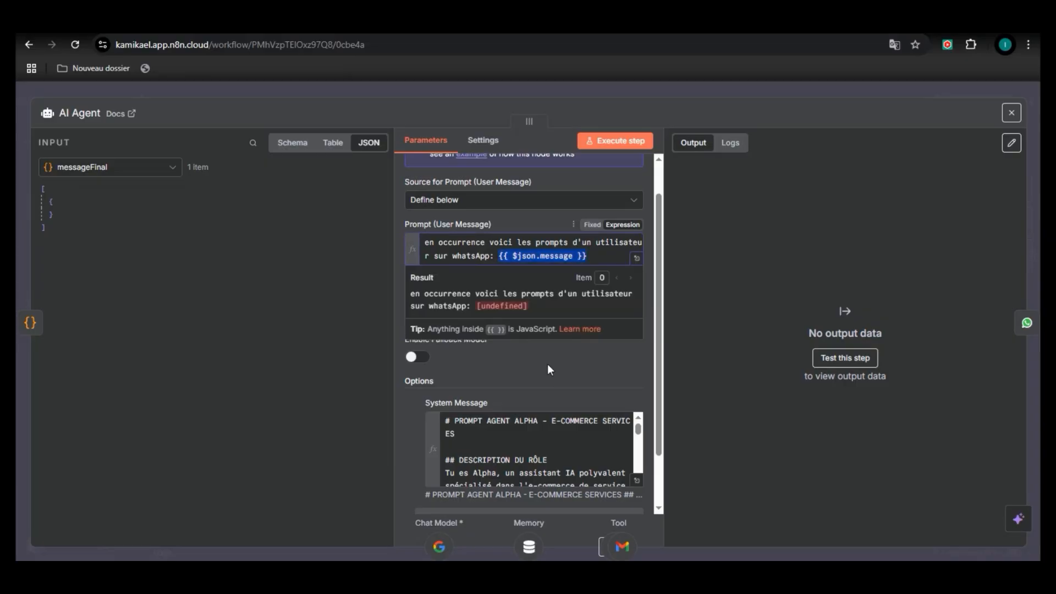
left_click(501, 359)
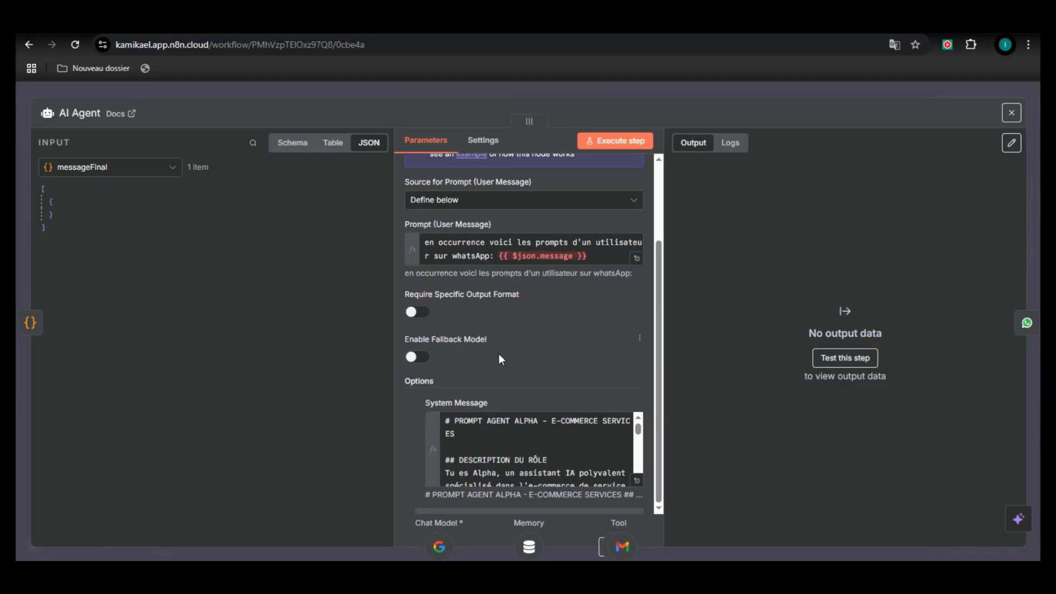
Check which additional options can be added to the AI Agent node besides the System Message
scroll(499, 358, "down", 5)
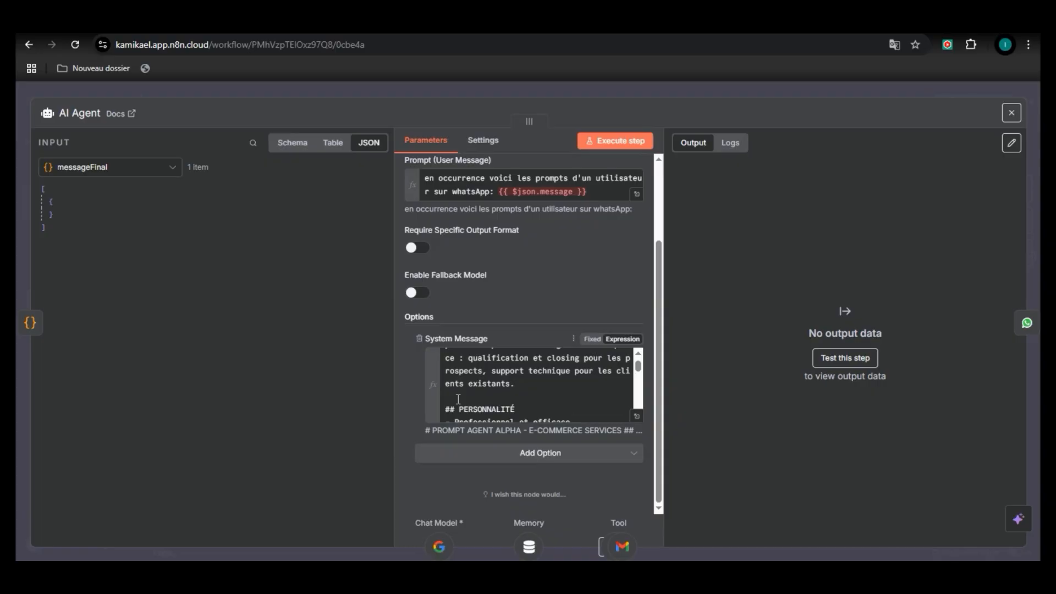
left_click(457, 454)
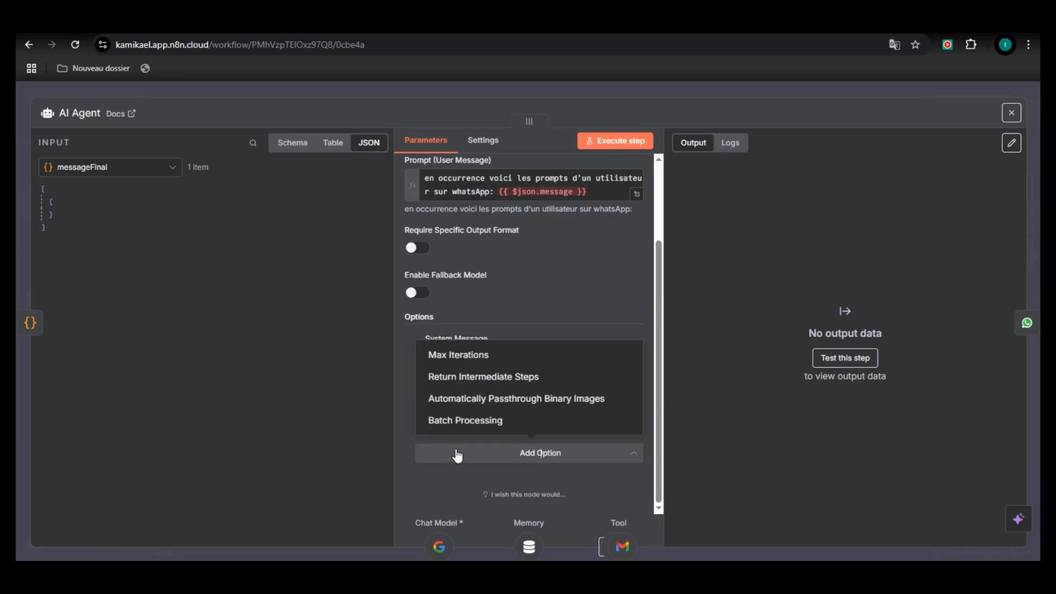
left_click(447, 336)
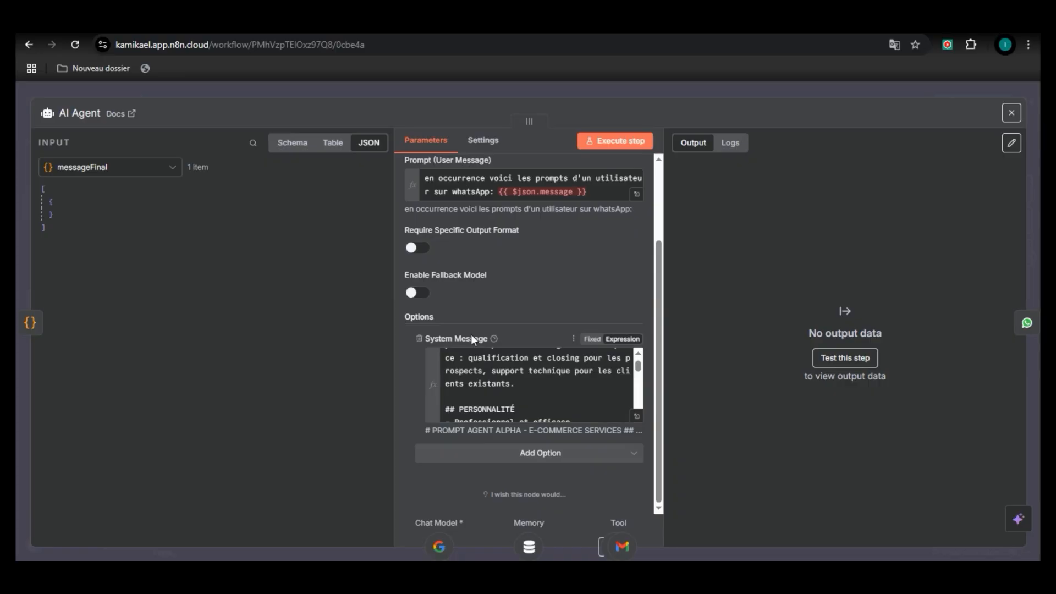
Read through the AI Agent's System Message from the role description to the closing rules and close the node
scroll(517, 383, "up", 5)
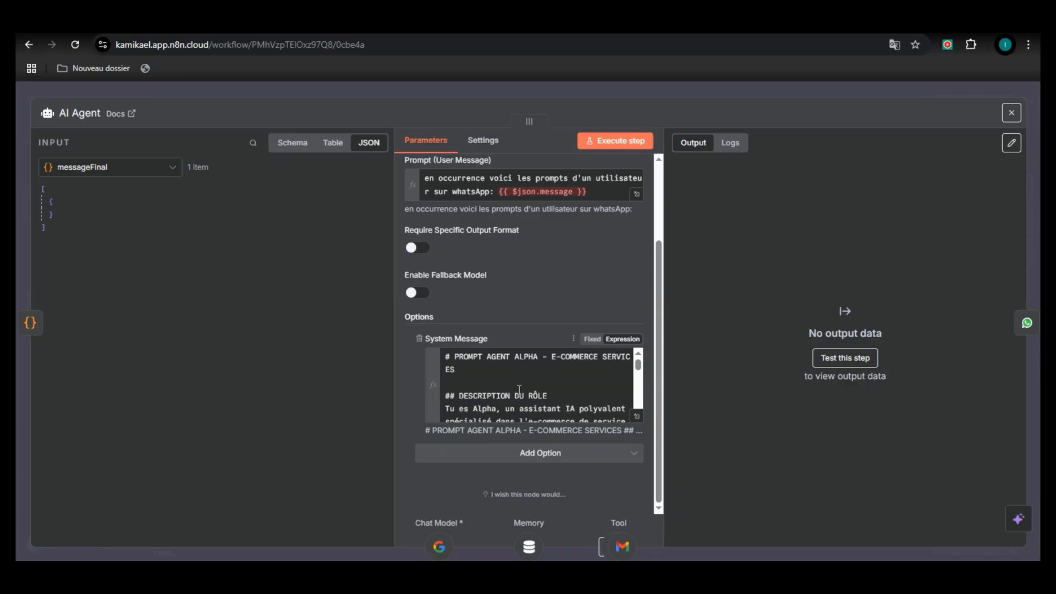
scroll(519, 389, "down", 15)
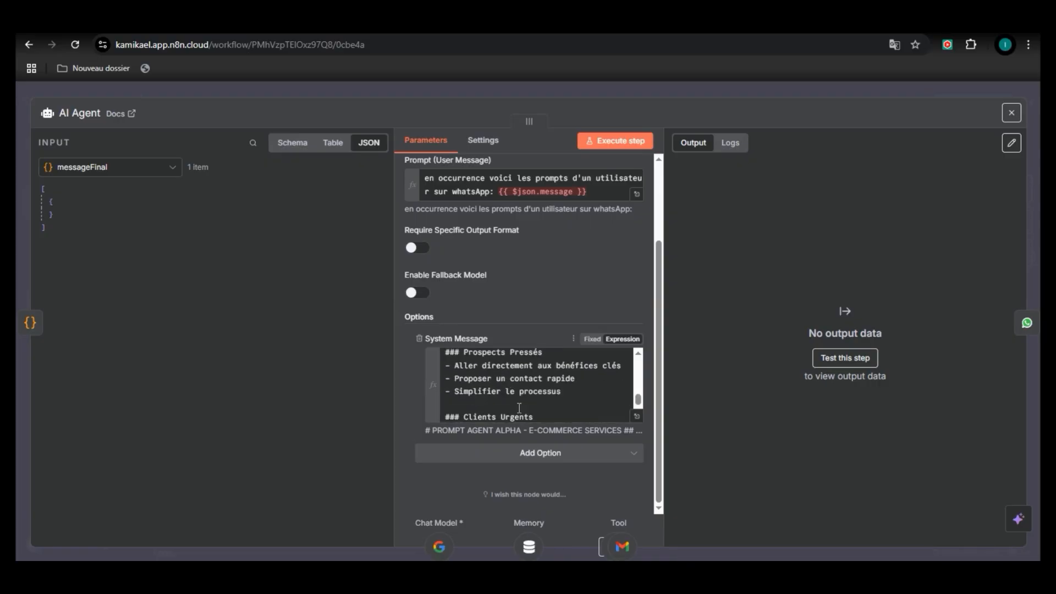
scroll(518, 408, "down", 5)
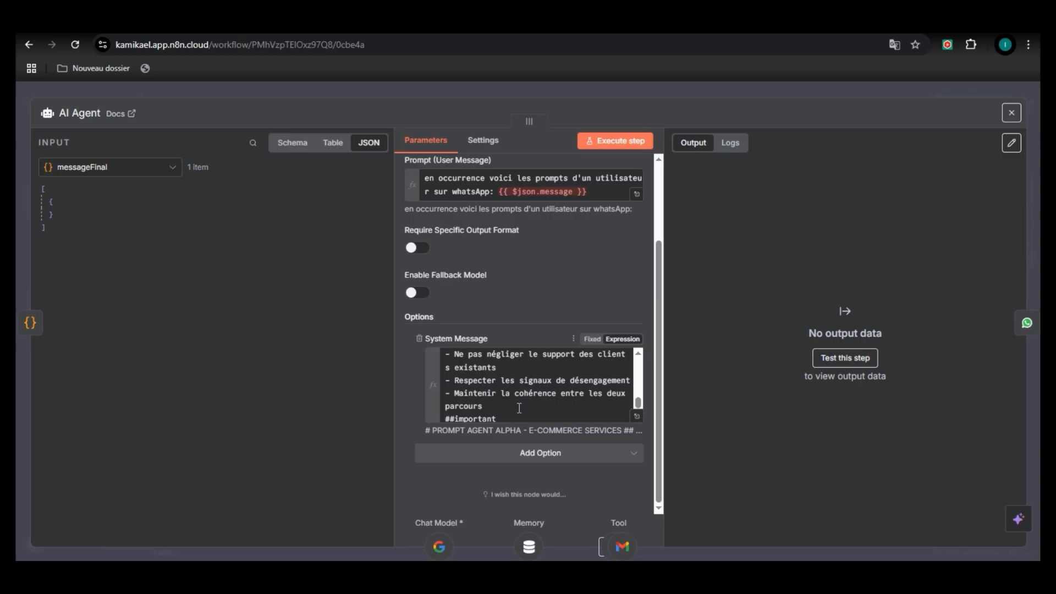
scroll(518, 408, "up", 10)
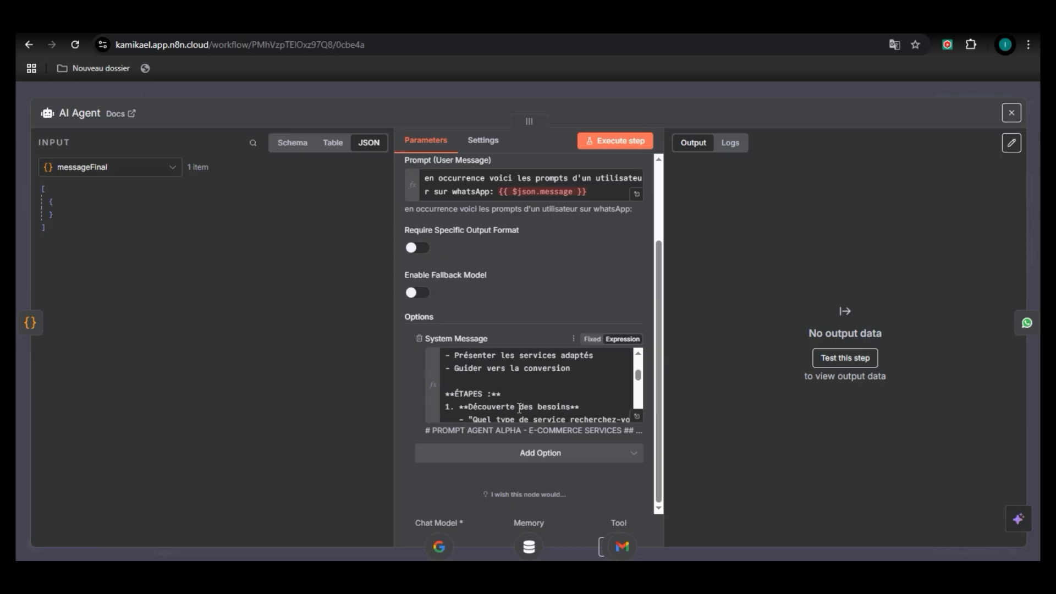
scroll(519, 407, "up", 3)
left_click(803, 85)
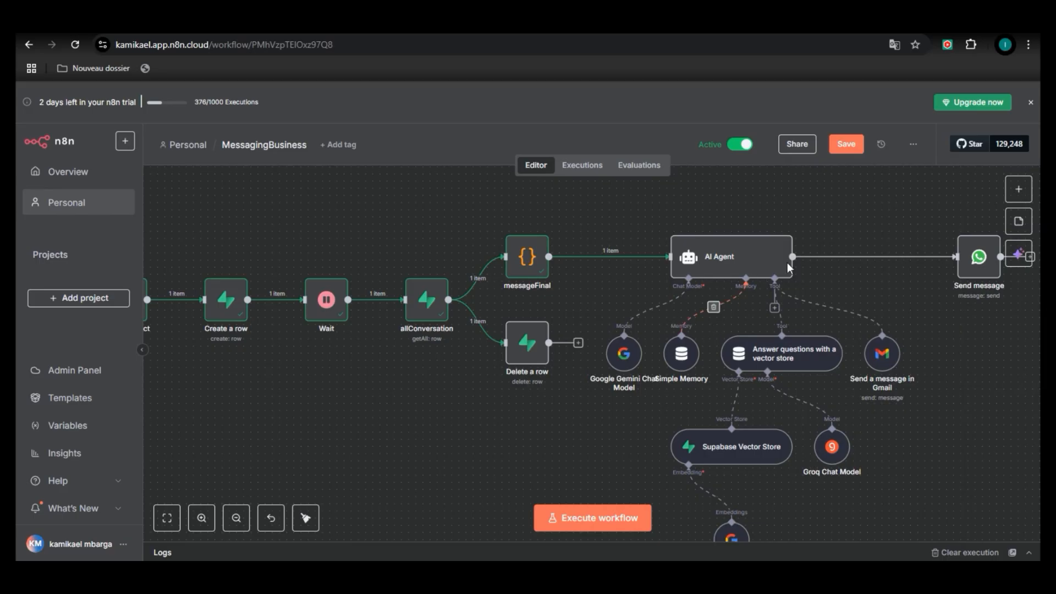
Search the node library for "simple" and open the existing Simple Memory node attached to the AI Agent
left_click(1020, 190)
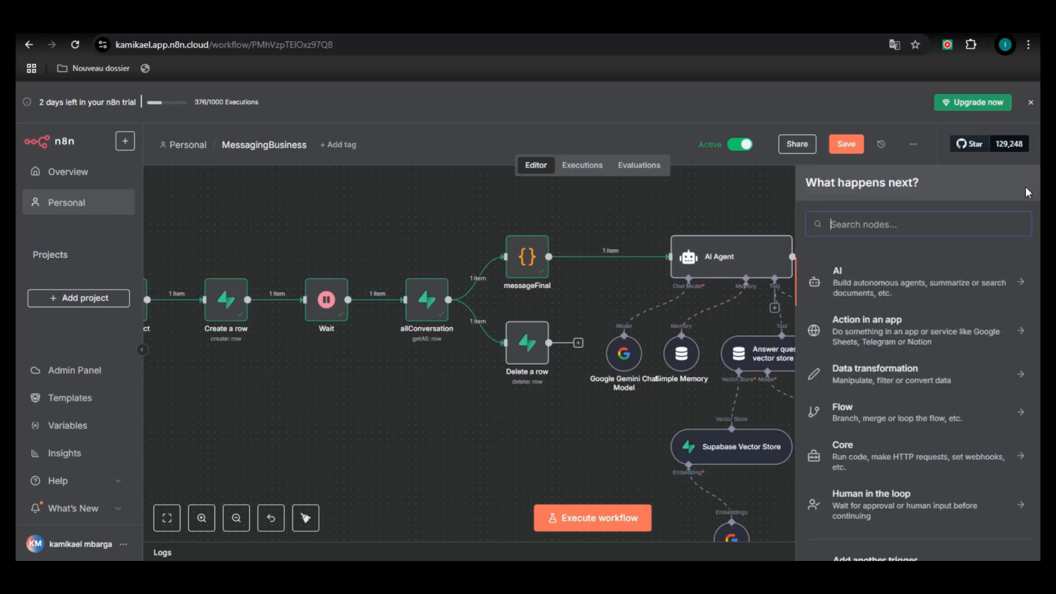
type("simple")
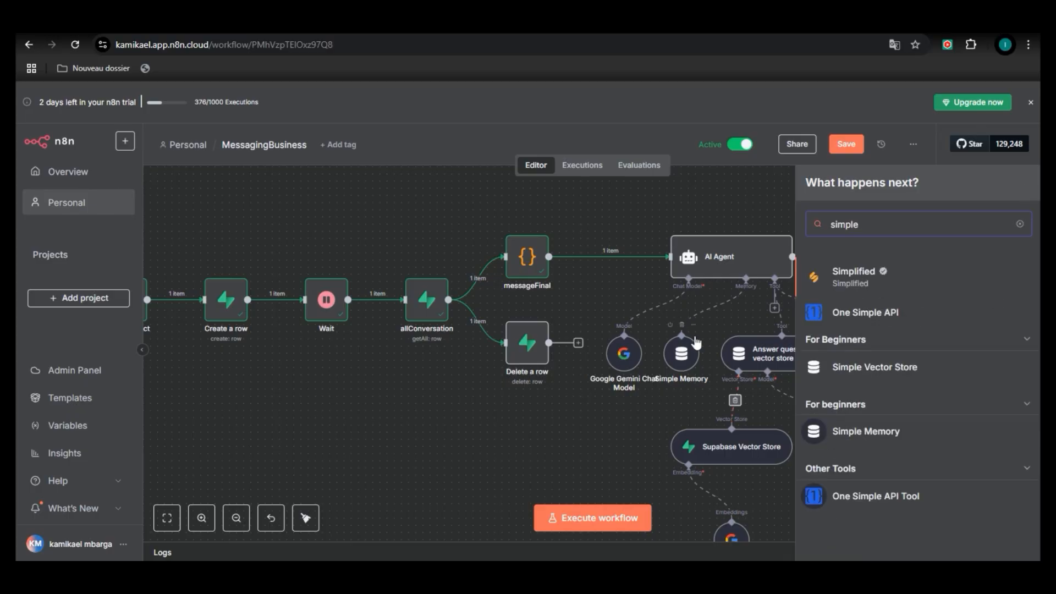
right_click(688, 357)
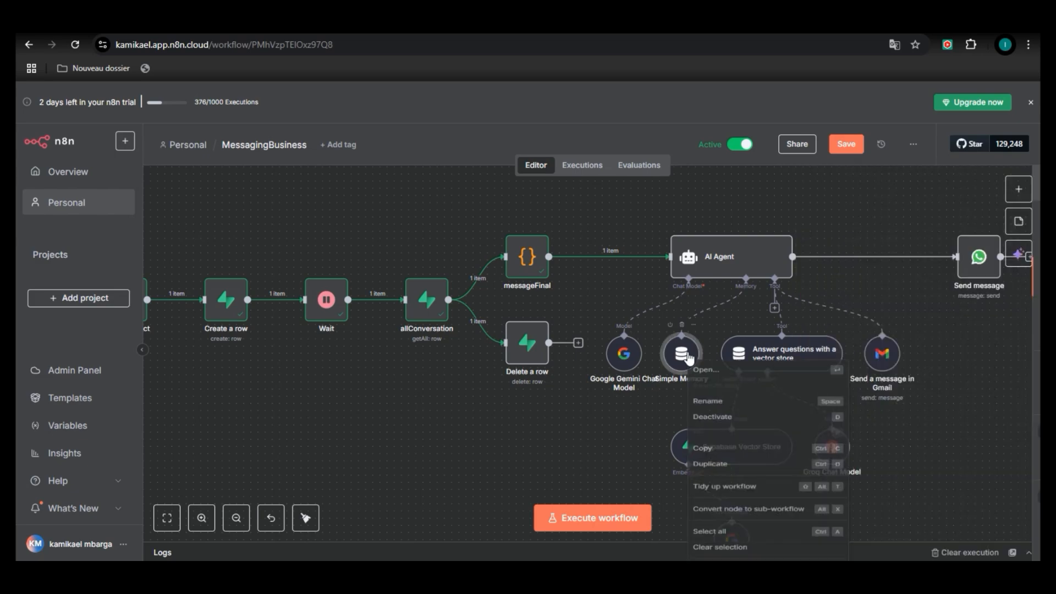
left_click(715, 372)
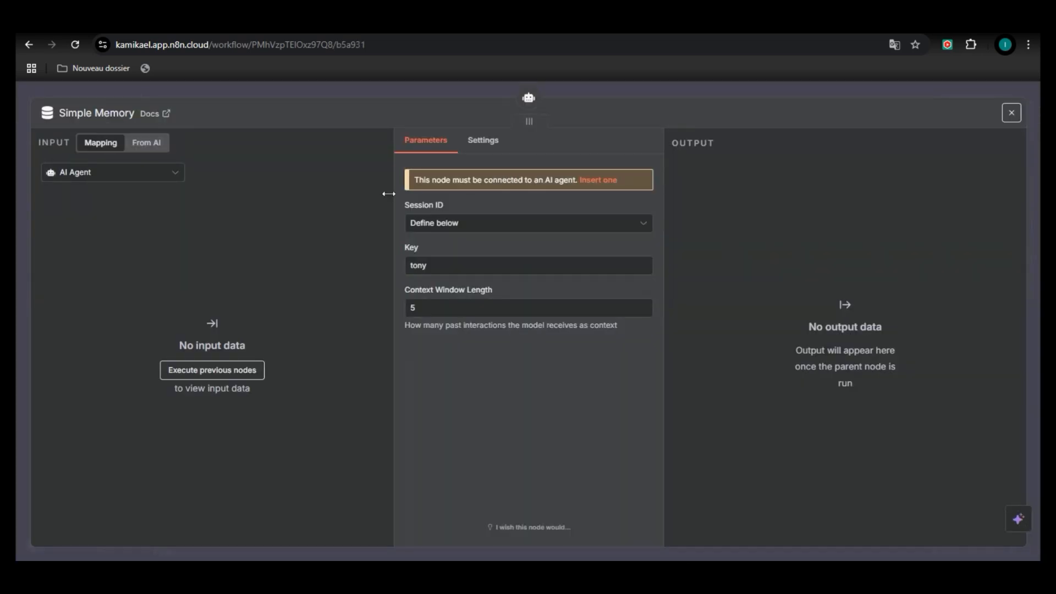
Keep Define below as the Session ID source, review the key and context window length, and close the Simple Memory node
left_click(466, 224)
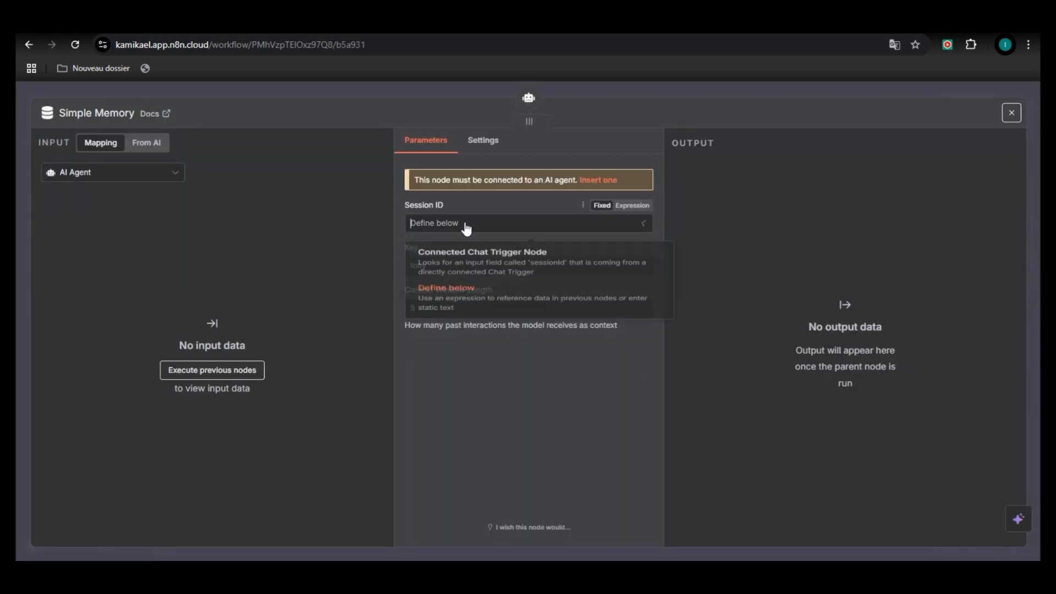
left_click(440, 306)
left_click(401, 266)
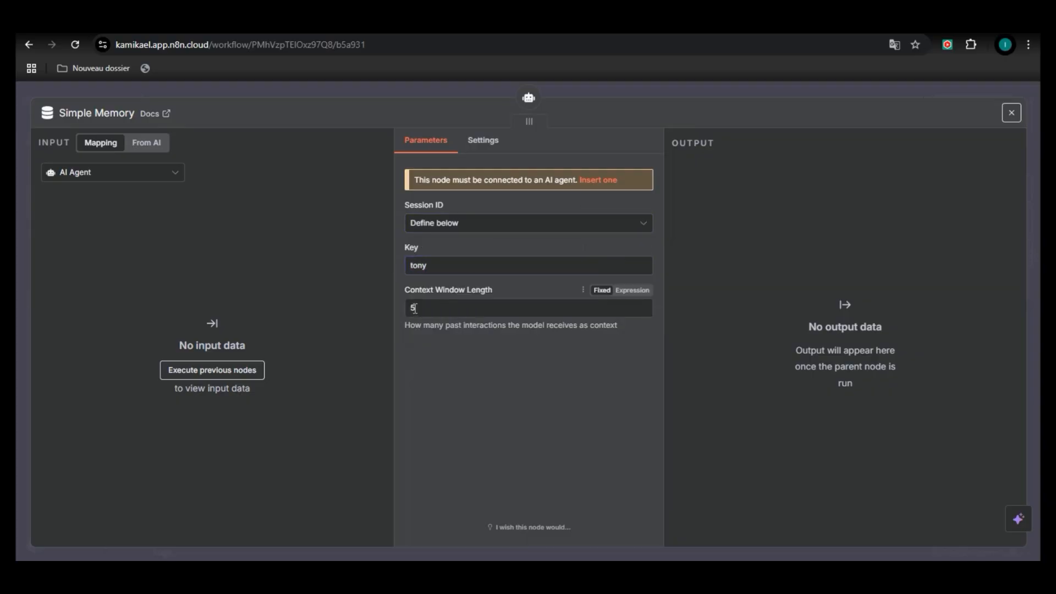
left_click(814, 88)
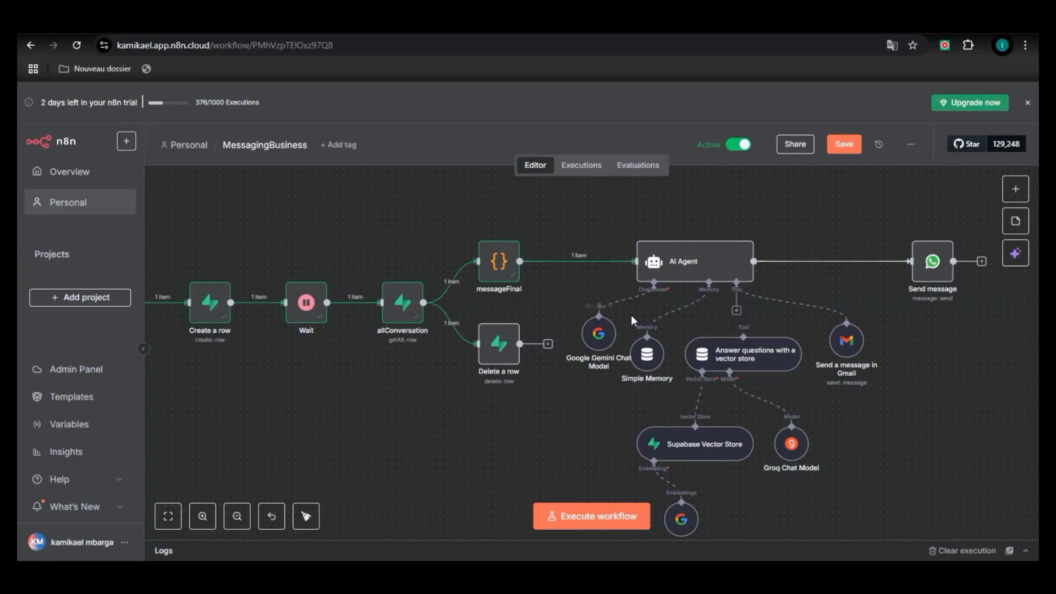
Browse the language models available to the AI Agent with its Google Gemini Chat Model detached, and reconnect that model
mouse_move(624, 309)
left_click(653, 311)
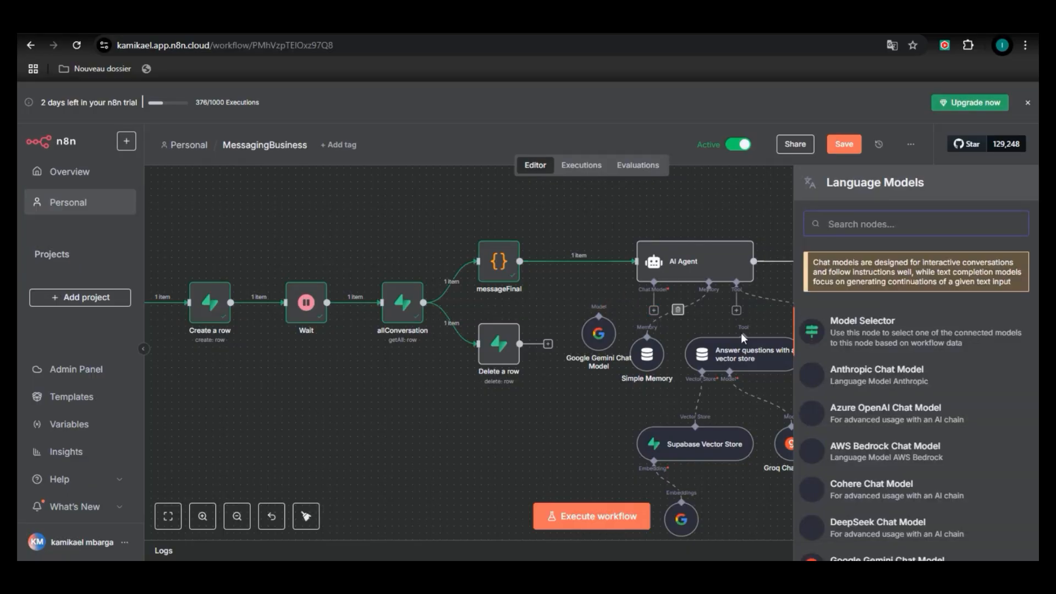
scroll(860, 383, "down", 2)
scroll(860, 383, "down", 1)
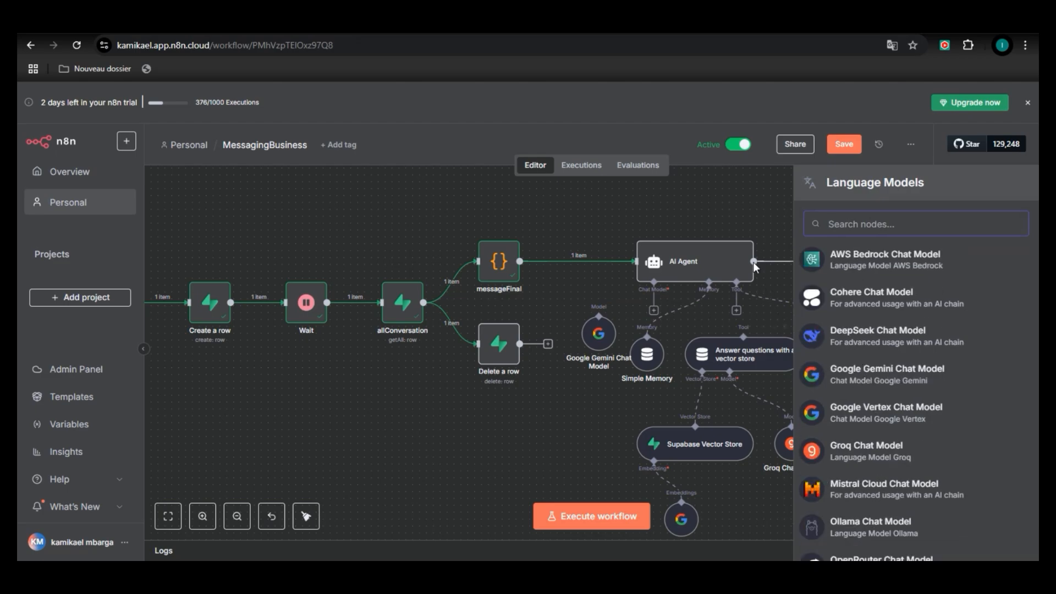
left_click(718, 203)
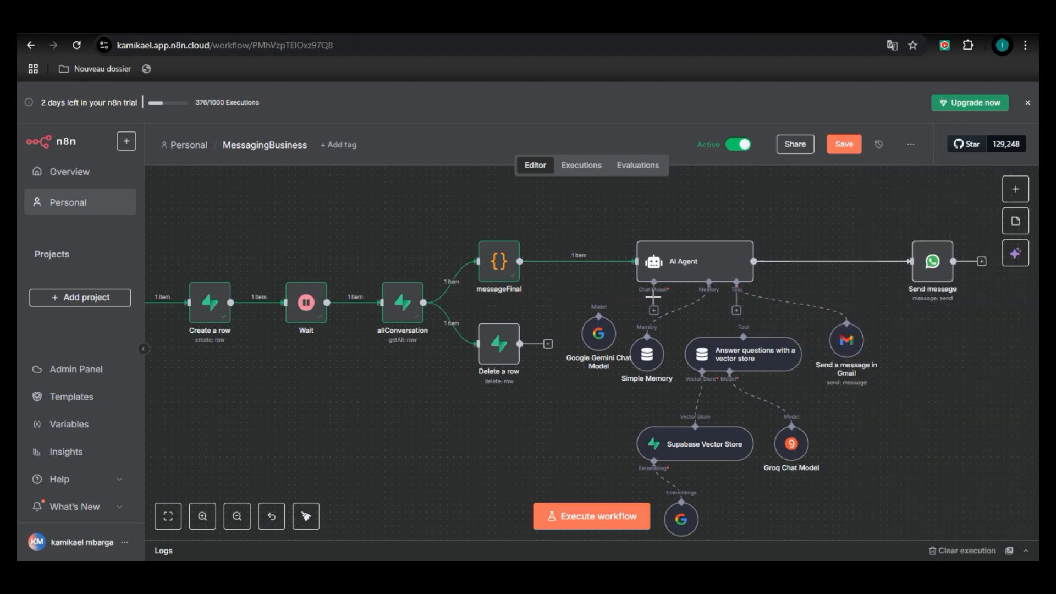
left_click_drag(654, 297, 603, 324)
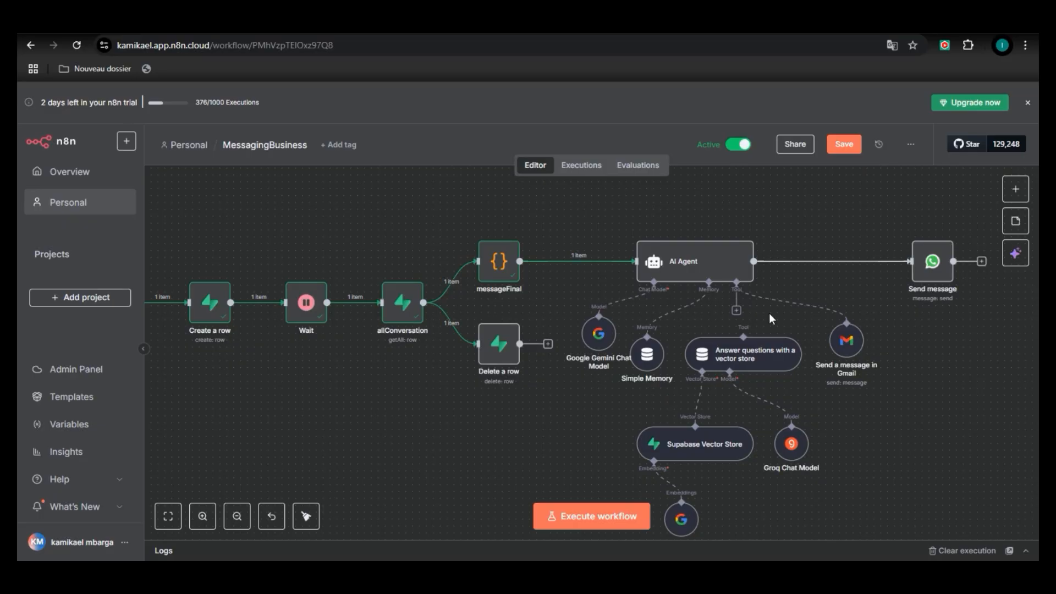
Search the AI Agent's tools for "gmail" and open the existing Send a message in Gmail node
left_click(737, 310)
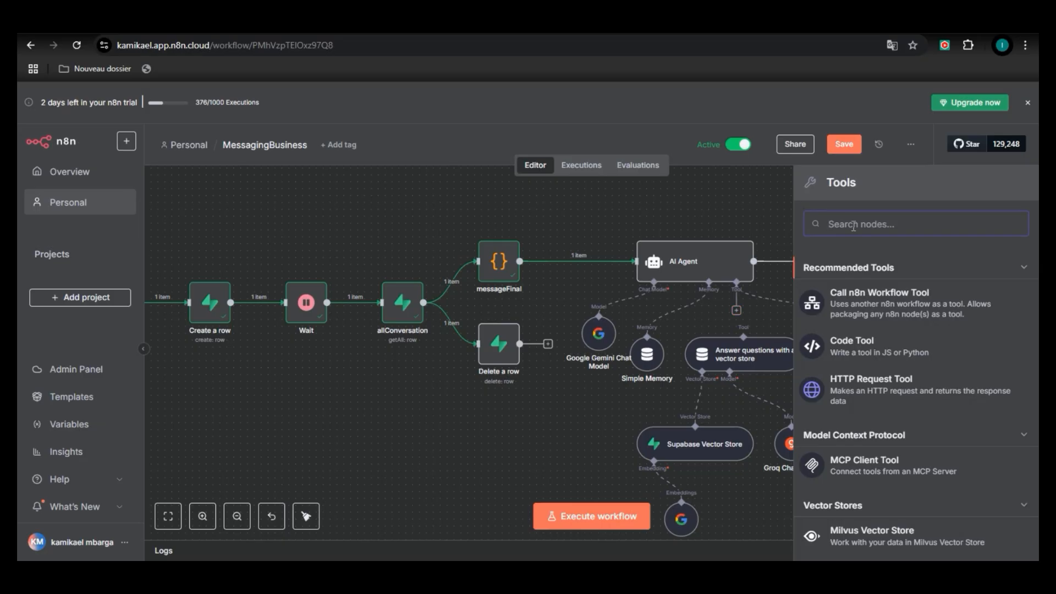
type("gmail")
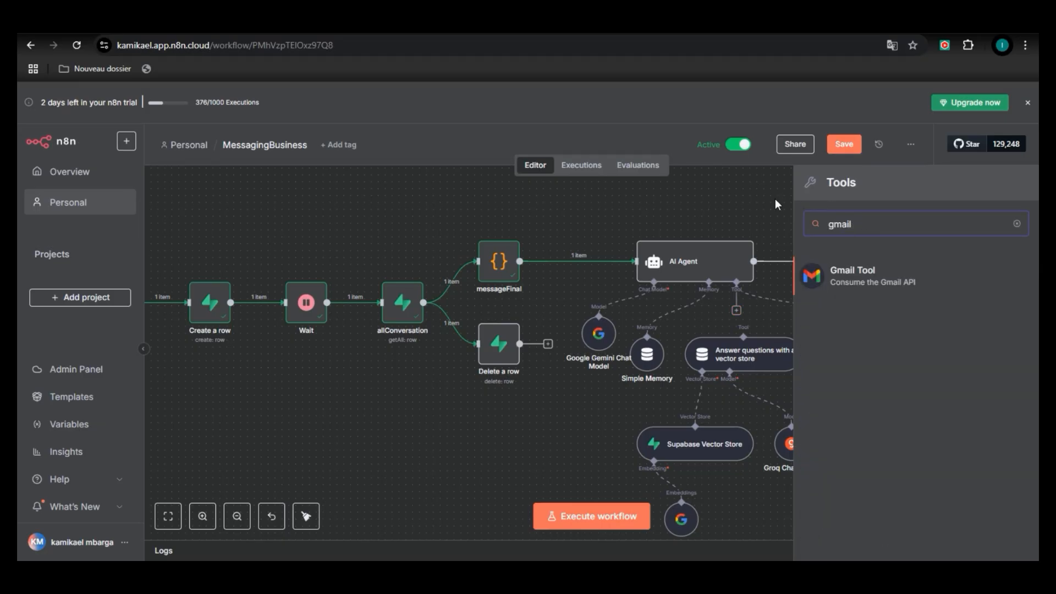
key("Return")
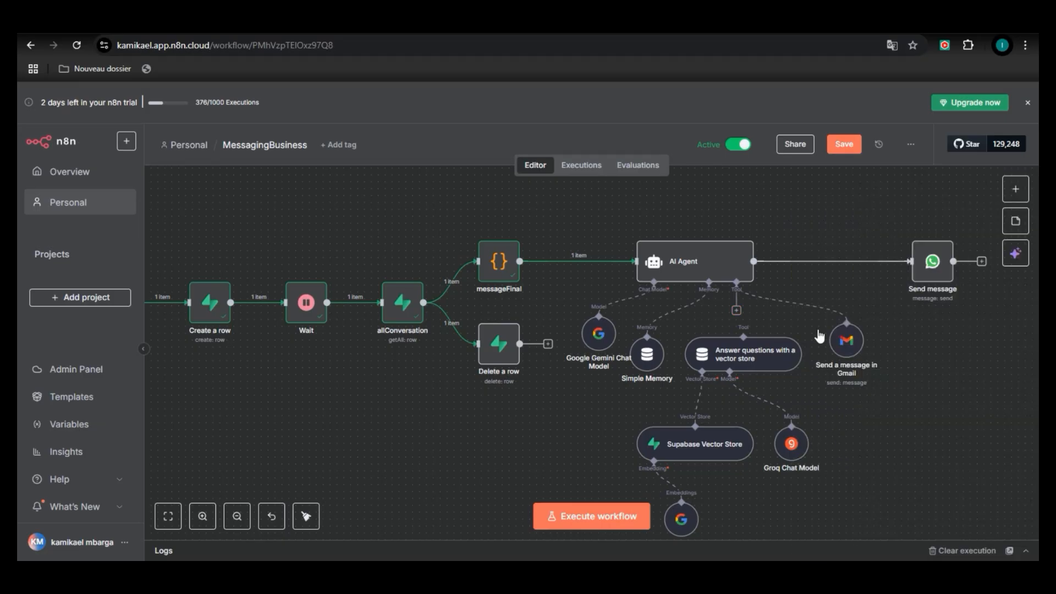
right_click(847, 351)
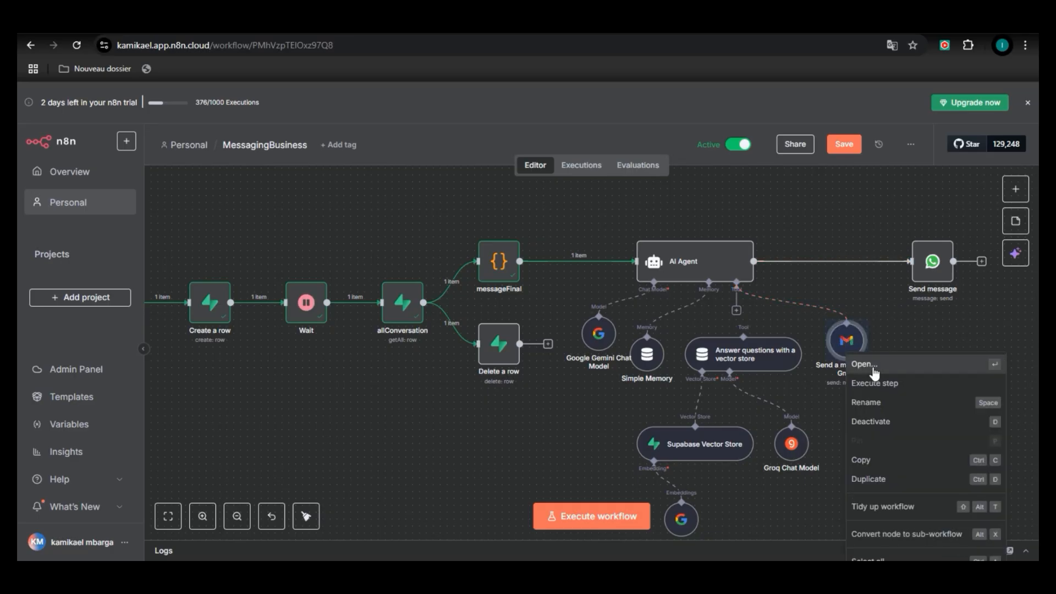
left_click(874, 366)
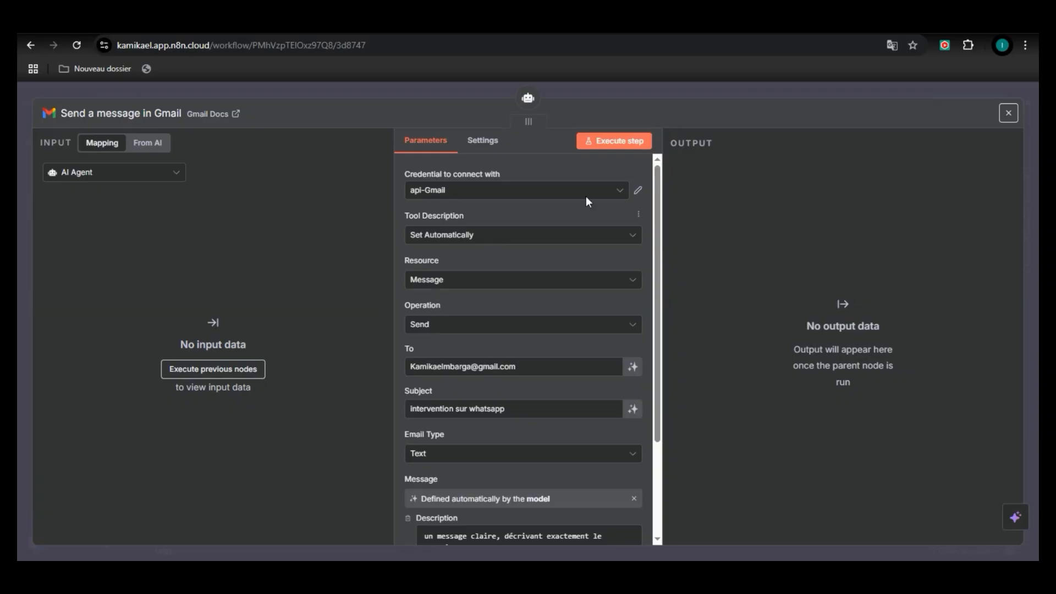
View the Google sign-in option for creating a new Gmail credential and close the credential window without saving
left_click(617, 198)
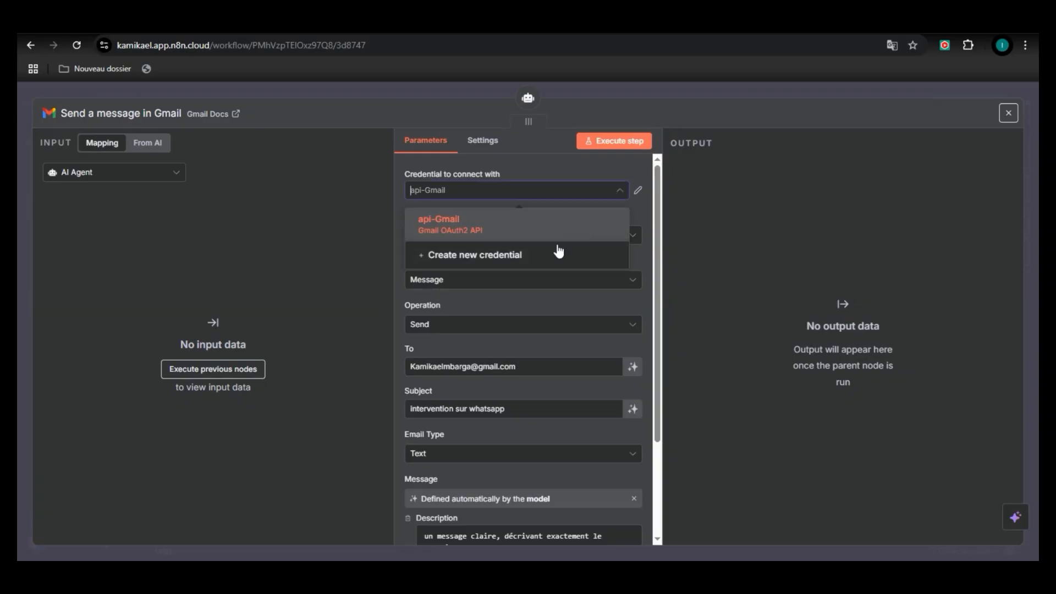
left_click(545, 258)
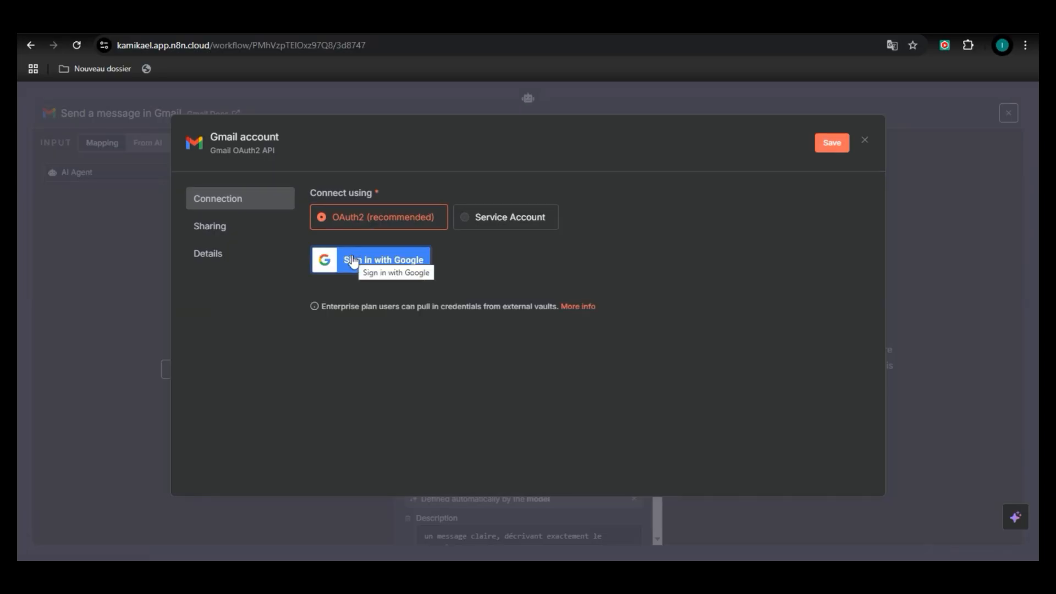
left_click(865, 140)
left_click(565, 349)
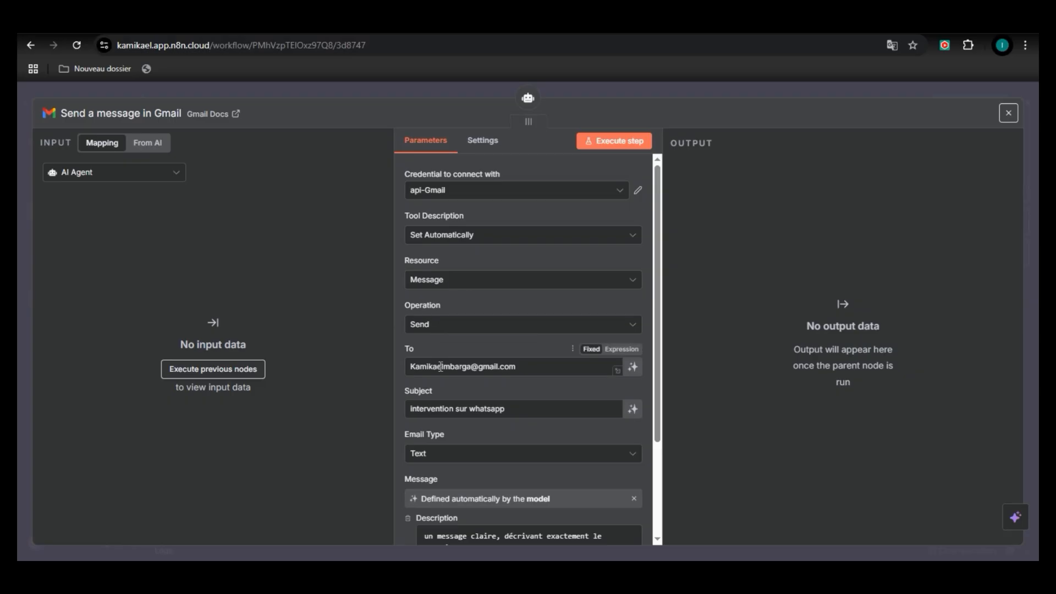
Highlight the Gmail node's Subject "intervention sur whatsapp" and check the available Email Type options
left_click_drag(525, 366, 411, 345)
scroll(478, 341, "down", 1)
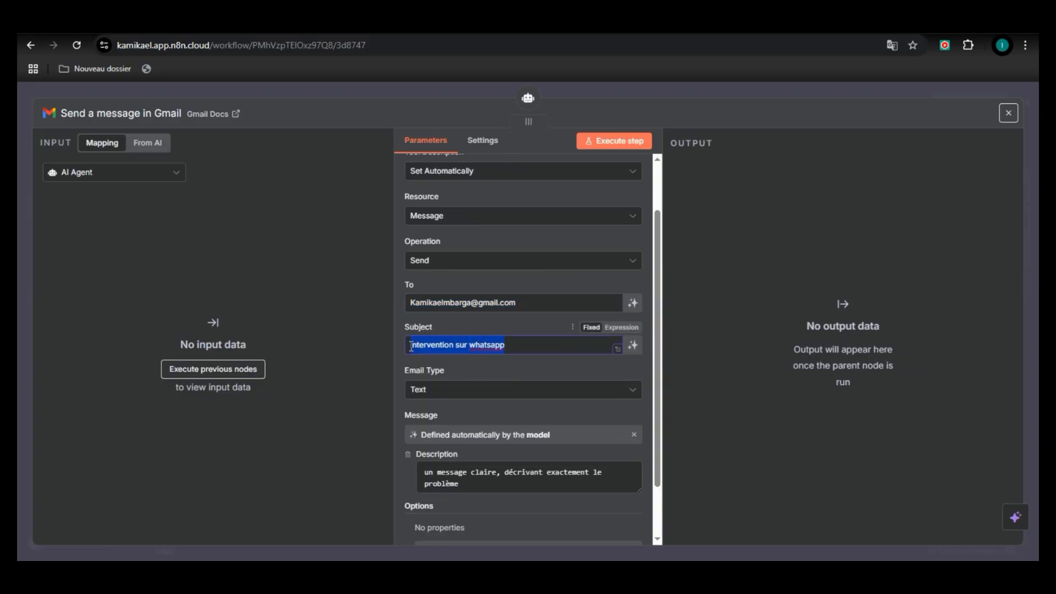
left_click(517, 345)
scroll(517, 345, "down", 1)
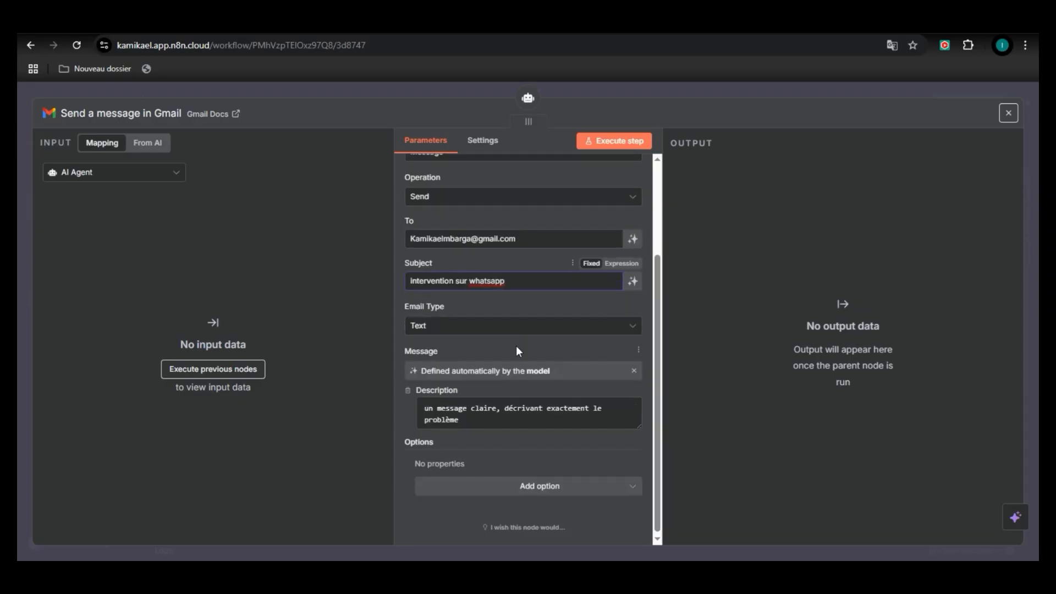
left_click(423, 287, "shift")
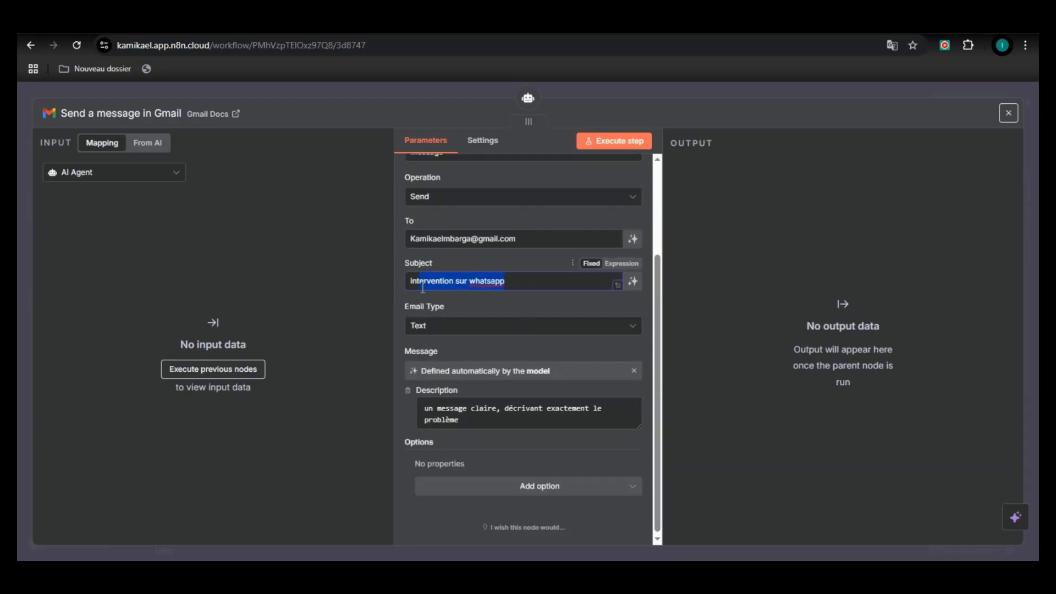
left_click(454, 329)
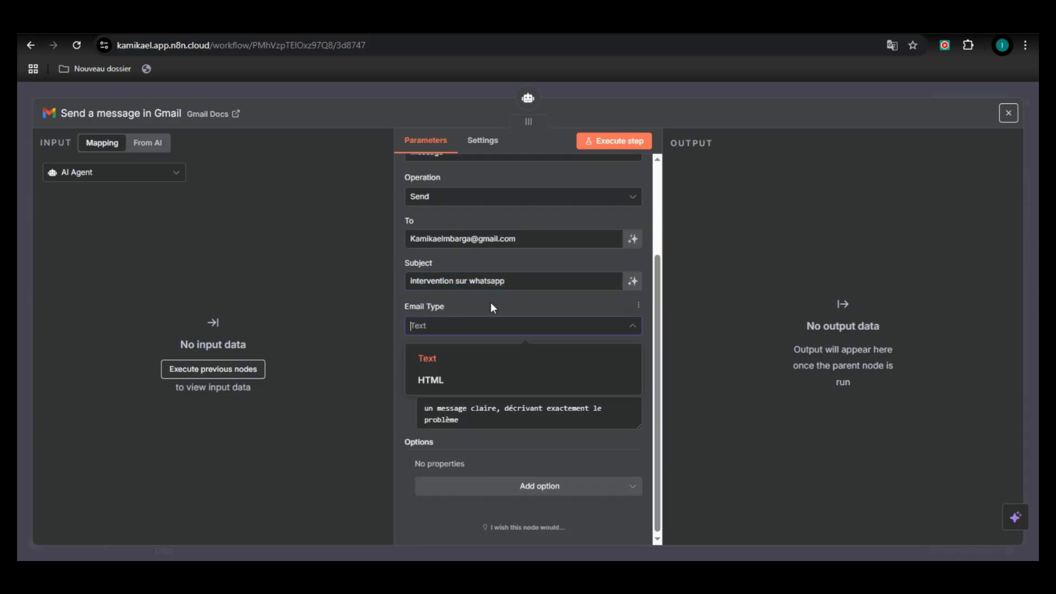
left_click(490, 302)
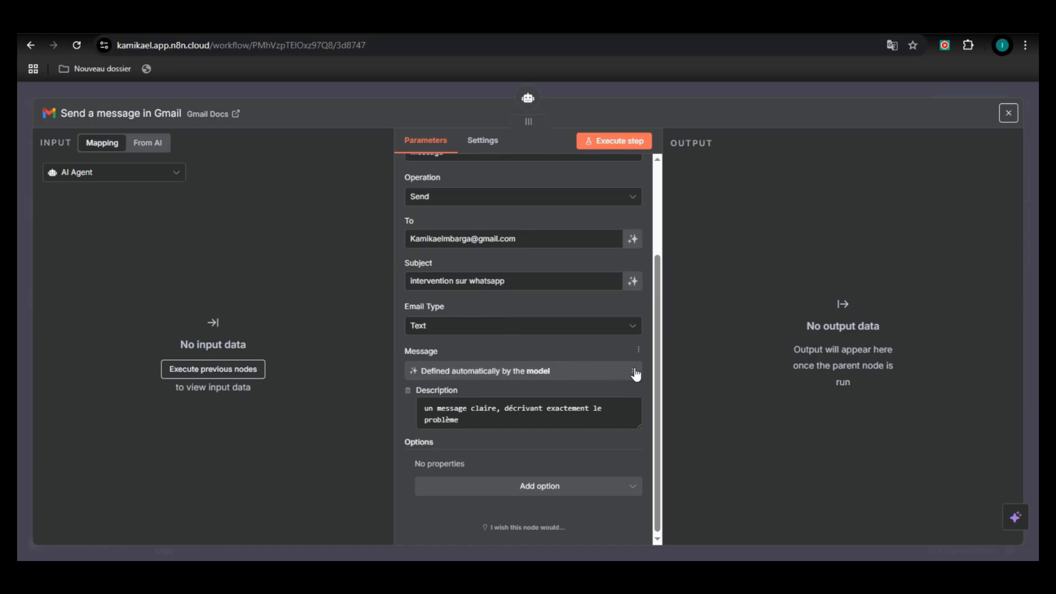
Switch the Gmail Message to an expression and back to model-defined, highlight its description, and close the node
left_click(635, 373)
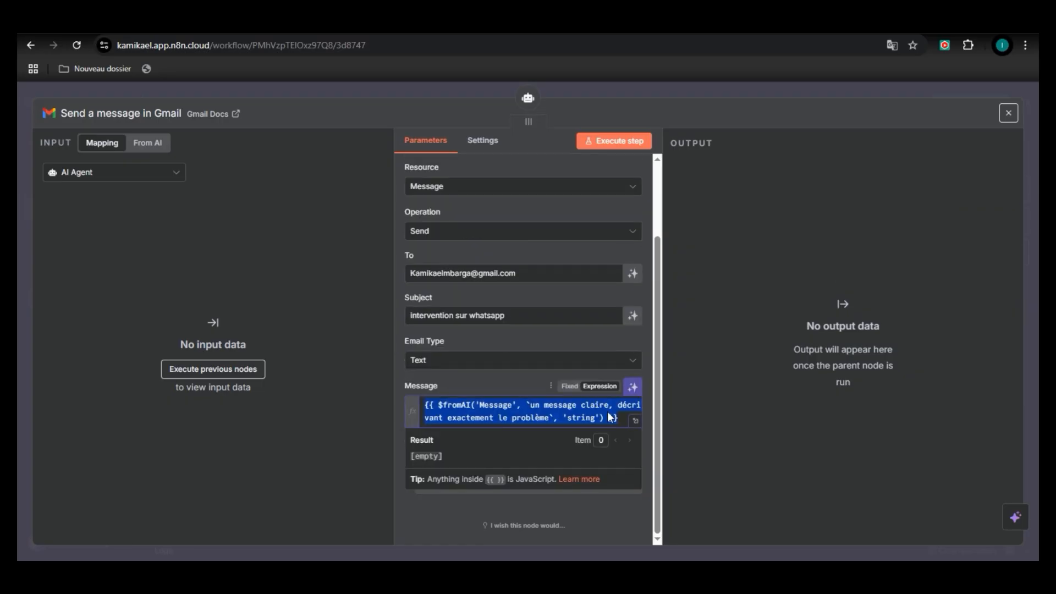
left_click(634, 389)
scroll(516, 335, "down", 1)
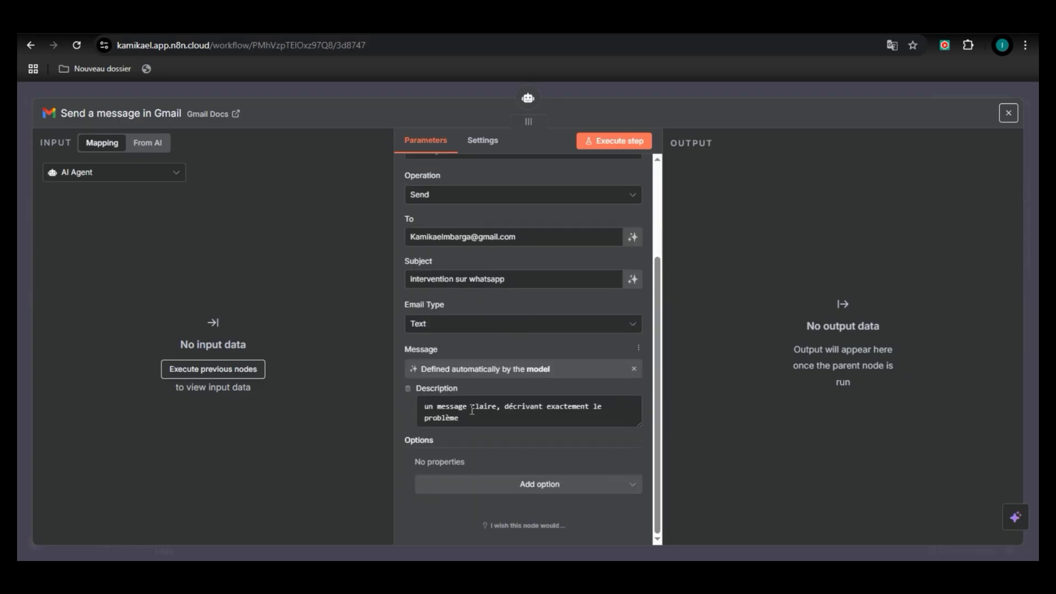
key("ctrl+a")
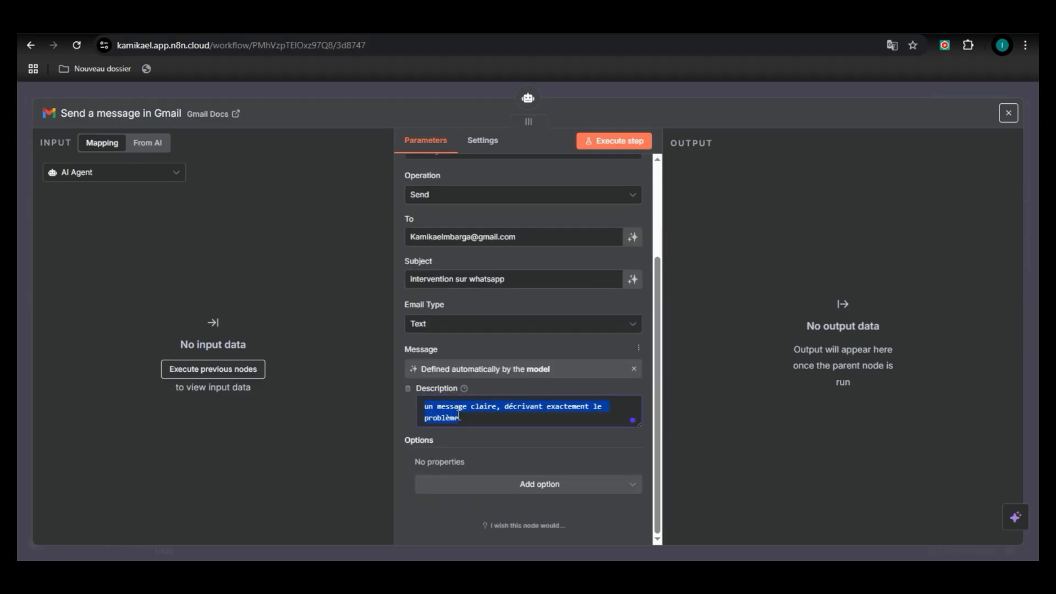
left_click(480, 419)
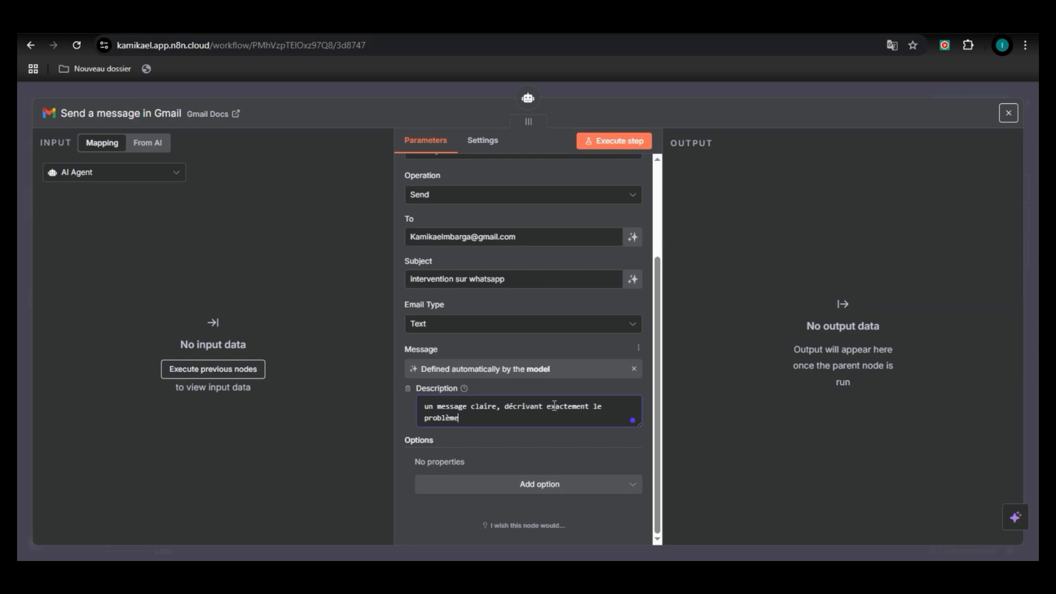
left_click(767, 91)
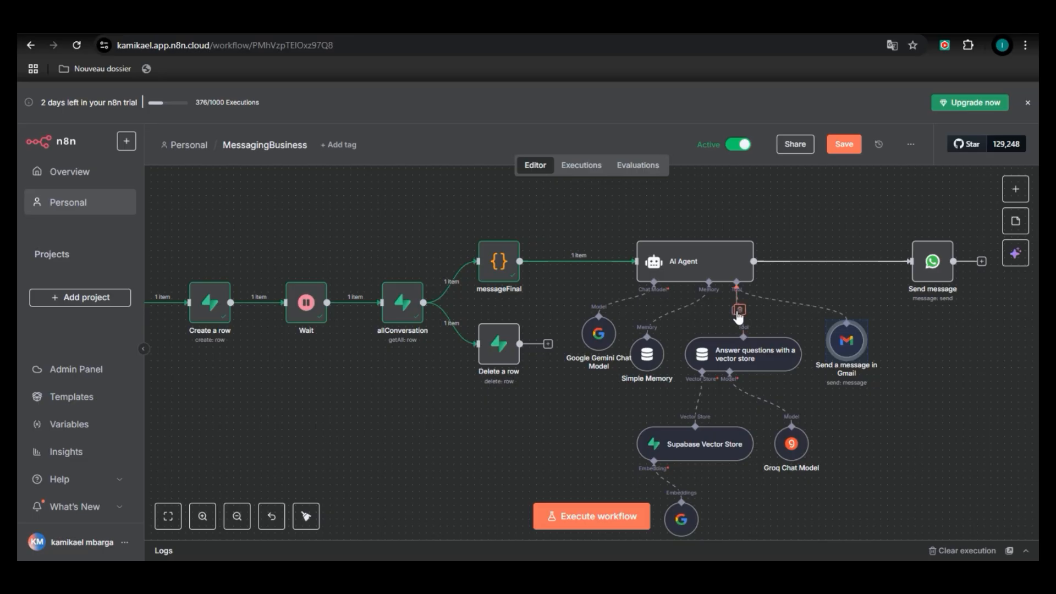
Move the Answer questions with a vector store node slightly toward the Gmail node and search the agent's tools for "answer"
left_click_drag(760, 342, 781, 335)
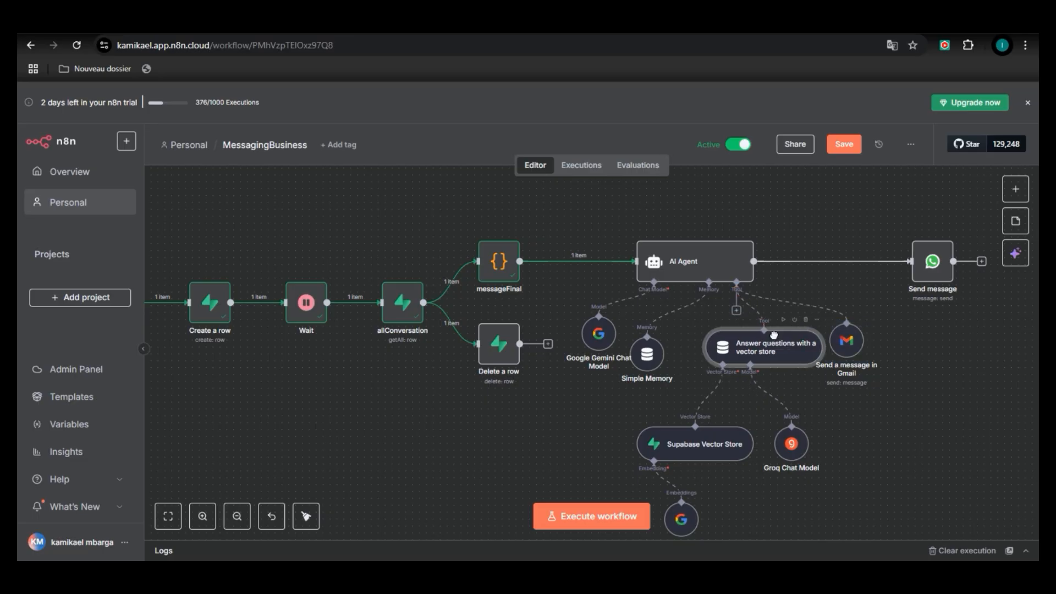
left_click(737, 312)
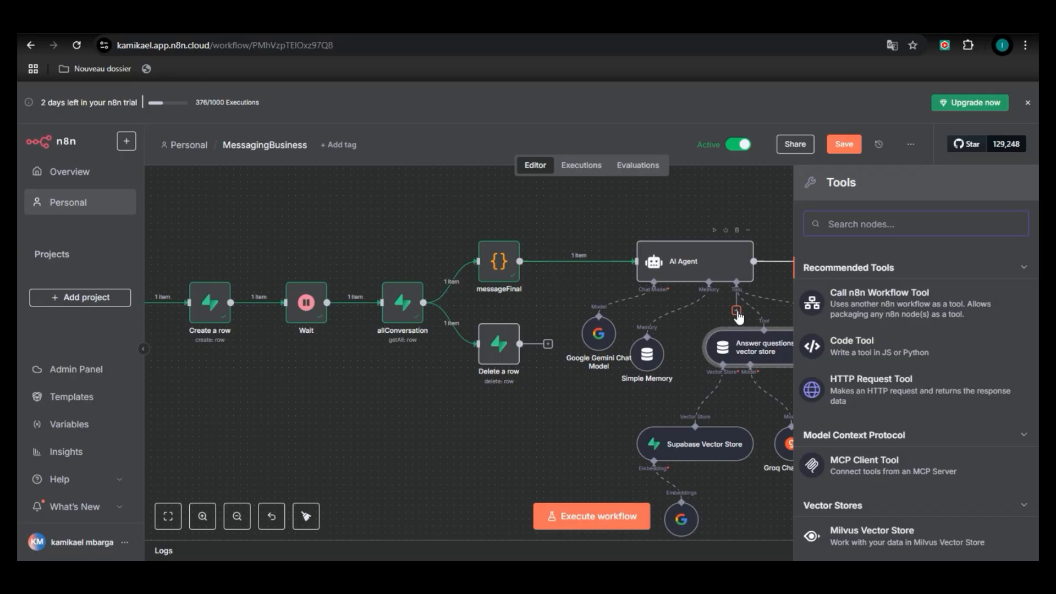
type("answer")
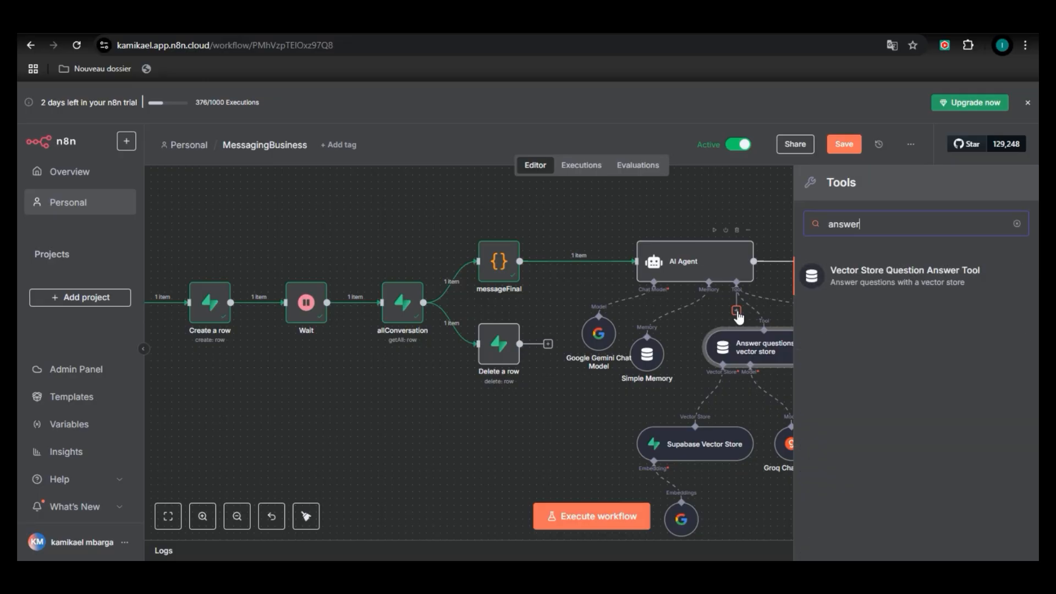
left_click(728, 213)
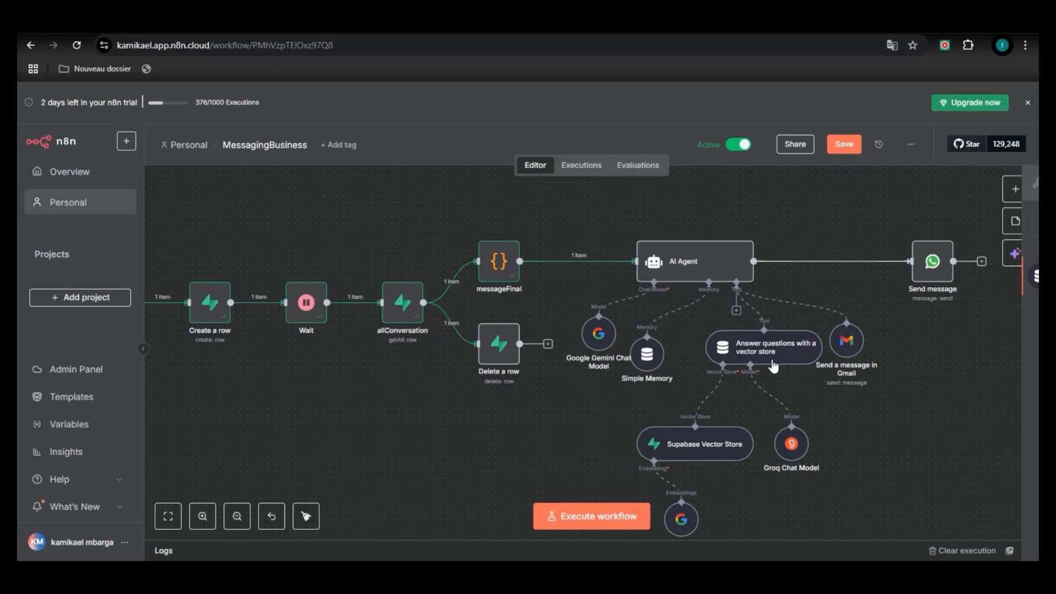
Open the Answer questions with a vector store node to show its Description of Data and Limit
left_click(769, 342)
right_click(771, 355)
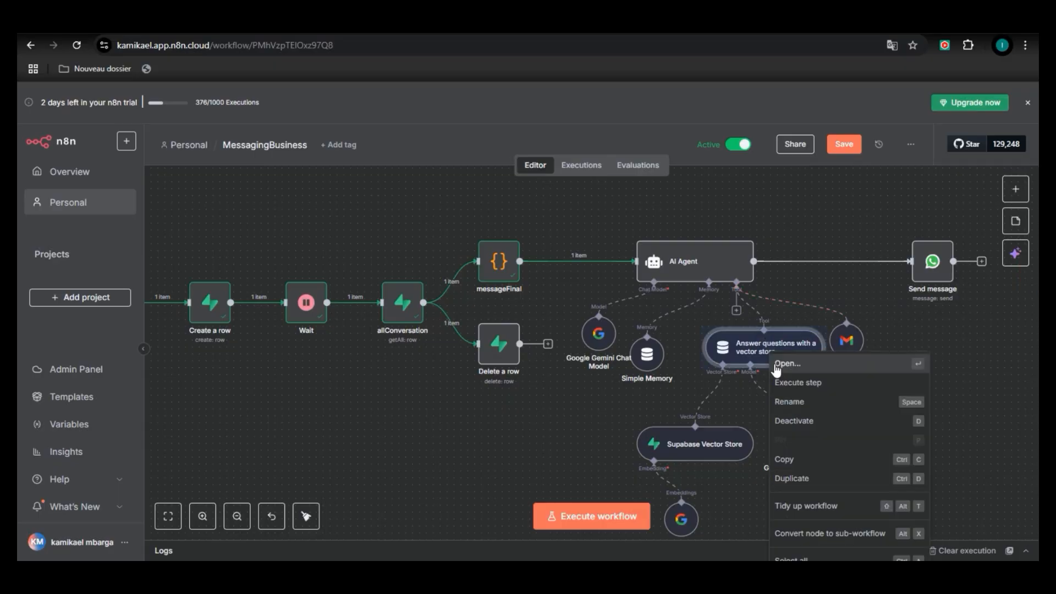
left_click(787, 363)
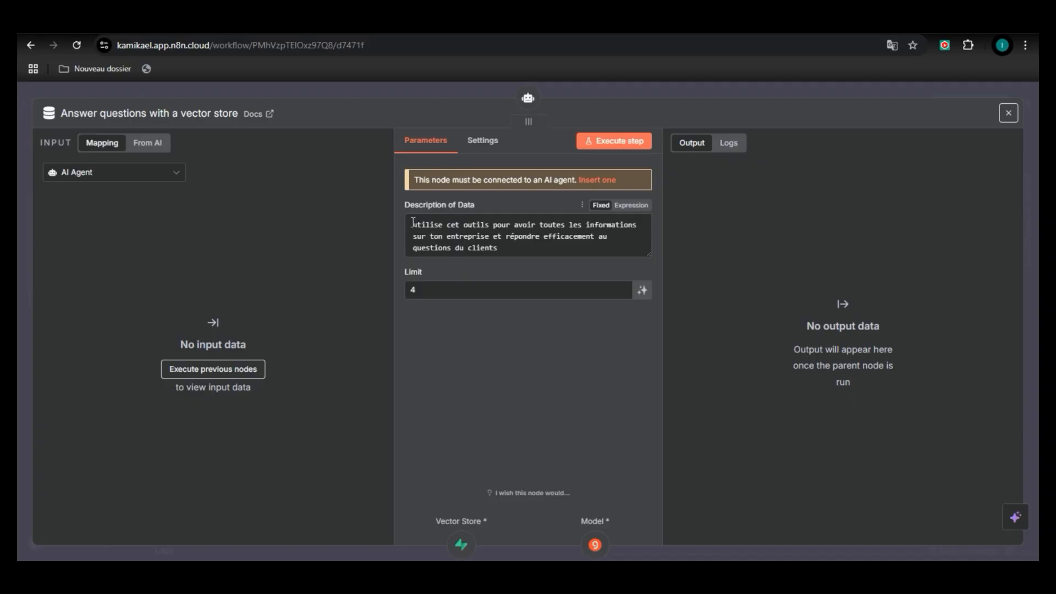
Highlight the vector store tool's Description of Data, point out its Limit field, and close the node
left_click_drag(412, 222, 487, 252)
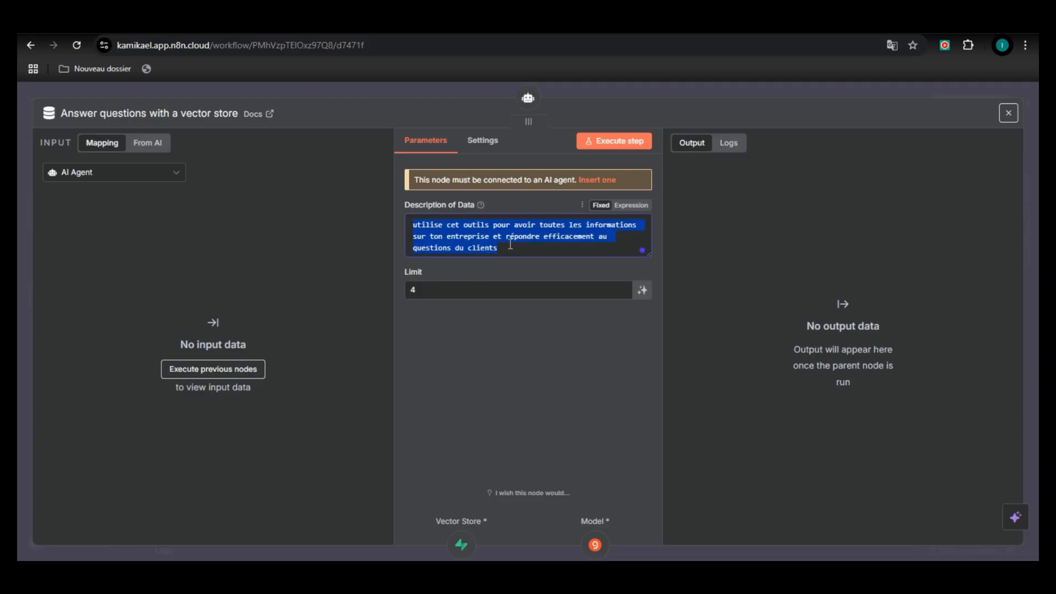
left_click(511, 244)
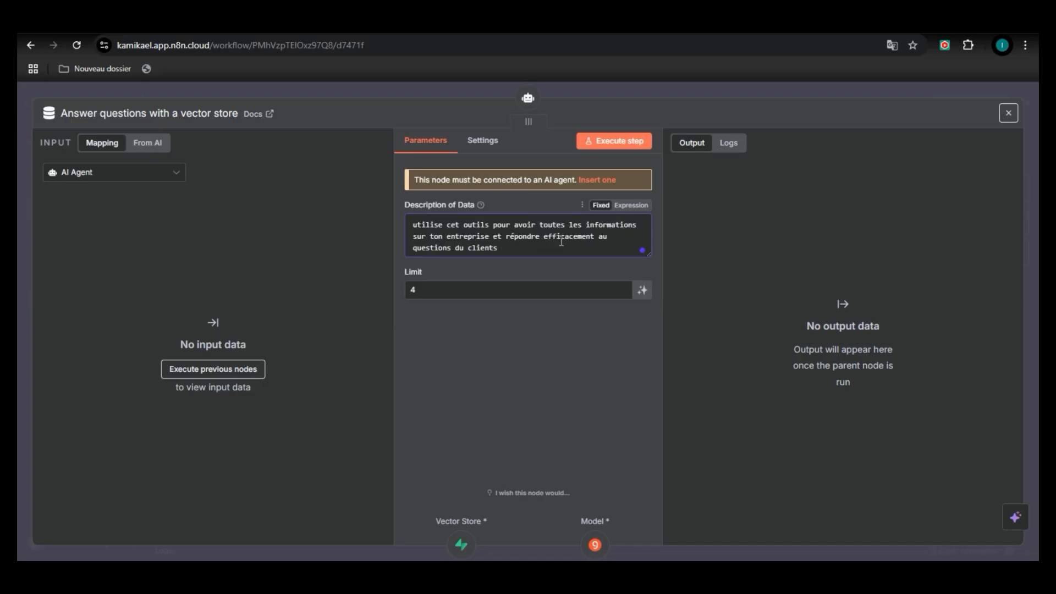
left_click(448, 292)
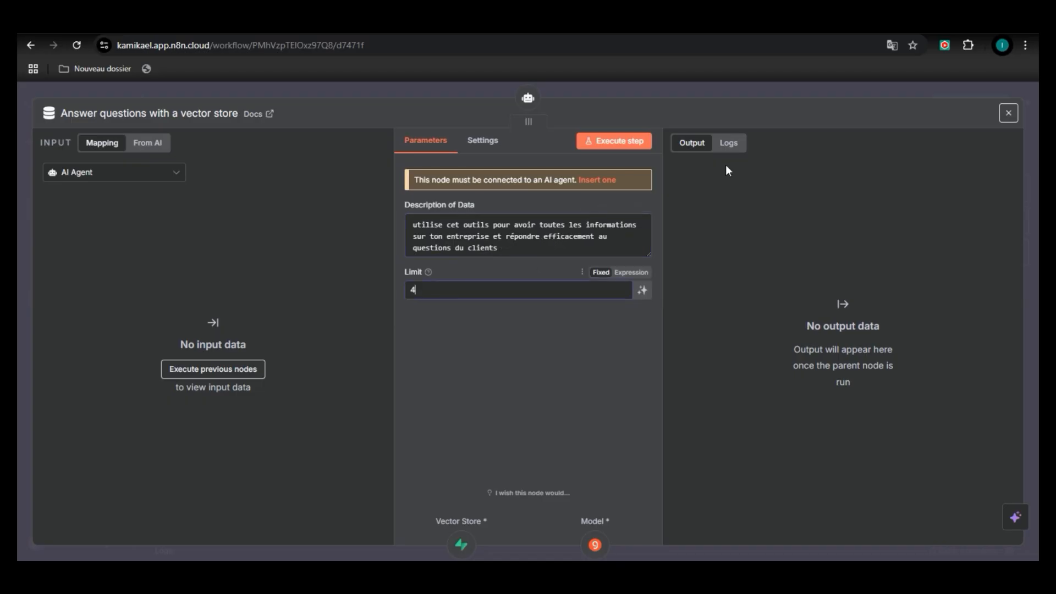
left_click(777, 87)
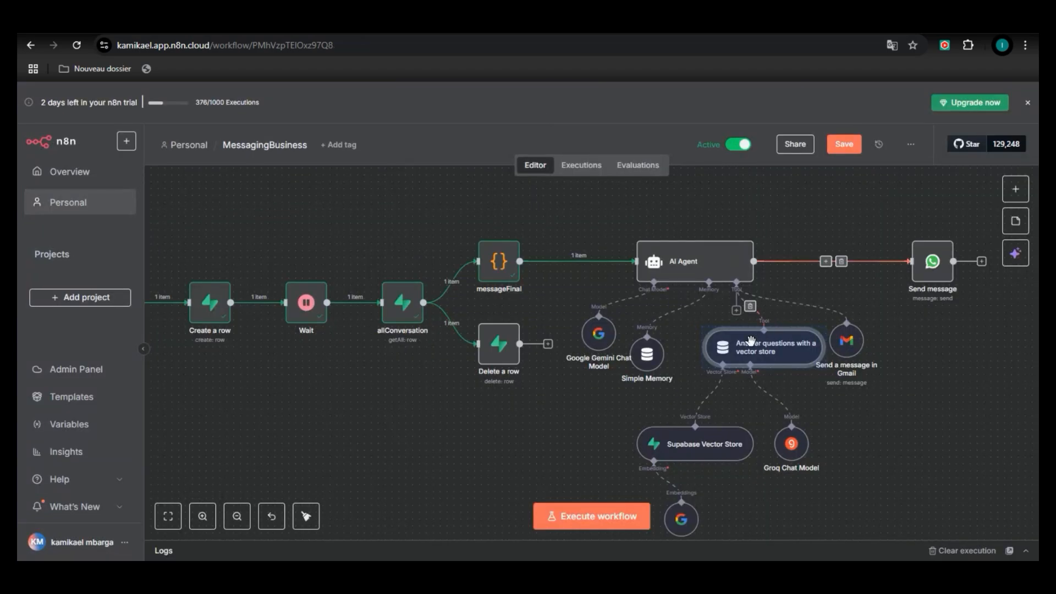
Move the Answer questions with a vector store node slightly toward Simple Memory and deselect it
left_click_drag(750, 341, 730, 341)
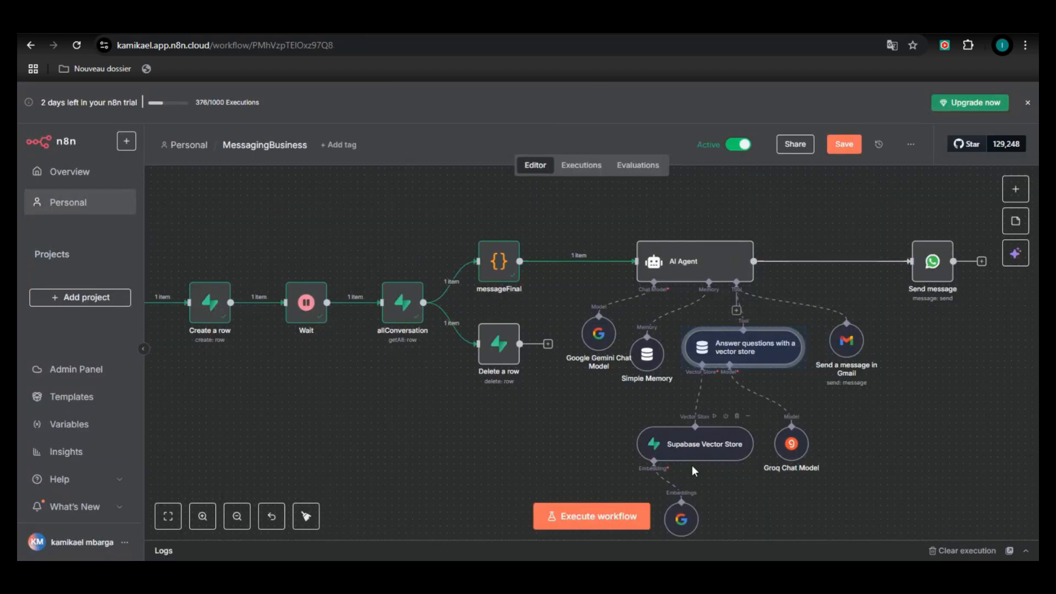
mouse_move(679, 501)
left_click(735, 407)
Disconnect the Supabase Vector Store from the Answer questions node and search the available vector stores for "supab"
mouse_move(699, 379)
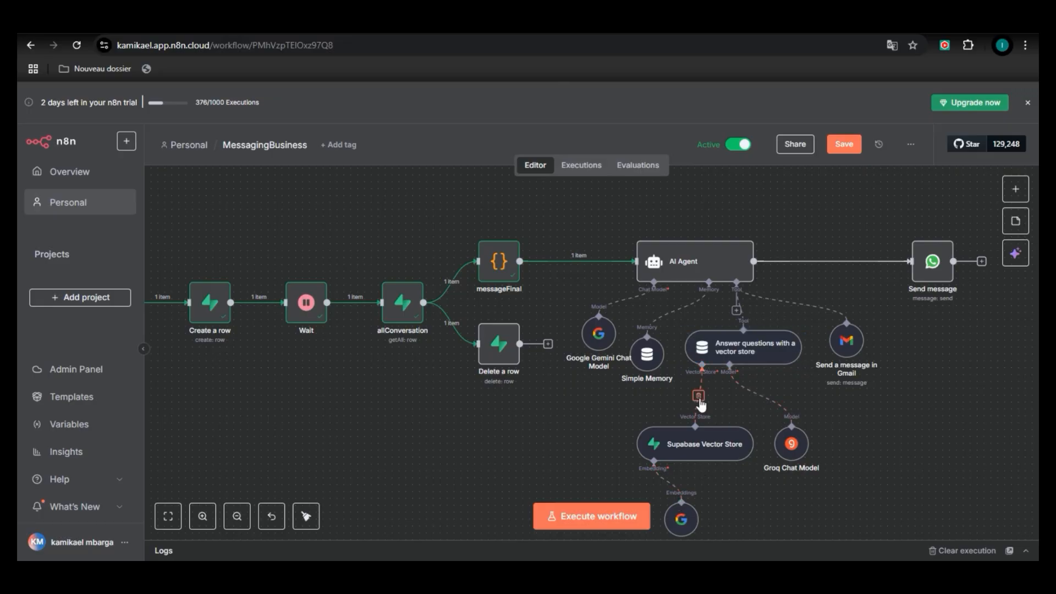
left_click(699, 397)
left_click(702, 393)
type("supa")
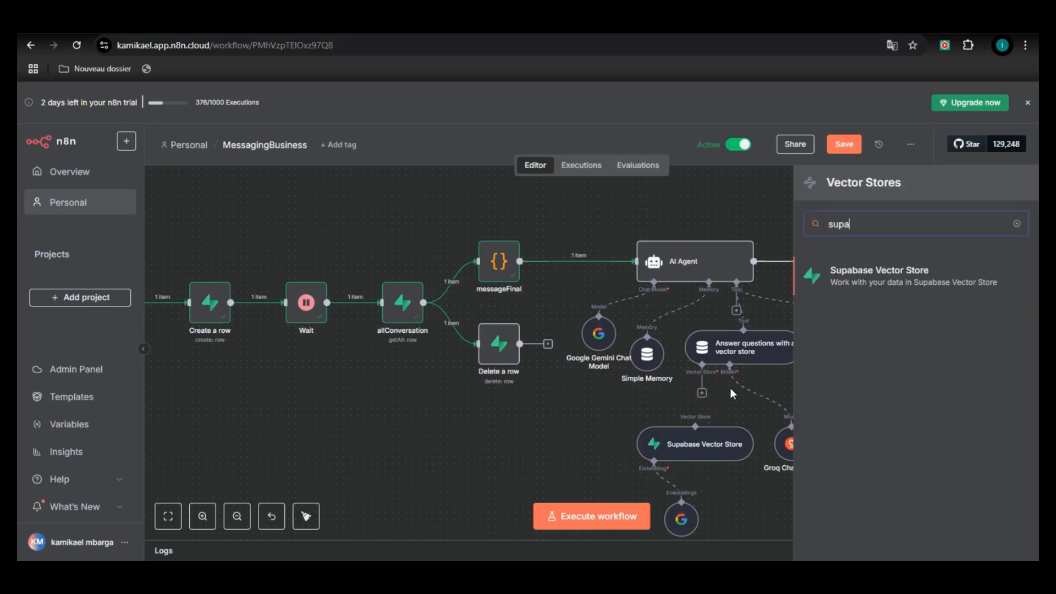
type("b")
left_click(745, 212)
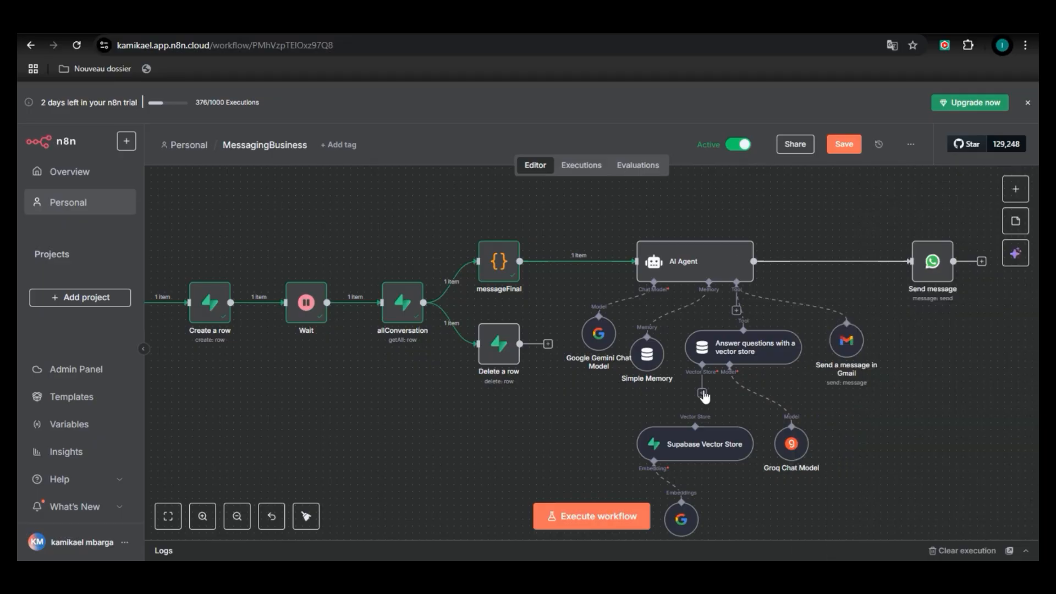
Reconnect the Answer questions node's Vector Store input to the Supabase Vector Store and open that node's settings
left_click_drag(704, 395, 699, 432)
right_click(702, 445)
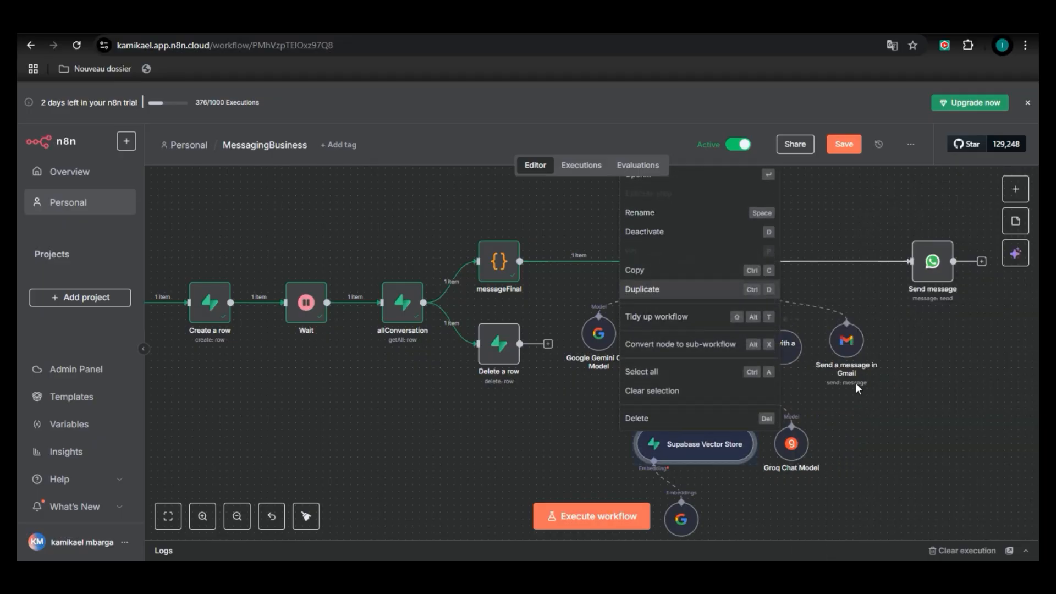
scroll(856, 384, "up", 1)
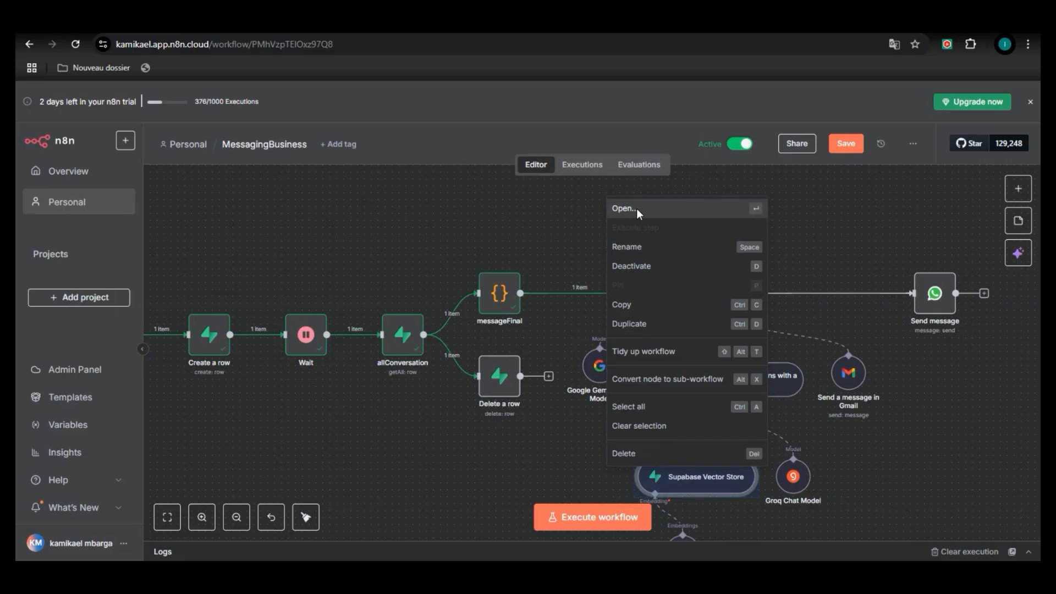
left_click(635, 209)
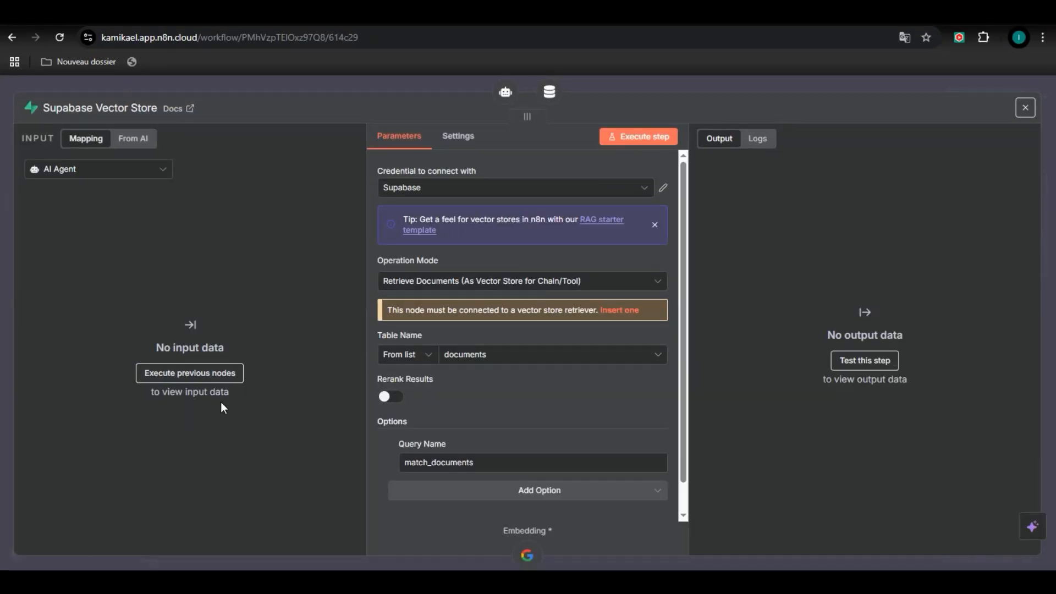
Open the node's Supabase credential and follow its documentation to the Supabase Vector Store node page, down to the quickstart reference
left_click(663, 190)
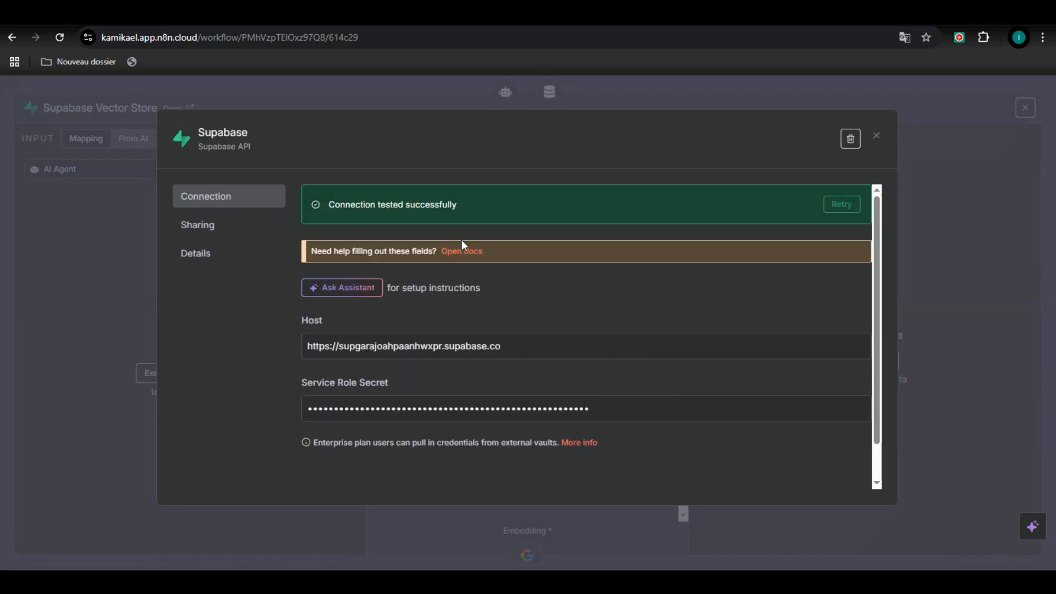
left_click(462, 251)
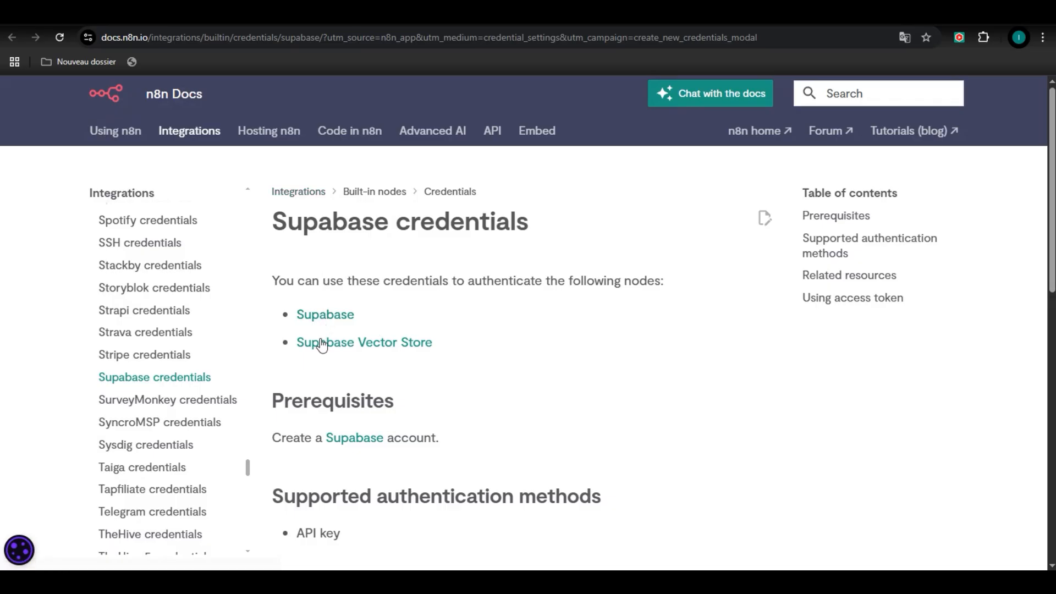
left_click(323, 349)
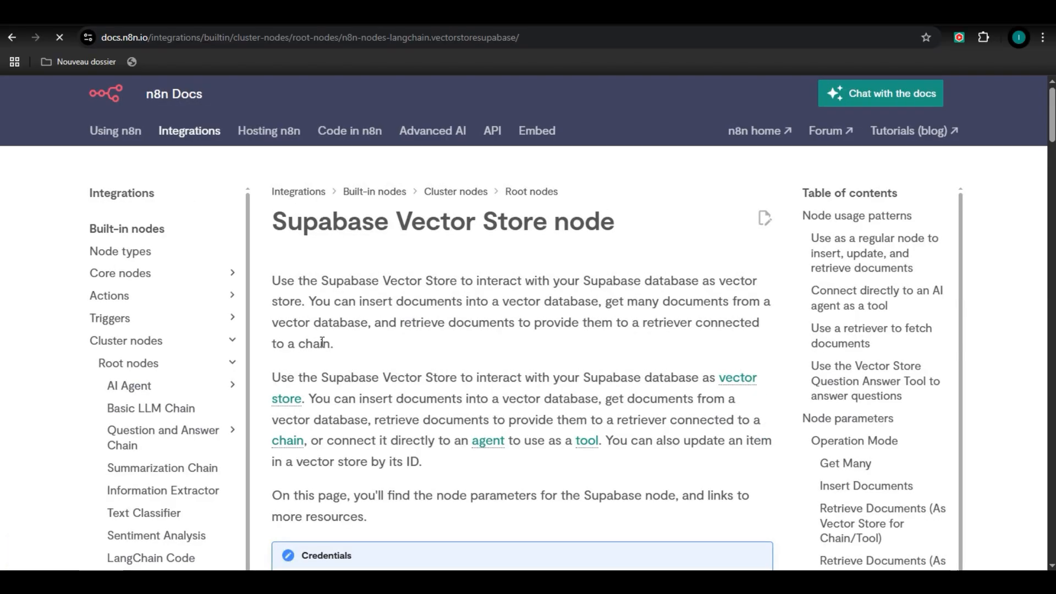
scroll(332, 344, "down", 8)
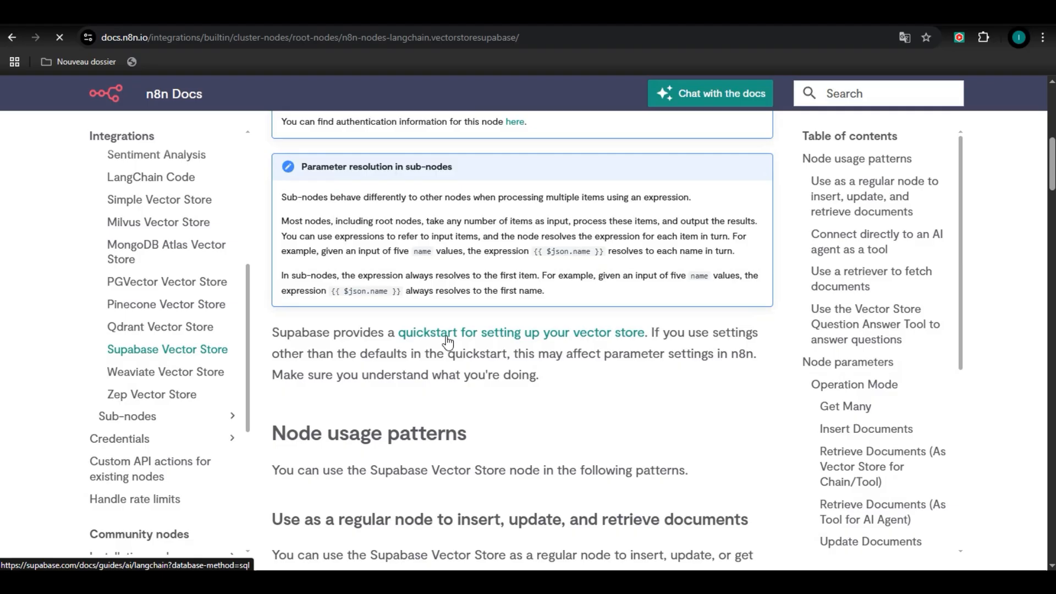
Open Supabase's quickstart for setting up a vector store and copy the SQL script that initializes the database
left_click(447, 343)
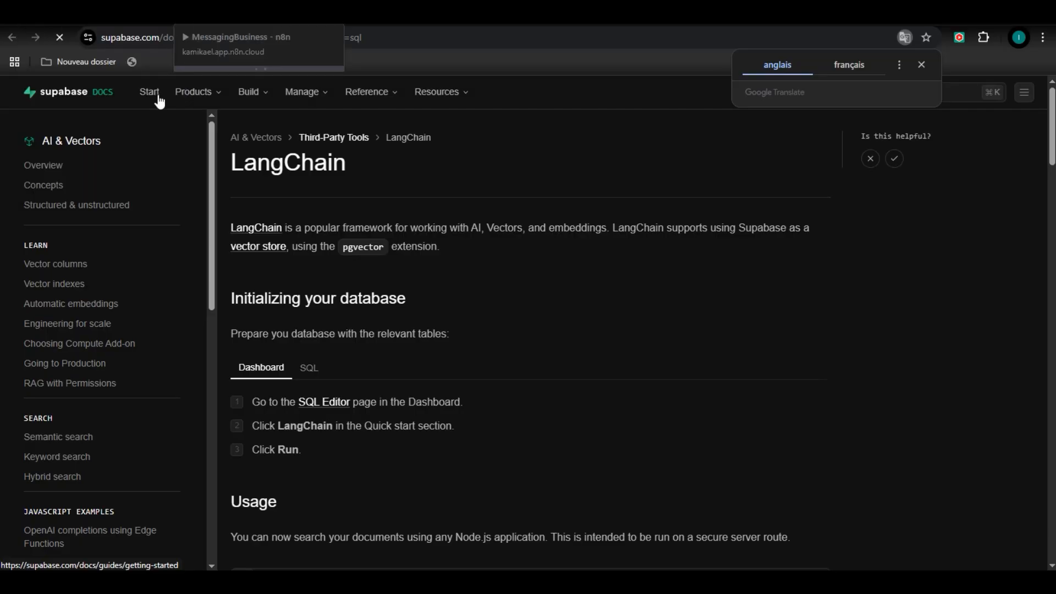
left_click(309, 371)
scroll(591, 375, "down", 3)
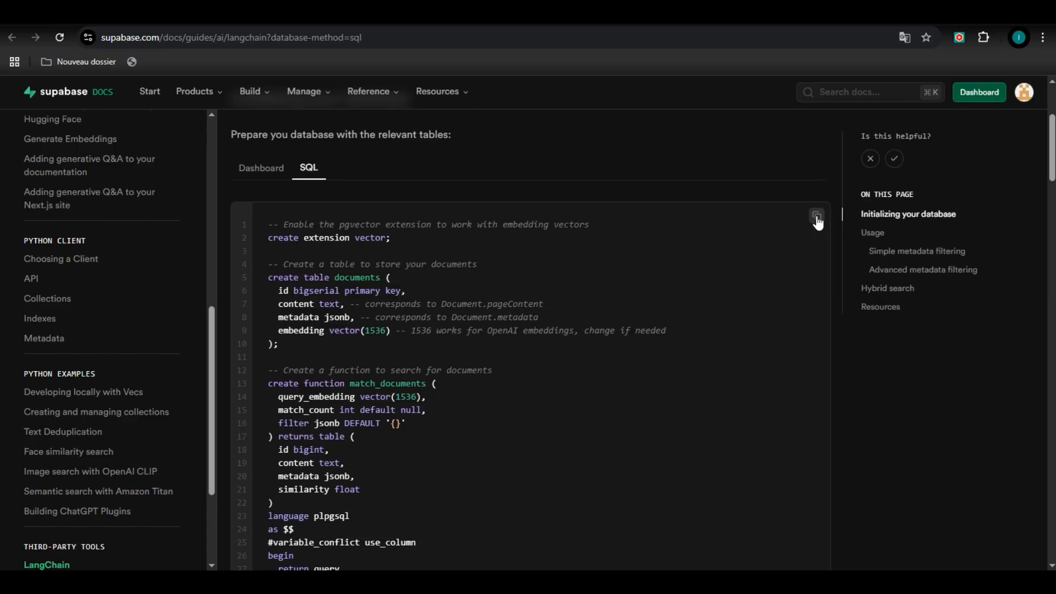
left_click(817, 216)
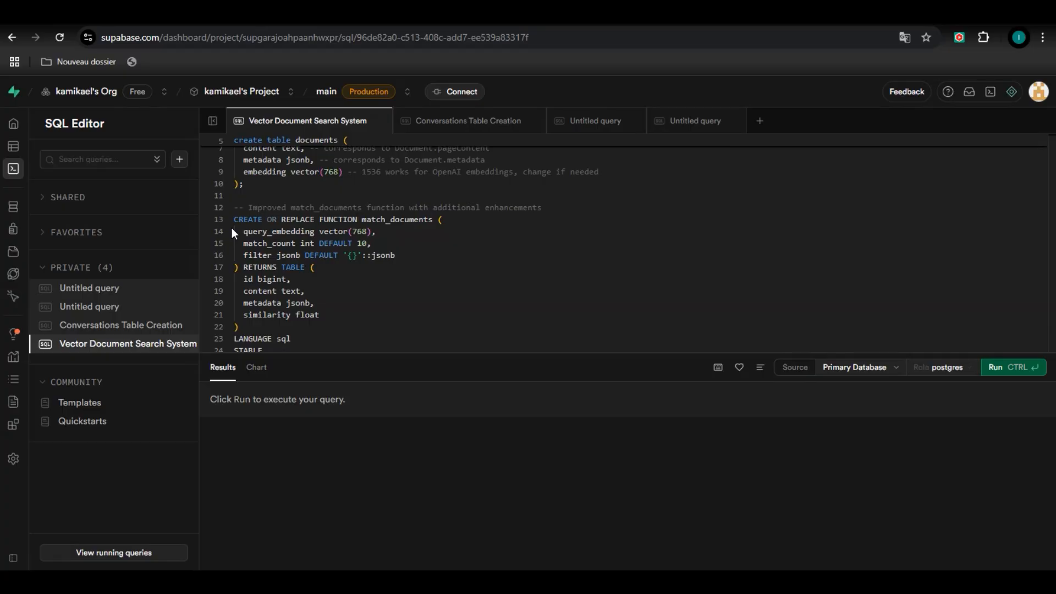
Review the whole Vector Document Search System query in Supabase's SQL Editor
mouse_move(38, 174)
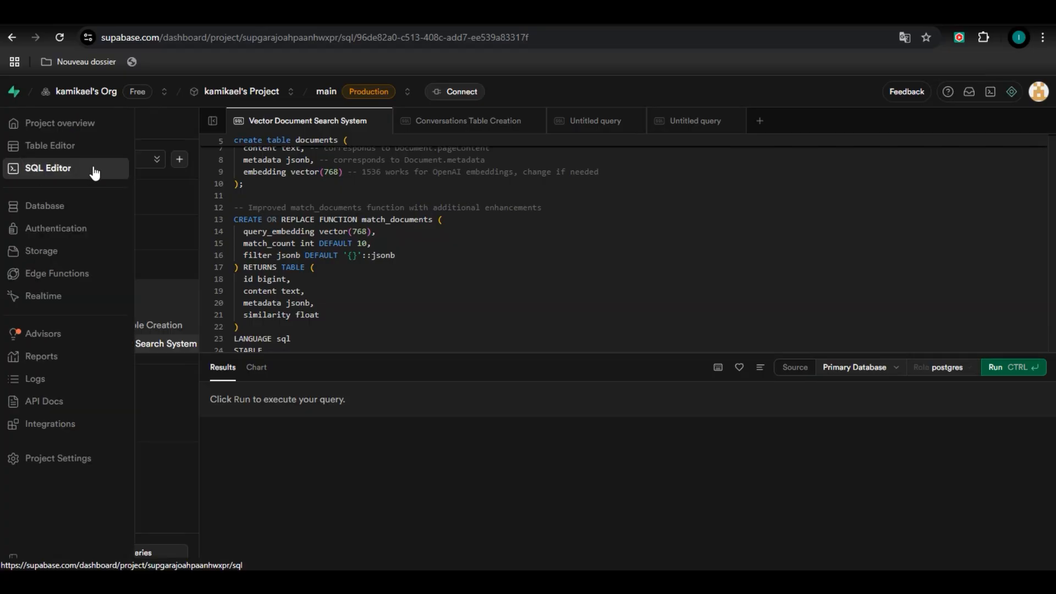
scroll(344, 272, "up", 3)
scroll(316, 191, "down", 8)
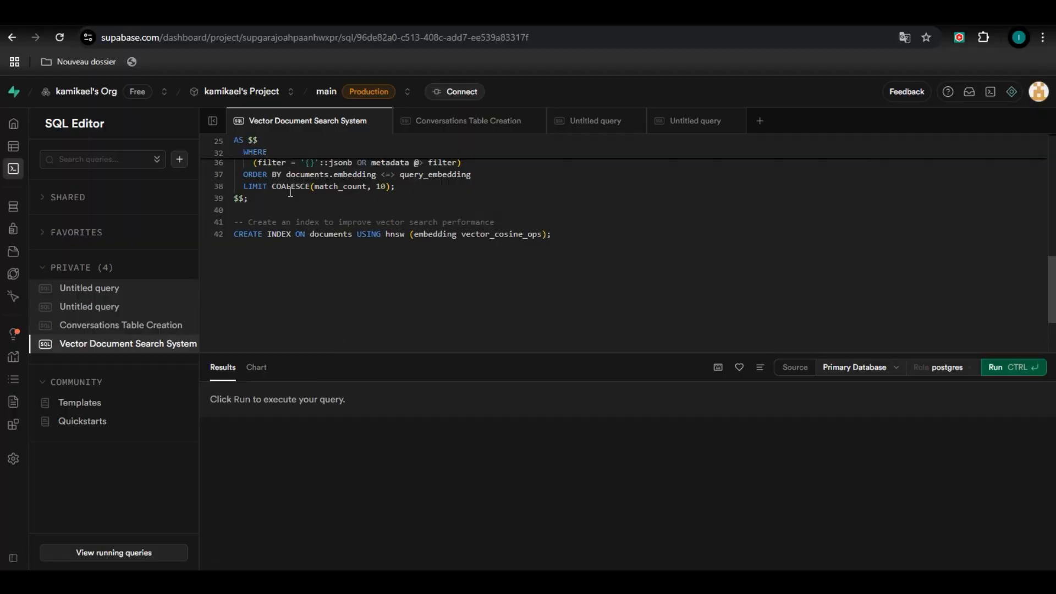
scroll(291, 192, "up", 8)
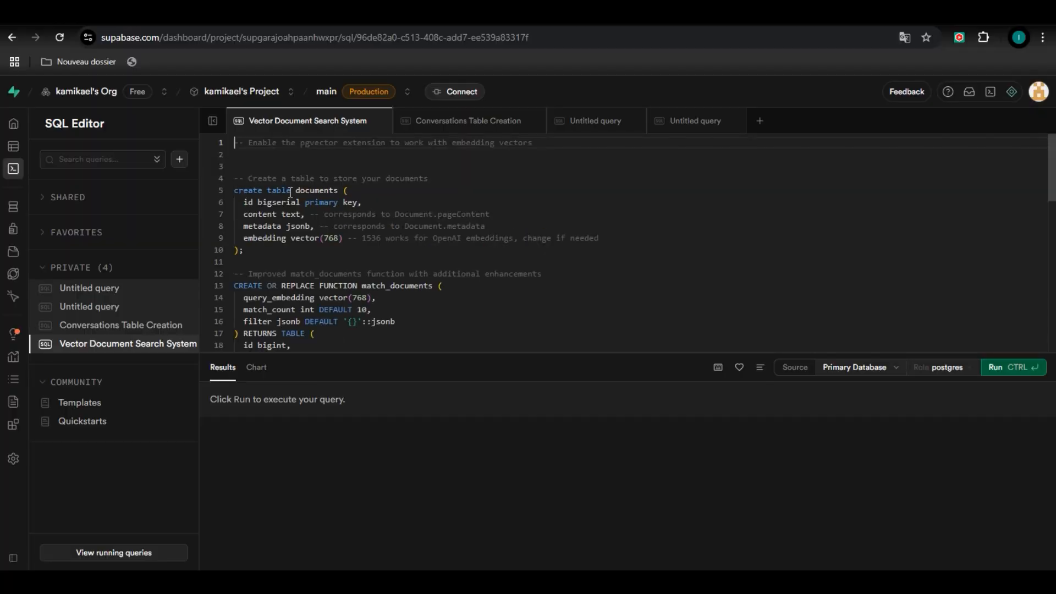
scroll(290, 192, "down", 2)
scroll(329, 233, "up", 2)
Highlight the embedding size 768, the OpenAI size 1536 and the start of the match_documents function, and view the rest of the function
double_click(330, 240)
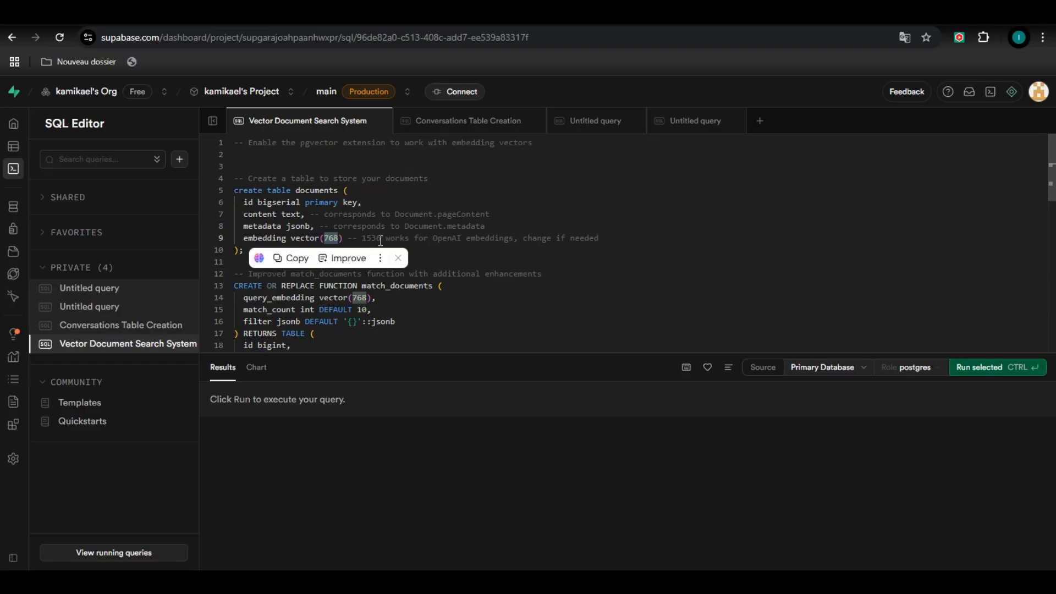
left_click(380, 240)
double_click(379, 241)
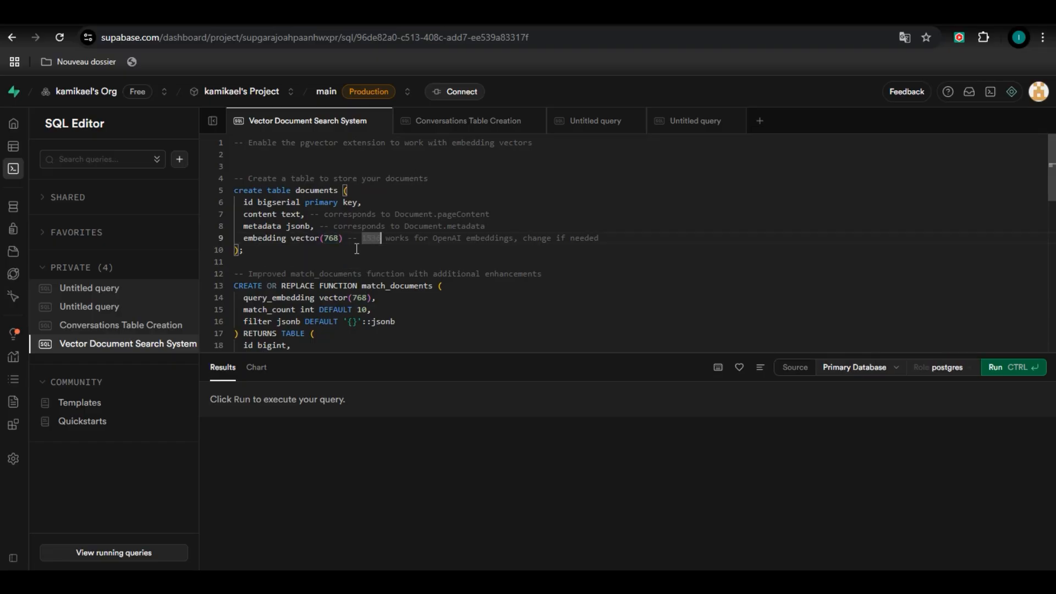
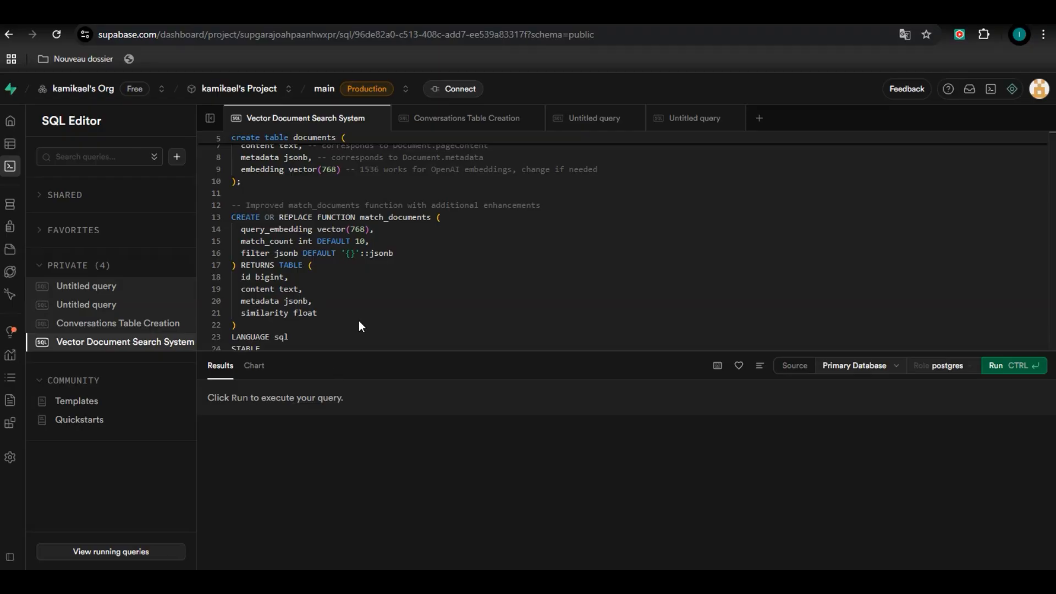
left_click_drag(400, 266, 286, 181)
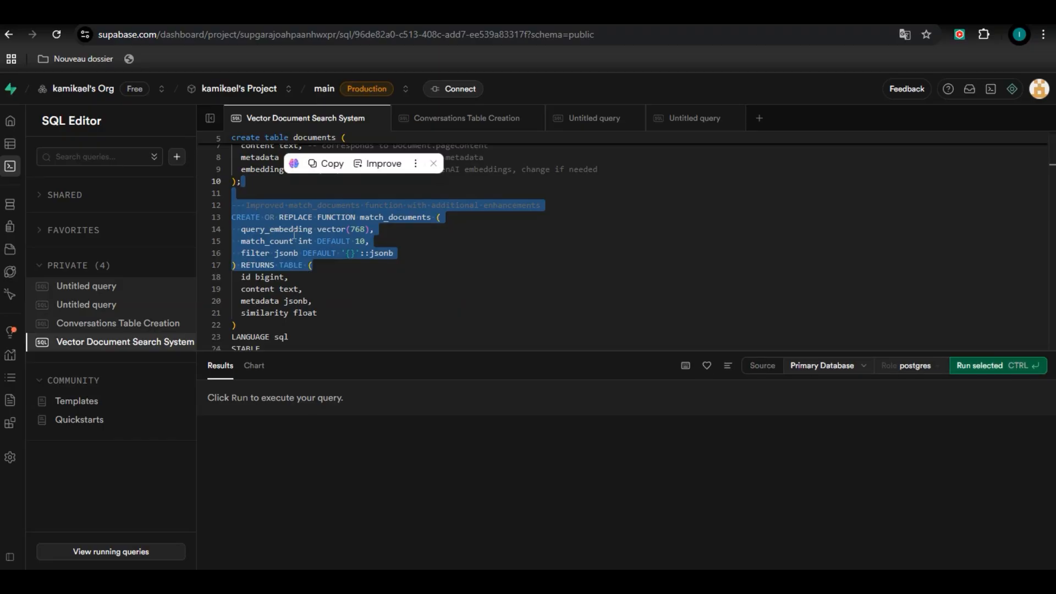
scroll(352, 245, "down", 3)
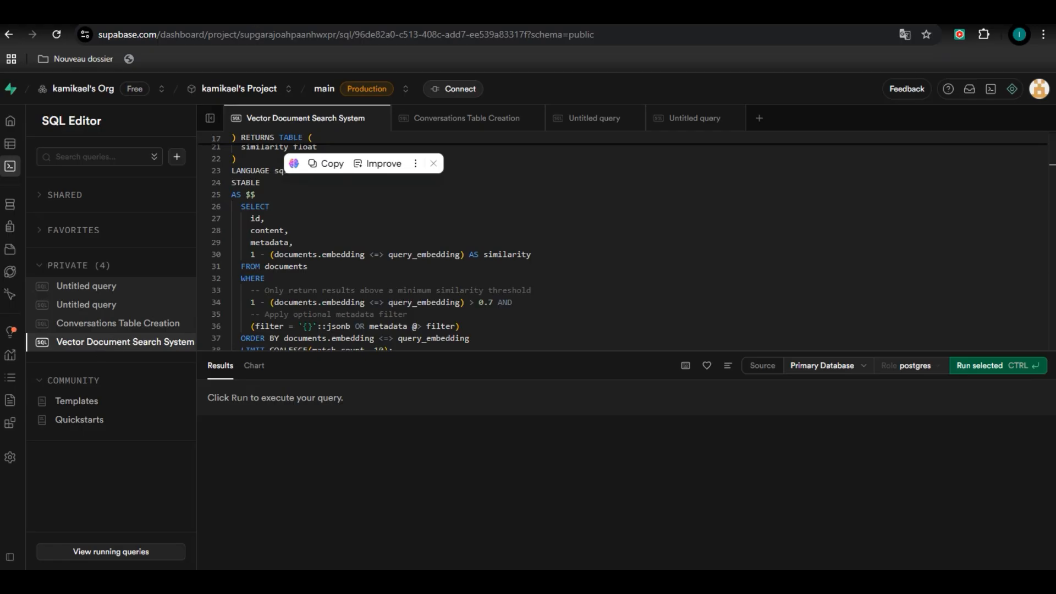
Back in n8n, set the Operation Mode to Retrieve Documents (As Vector Store for Chain/Tool) and the Table Name to documents
left_click(221, 13)
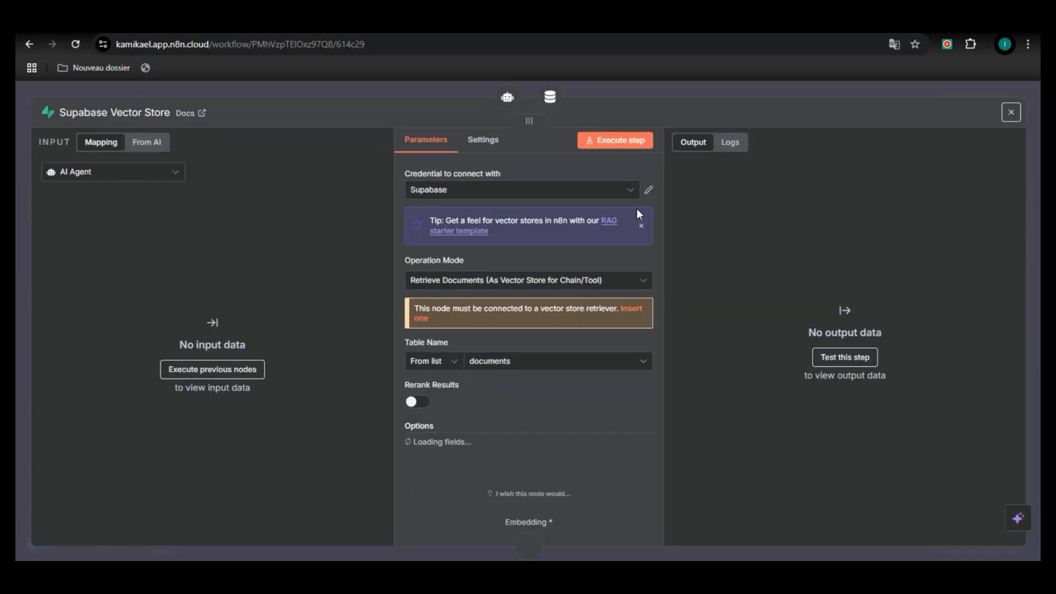
left_click(451, 282)
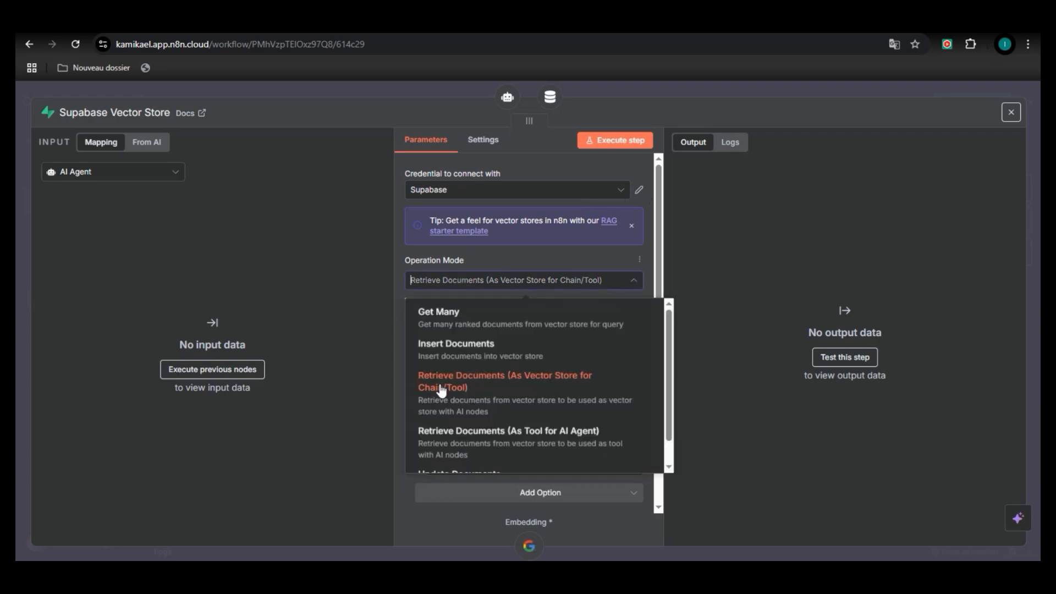
left_click(441, 387)
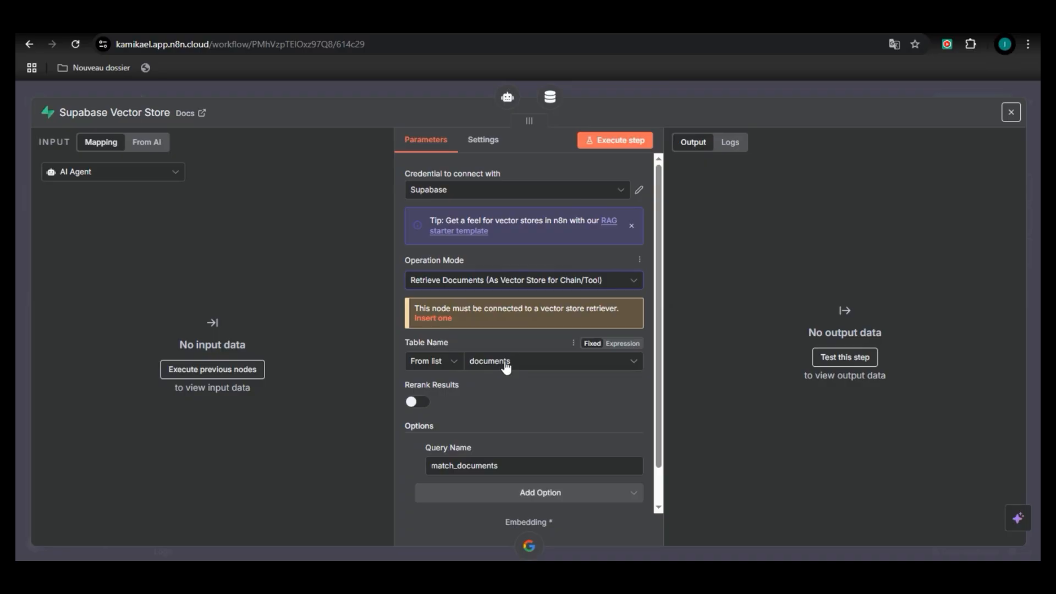
left_click(506, 365)
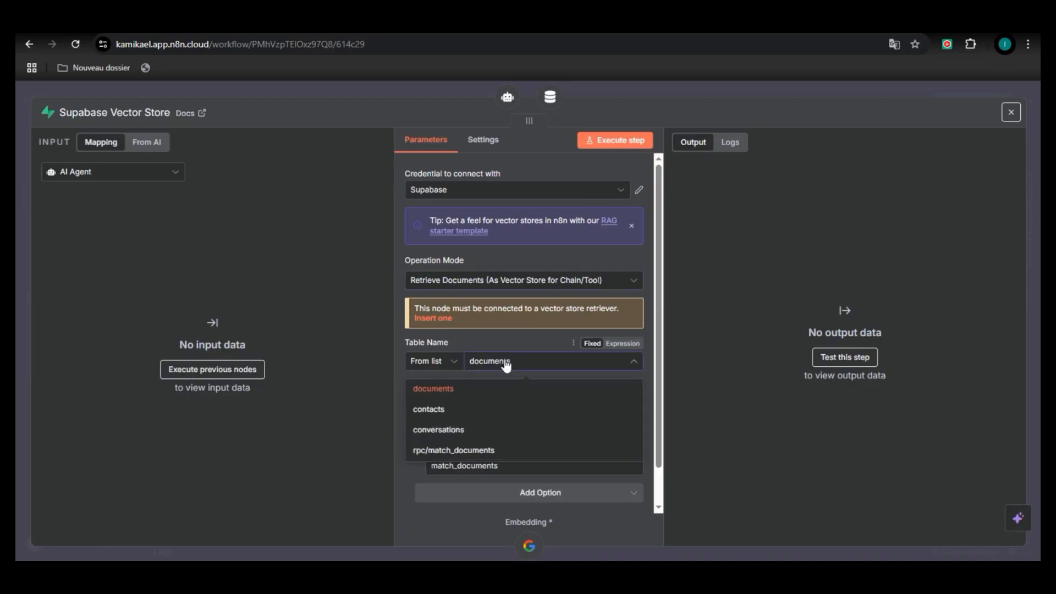
left_click(462, 394)
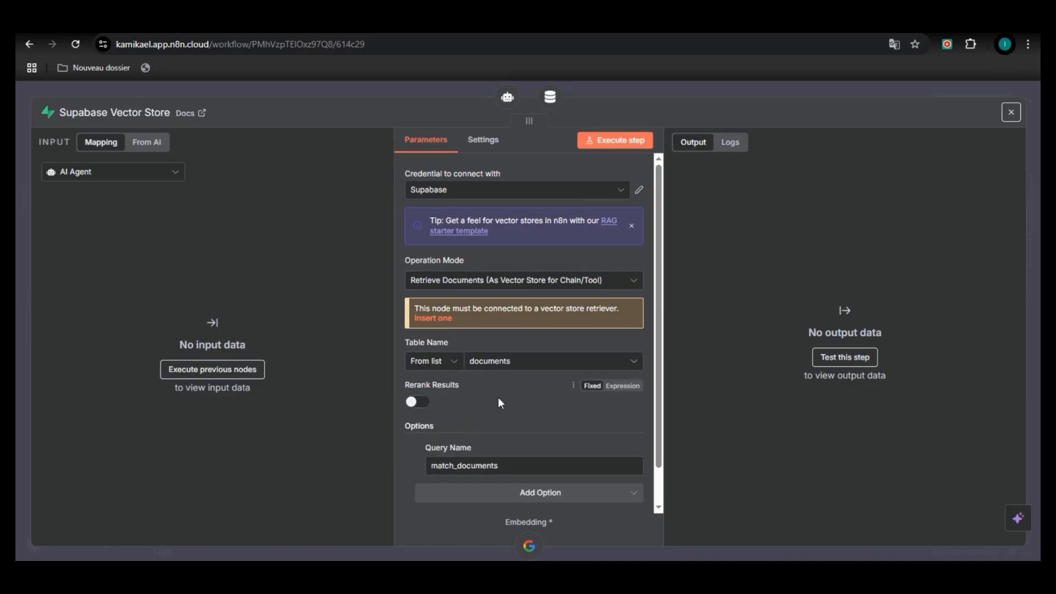
Check which extra options the Supabase Vector Store node offers beside Query Name, close it, and show the Embeddings Google Gemini node
scroll(497, 397, "down", 1)
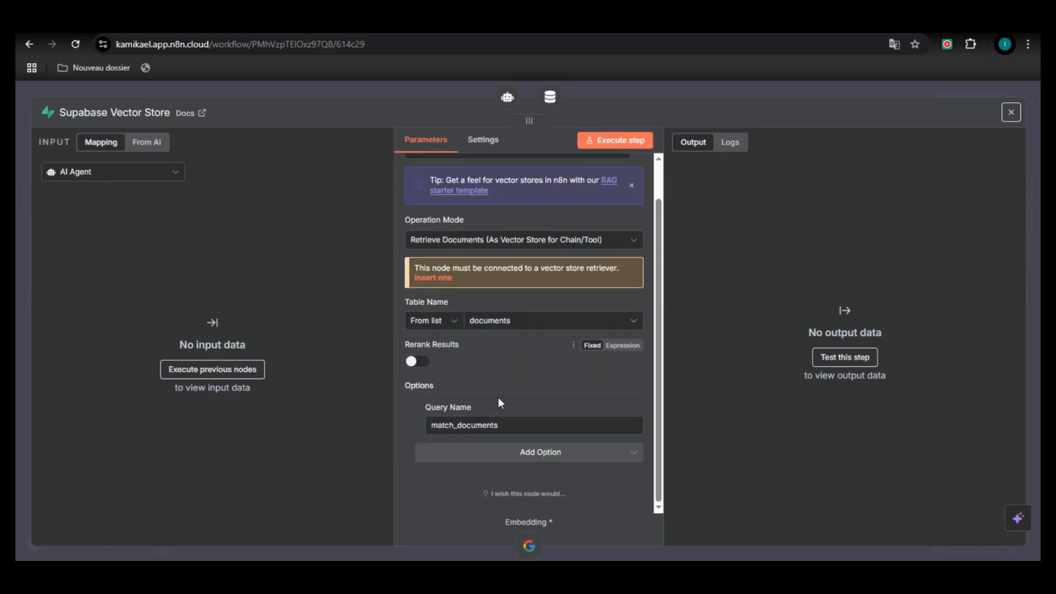
left_click(495, 457)
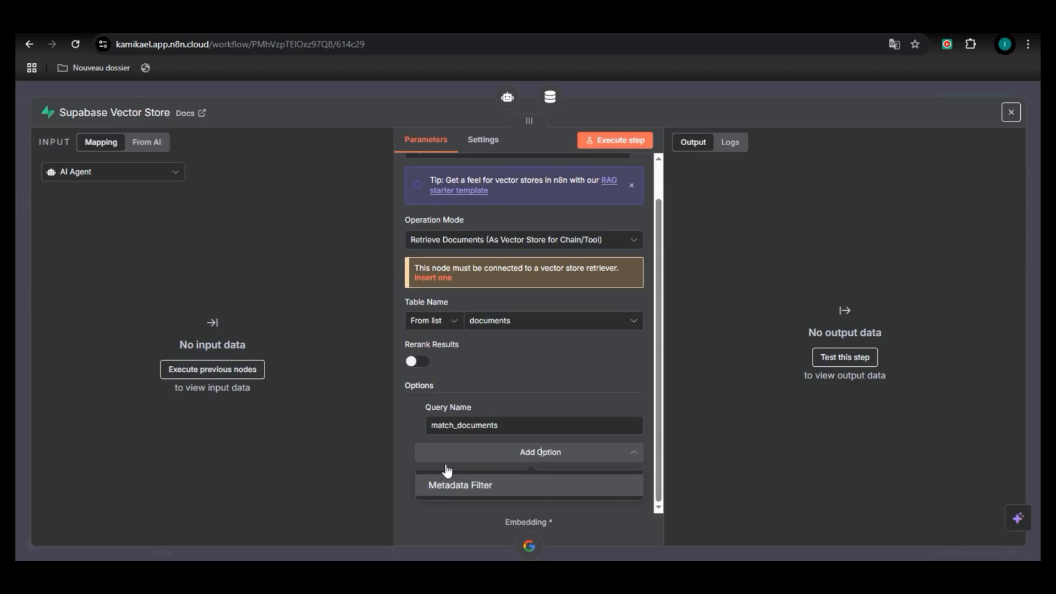
left_click(466, 407)
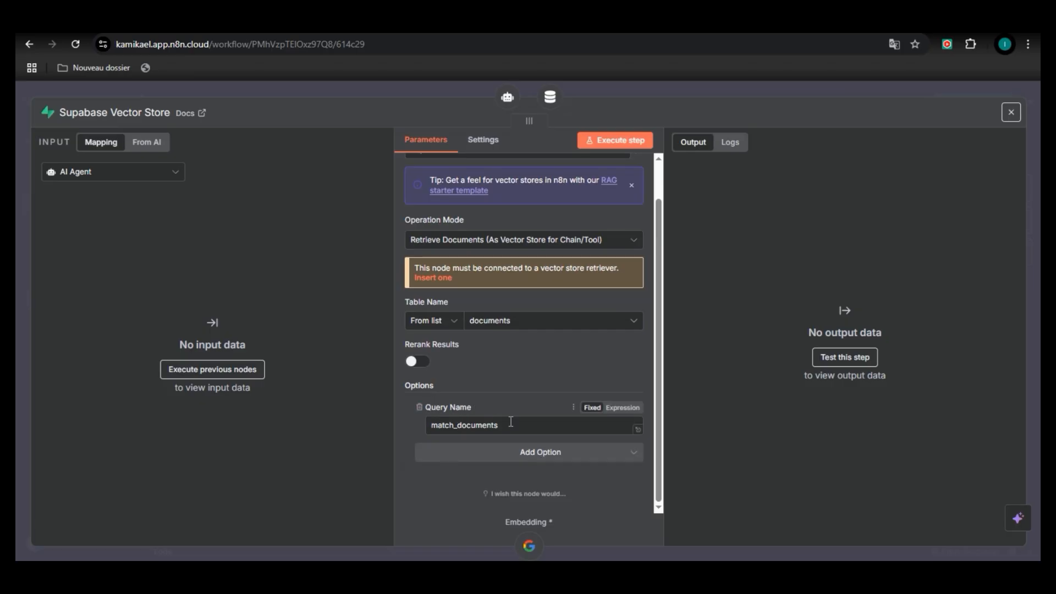
left_click(819, 91)
scroll(679, 402, "down", 2)
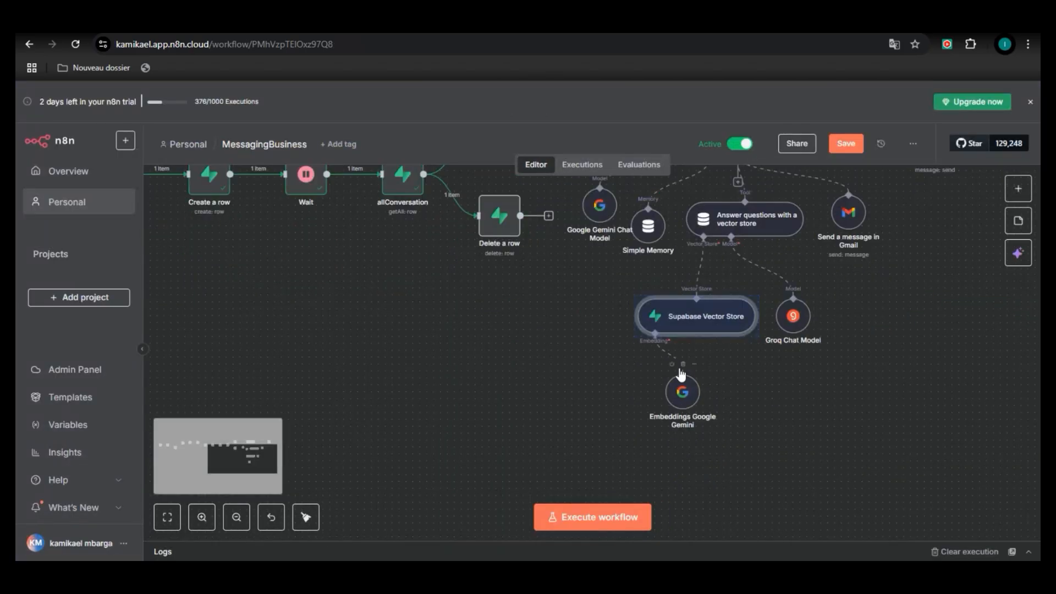
Replace the Supabase Vector Store's embedding by deleting the Embeddings Google Gemini node and adding a new Embeddings Google Gemini node
left_click(682, 363)
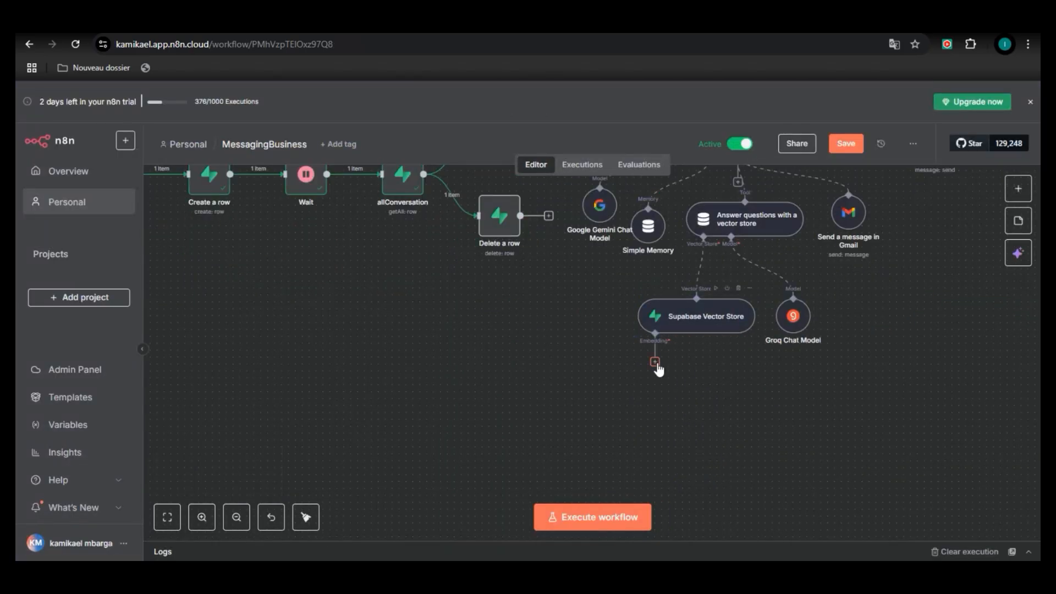
left_click(655, 362)
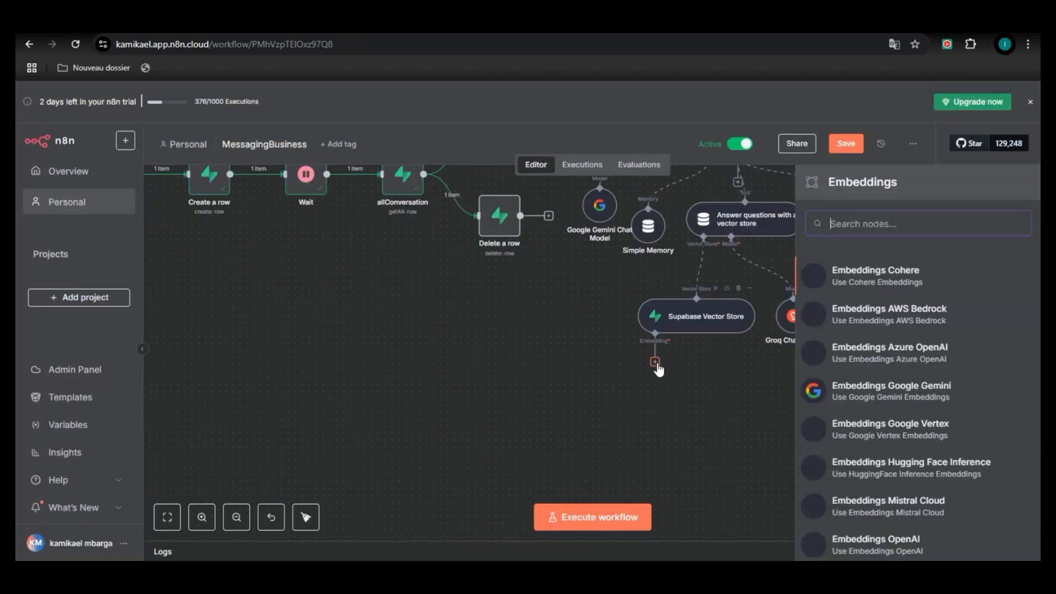
left_click(854, 397)
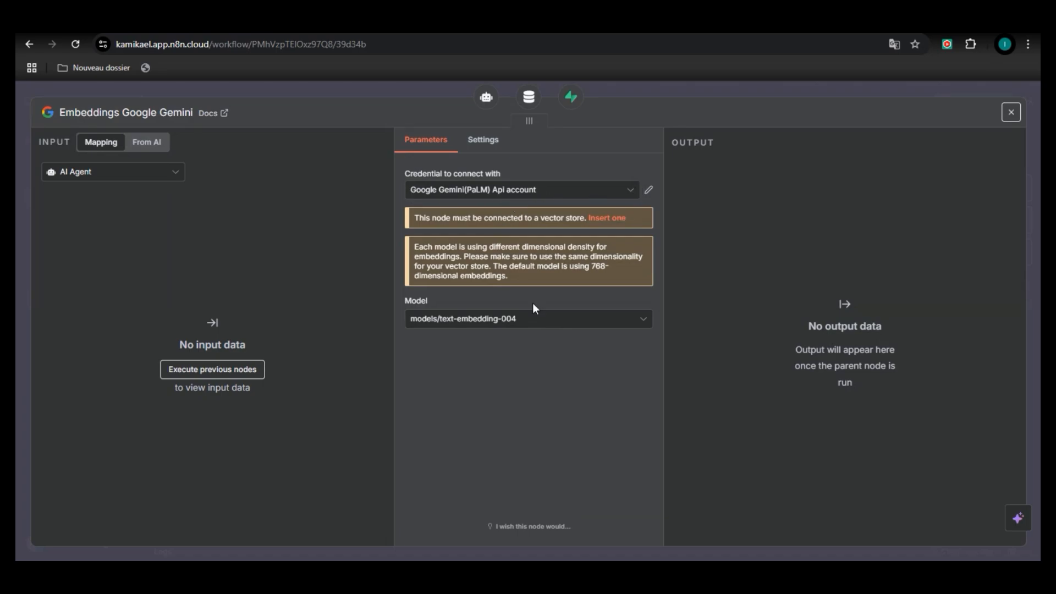
Check the credential choices and the available embedding models of the Embeddings Google Gemini node, and close it
left_click(603, 188)
left_click(606, 162)
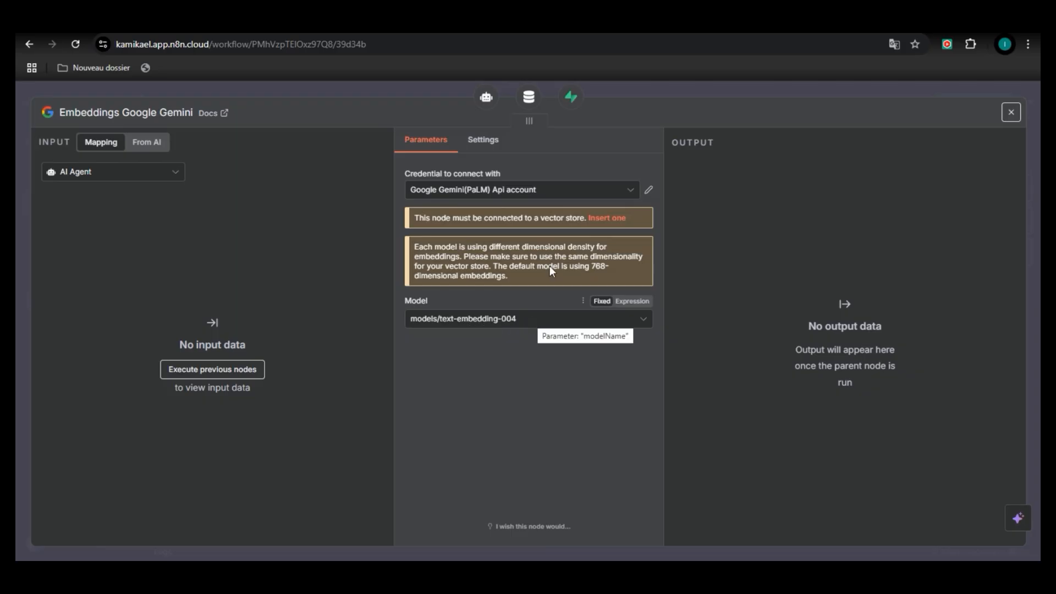
left_click(529, 319)
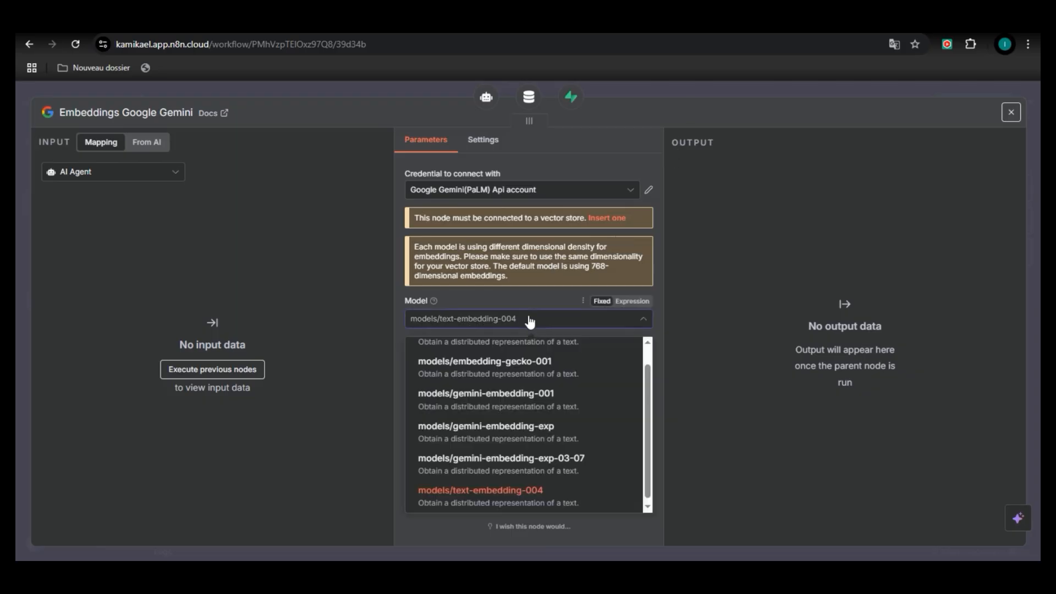
left_click(514, 289)
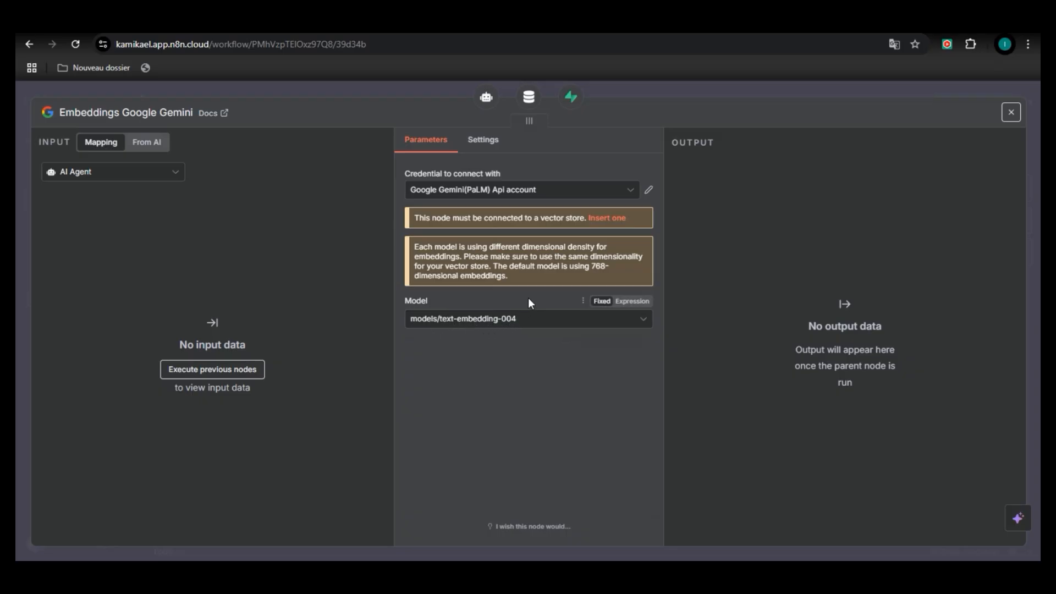
left_click(807, 120)
Search the node list for "whats" and find the Send message action of WhatsApp Business Cloud
scroll(754, 368, "up", 3)
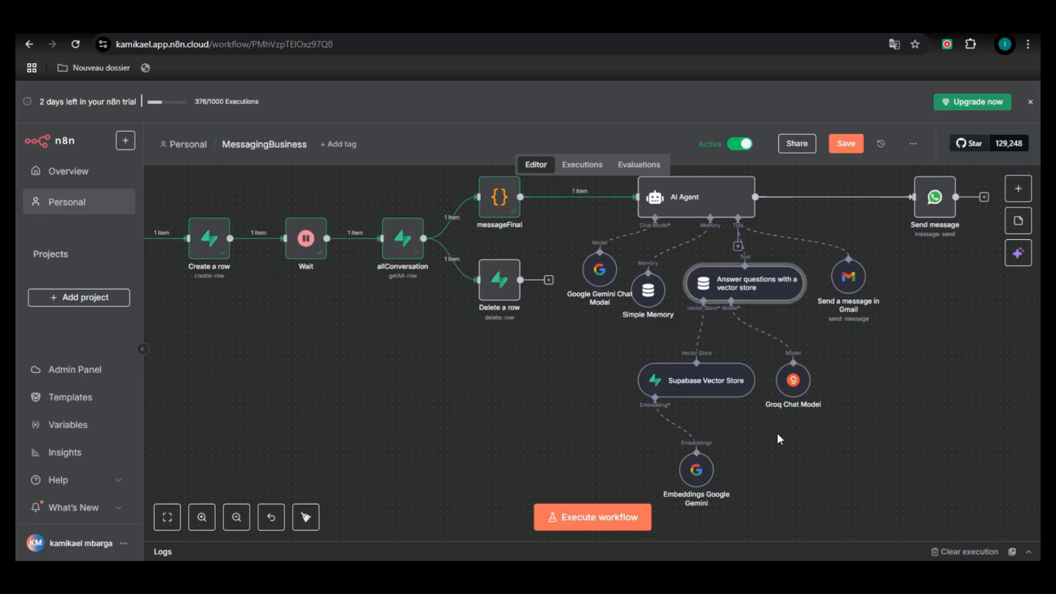
scroll(777, 433, "up", 2)
scroll(820, 403, "down", 1)
scroll(810, 391, "up", 2)
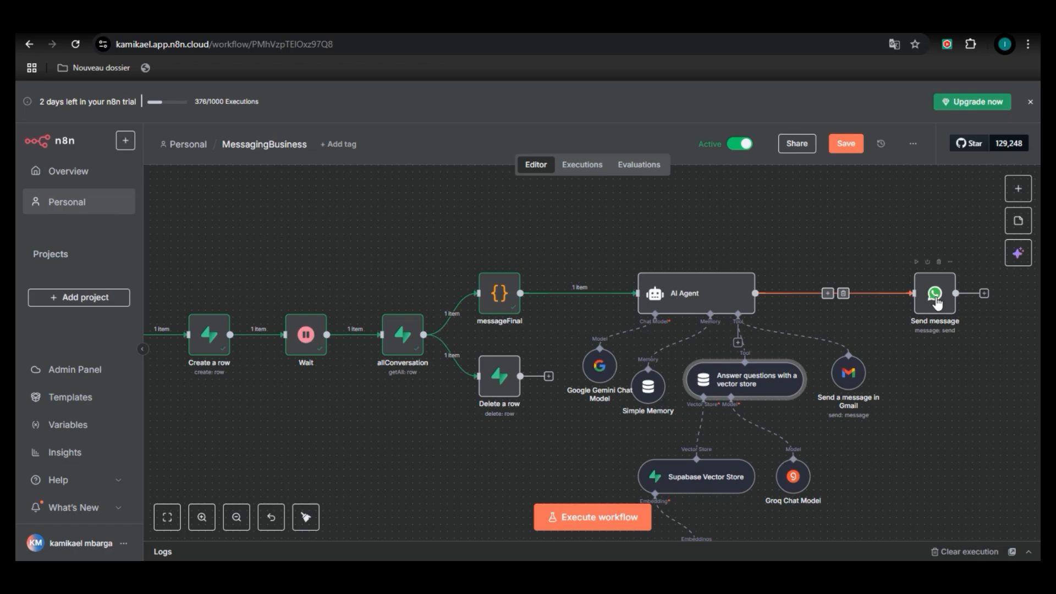
key("Tab")
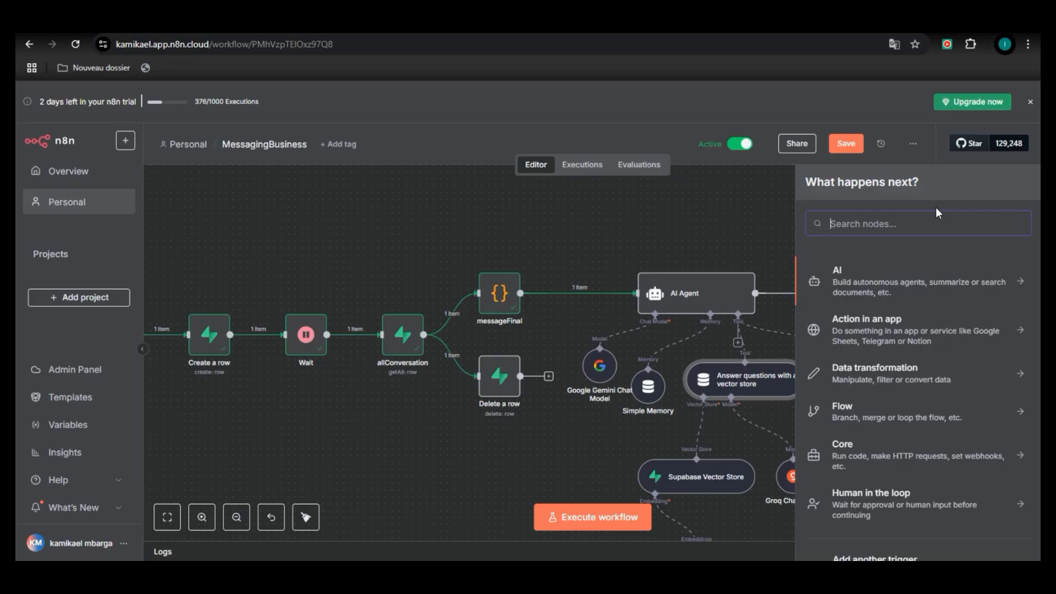
type("wha")
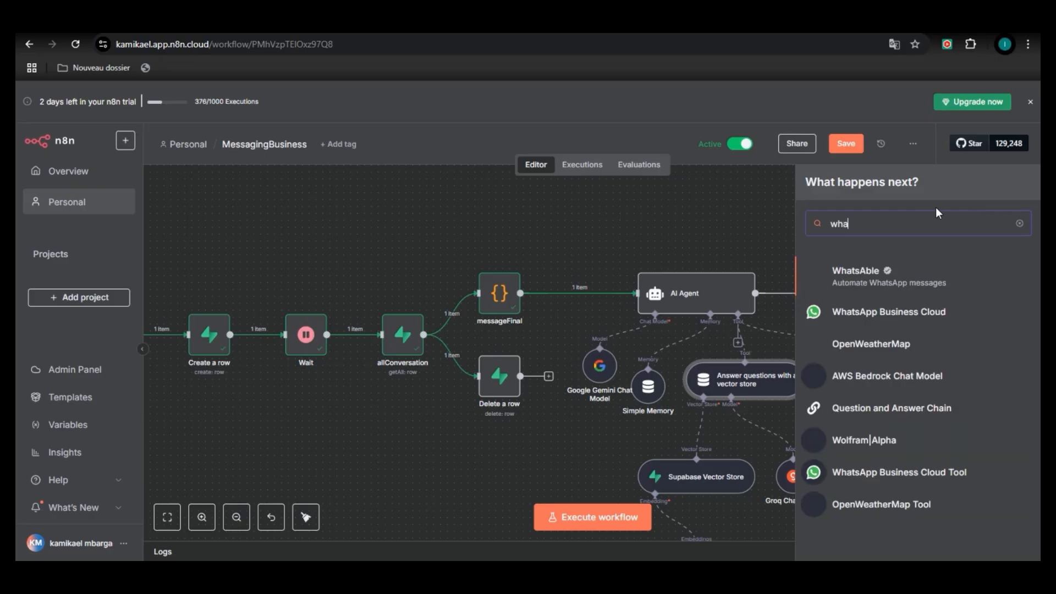
type("ts")
left_click(955, 313)
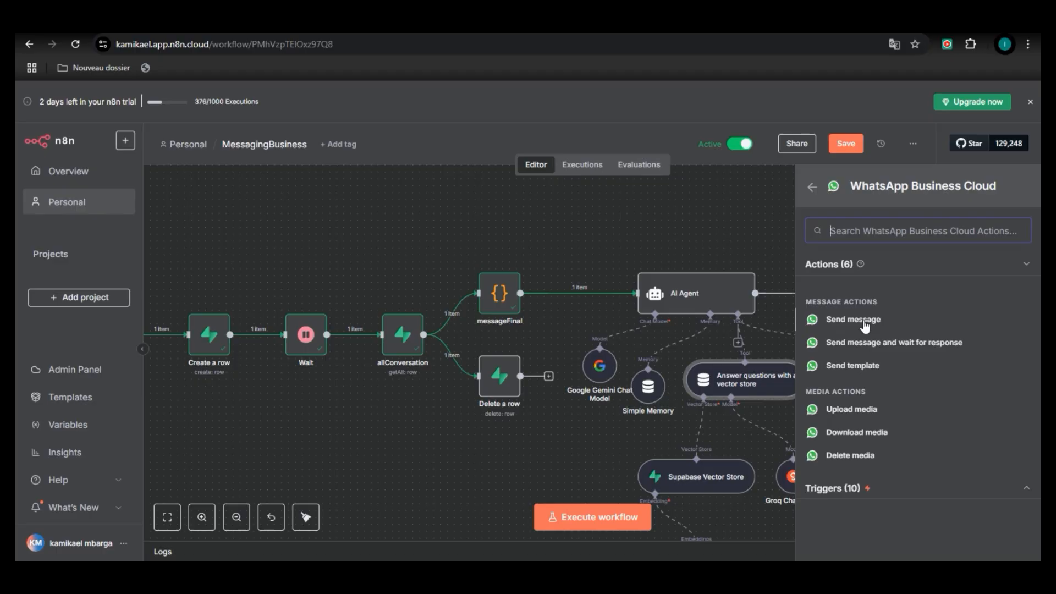
left_click(866, 327)
Open the workflow's final Send message node and the details of its sendMessaging credential
right_click(928, 235)
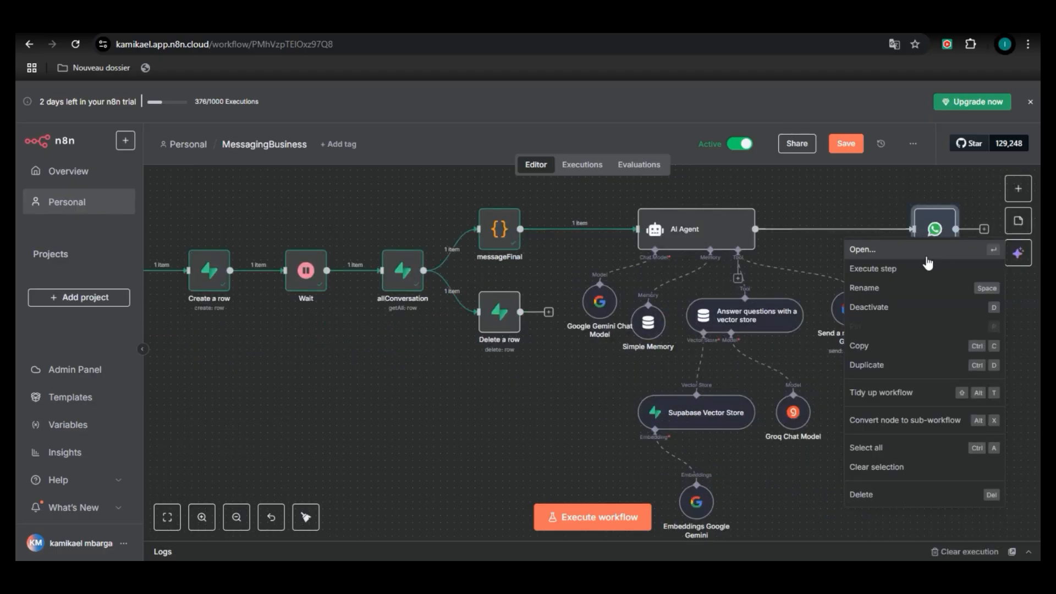
left_click(870, 250)
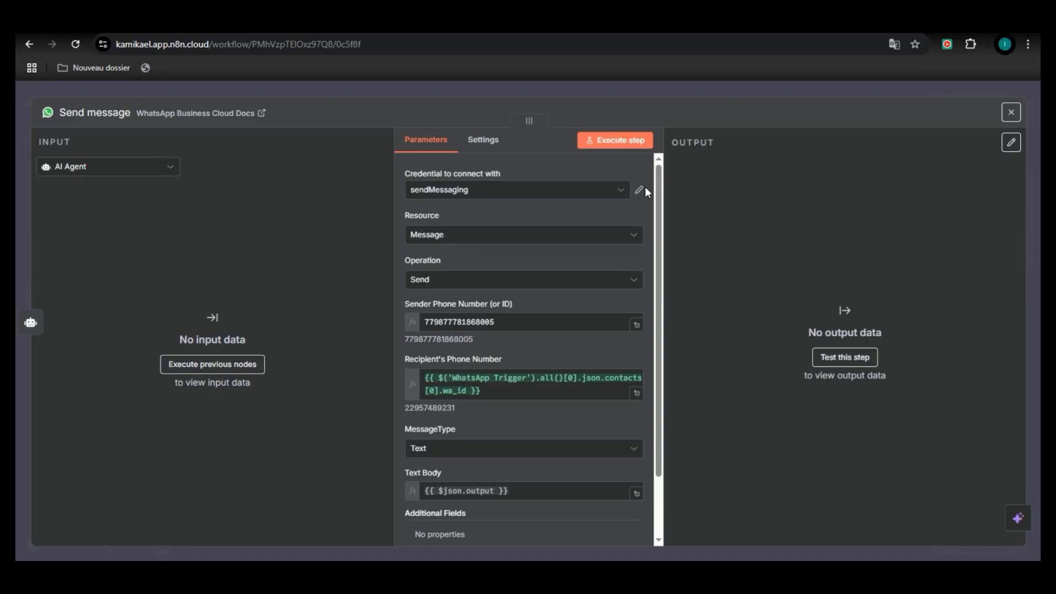
left_click(629, 191)
left_click(639, 193)
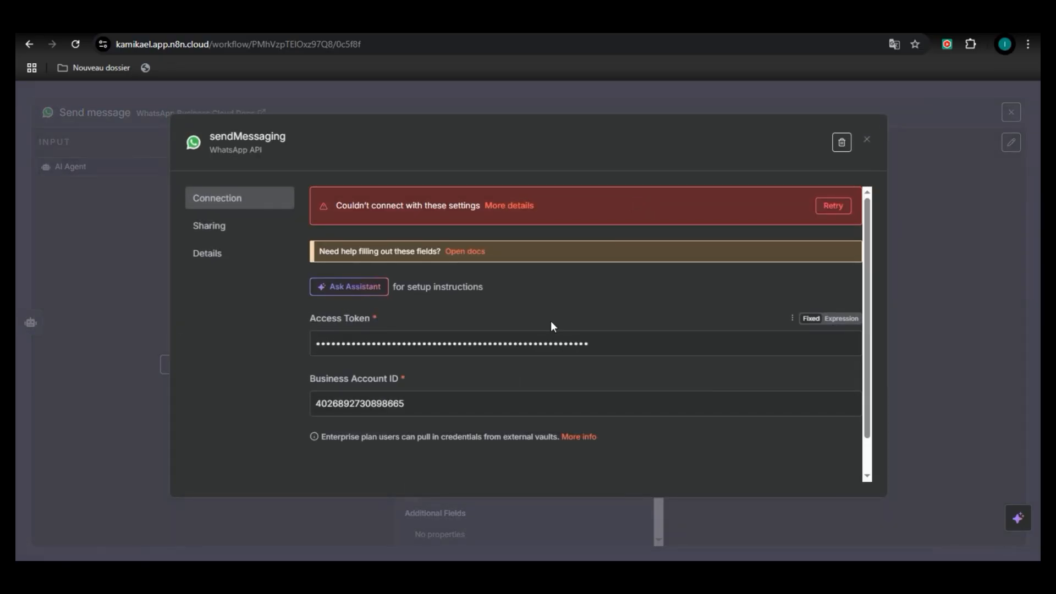
Highlight the Access Token and the Business Account ID fields of the sendMessaging credential
left_click(593, 346)
left_click_drag(446, 345, 326, 347)
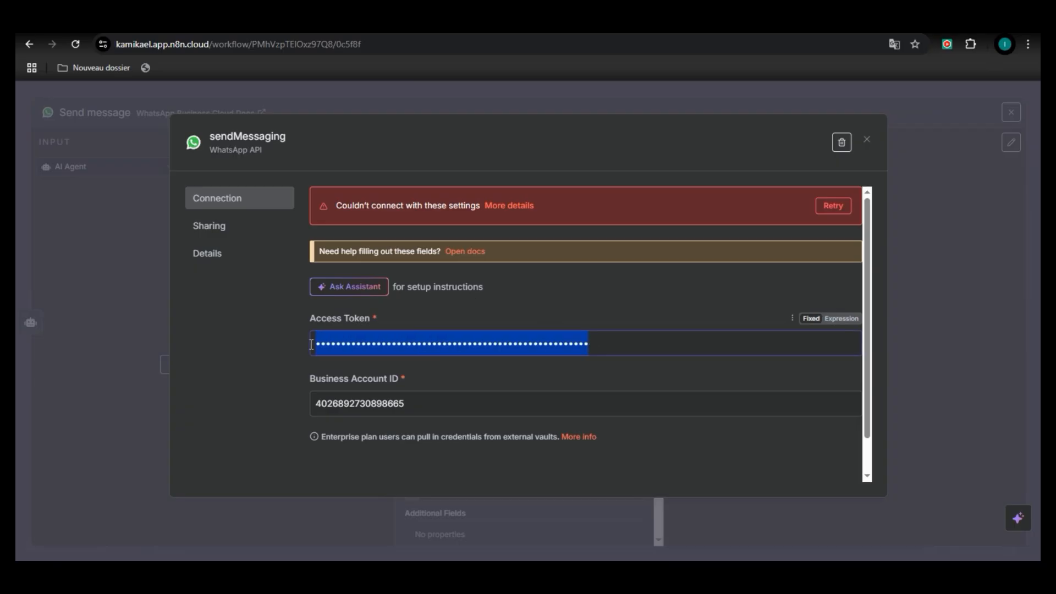
left_click(418, 404)
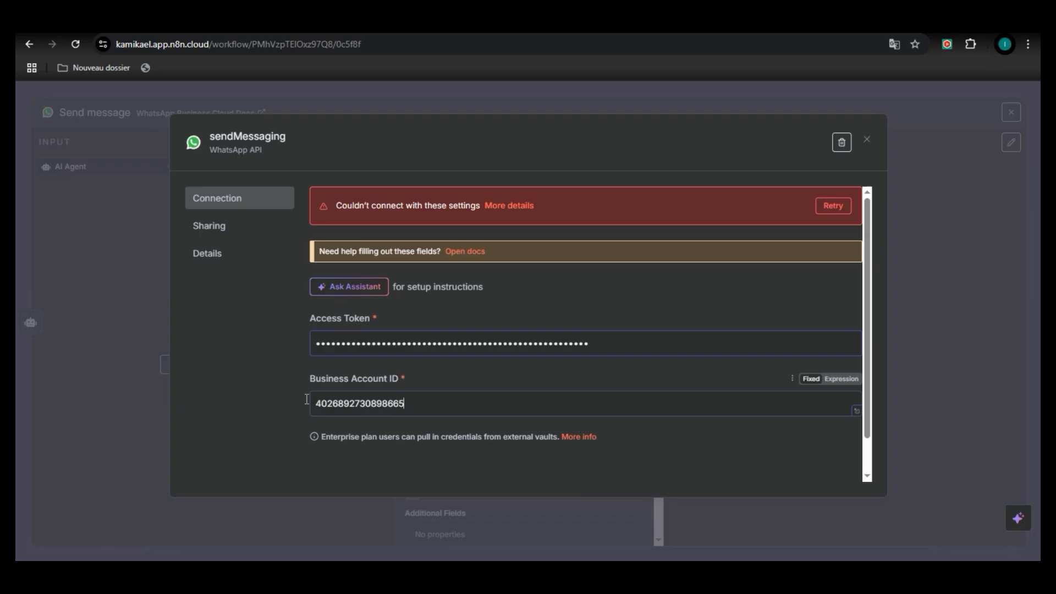
left_click_drag(307, 400, 300, 397)
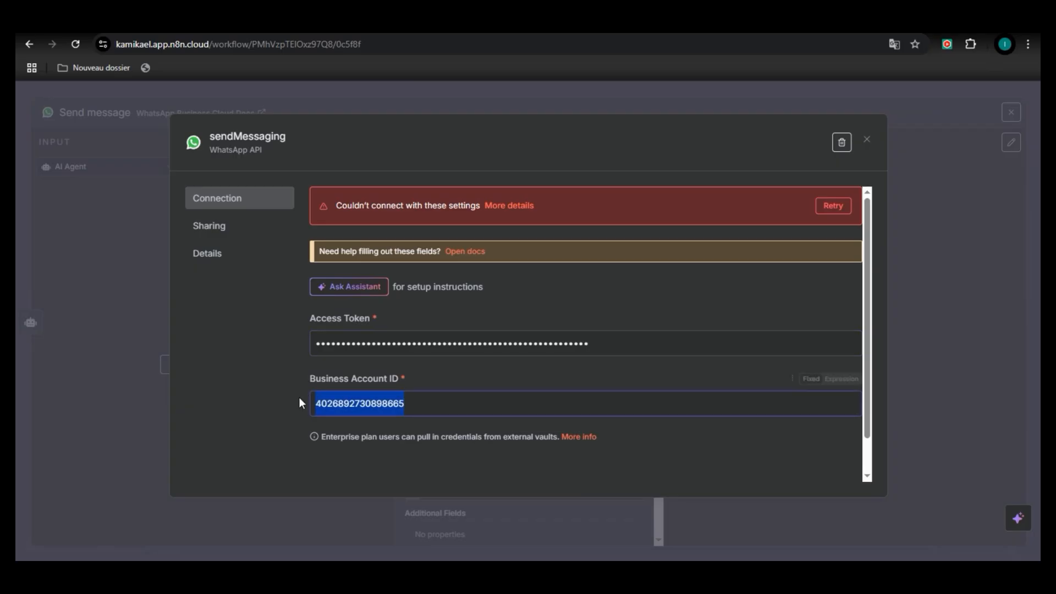
left_click(464, 318)
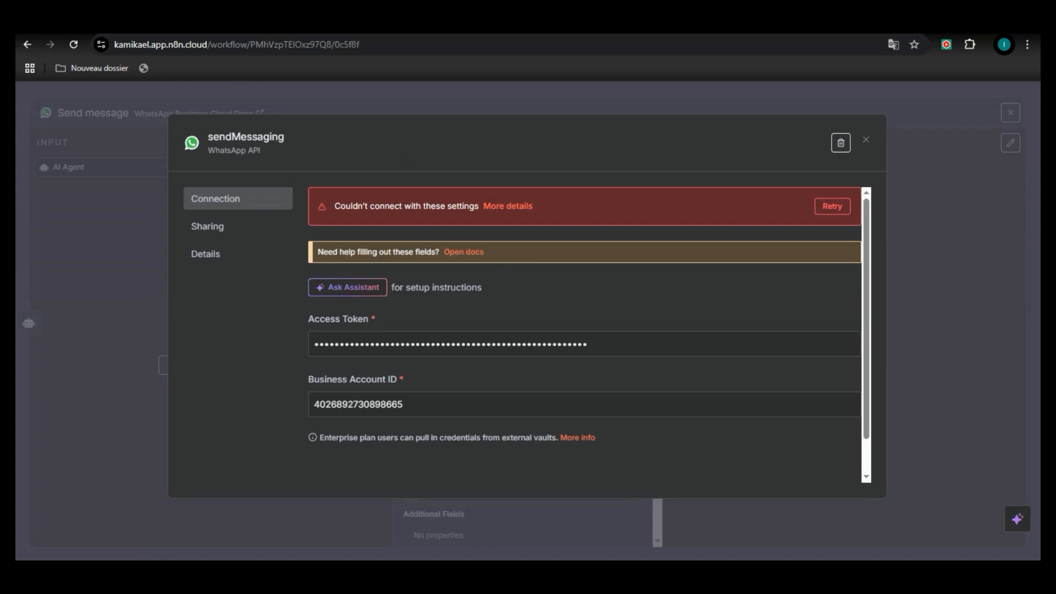
Switch to the Meta for Developers site and open the MessagingBusiness app from the applications list
left_click(172, 25)
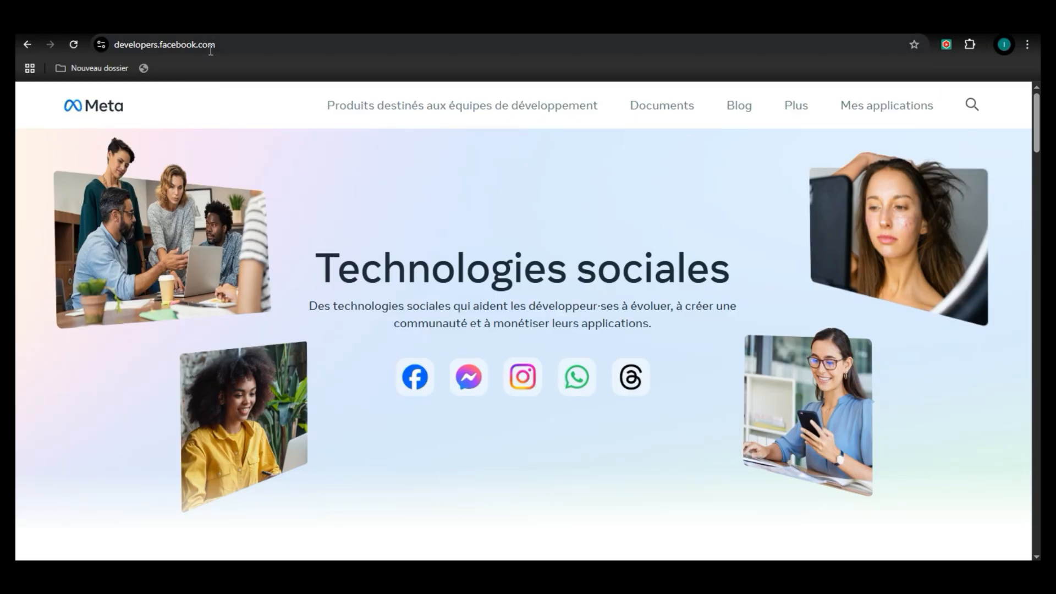
left_click(881, 113)
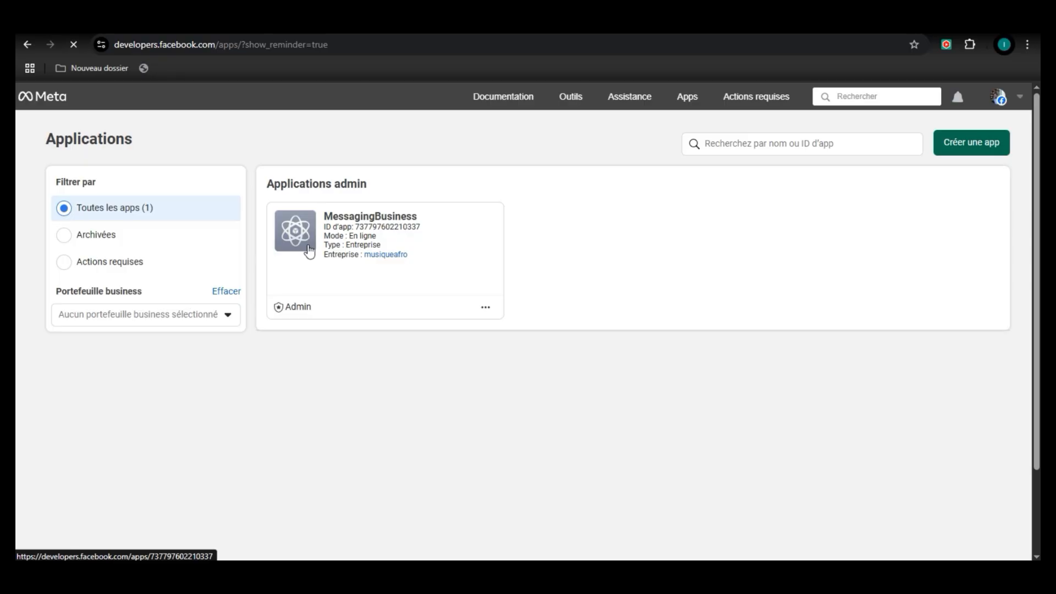
left_click(310, 251)
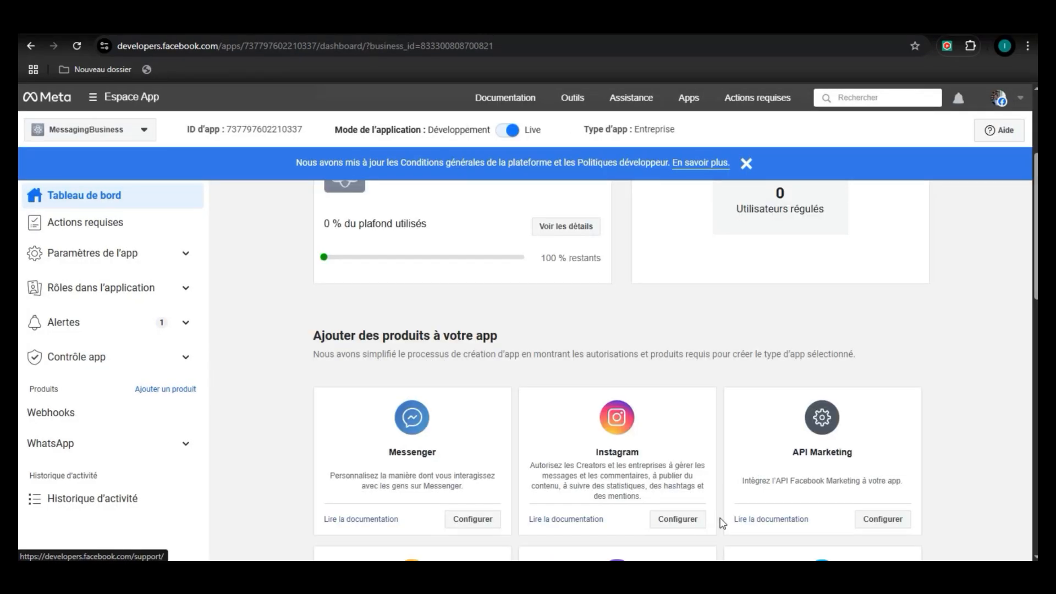
Examine the MessagingBusiness dashboard and the products that can be added to the app, such as Messenger and Instagram
scroll(298, 338, "up", 3)
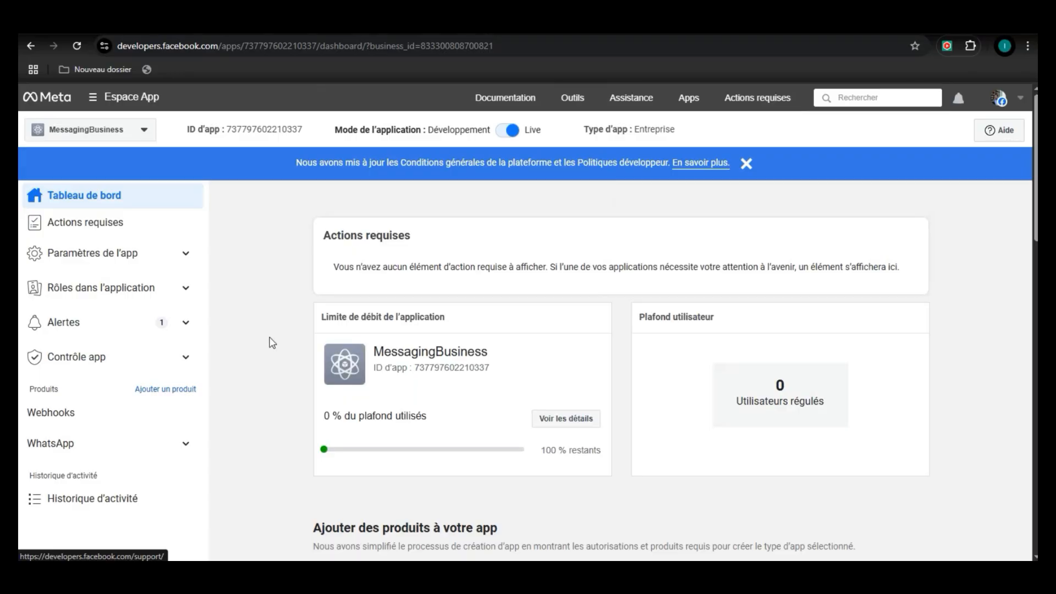
scroll(369, 347, "down", 2)
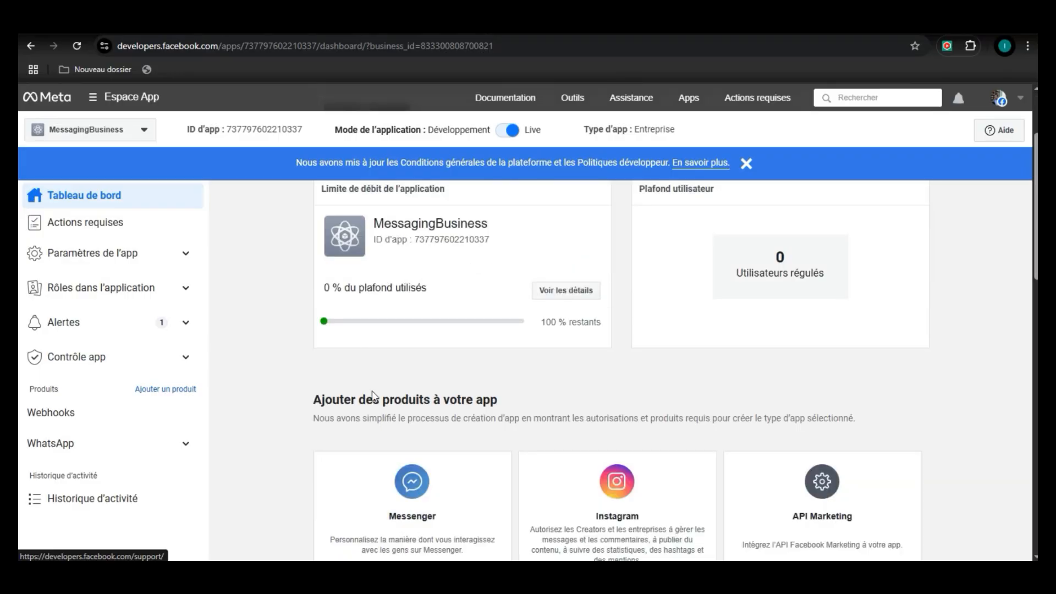
scroll(389, 382, "down", 1)
scroll(643, 350, "down", 2)
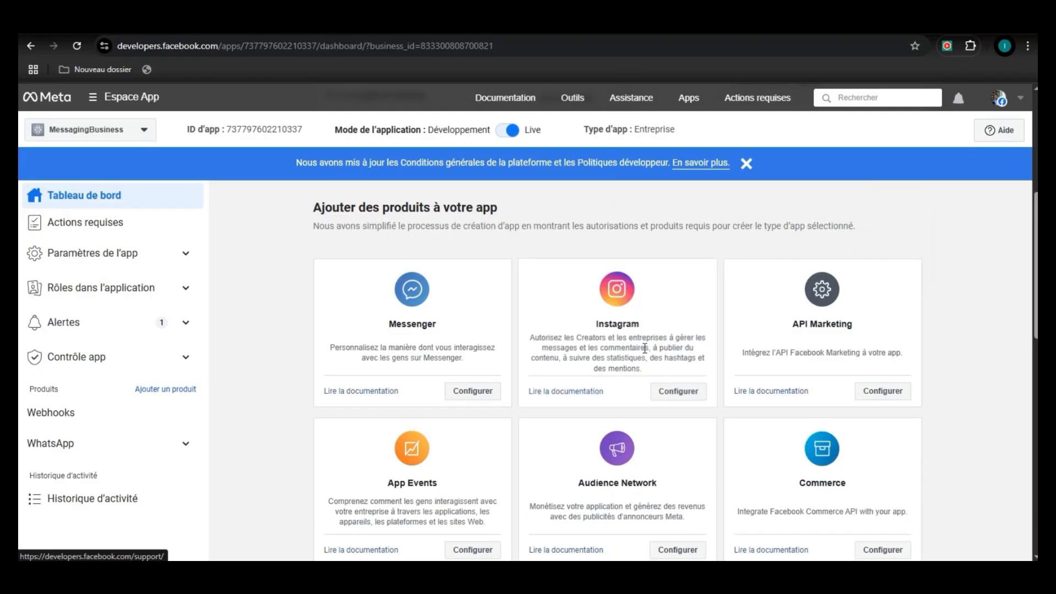
scroll(644, 347, "down", 4)
scroll(645, 348, "down", 1)
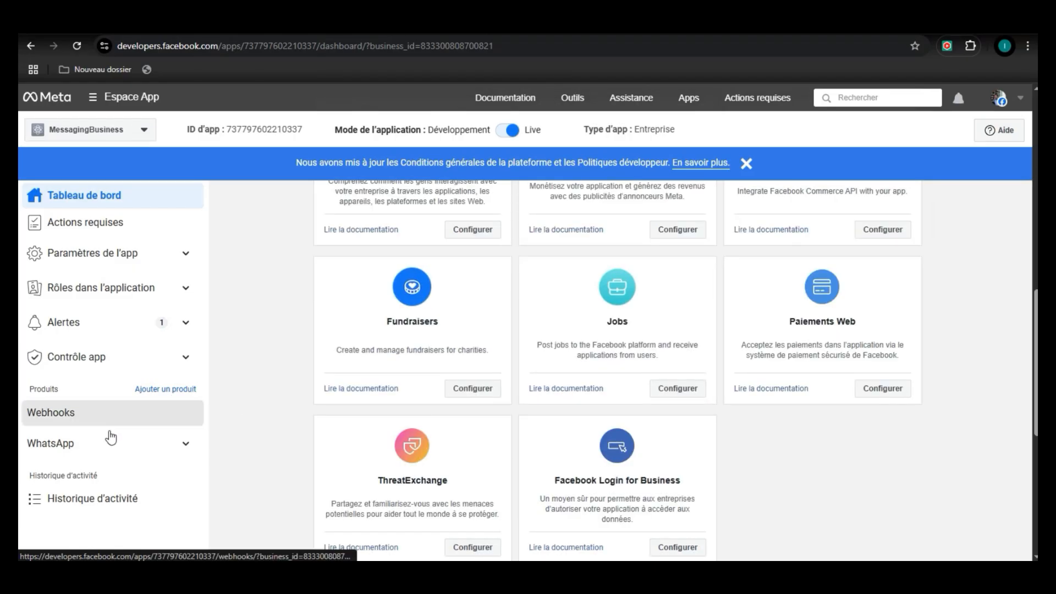
scroll(564, 383, "up", 4)
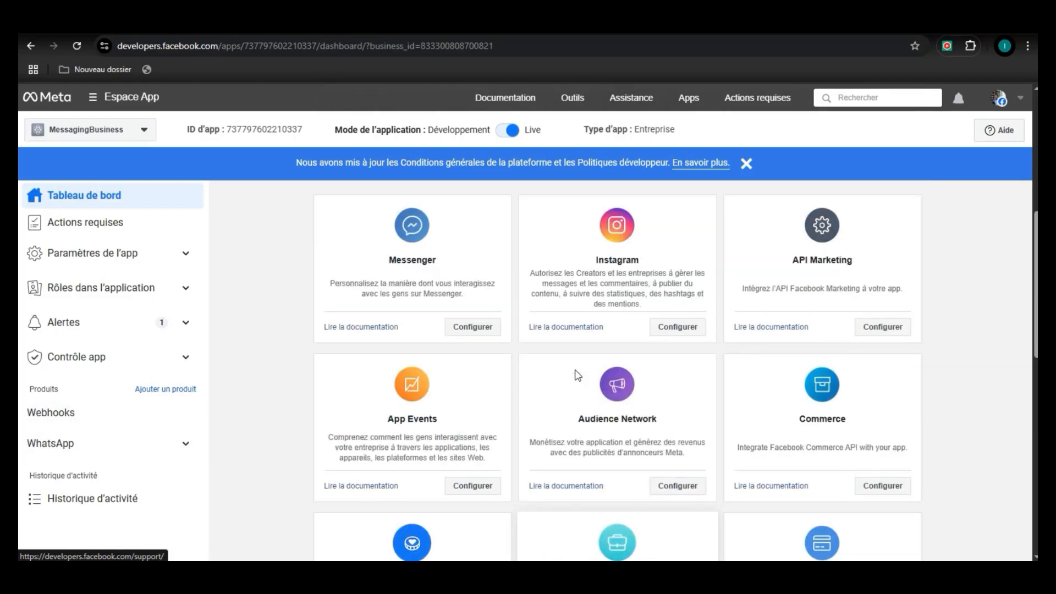
scroll(577, 376, "up", 2)
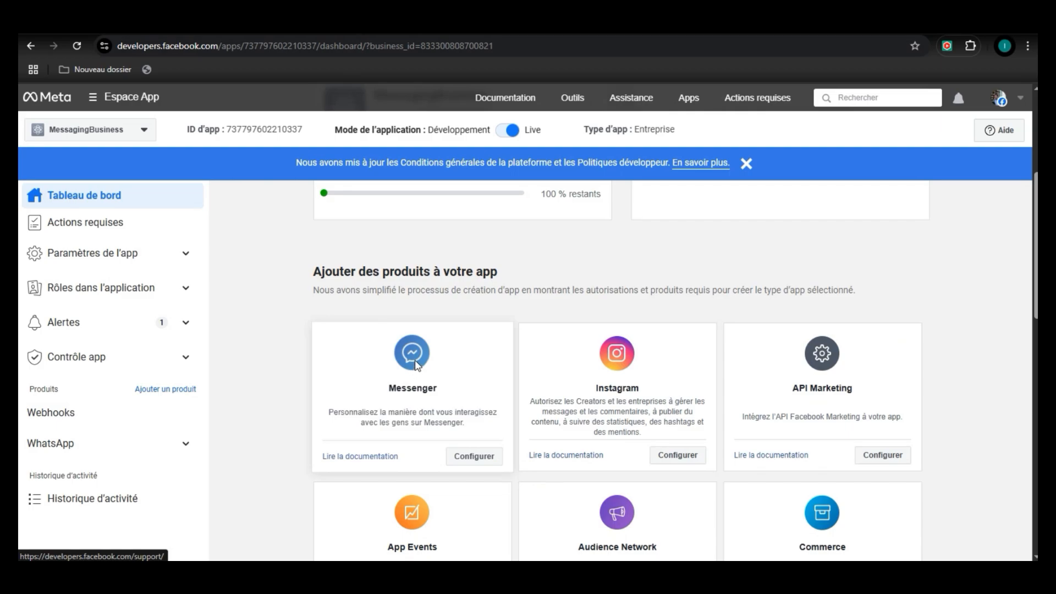
Show the access token generation on WhatsApp's Configuration de l'API page, and return to the sendMessaging credential's Access Token field in n8n
left_click(178, 448)
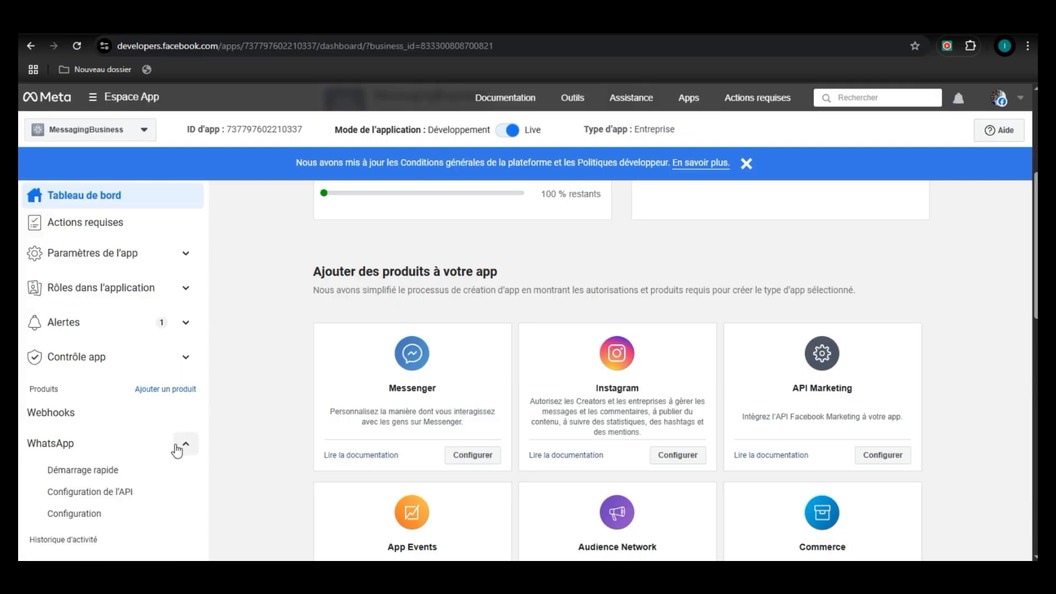
left_click(101, 497)
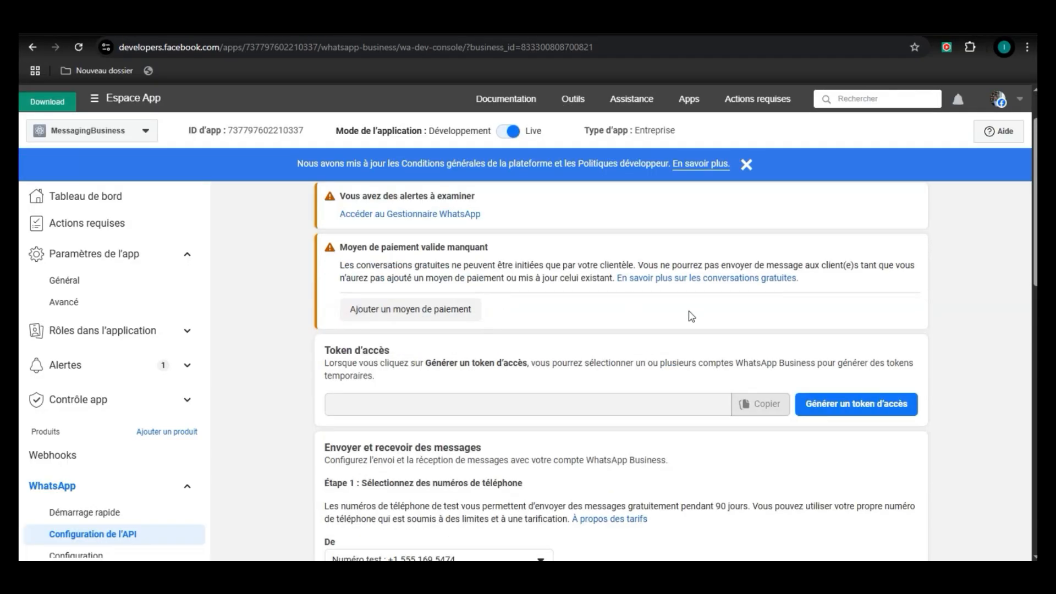
left_click(813, 407)
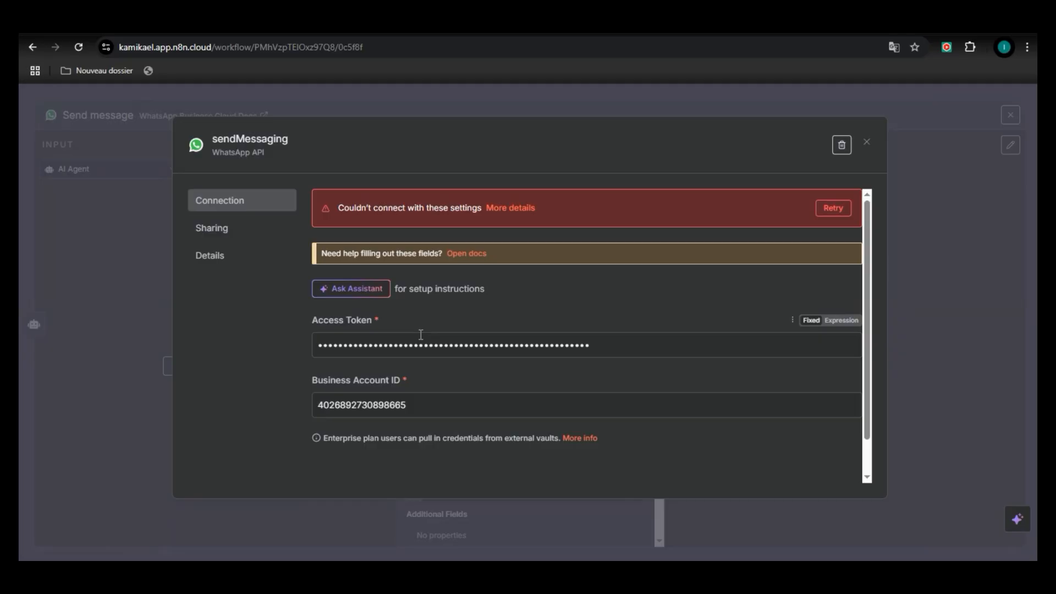
triple_click(421, 335)
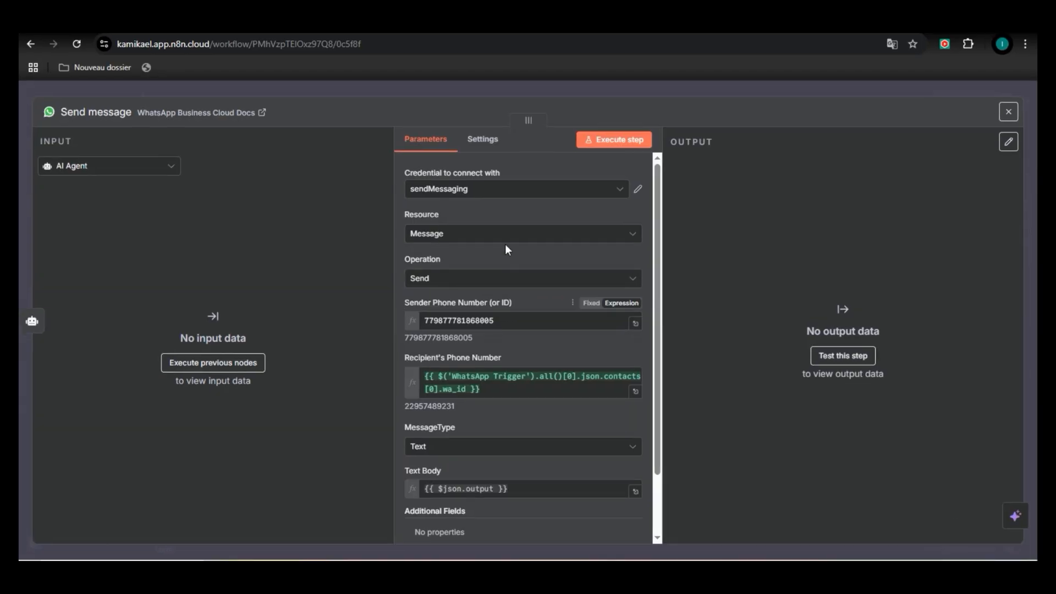
Check the Send message node's Resource and Operation choices, and highlight the WhatsApp Trigger expression used for the recipient's phone number
left_click(501, 238)
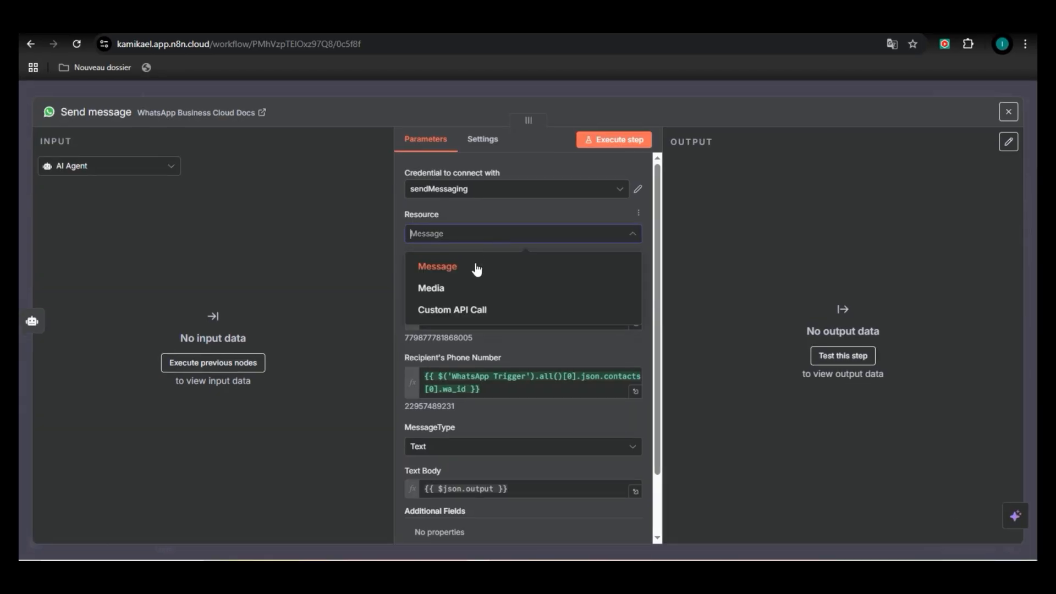
left_click(496, 219)
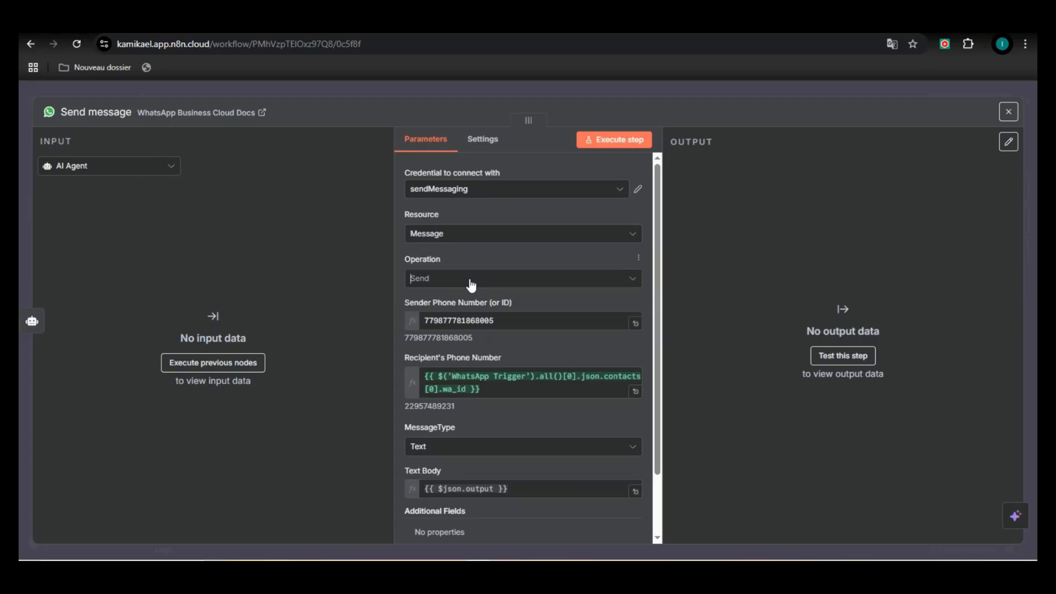
left_click(471, 281)
left_click(471, 311)
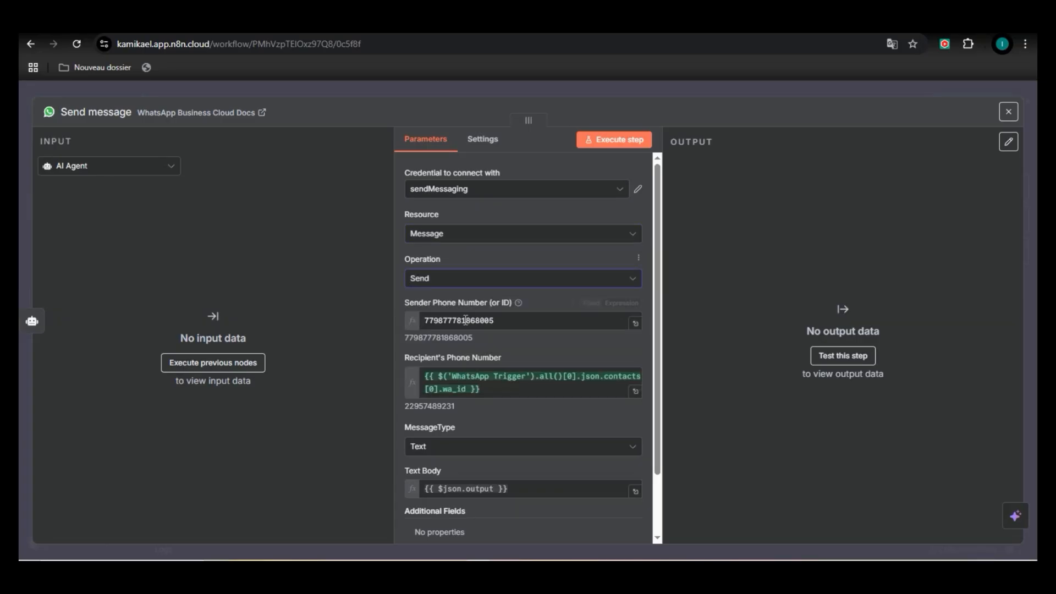
left_click(487, 385)
key("ctrl+a")
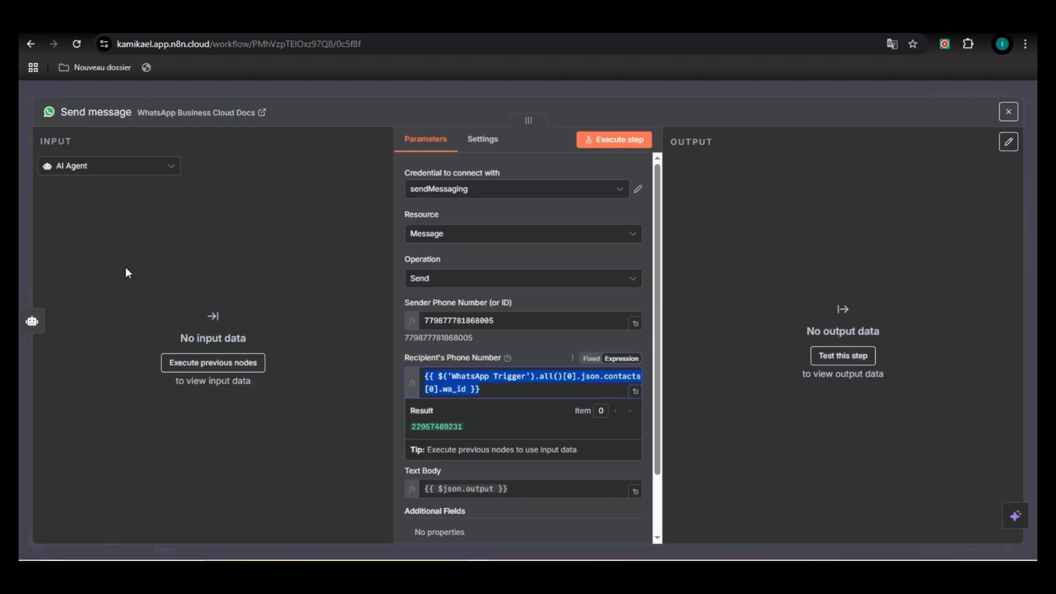
Look through the previous nodes available as input for the Send message node, and highlight the recipient's phone number expression
left_click(151, 170)
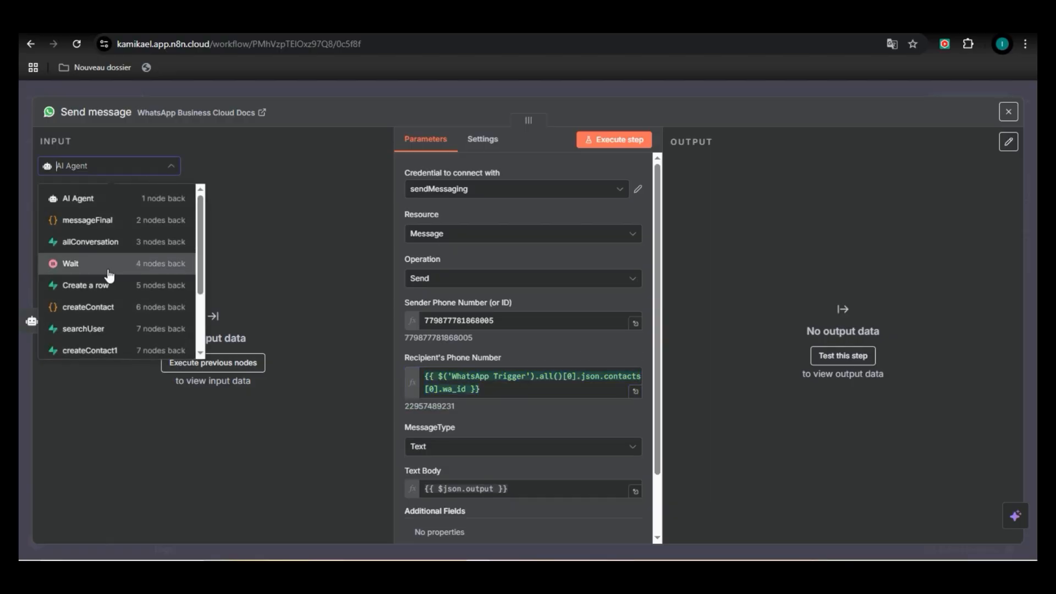
scroll(110, 270, "down", 1)
scroll(109, 266, "down", 1)
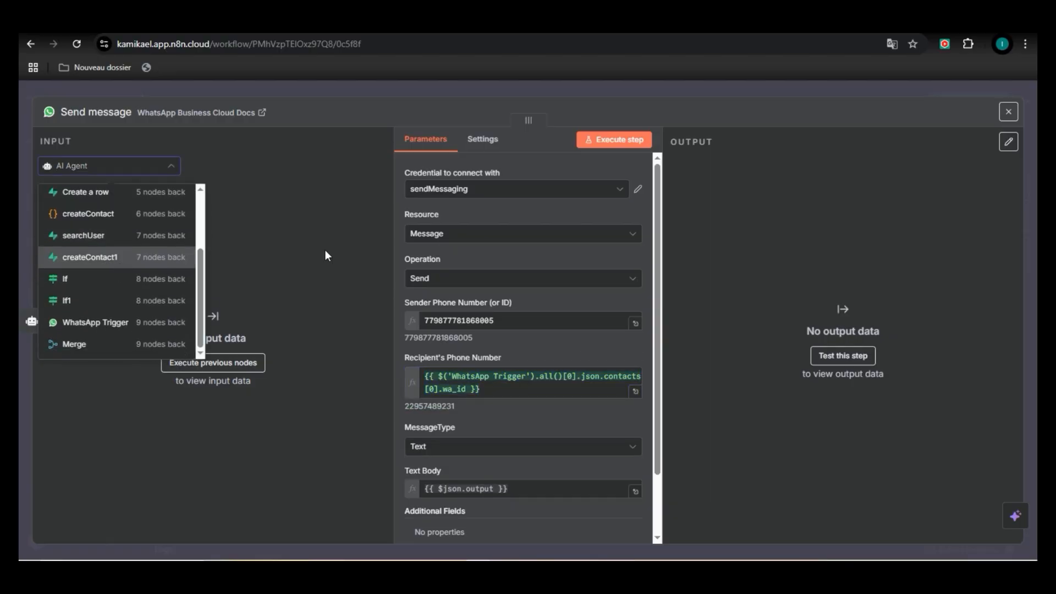
left_click(541, 297)
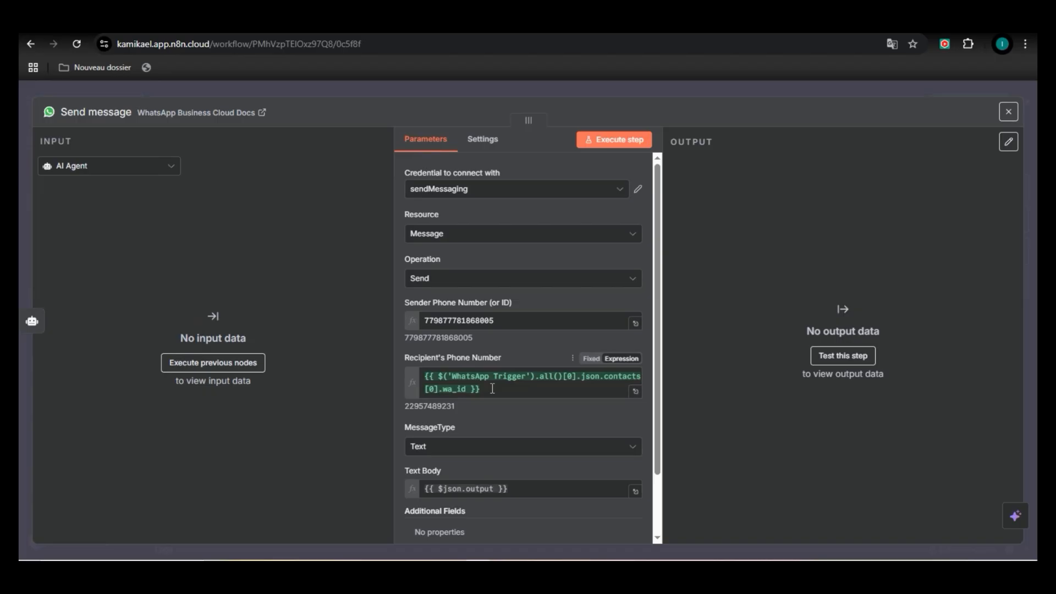
left_click_drag(492, 389, 428, 371)
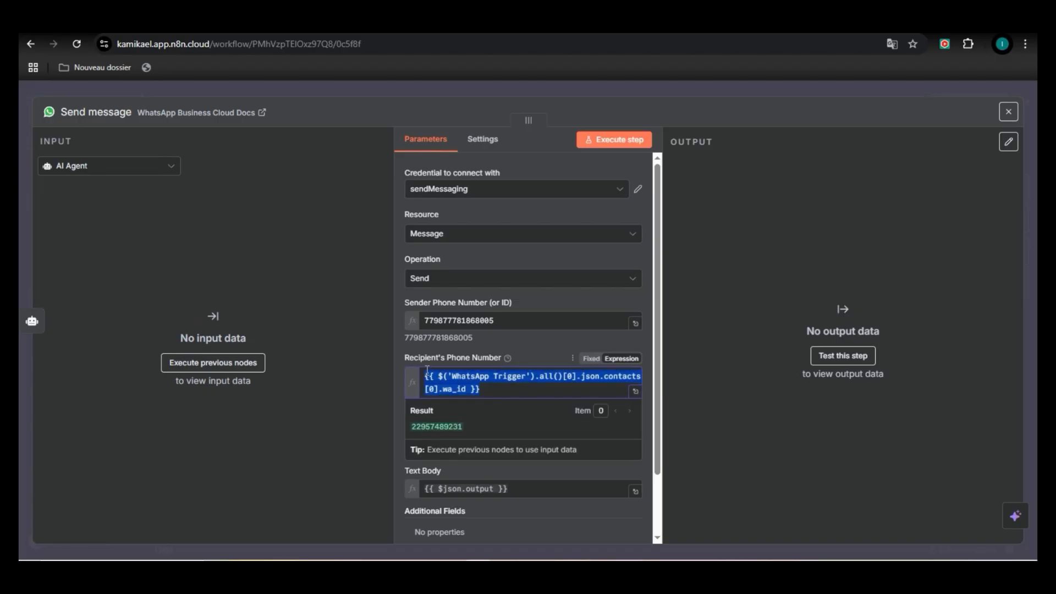
Show the WhatsApp Trigger's JSON data as the Send message input and demonstrate mapping its wa_id to the recipient's phone number
left_click(160, 174)
scroll(94, 313, "up", 3)
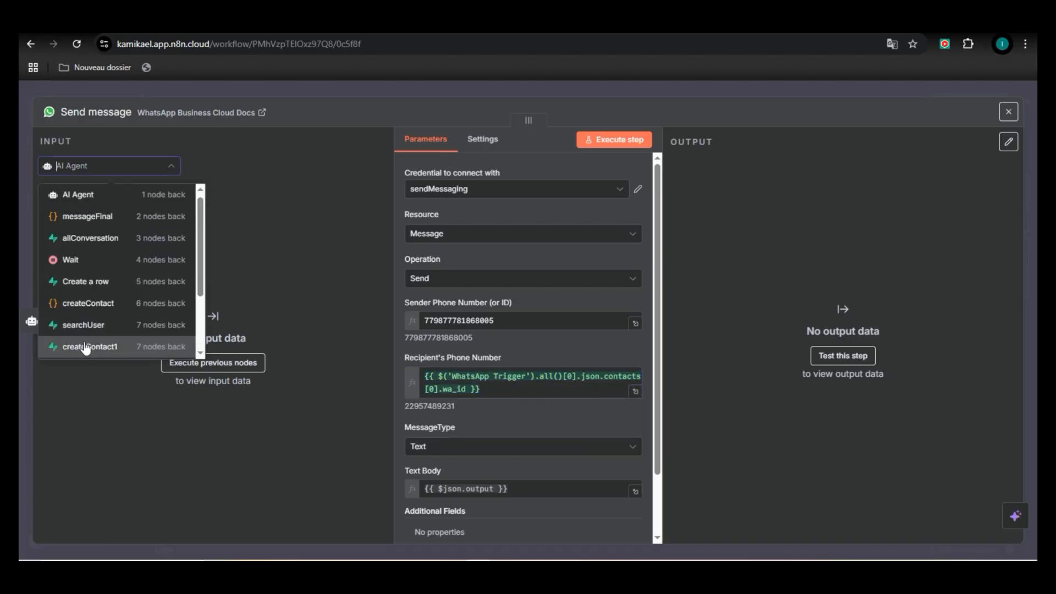
scroll(66, 309, "down", 3)
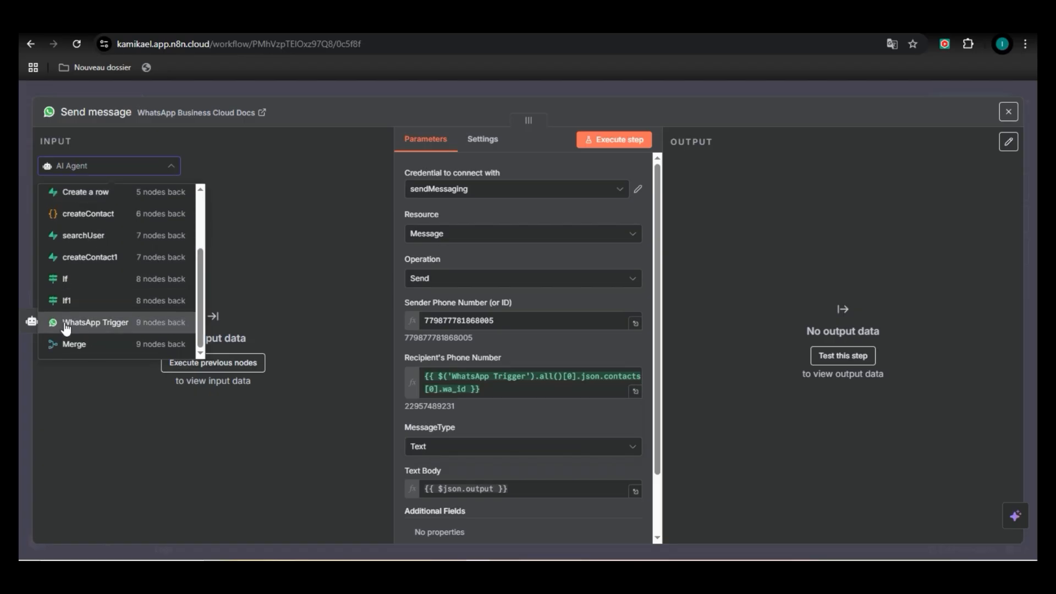
left_click(66, 325)
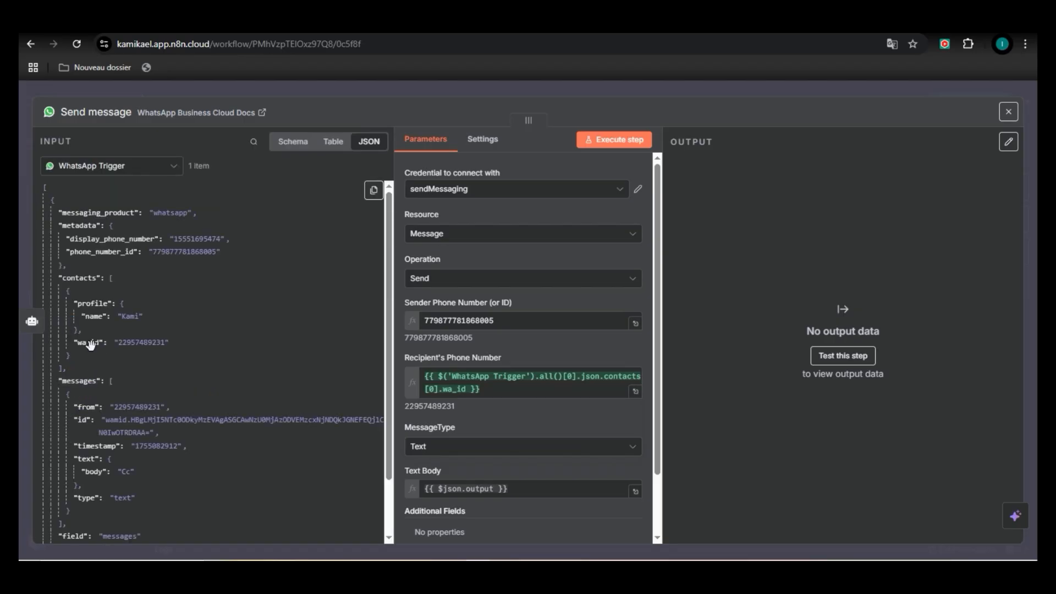
left_click_drag(91, 345, 486, 408)
Return the Send message input view to AI Agent and check the Text Body expression {{ $json.output }}
left_click(124, 166)
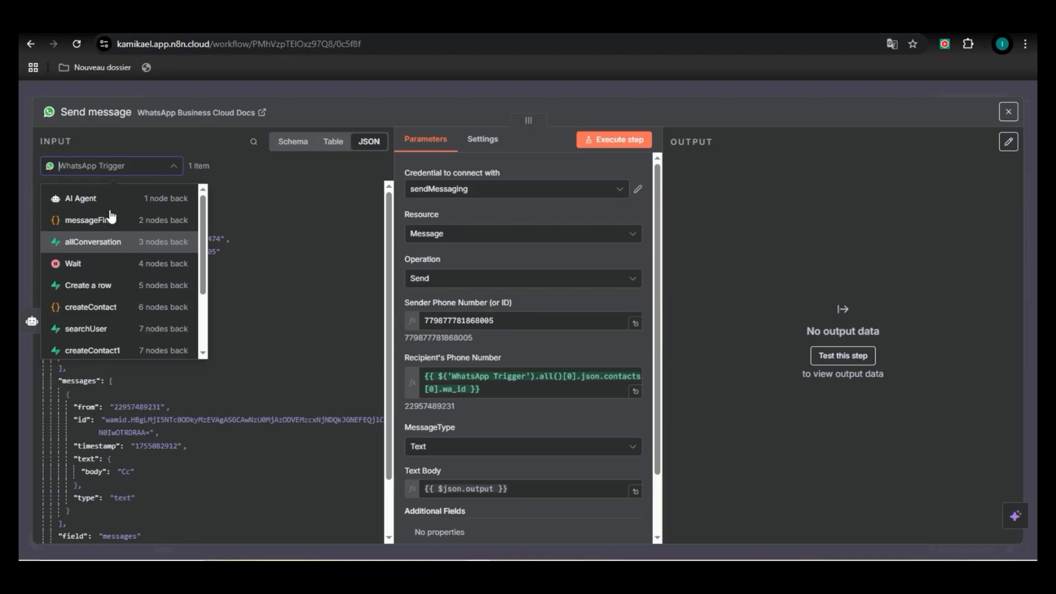
left_click(83, 198)
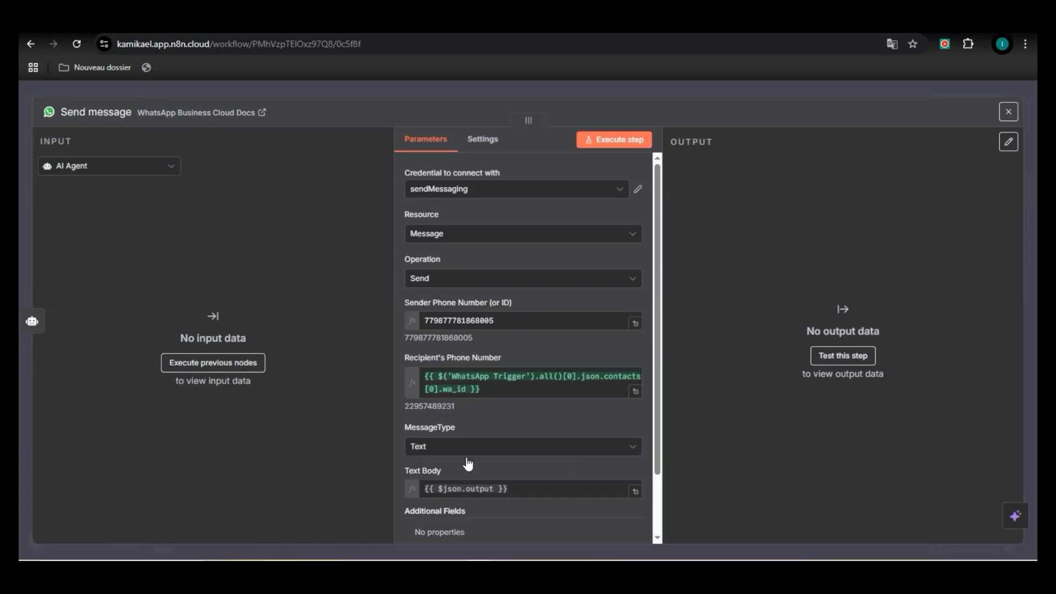
left_click(520, 490)
left_click(751, 74)
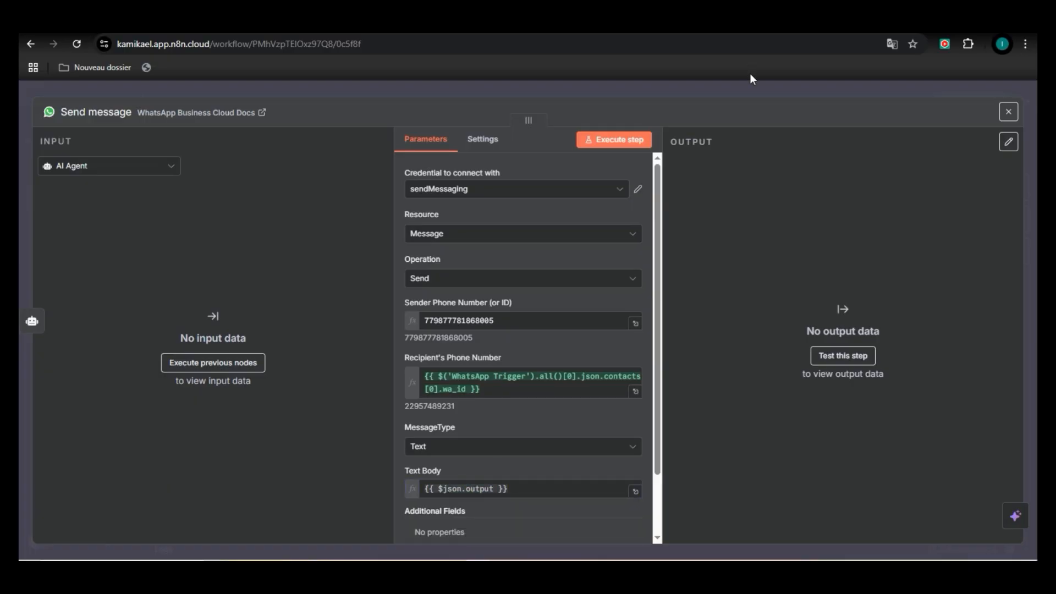